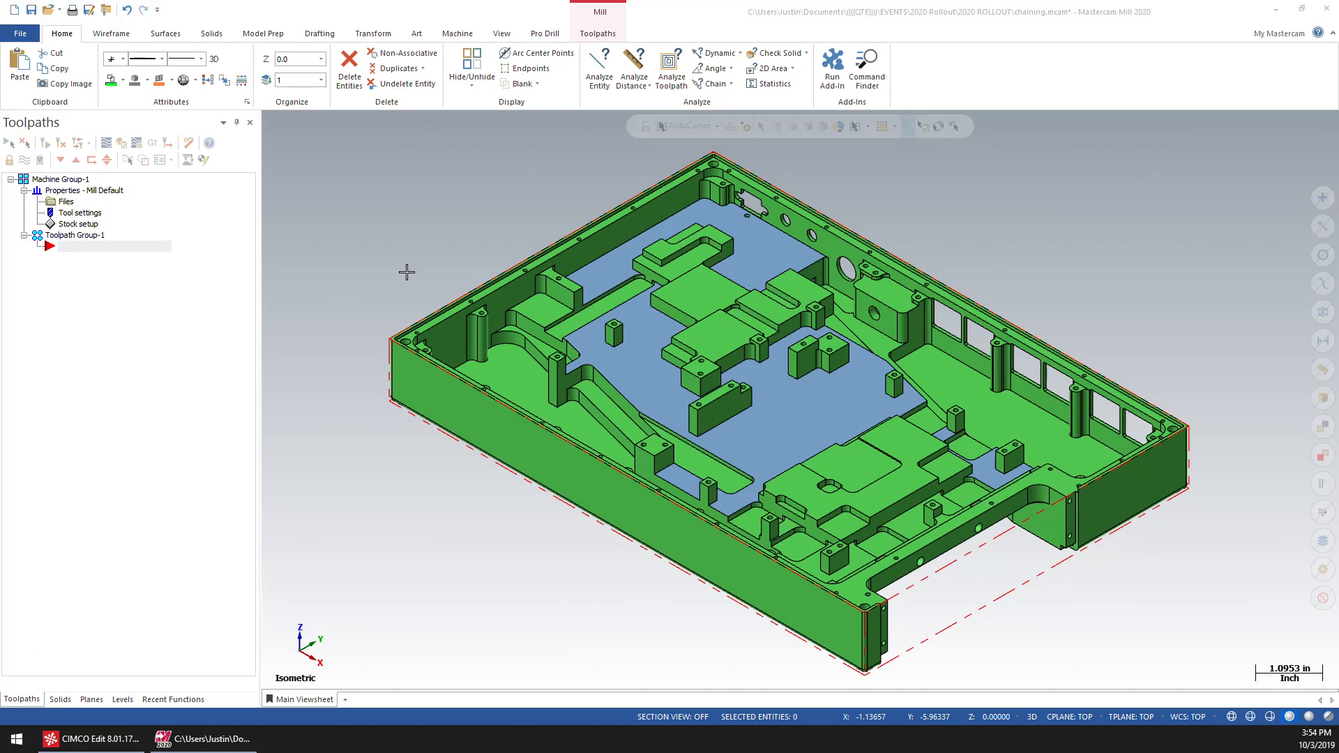
Step: Start a 2D Dynamic Mill toolpath and begin selecting its machining regions
{"action": "mouse_move", "coordinate": [721, 346]}
{"action": "middle_mouse_down"}
{"action": "mouse_move", "coordinate": [798, 397]}
{"action": "mouse_move", "coordinate": [580, 377]}
{"action": "mouse_move", "coordinate": [713, 367]}
{"action": "middle_mouse_up"}
{"action": "mouse_move", "coordinate": [1256, 127]}
{"action": "middle_mouse_down"}
{"action": "mouse_move", "coordinate": [1211, 186]}
{"action": "mouse_move", "coordinate": [1215, 228]}
{"action": "mouse_move", "coordinate": [1137, 242]}
{"action": "middle_mouse_up"}
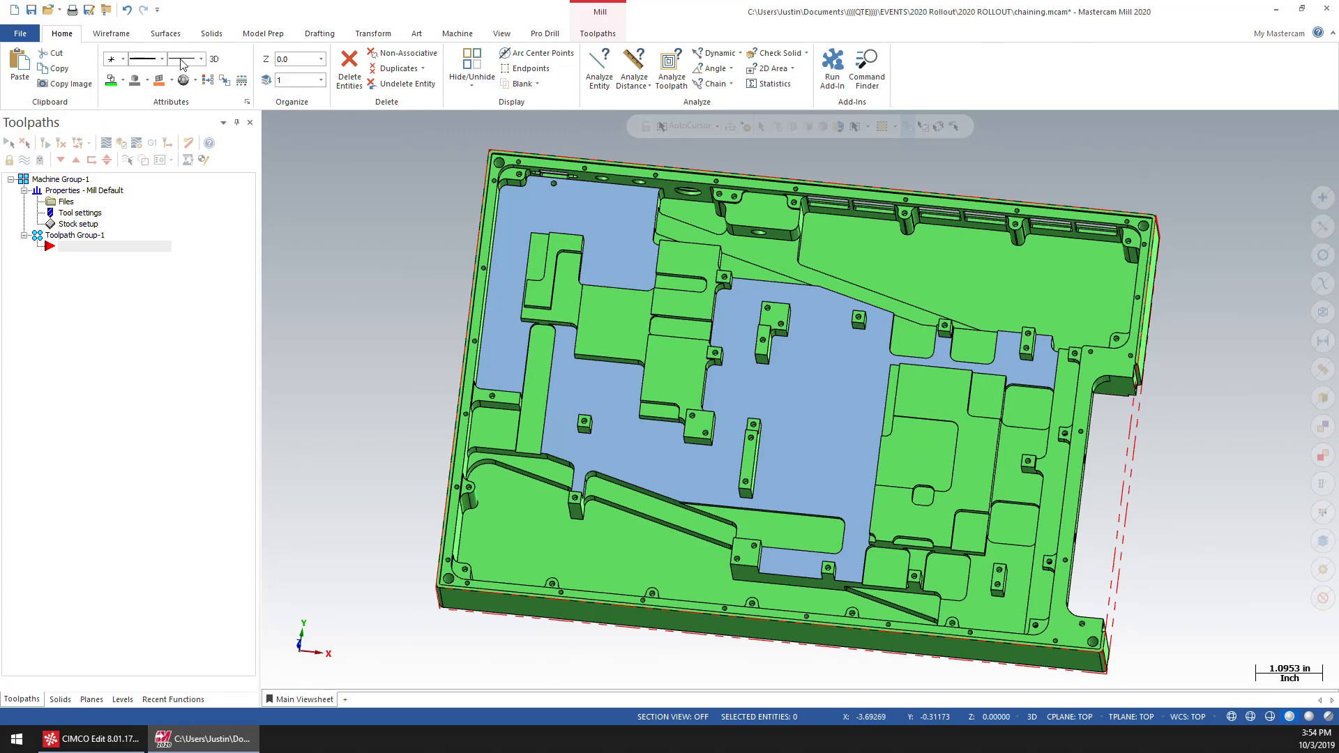
{"action": "left_click", "coordinate": [599, 33]}
{"action": "left_click", "coordinate": [132, 69]}
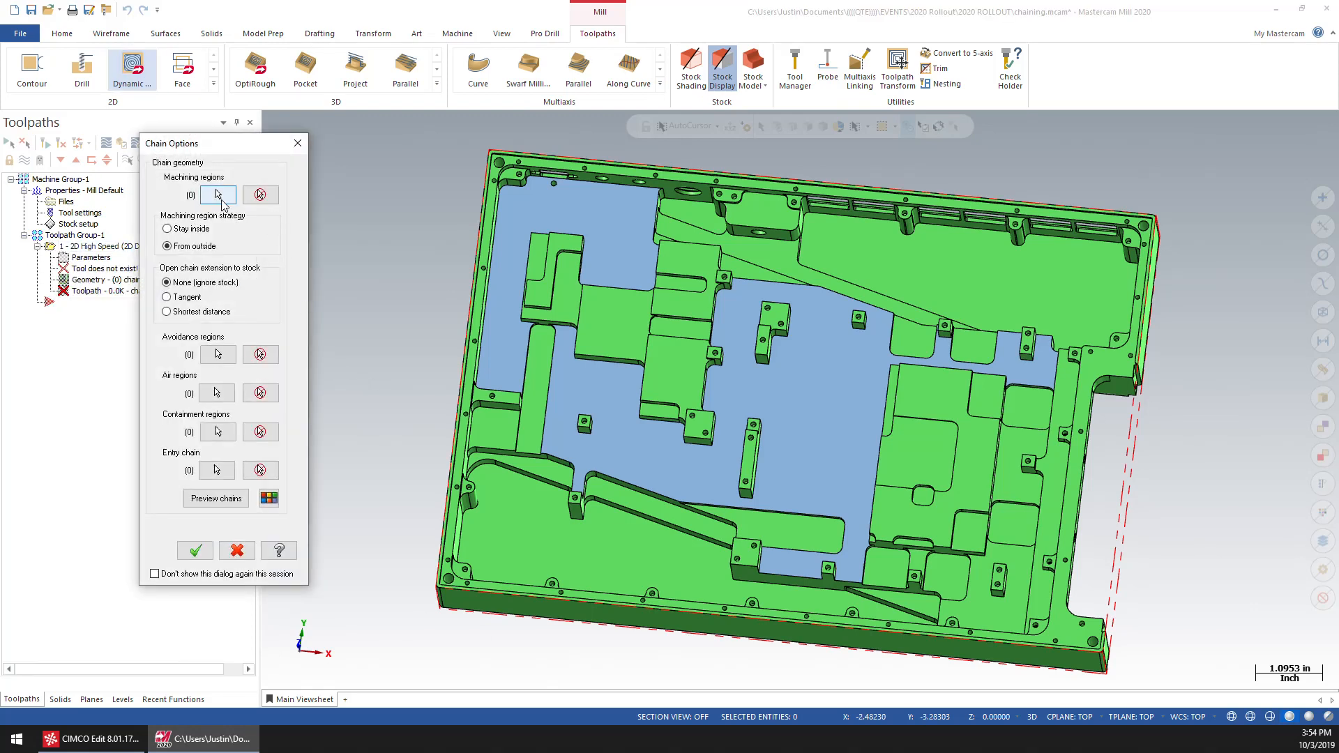
{"action": "left_click", "coordinate": [219, 195]}
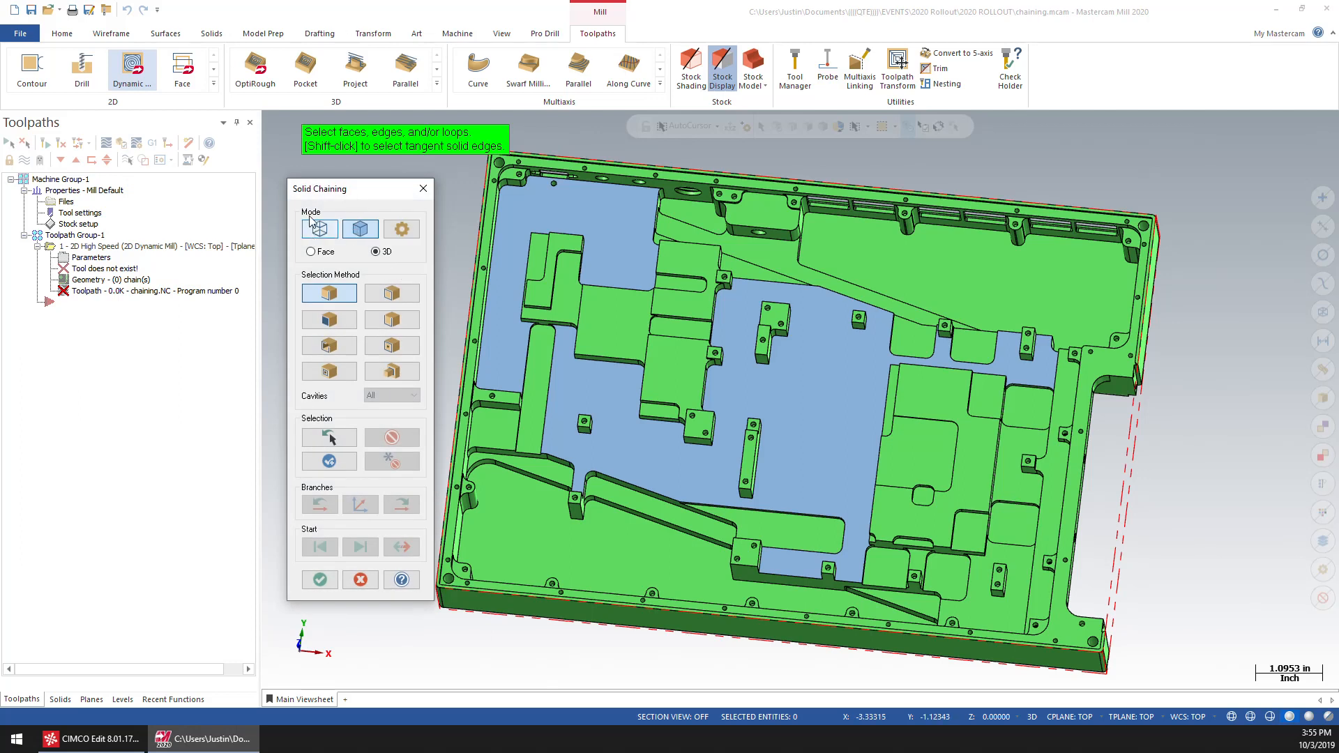
Step: Review the wireframe chaining mode and its chaining options before returning to solid chaining
{"action": "left_click", "coordinate": [318, 231]}
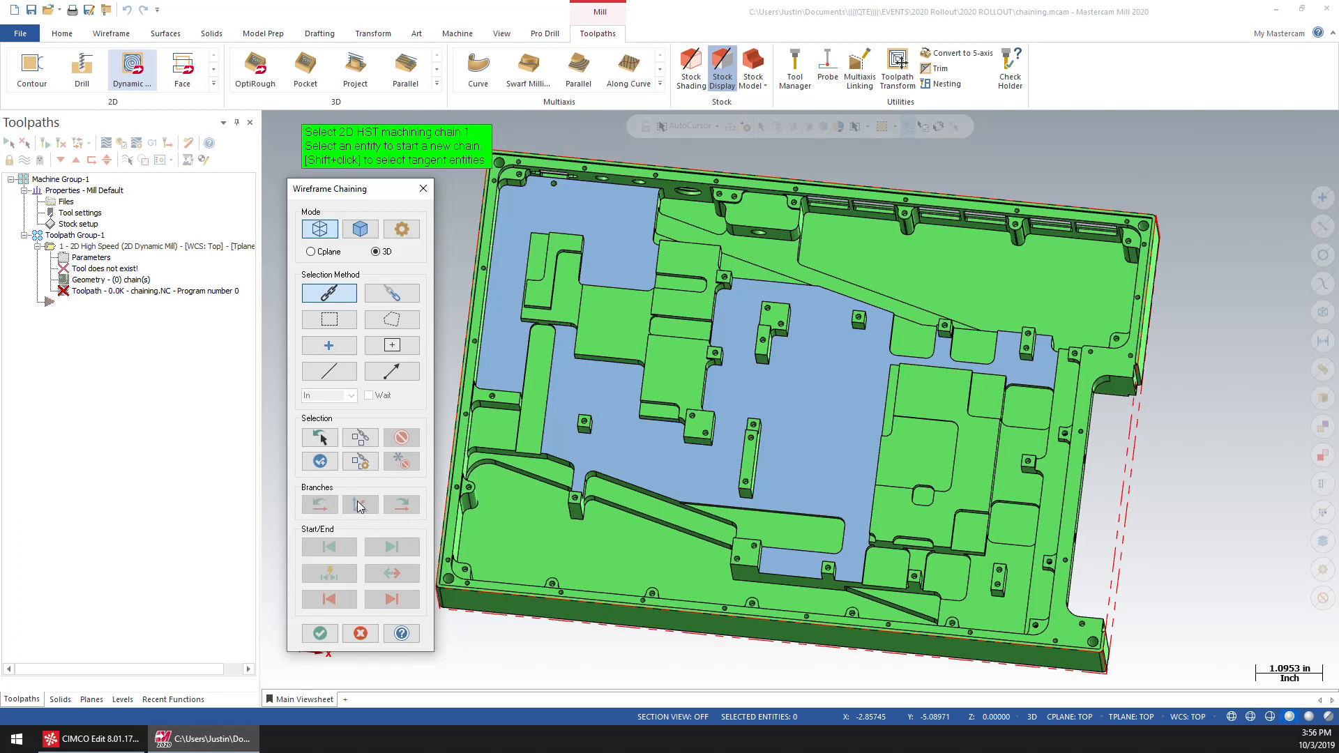
{"action": "left_click", "coordinate": [400, 226]}
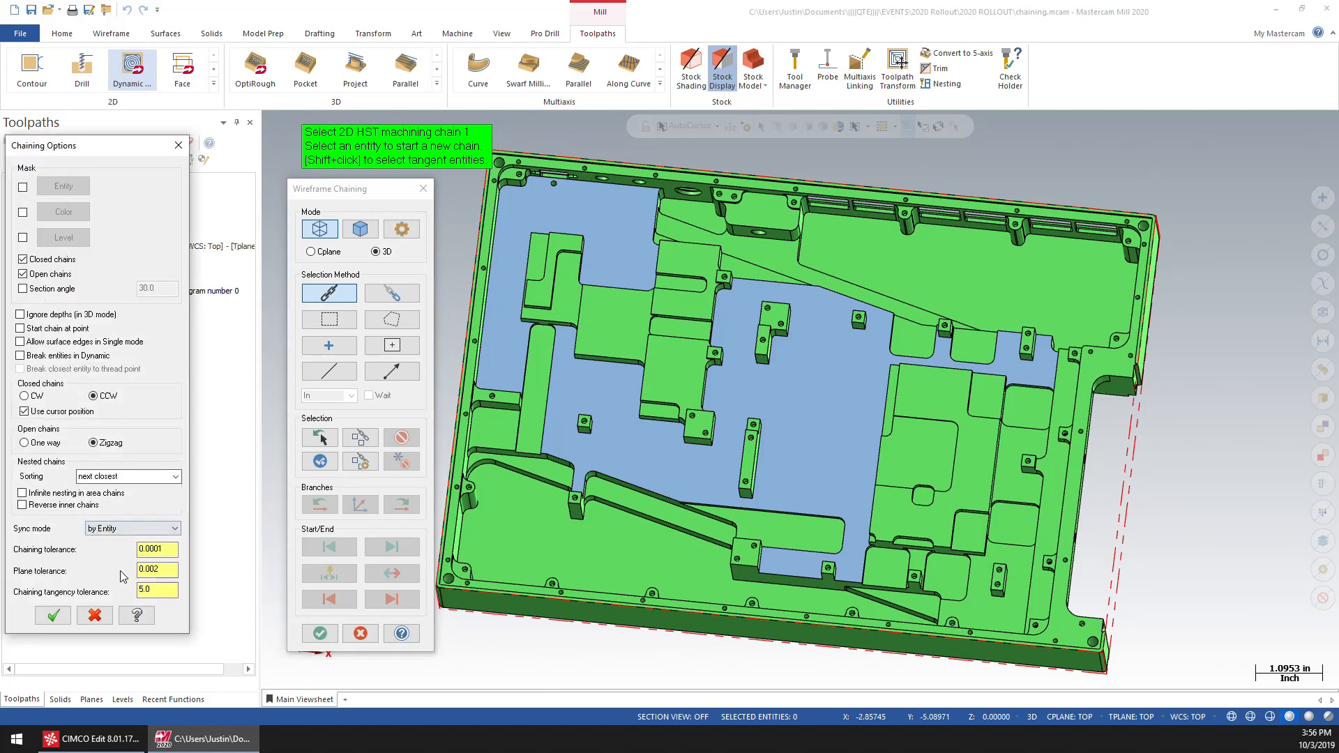
{"action": "left_click", "coordinate": [178, 145]}
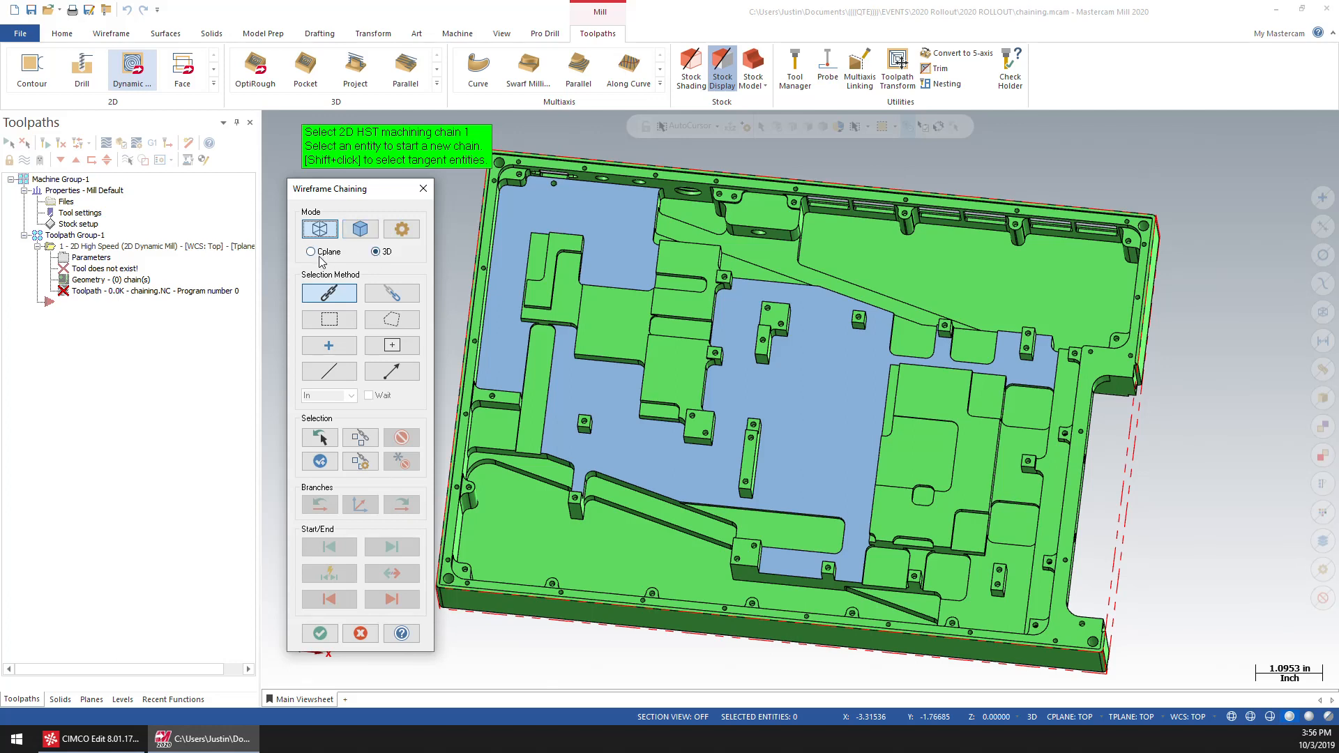
{"action": "left_click", "coordinate": [361, 232]}
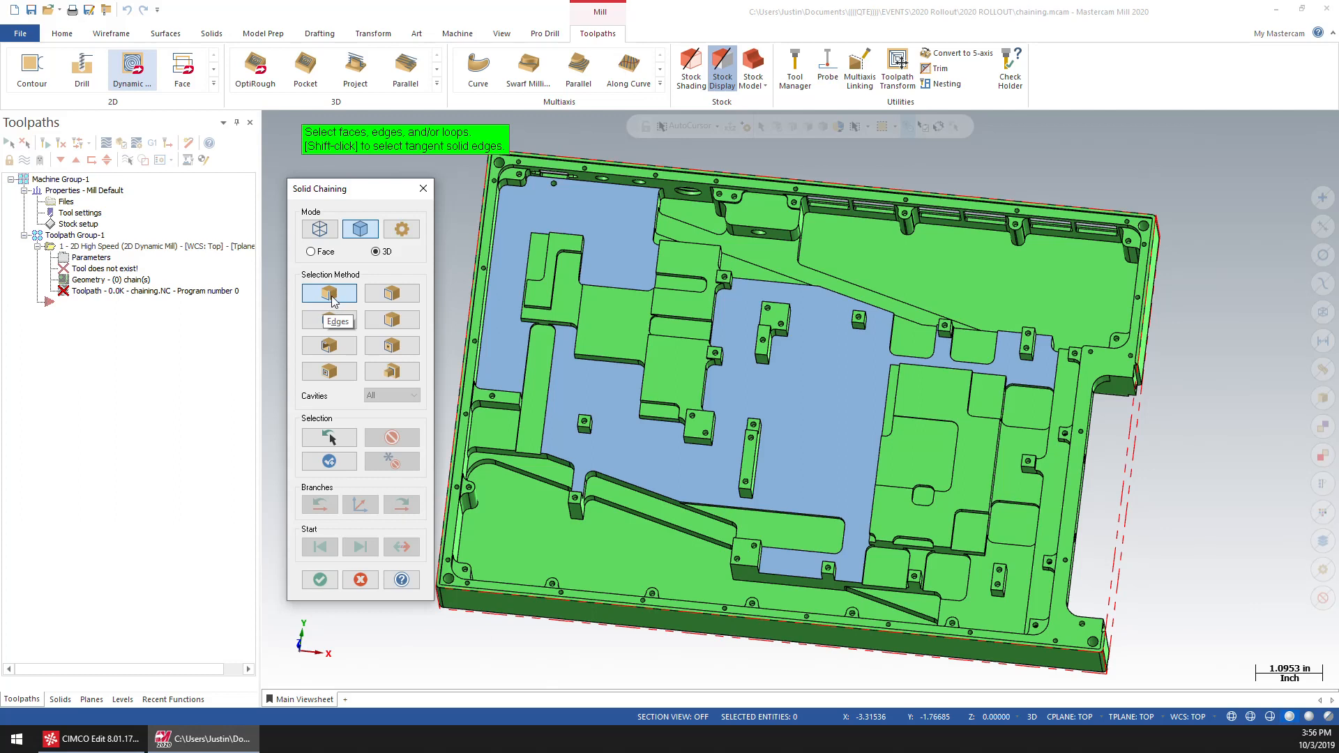
Step: Select the two opposite top edges of the raised central block and the end edge of the adjoining stepped block as edge chains
{"action": "scroll", "coordinate": [676, 367], "scroll_direction": "up", "scroll_amount": 2}
{"action": "middle_click_drag", "start_coordinate": [760, 351], "coordinate": [714, 370]}
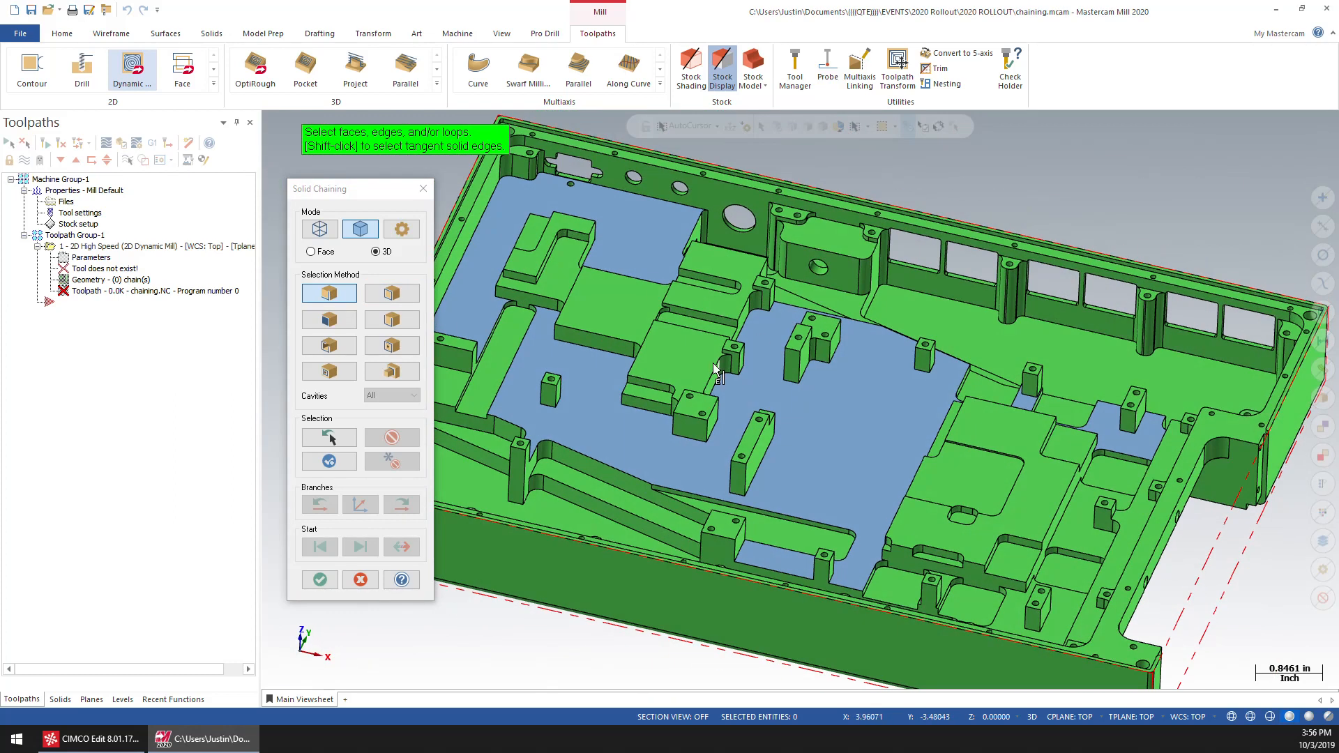
{"action": "scroll", "coordinate": [713, 362], "scroll_direction": "up", "scroll_amount": 4}
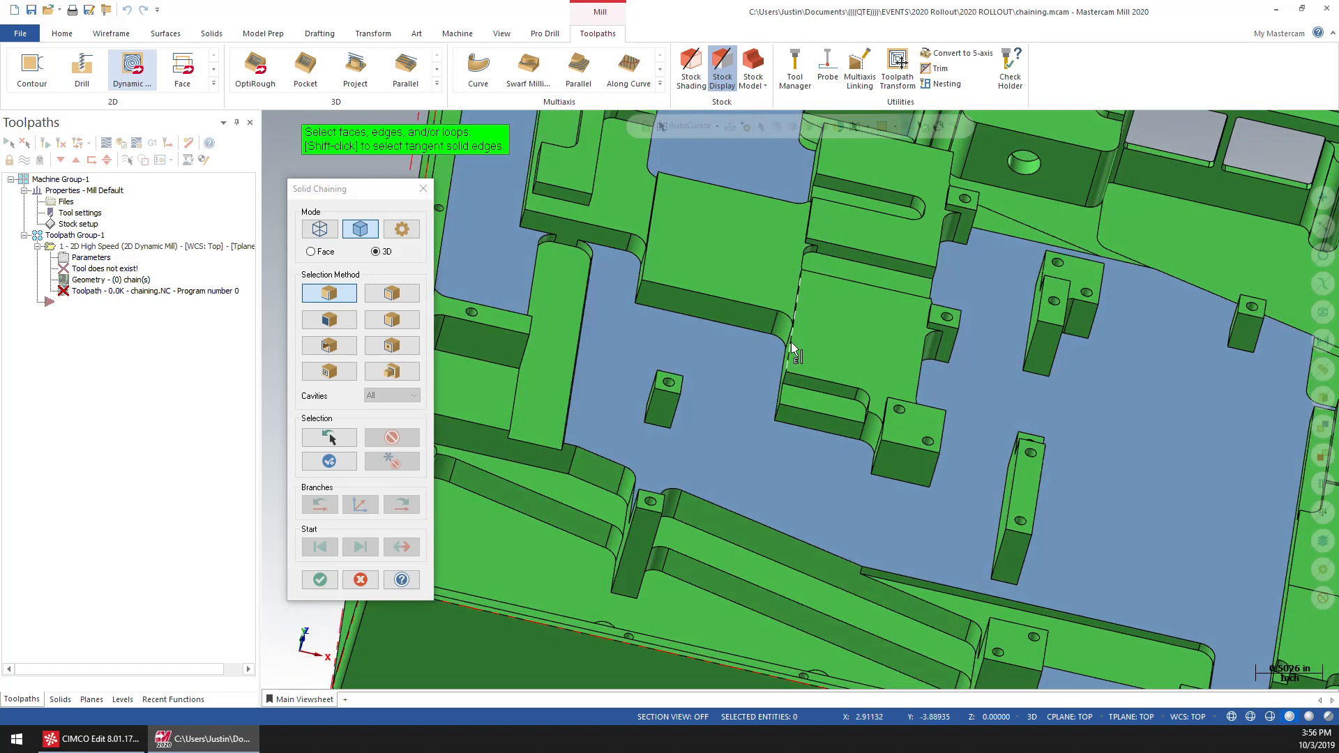
{"action": "left_click", "coordinate": [764, 311]}
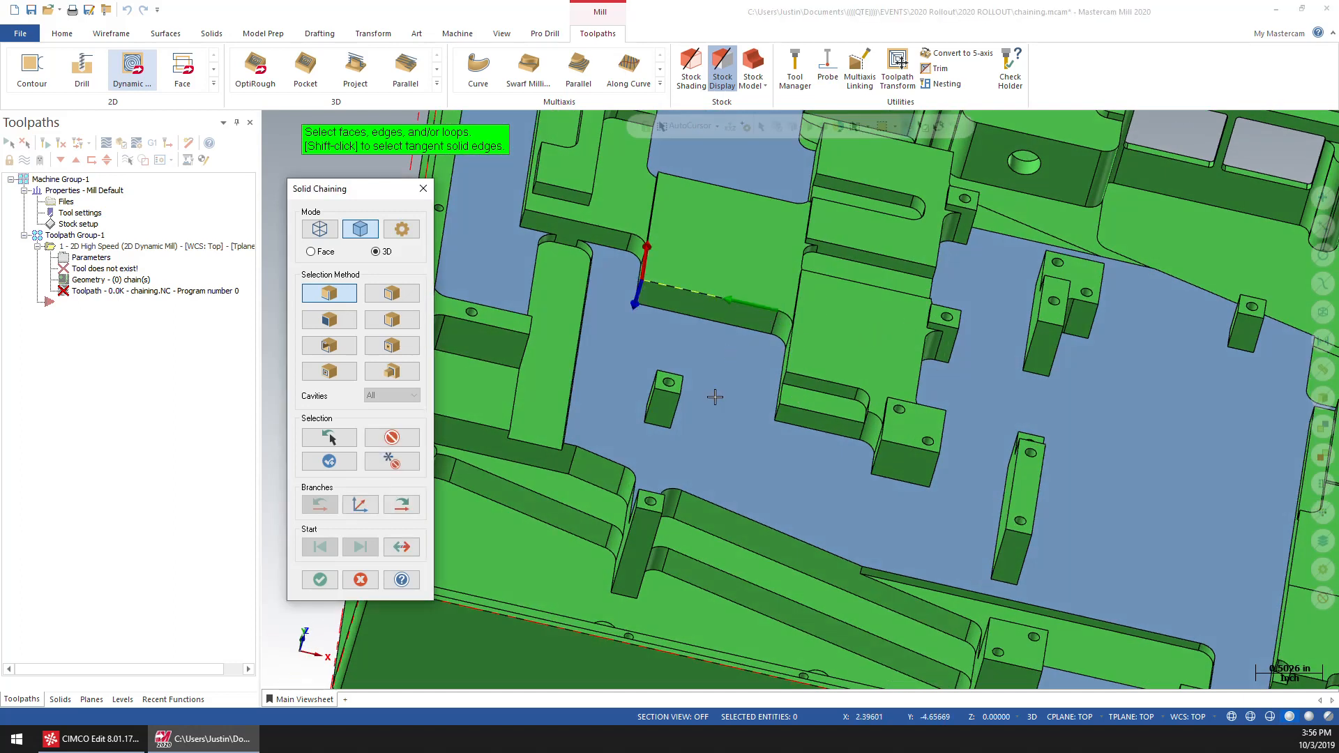
{"action": "middle_click_drag", "start_coordinate": [701, 388], "coordinate": [659, 369]}
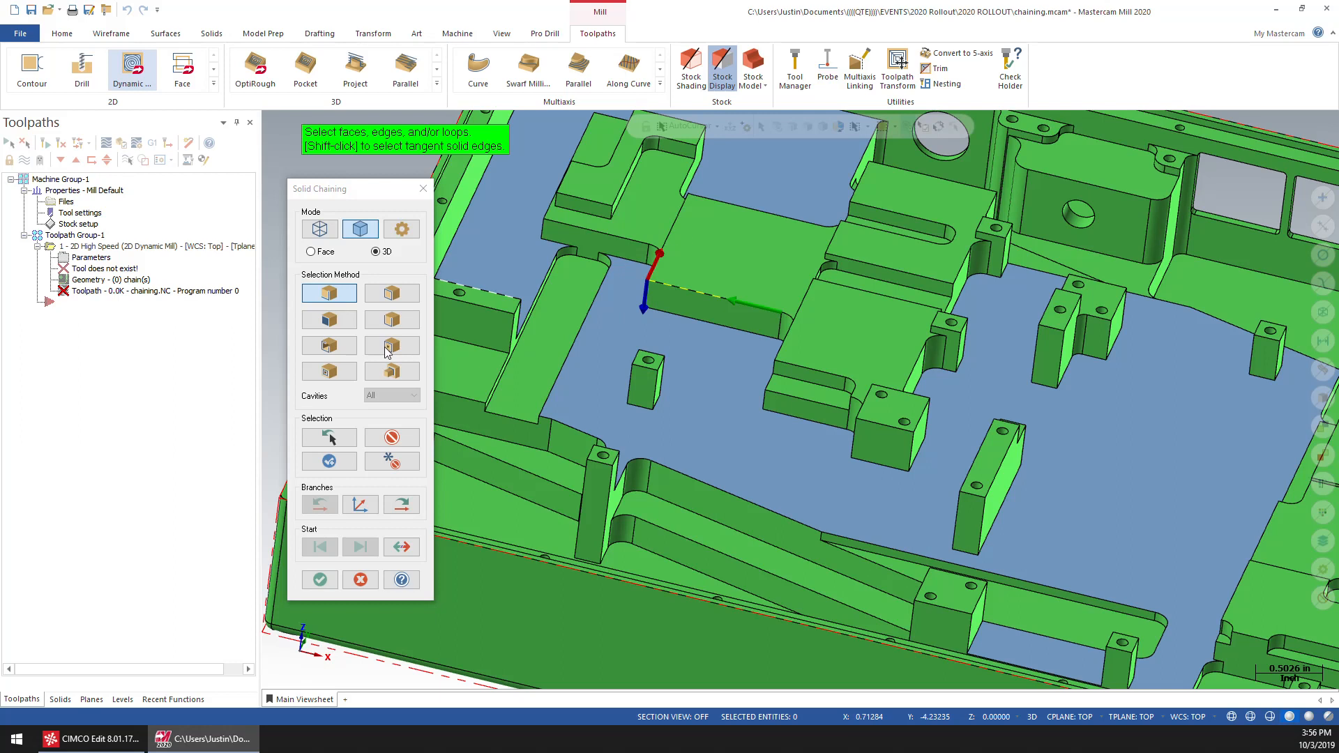
{"action": "middle_click_drag", "start_coordinate": [692, 257], "coordinate": [681, 403], "text": "shift"}
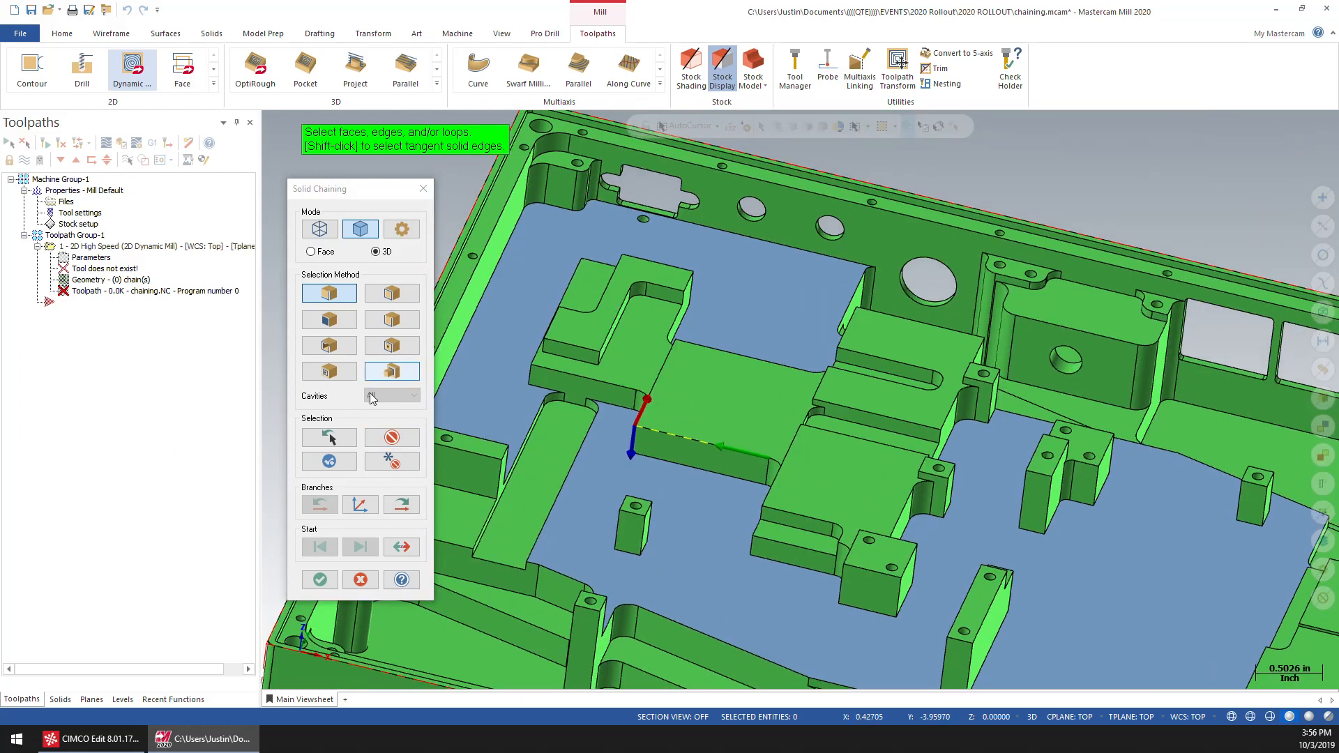
{"action": "left_click", "coordinate": [697, 341]}
{"action": "left_click", "coordinate": [680, 272]}
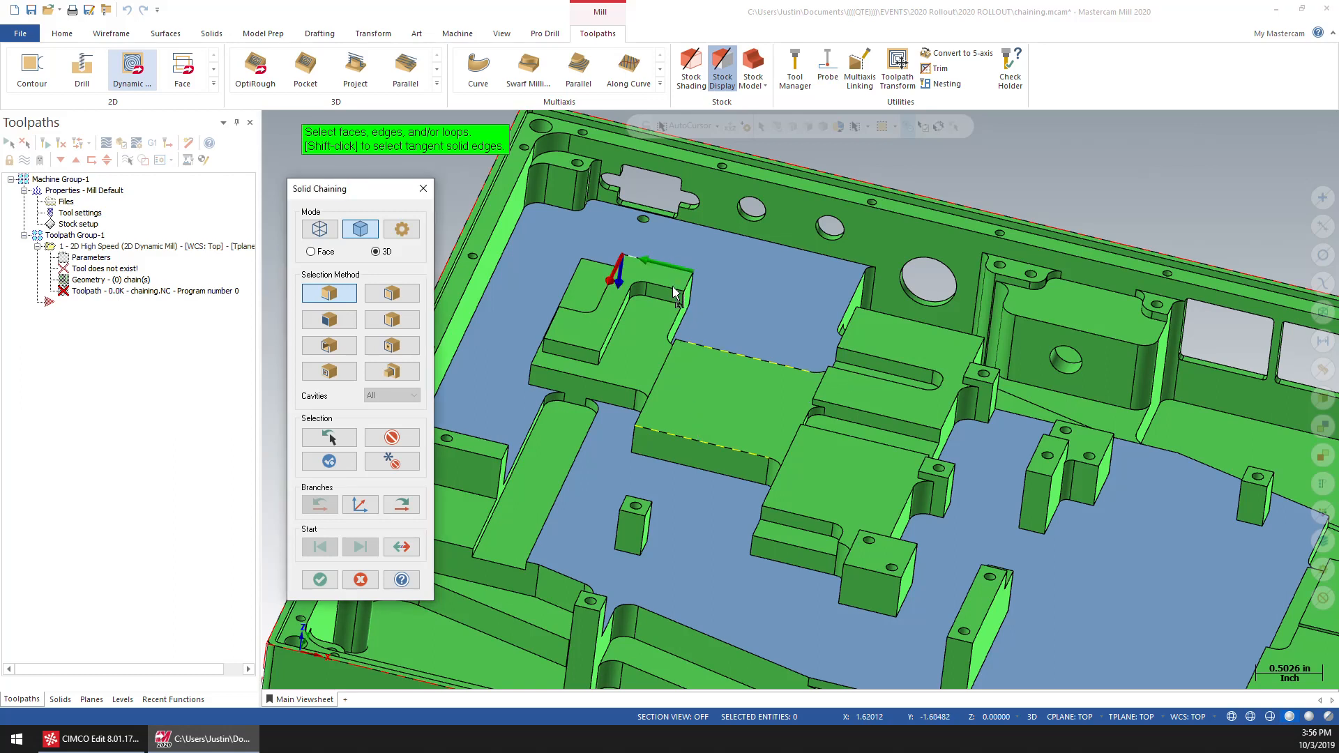
Step: Select the short slot edge on the stepped block and continue the chain through its corner fillet
{"action": "middle_click_drag", "start_coordinate": [619, 342], "coordinate": [729, 307]}
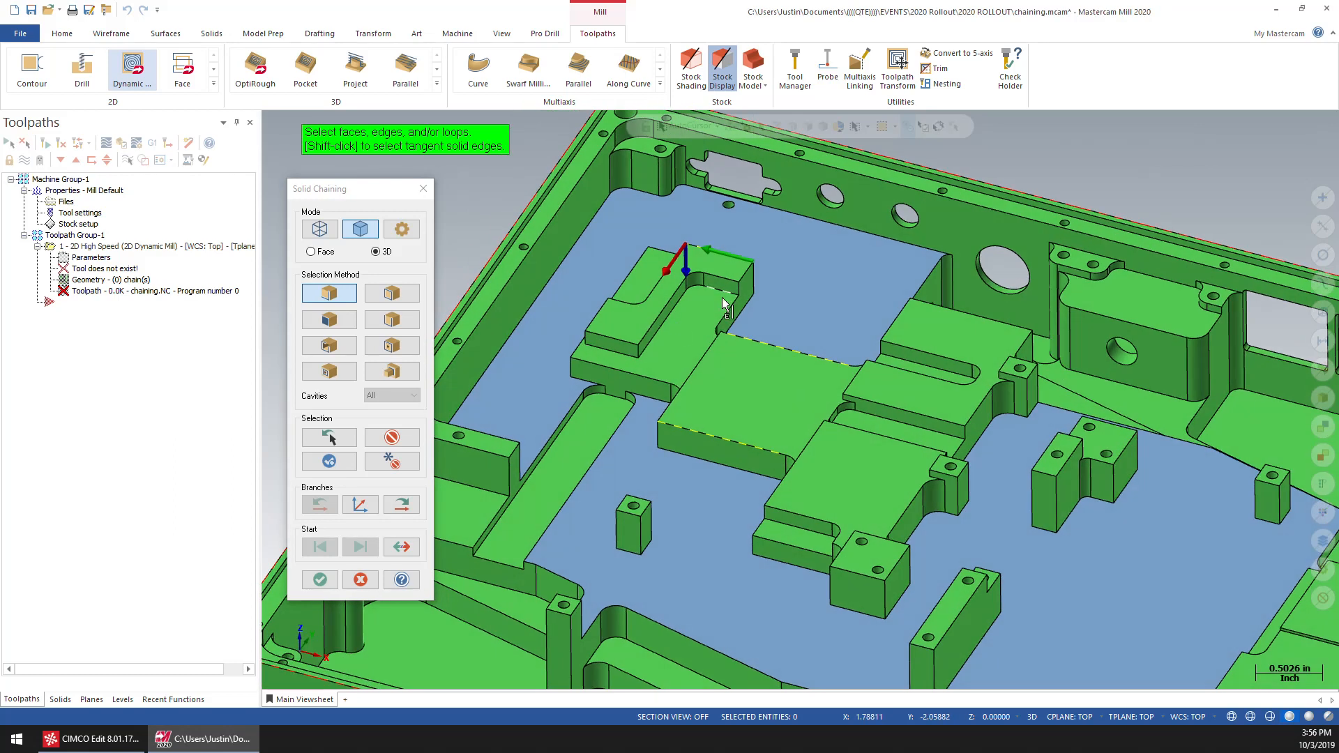
{"action": "left_click", "coordinate": [725, 278]}
{"action": "scroll", "coordinate": [696, 282], "scroll_direction": "up", "scroll_amount": 3}
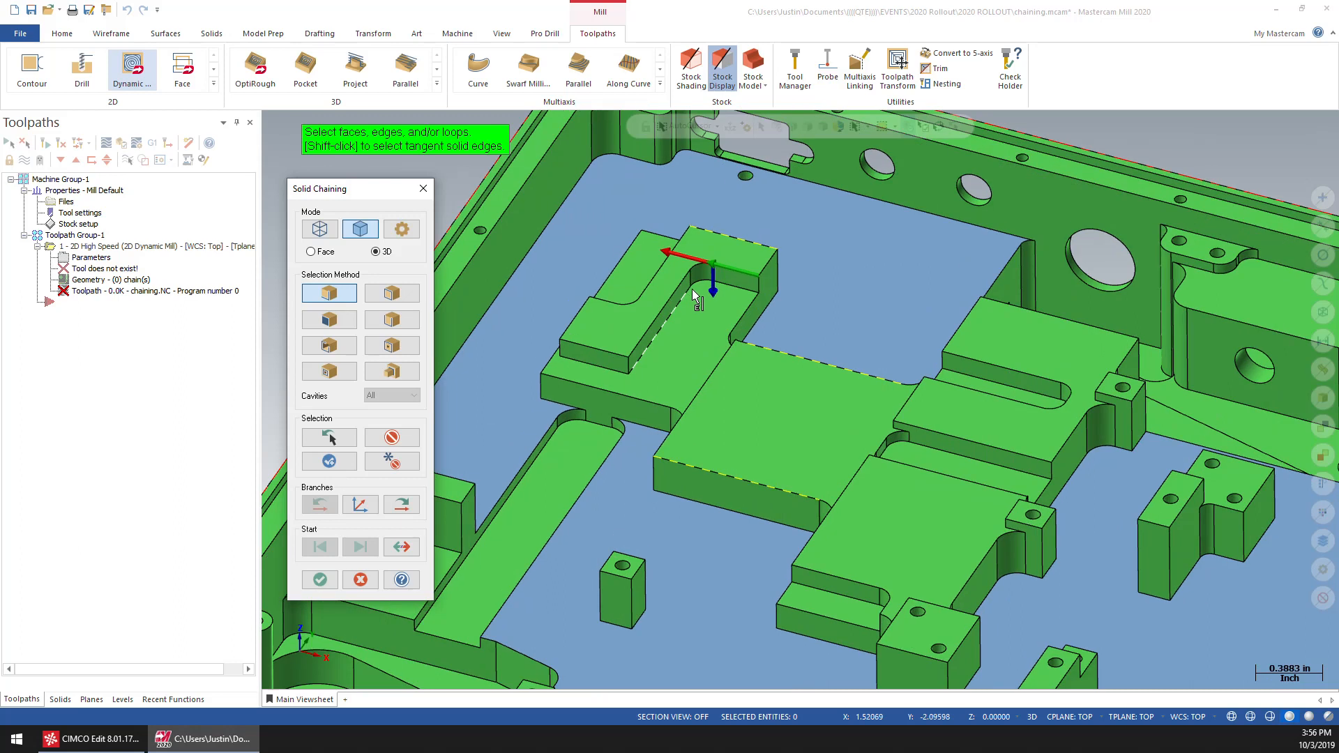
{"action": "left_click", "coordinate": [698, 275]}
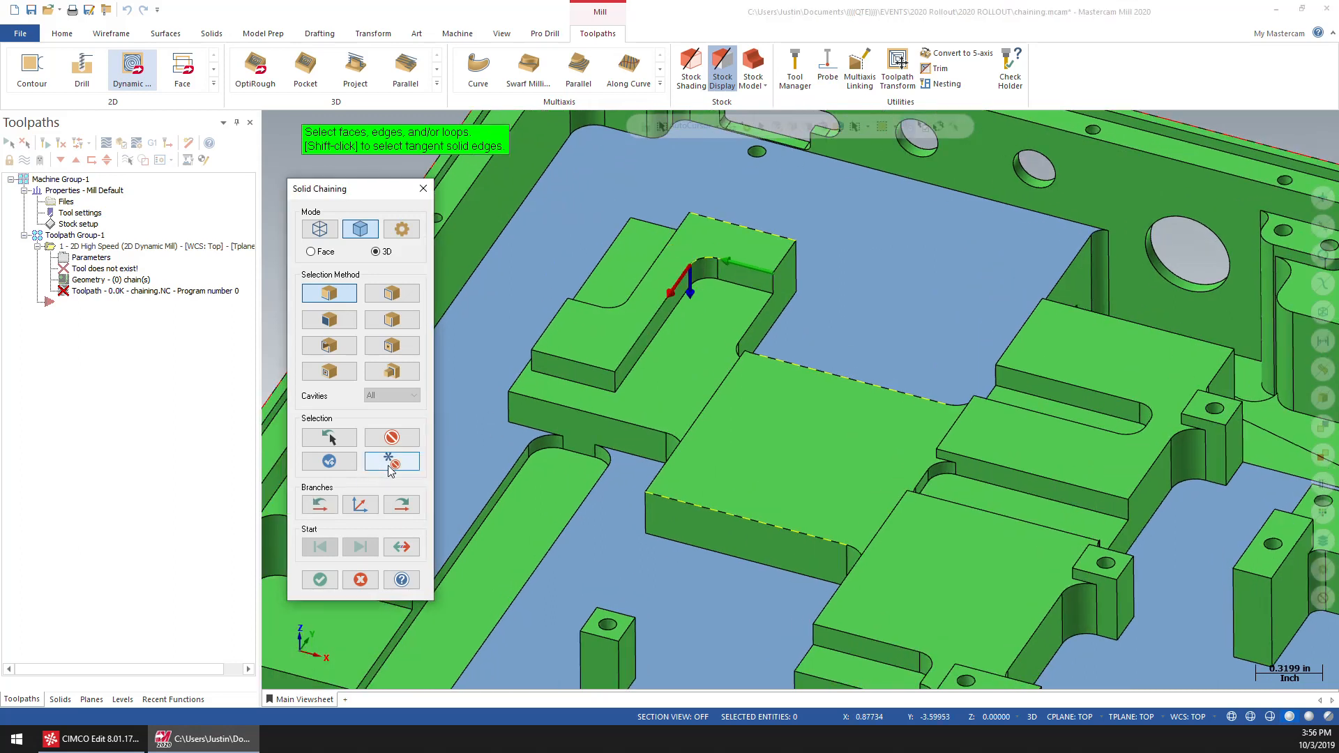
Step: Extend the slot chain along the neighbouring edges of the upper step and step it back through the branches
{"action": "left_click", "coordinate": [403, 504]}
{"action": "left_click", "coordinate": [405, 502]}
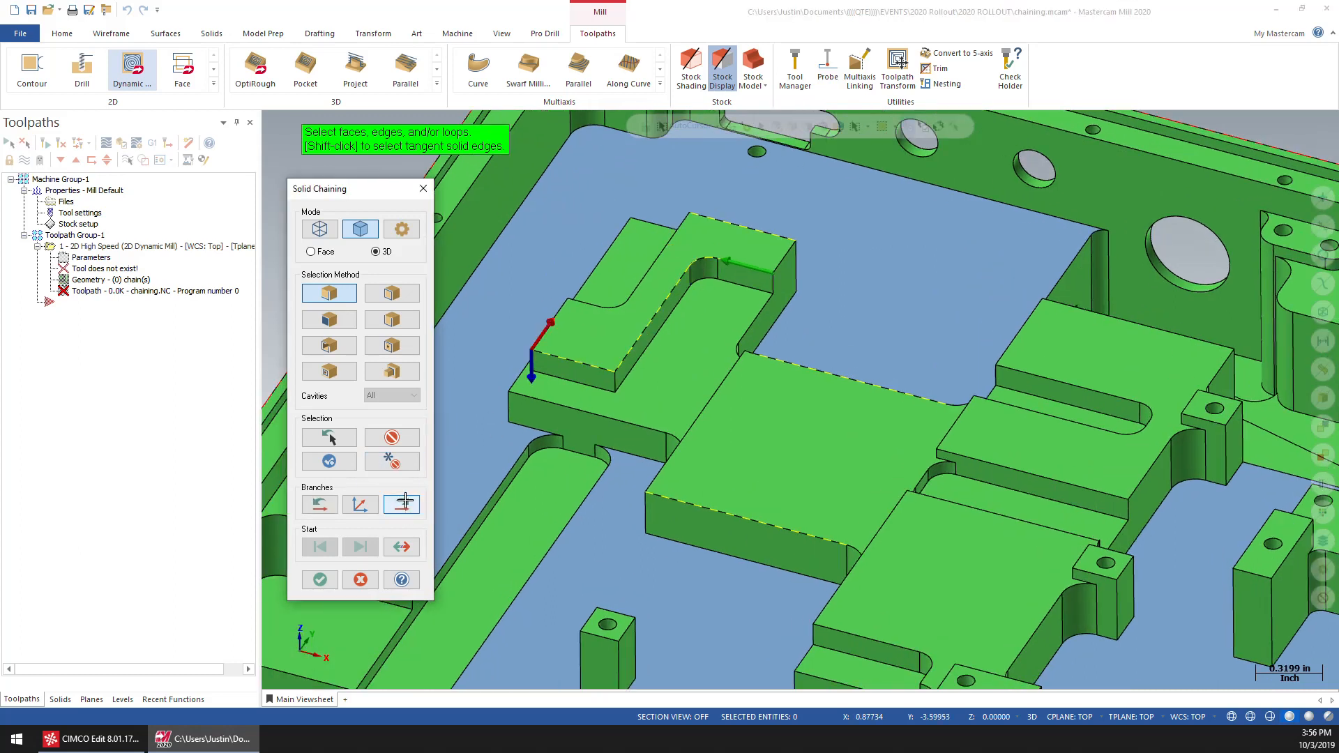
{"action": "left_click", "coordinate": [405, 502]}
{"action": "left_click", "coordinate": [319, 504]}
{"action": "left_click", "coordinate": [319, 504]}
{"action": "left_click", "coordinate": [319, 504]}
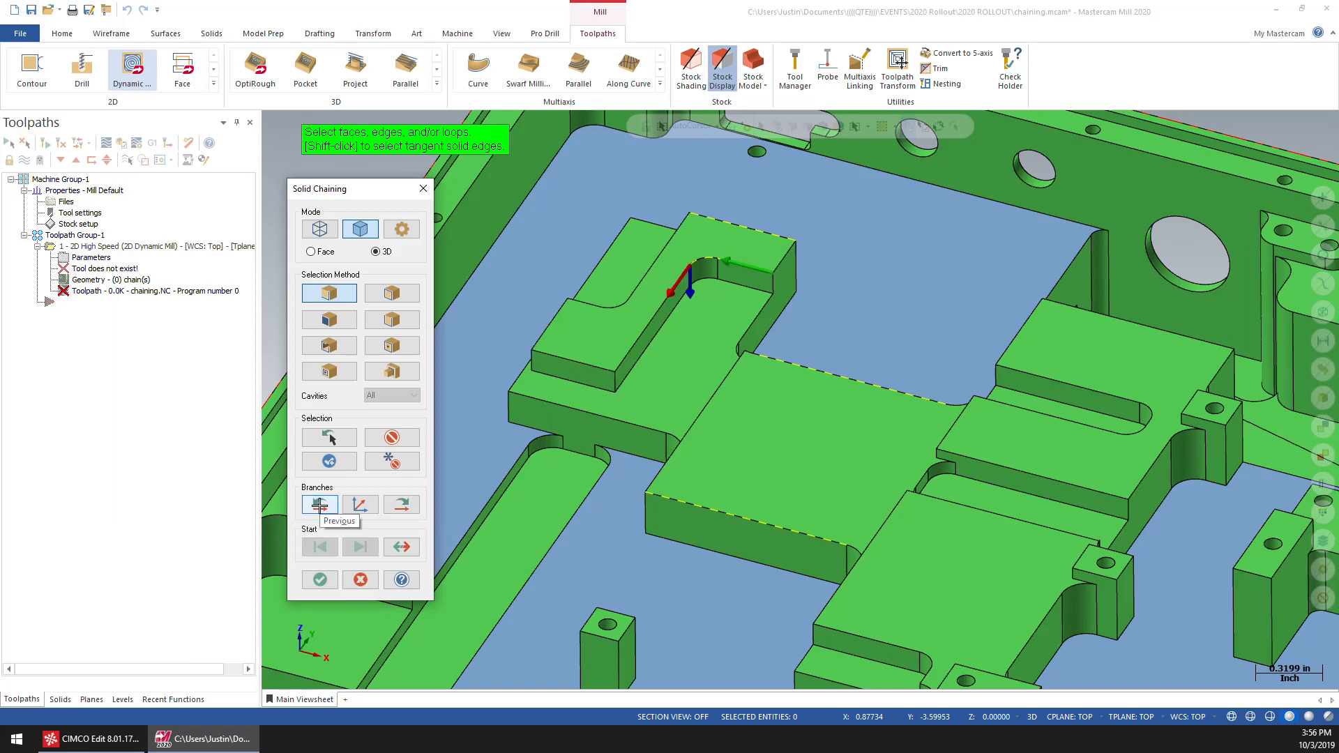
Step: Select the tangent edges around the top of the raised pad with the side hole, beside the windowed wall
{"action": "scroll", "coordinate": [654, 321], "scroll_direction": "down", "scroll_amount": 4}
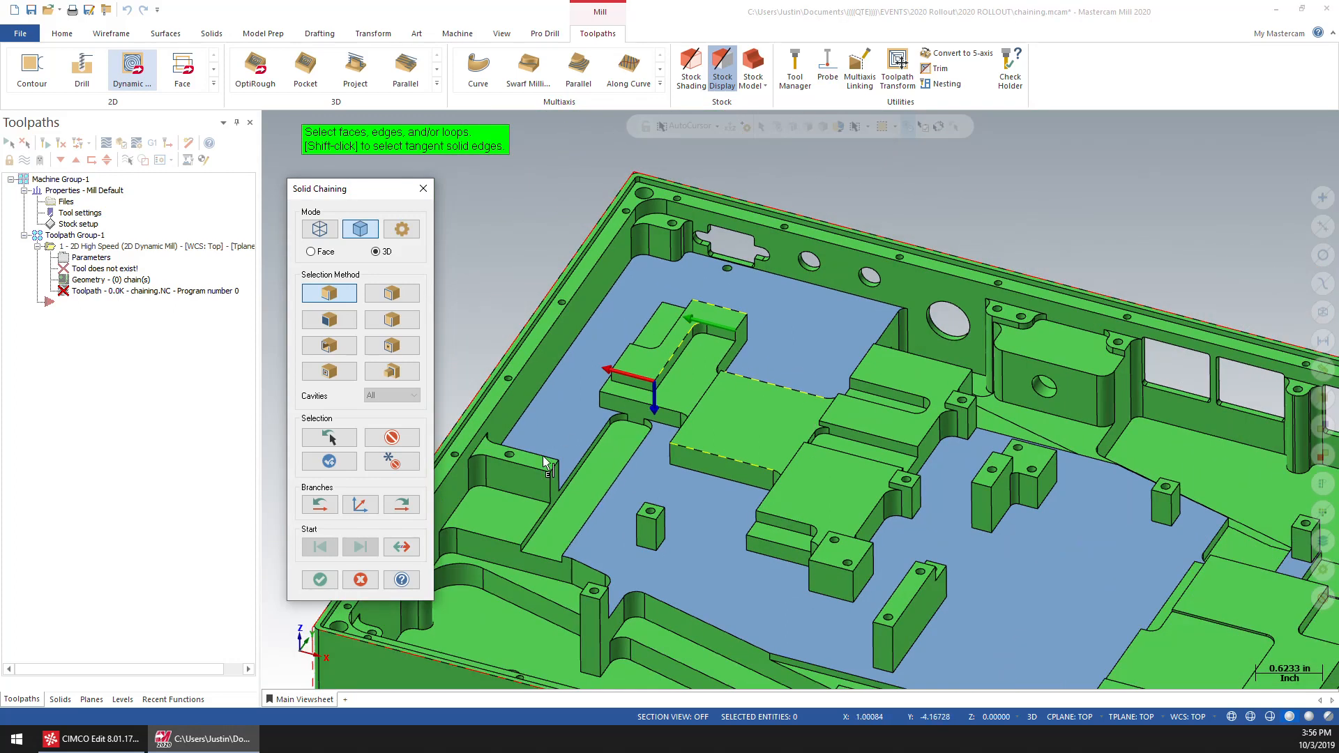
{"action": "middle_click_drag", "start_coordinate": [597, 361], "coordinate": [690, 439]}
{"action": "middle_click_drag", "start_coordinate": [819, 356], "coordinate": [720, 359]}
{"action": "middle_click_drag", "start_coordinate": [937, 338], "coordinate": [782, 393], "text": "shift"}
{"action": "scroll", "coordinate": [782, 393], "scroll_direction": "up", "scroll_amount": 1}
{"action": "scroll", "coordinate": [866, 367], "scroll_direction": "up", "scroll_amount": 2}
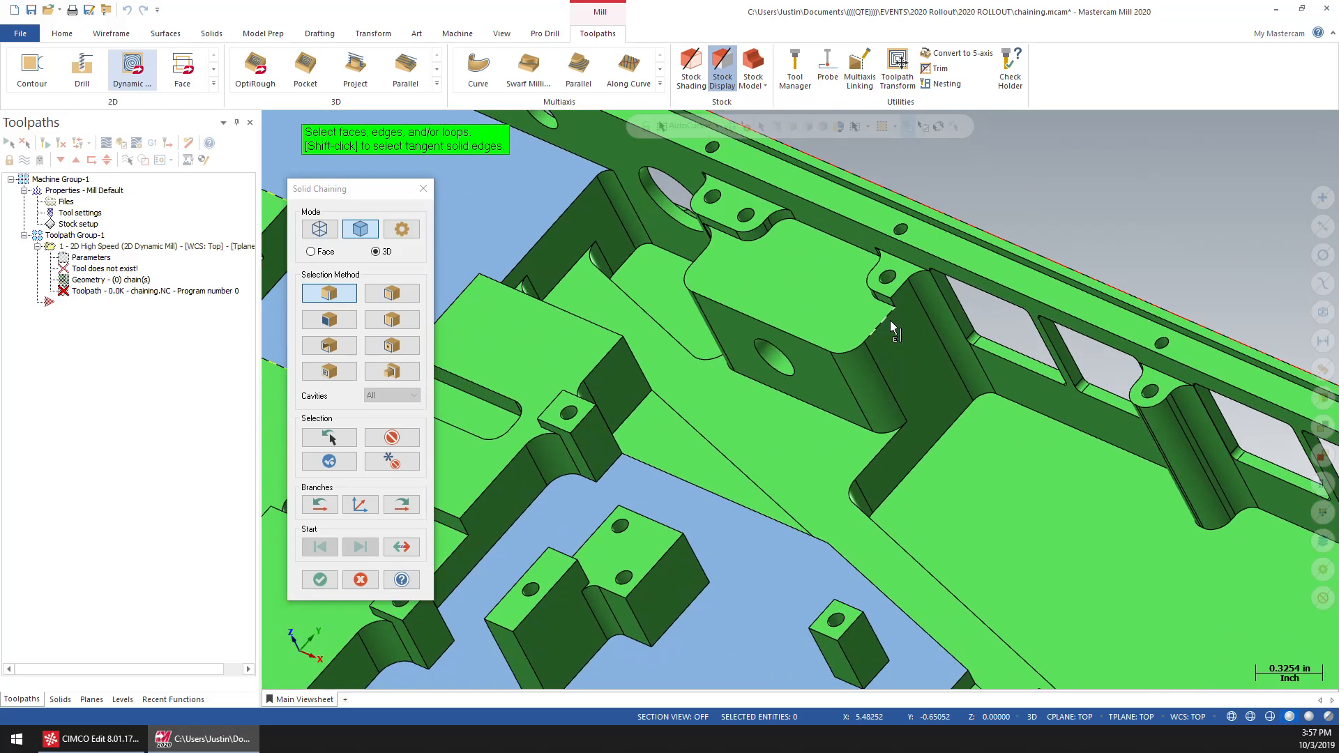
{"action": "middle_click_drag", "start_coordinate": [890, 319], "coordinate": [941, 313]}
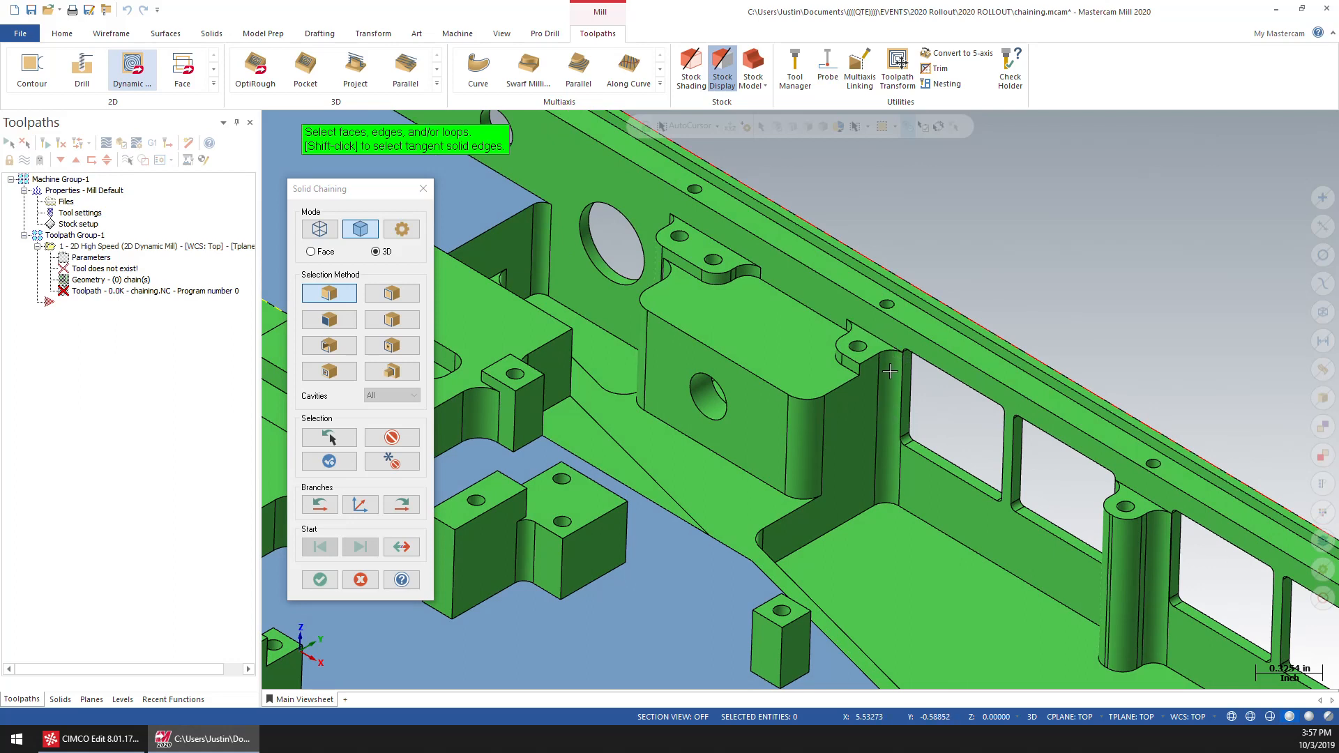
{"action": "left_click", "coordinate": [854, 382]}
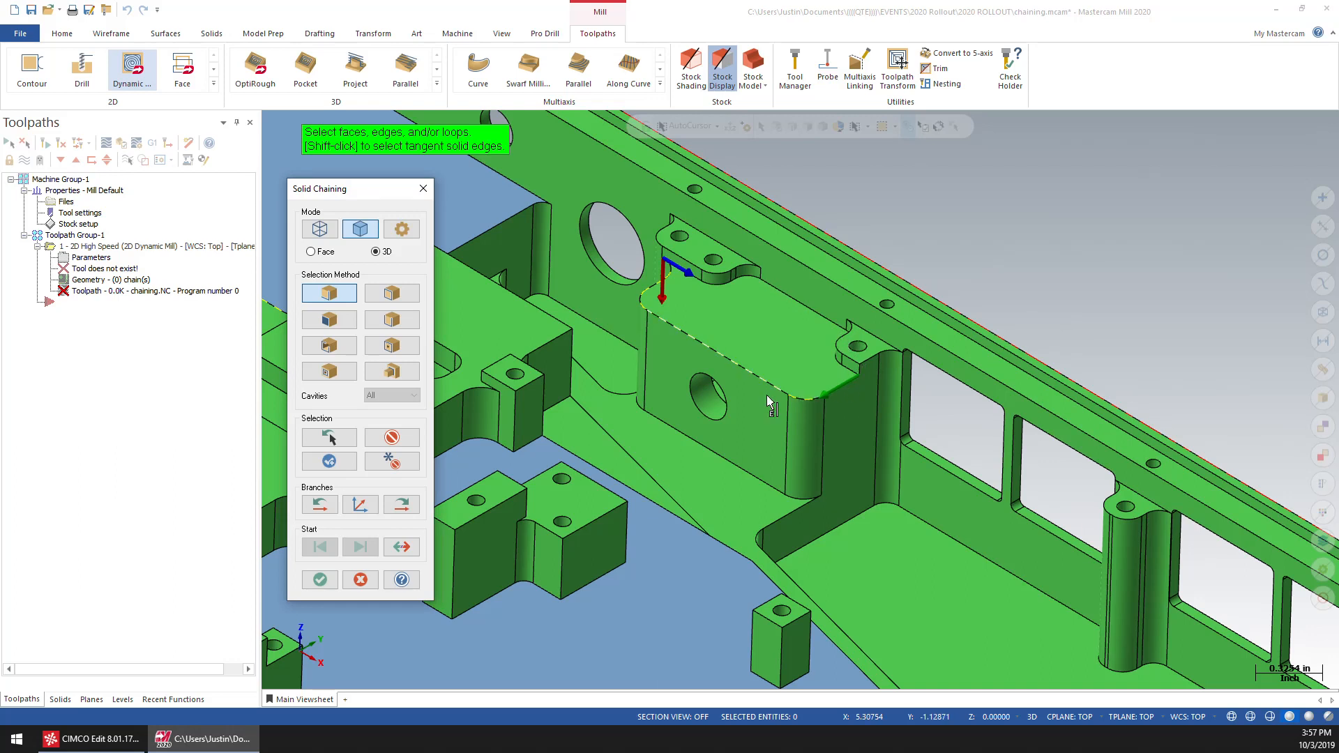
Step: Chain the tangent floor edges between the two drilled bosses of the central block and step the chain back one edge
{"action": "mouse_move", "coordinate": [648, 441]}
{"action": "middle_mouse_down"}
{"action": "mouse_move", "coordinate": [798, 397]}
{"action": "mouse_move", "coordinate": [705, 428]}
{"action": "mouse_move", "coordinate": [626, 428]}
{"action": "middle_mouse_up"}
{"action": "left_click", "coordinate": [634, 429], "text": "shift"}
{"action": "middle_click_drag", "start_coordinate": [649, 517], "coordinate": [557, 520]}
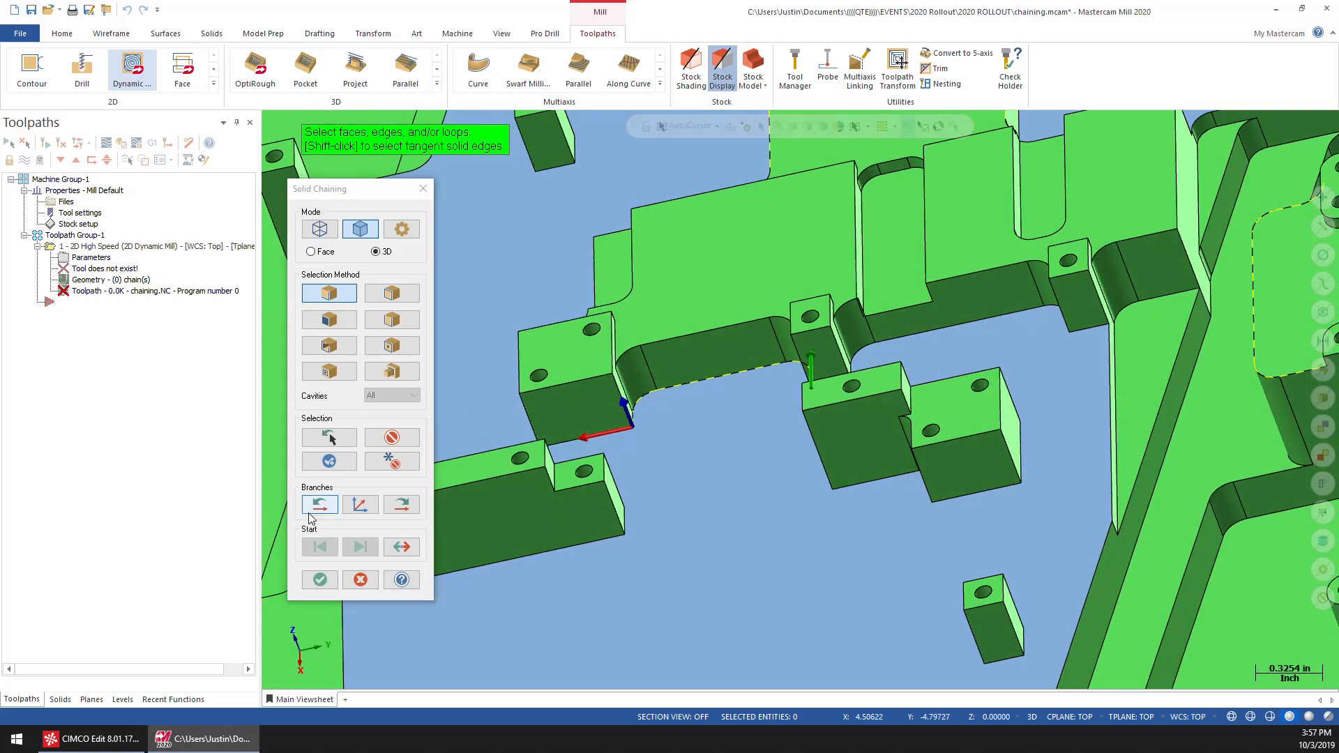
{"action": "middle_click_drag", "start_coordinate": [832, 409], "coordinate": [761, 388]}
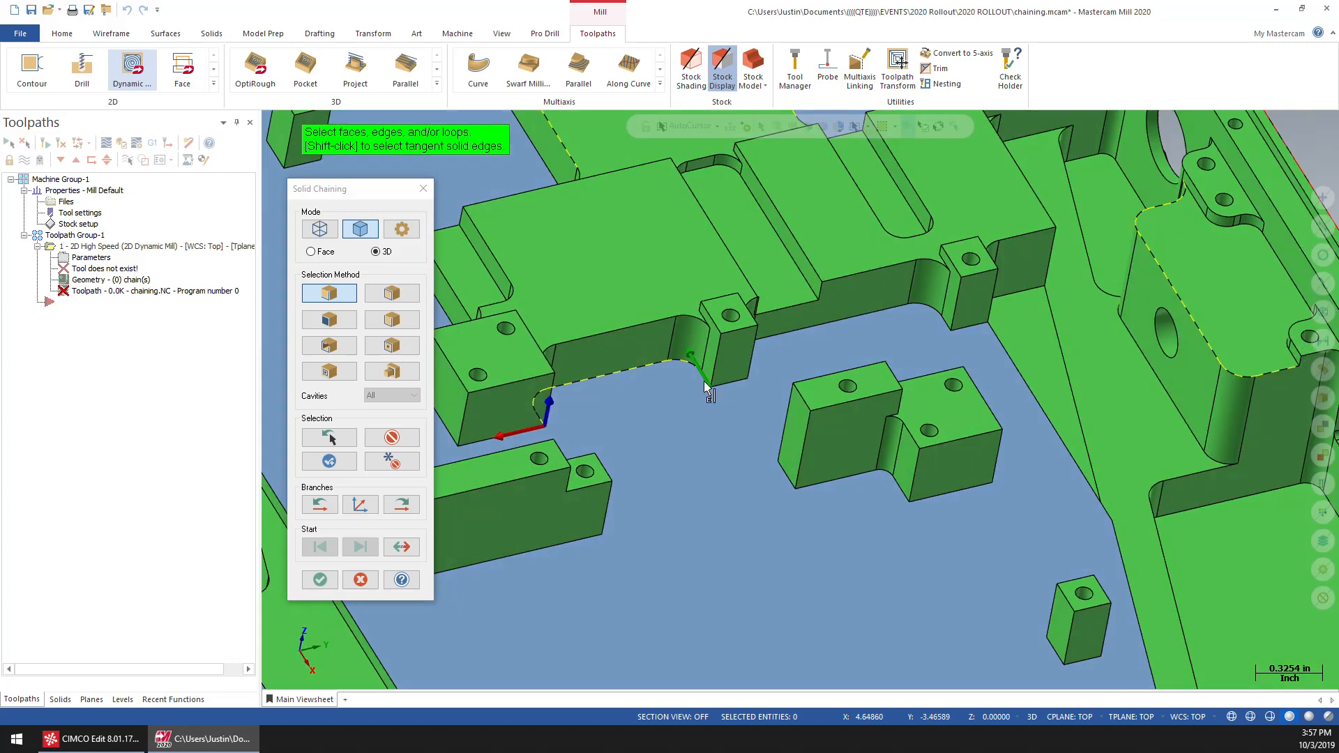
{"action": "middle_click_drag", "start_coordinate": [556, 458], "coordinate": [663, 371]}
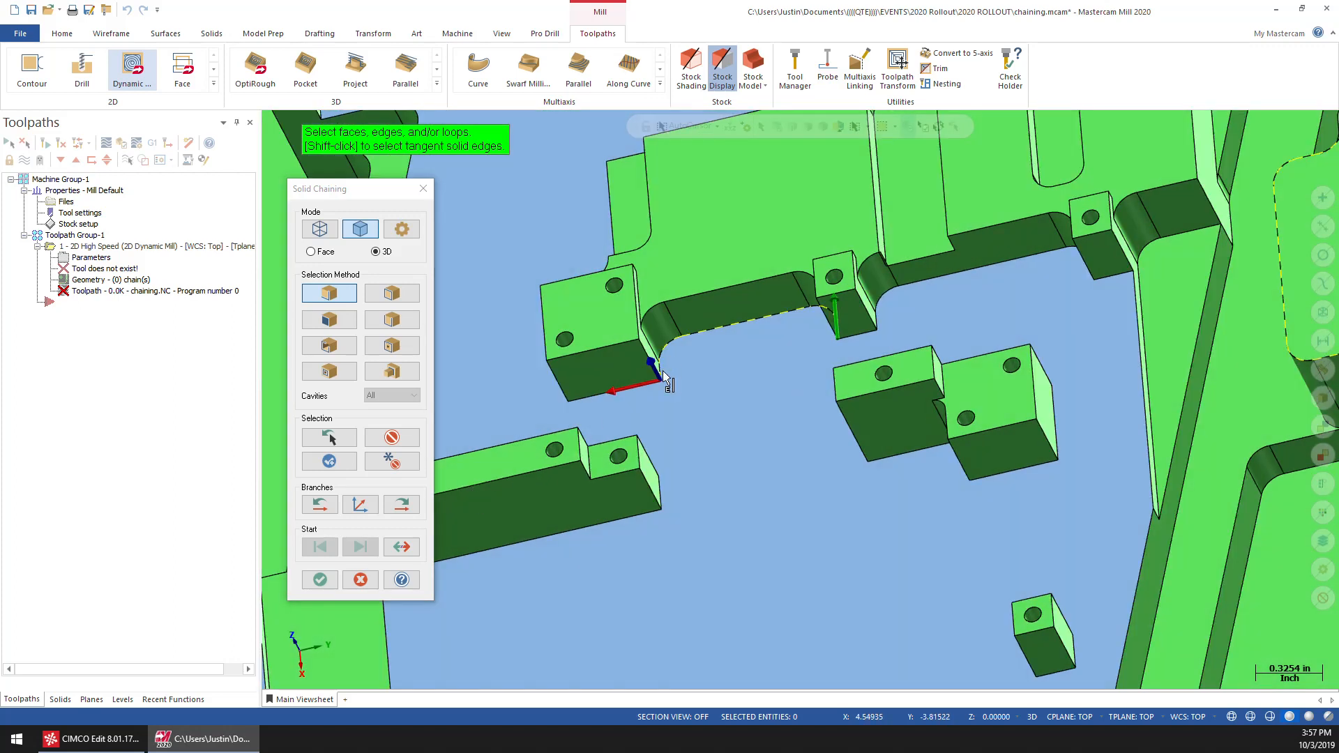
{"action": "left_click", "coordinate": [332, 506]}
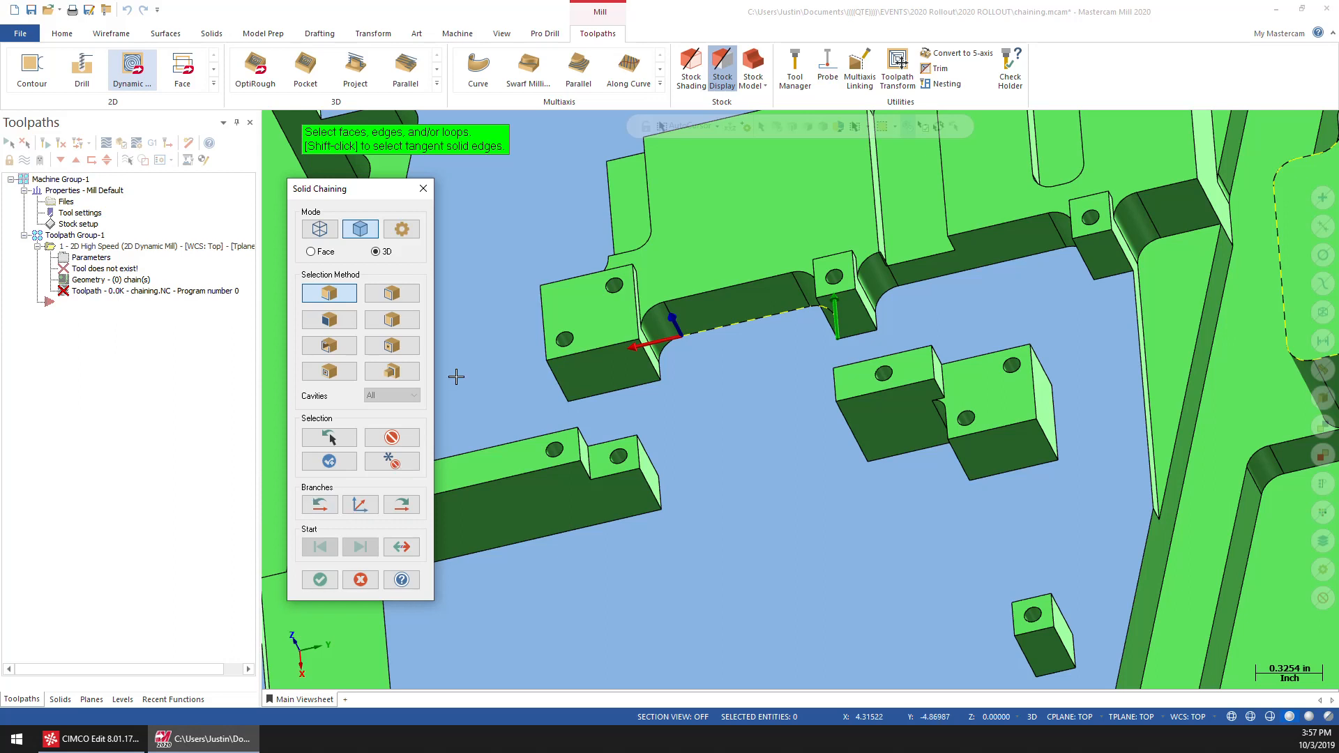
Step: Inspect the selected chains across the part and review the chaining options, including the chaining tangency tolerance
{"action": "scroll", "coordinate": [549, 347], "scroll_direction": "down", "scroll_amount": 5}
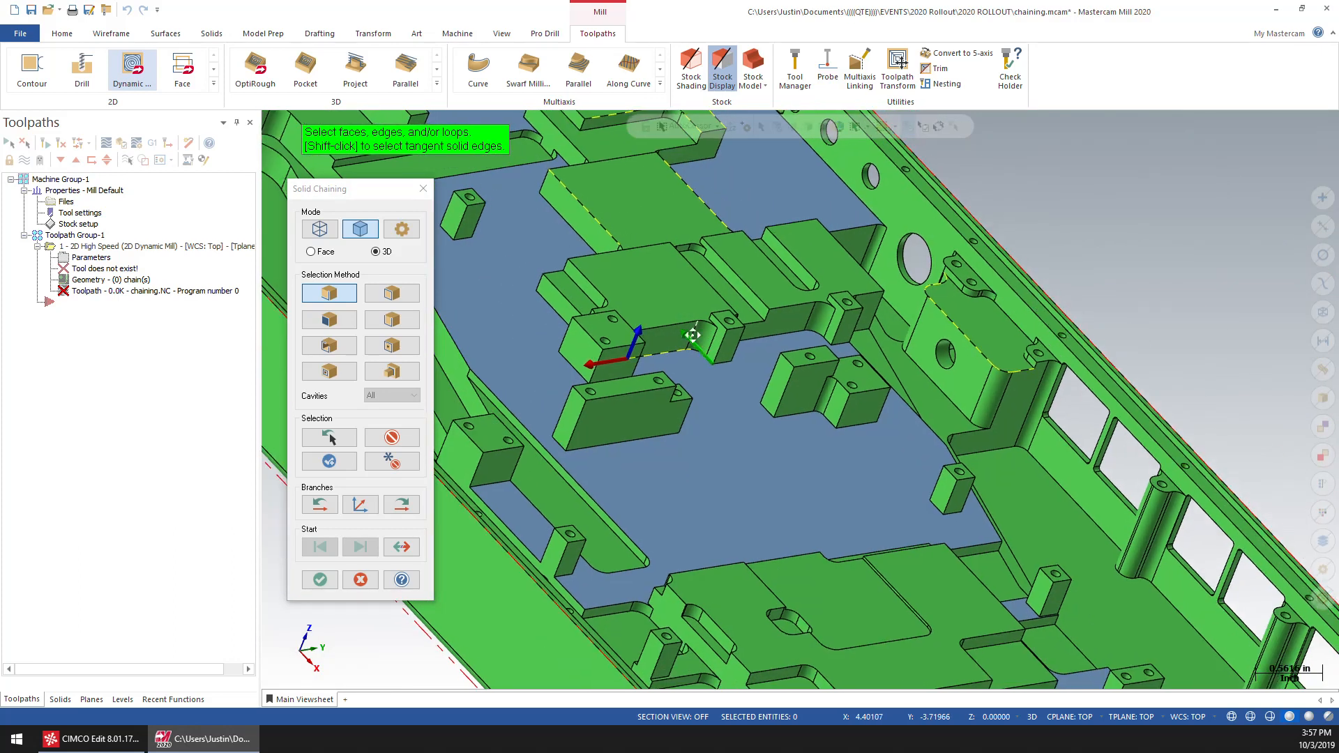
{"action": "middle_click_drag", "start_coordinate": [638, 412], "coordinate": [696, 474]}
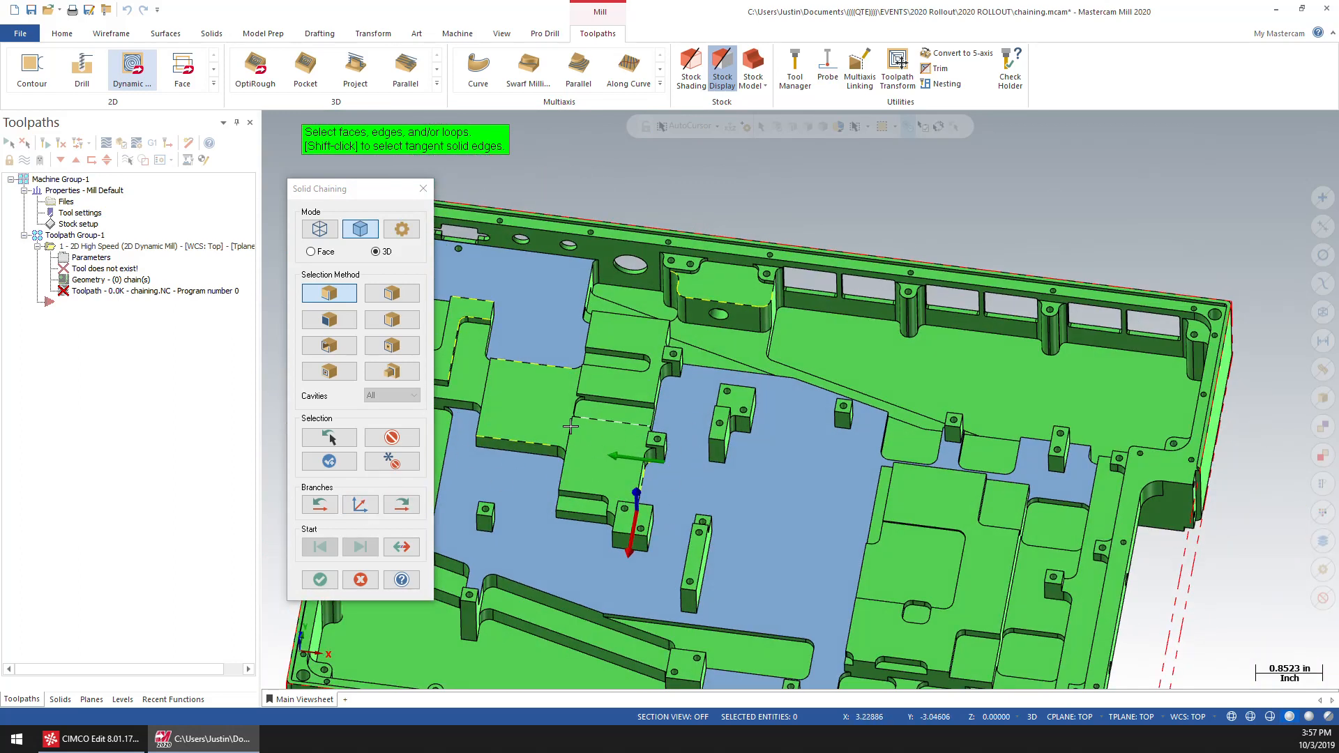
{"action": "scroll", "coordinate": [519, 390], "scroll_direction": "up", "scroll_amount": 2}
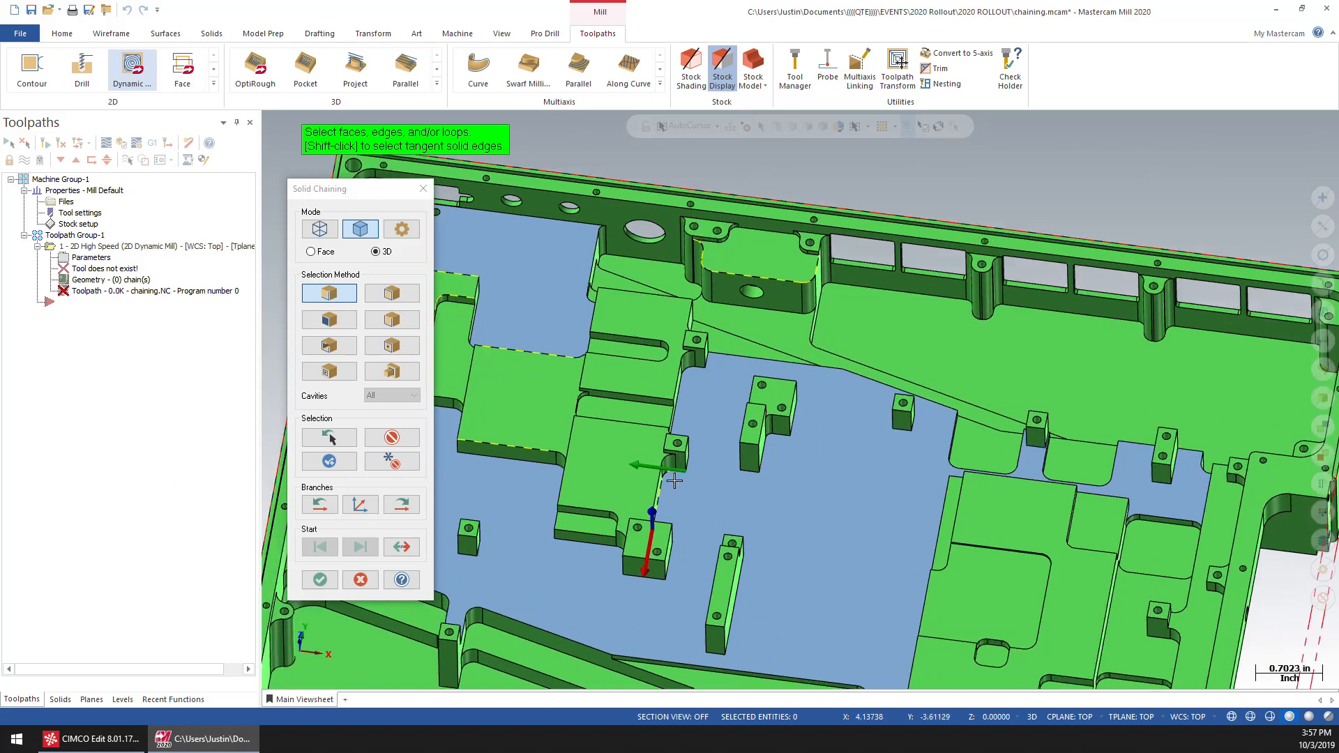
{"action": "scroll", "coordinate": [678, 488], "scroll_direction": "up", "scroll_amount": 5}
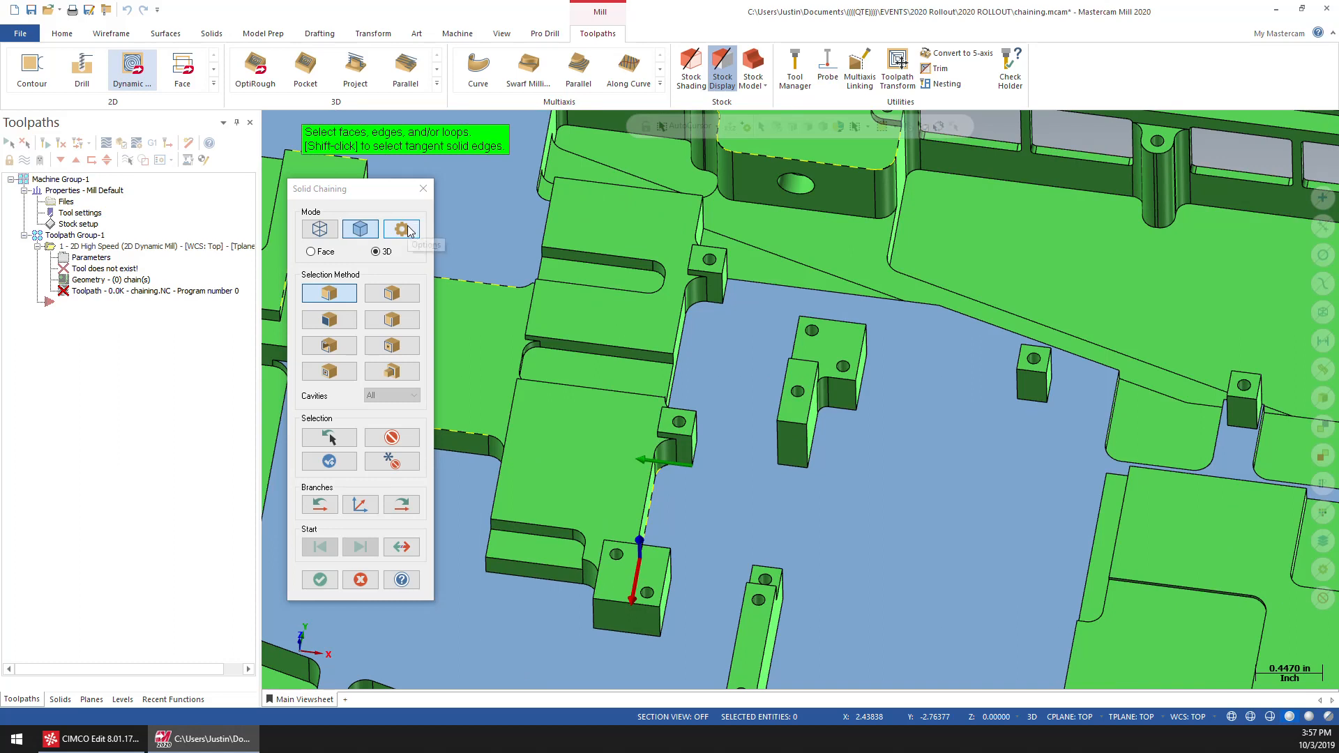
{"action": "left_click", "coordinate": [411, 231]}
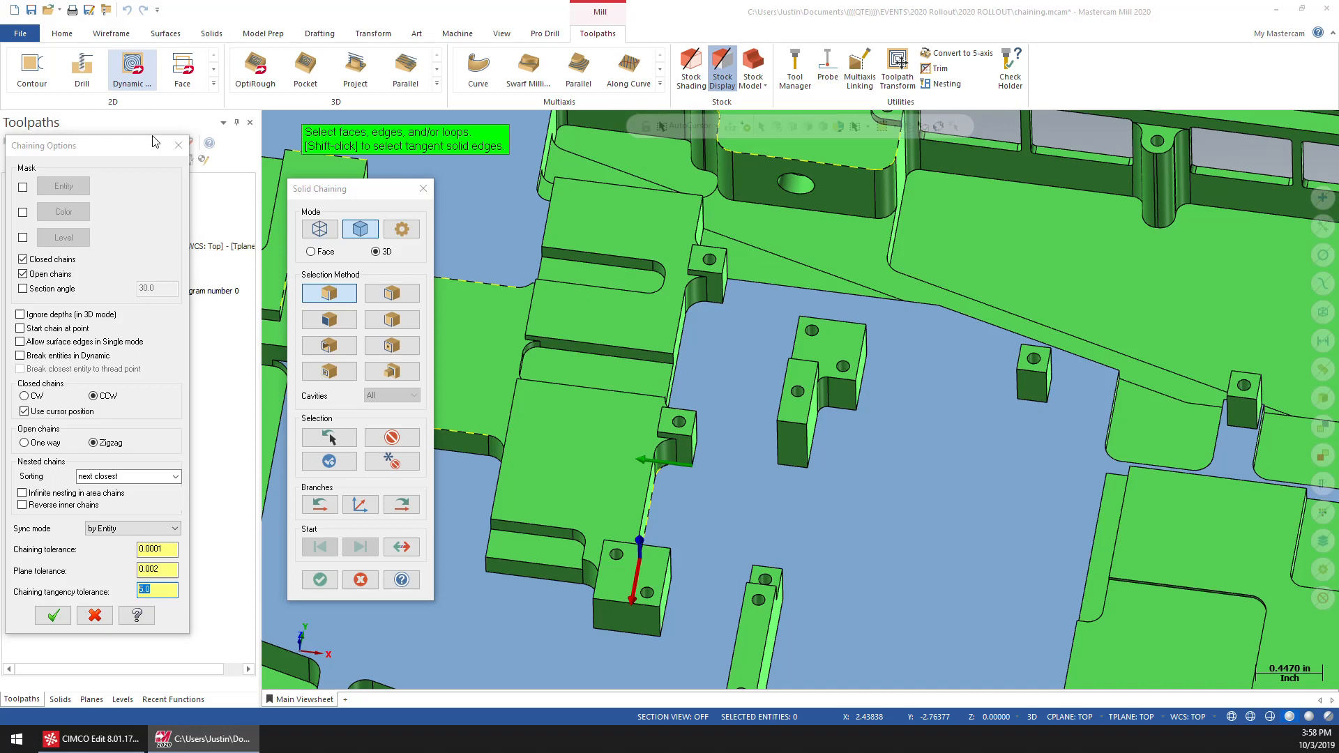
{"action": "left_click", "coordinate": [179, 145]}
Step: Examine the tangent chain along the fillet beside the small drilled boss and check the chaining tangency tolerance
{"action": "scroll", "coordinate": [655, 488], "scroll_direction": "up", "scroll_amount": 5}
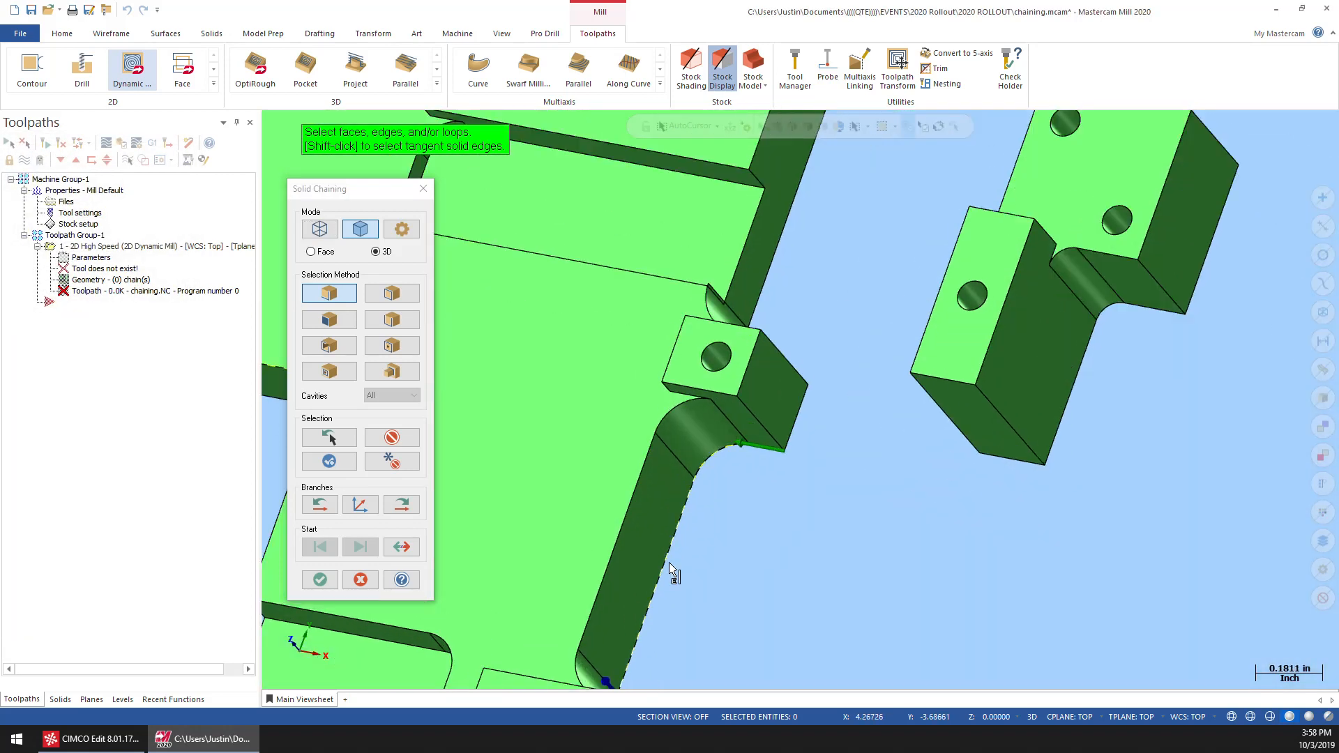
{"action": "scroll", "coordinate": [674, 527], "scroll_direction": "up", "scroll_amount": 1}
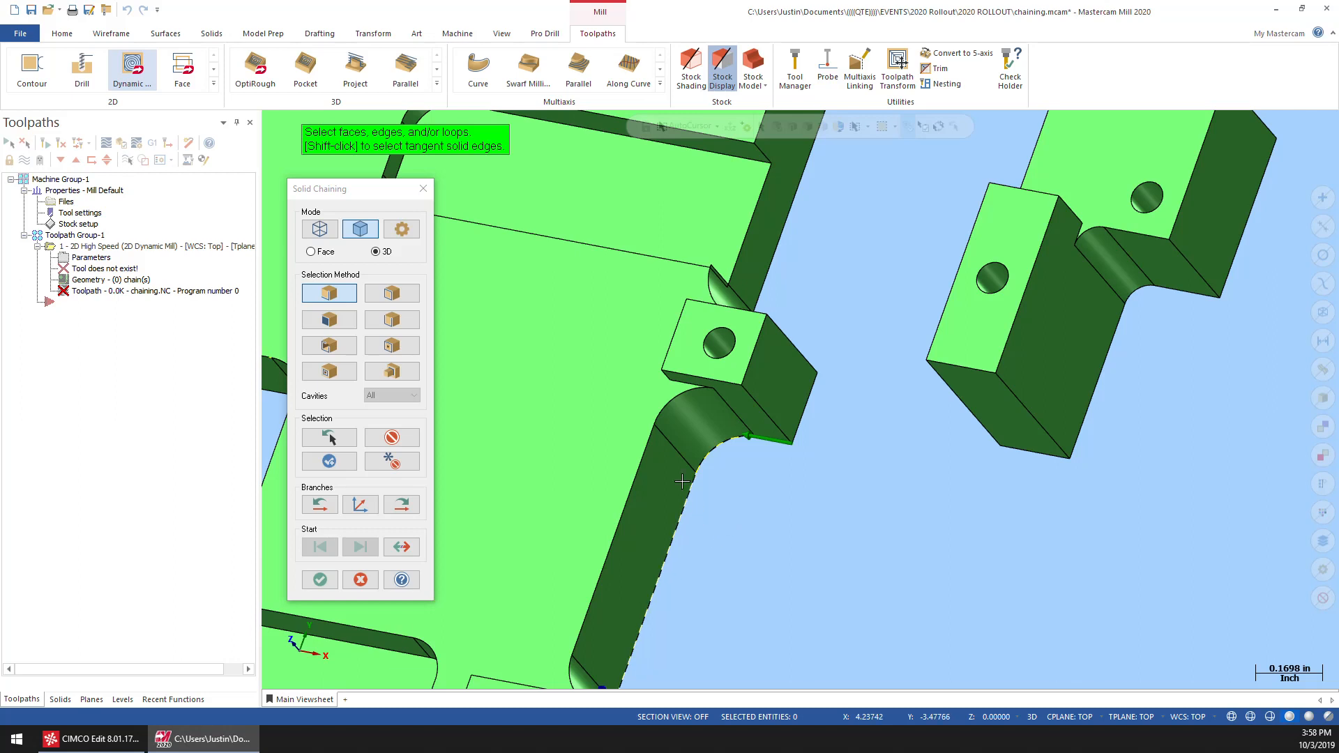
{"action": "left_click", "coordinate": [402, 228]}
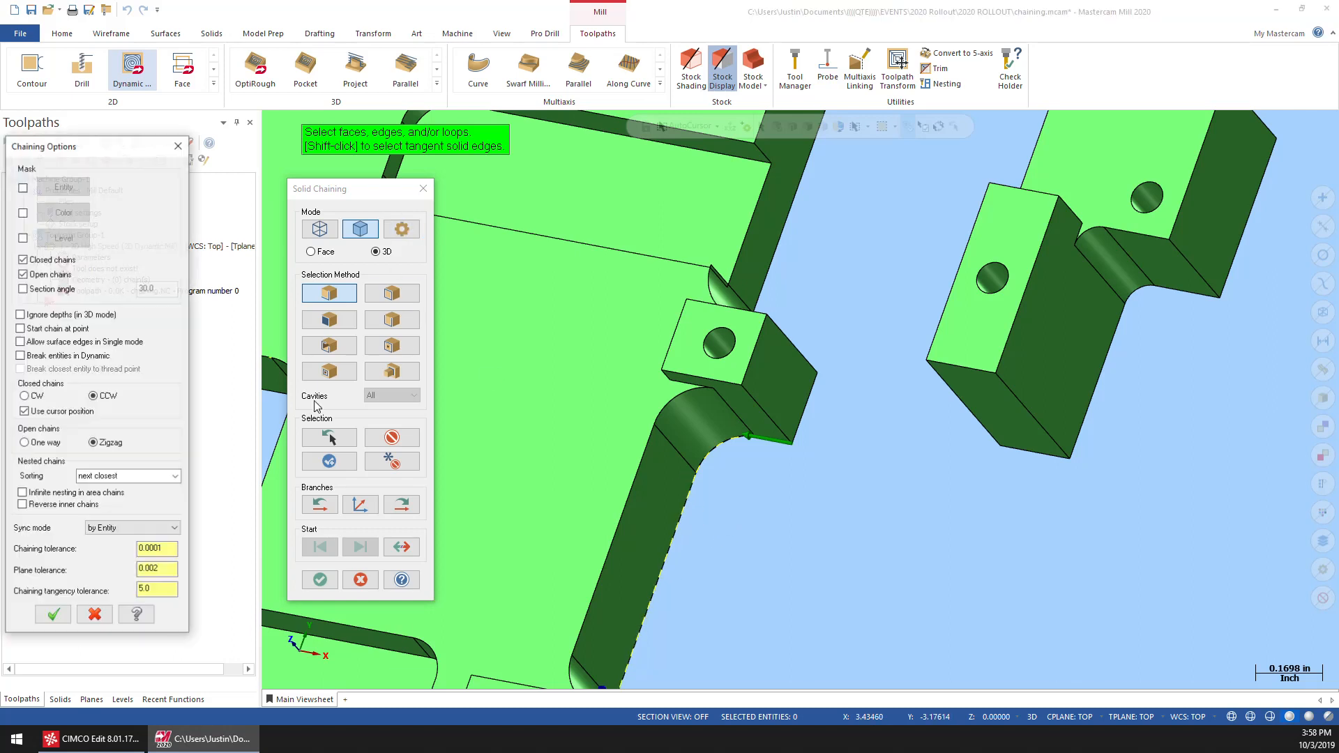
{"action": "double_click", "coordinate": [152, 591]}
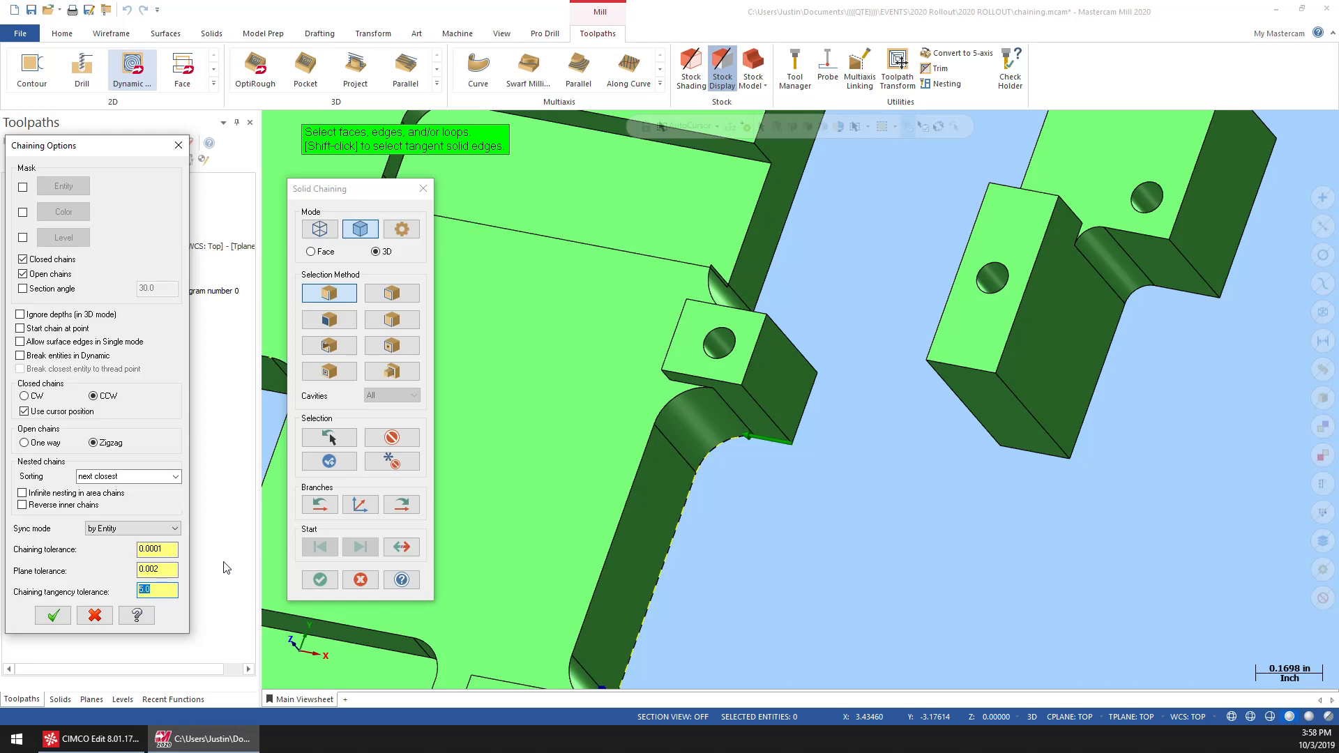
{"action": "left_click", "coordinate": [95, 615]}
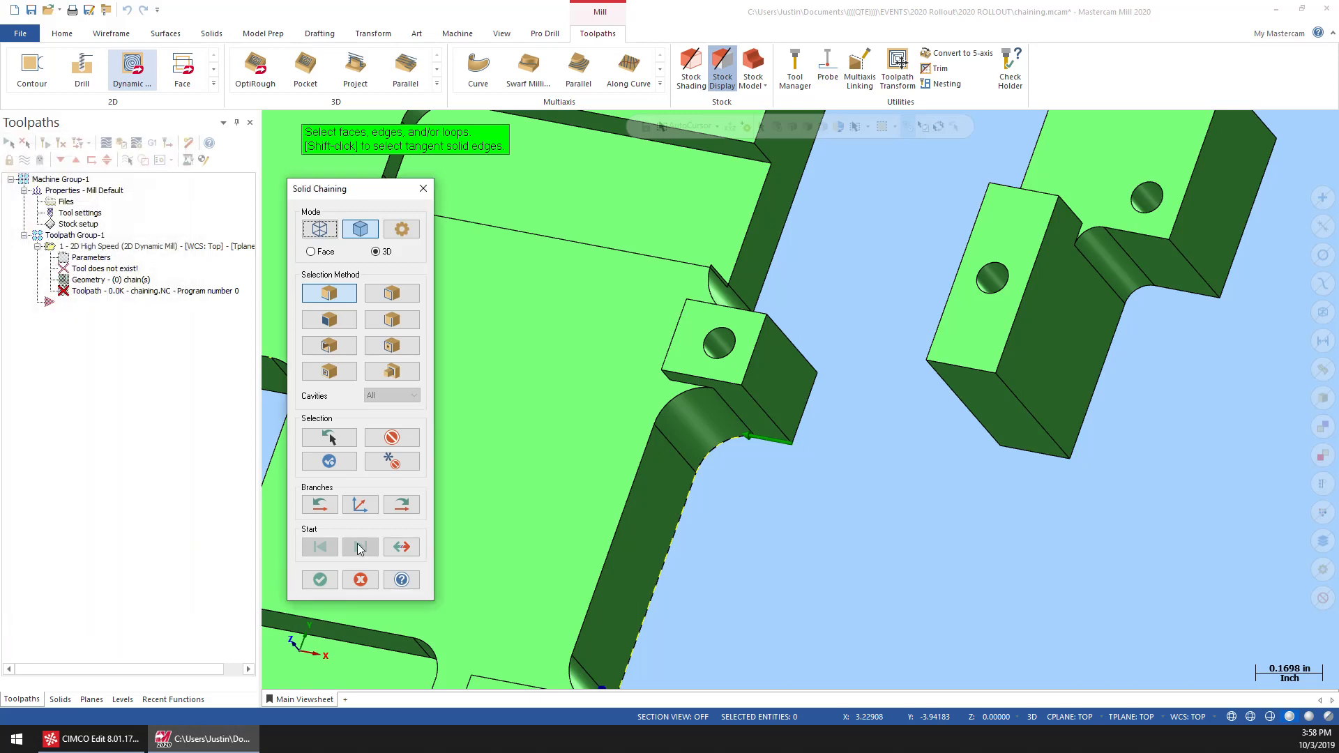
Step: Unselect the last chain on the part and clear all remaining chains
{"action": "scroll", "coordinate": [562, 340], "scroll_direction": "down", "scroll_amount": 3}
{"action": "scroll", "coordinate": [562, 340], "scroll_direction": "down", "scroll_amount": 2}
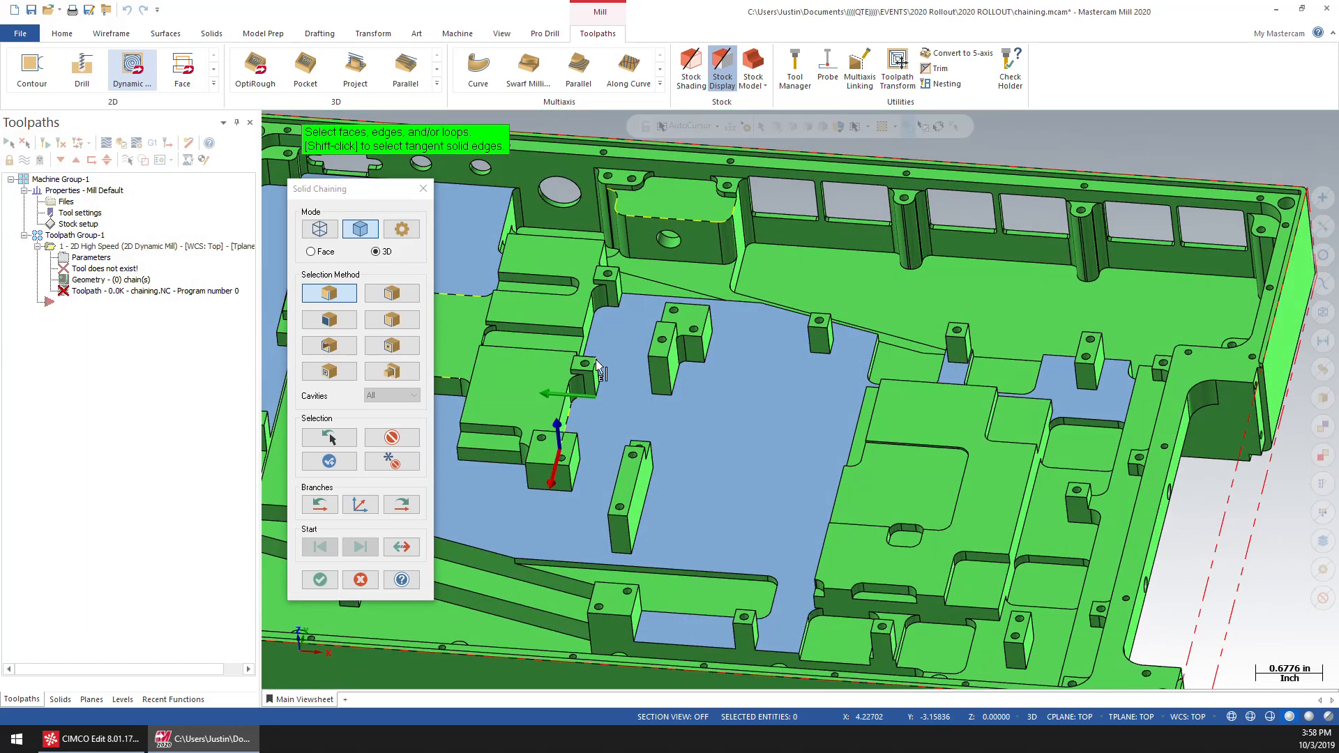
{"action": "scroll", "coordinate": [694, 282], "scroll_direction": "down", "scroll_amount": 1}
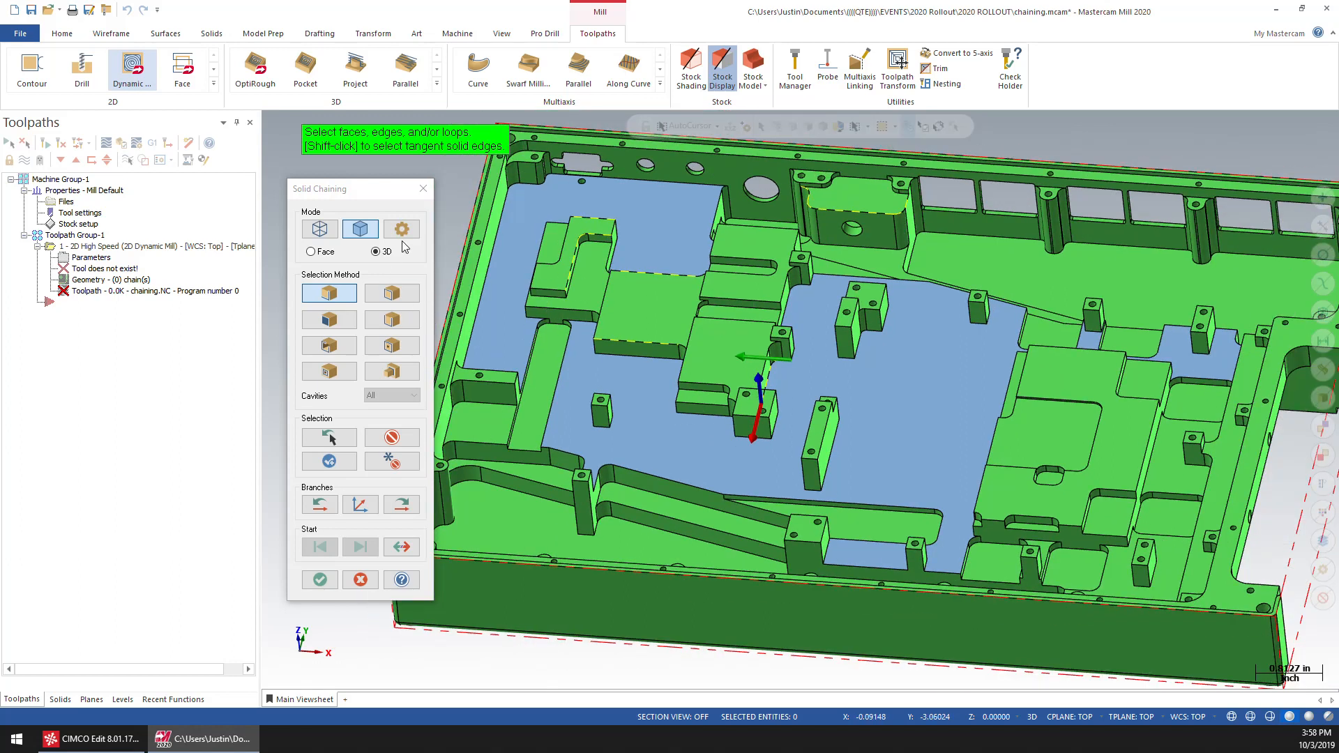
{"action": "left_click", "coordinate": [389, 443]}
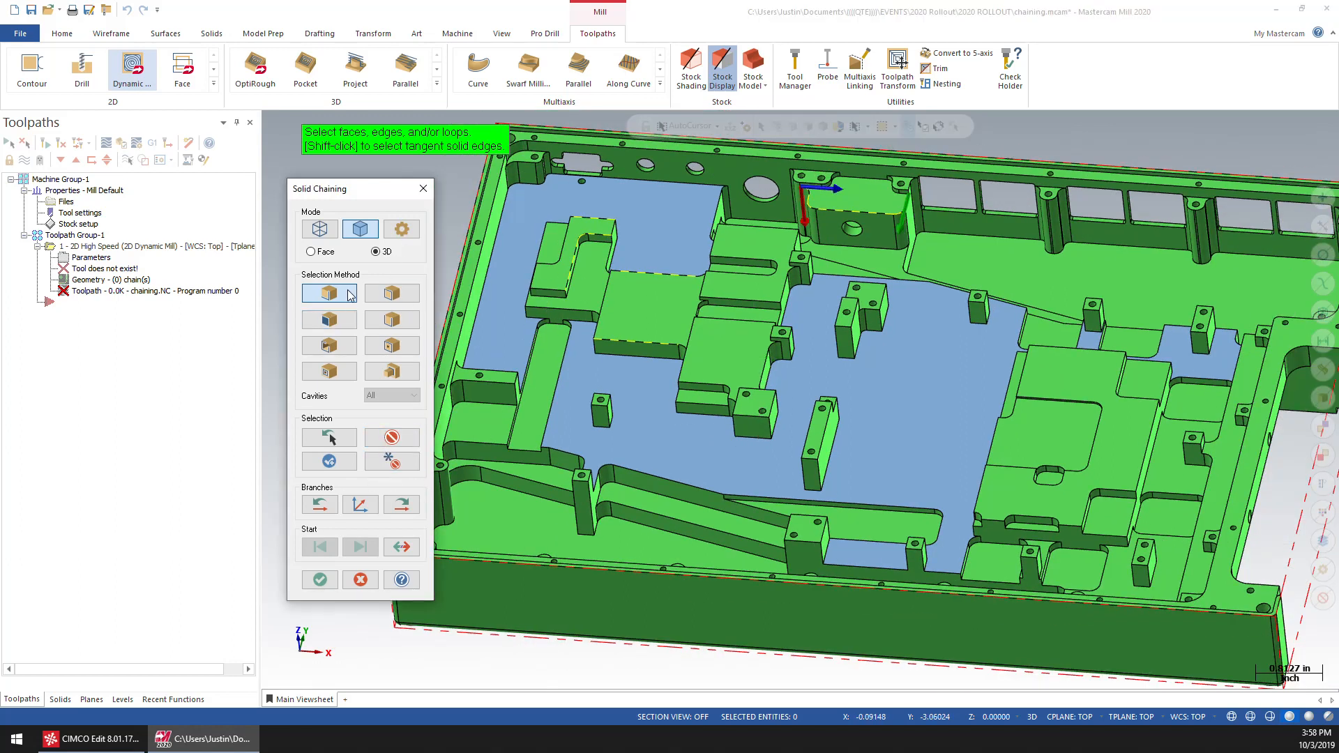
{"action": "left_click", "coordinate": [392, 461]}
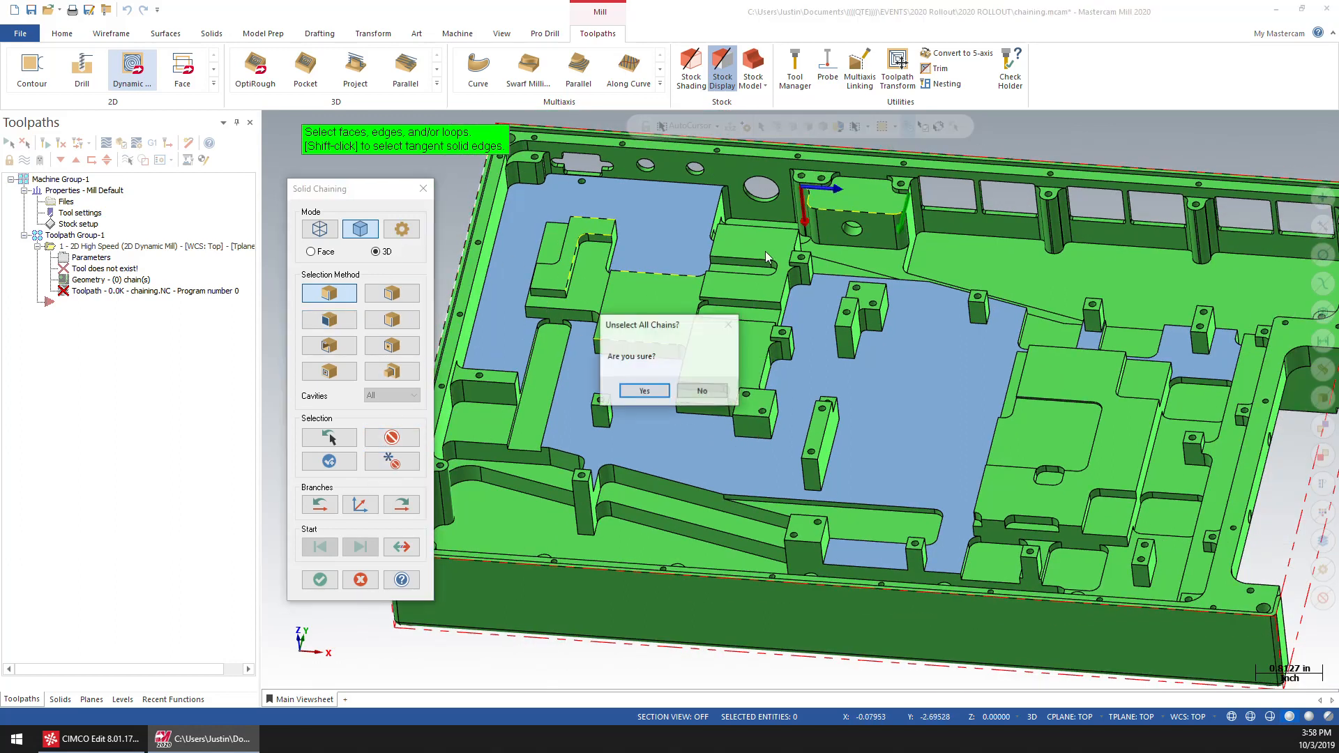
{"action": "left_click", "coordinate": [650, 389]}
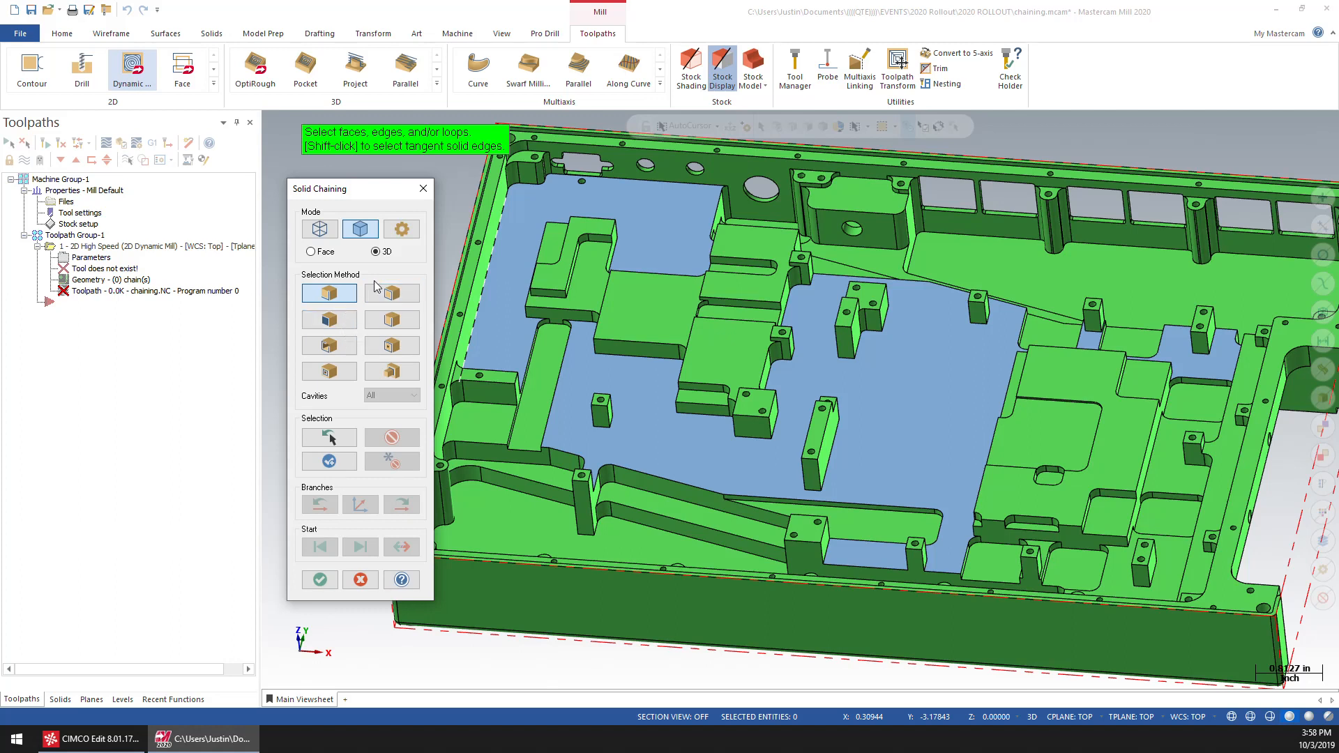
Step: Chain the blue central floor by its outer boundary and by its whole face including island loops, and clear the selection
{"action": "left_click", "coordinate": [391, 293]}
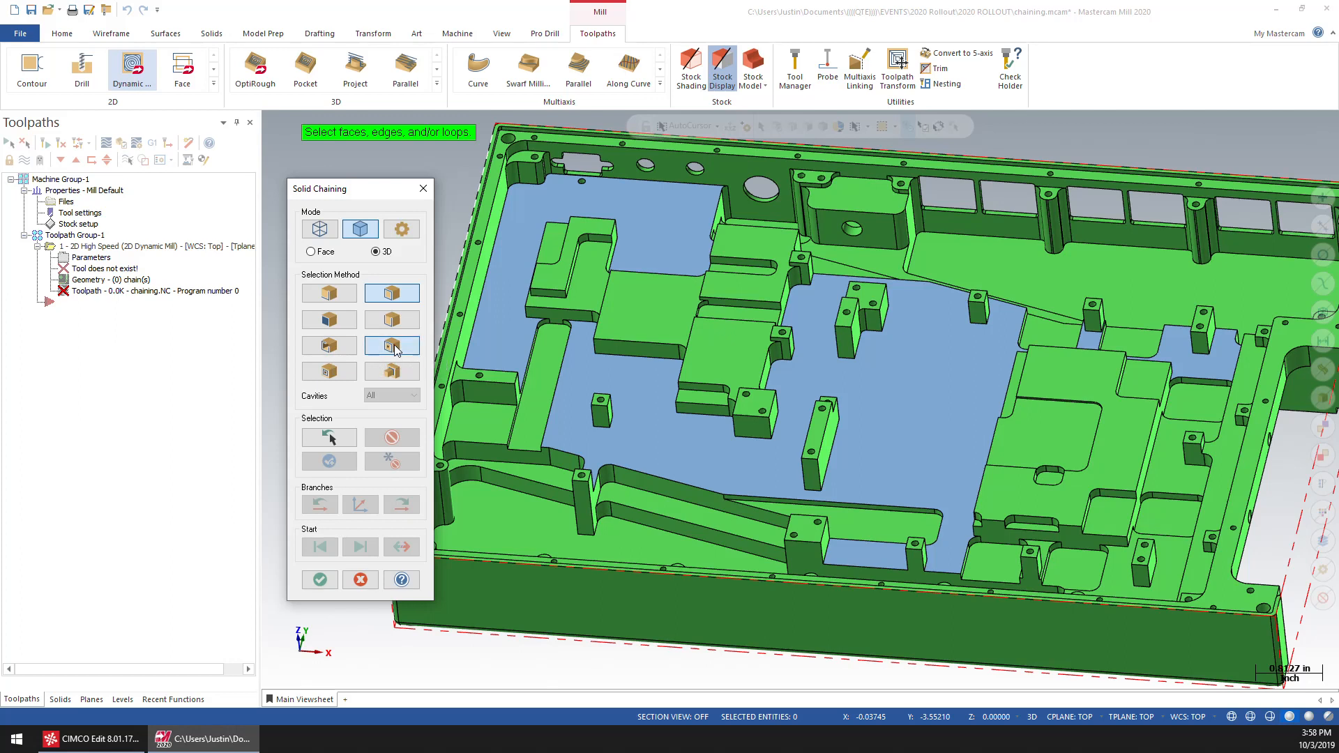
{"action": "left_click", "coordinate": [640, 388]}
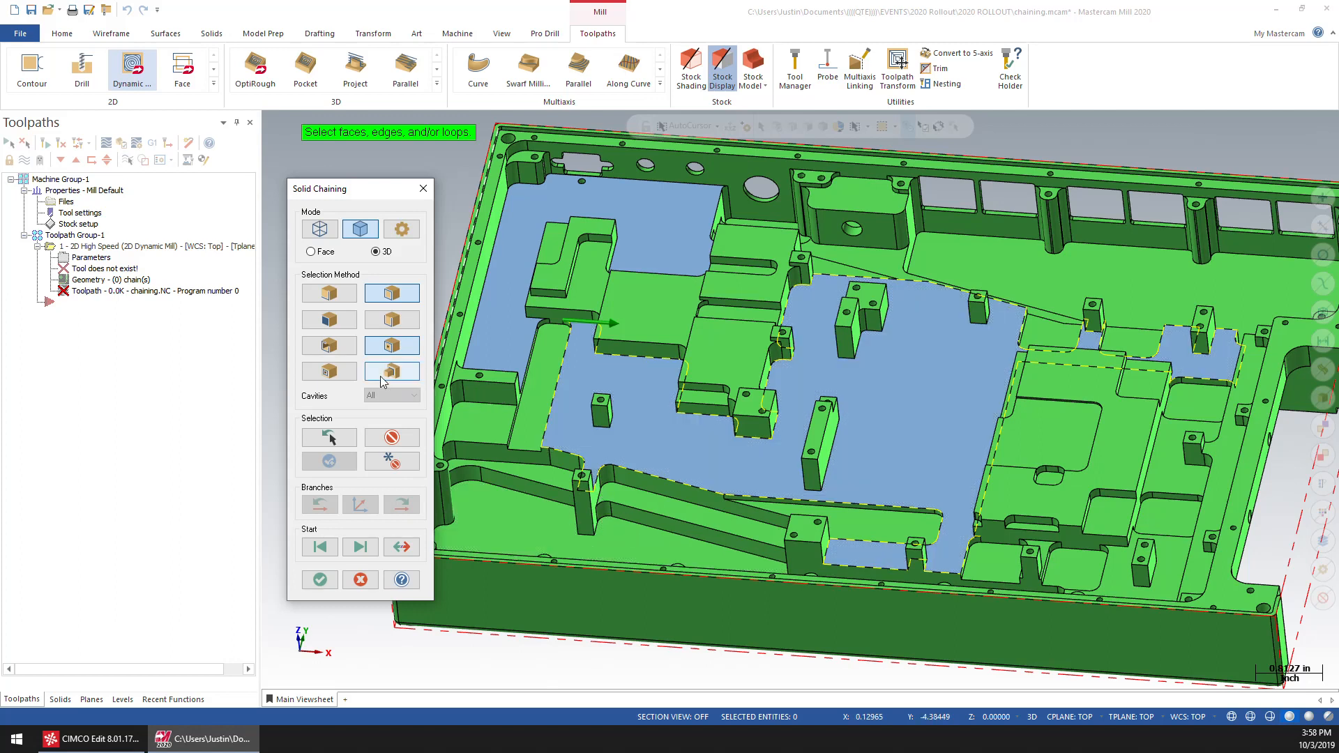
{"action": "left_click", "coordinate": [330, 319]}
{"action": "left_click", "coordinate": [829, 492]}
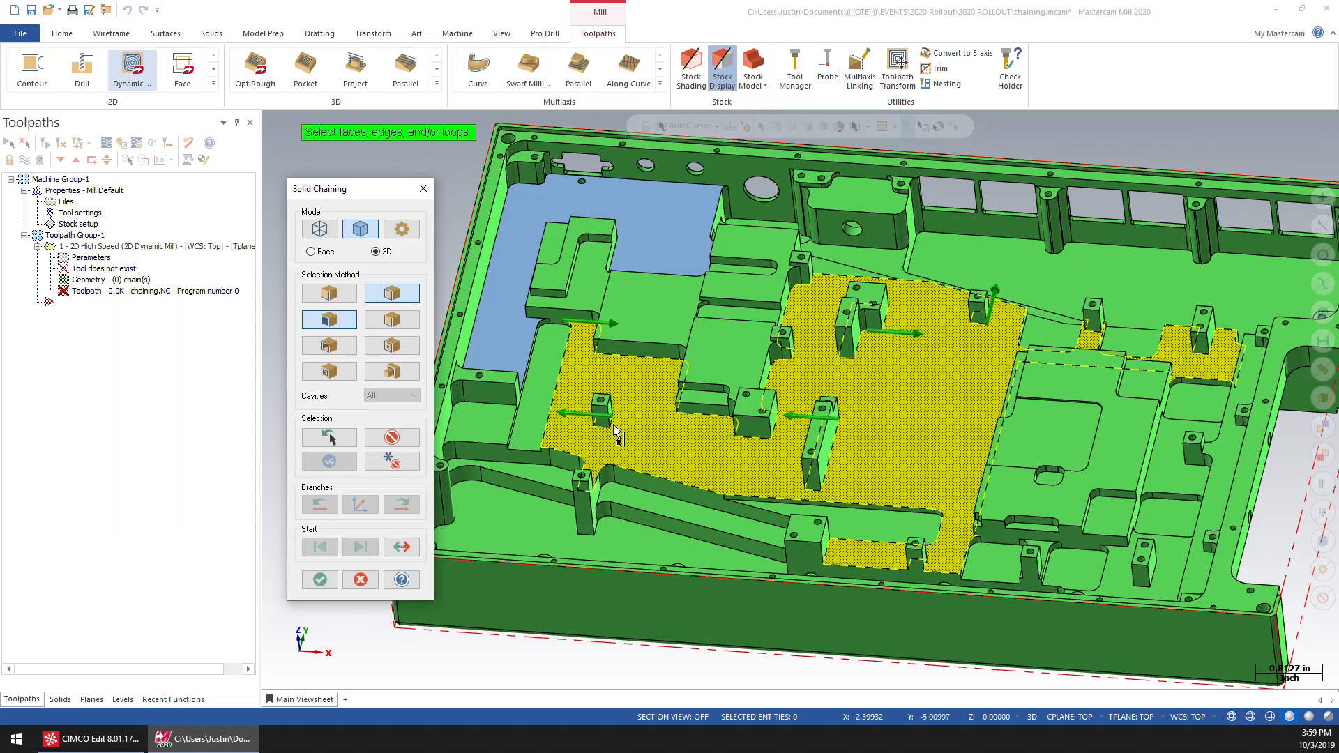
{"action": "left_click", "coordinate": [392, 437]}
{"action": "left_click", "coordinate": [644, 391]}
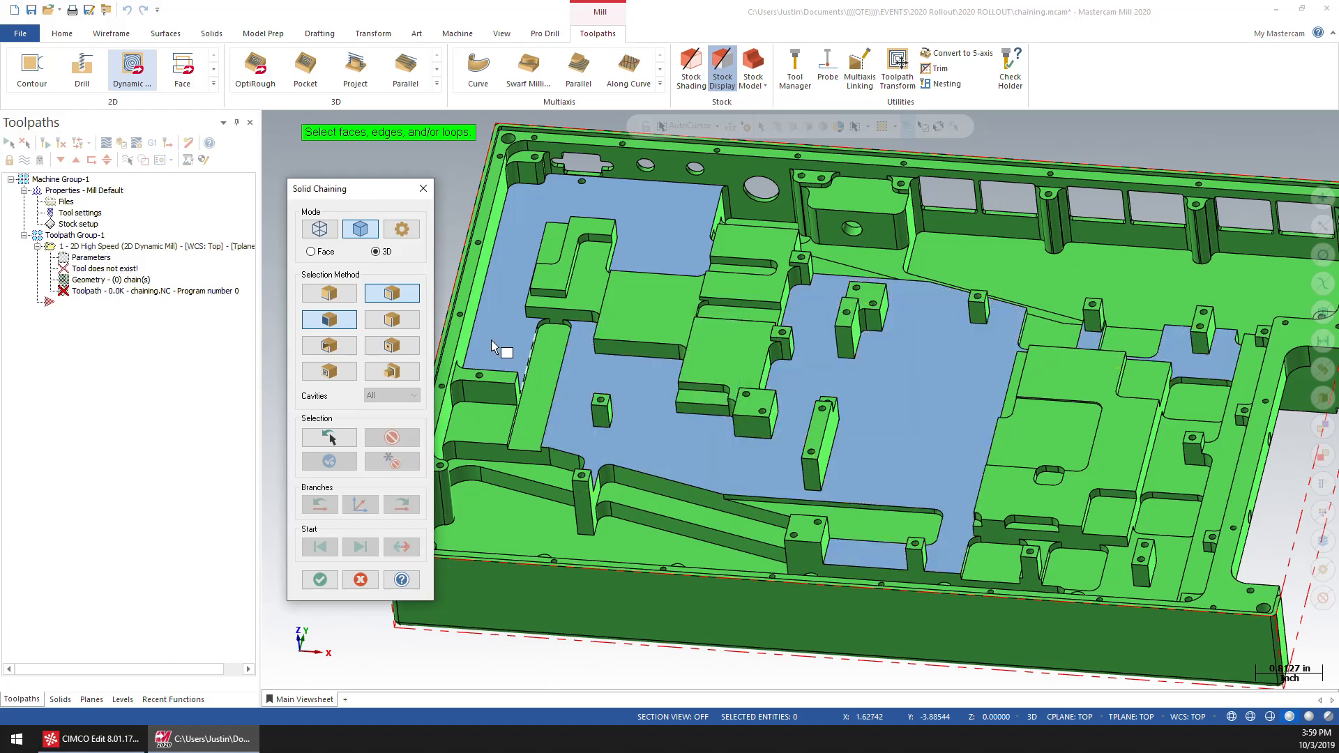
Step: Chain the central floor's full outer boundary, unselect it, and chain only some of its outer edges using another selection method
{"action": "left_click", "coordinate": [399, 348]}
{"action": "left_click", "coordinate": [680, 454]}
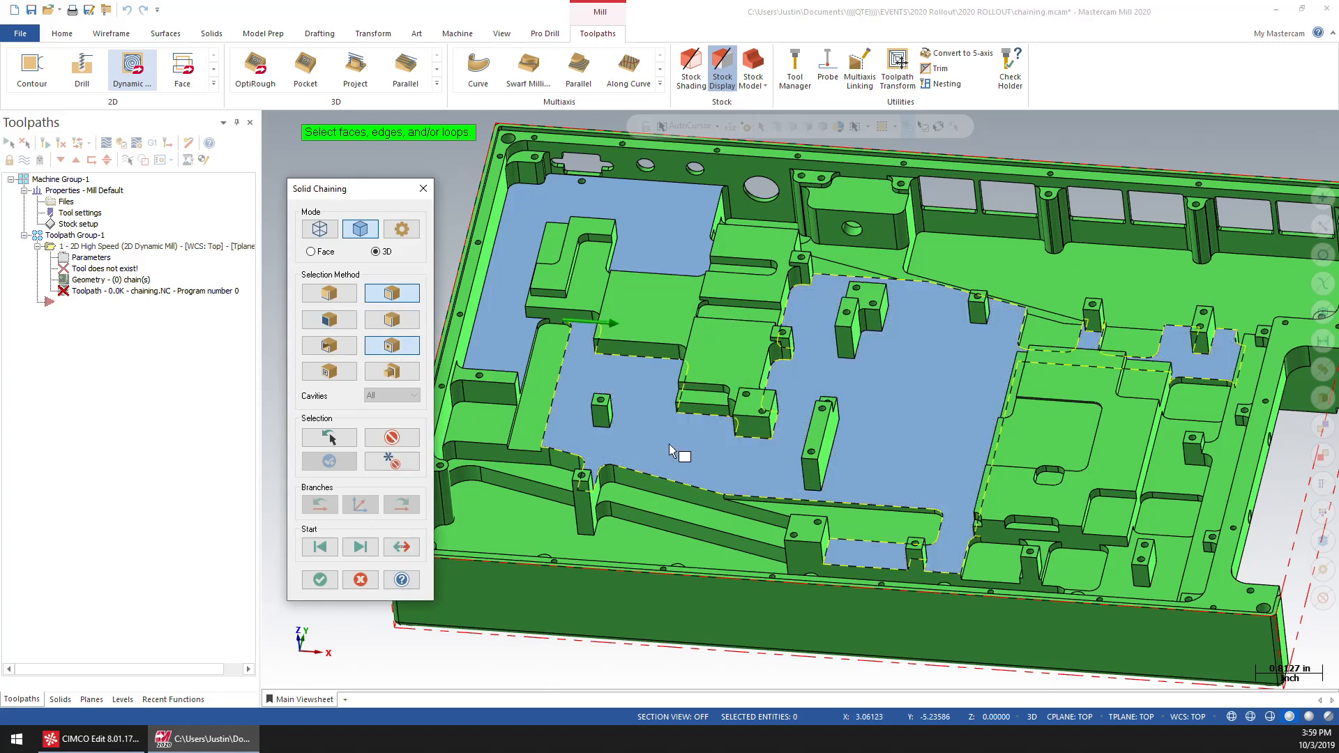
{"action": "left_click", "coordinate": [391, 437]}
{"action": "left_click", "coordinate": [334, 348]}
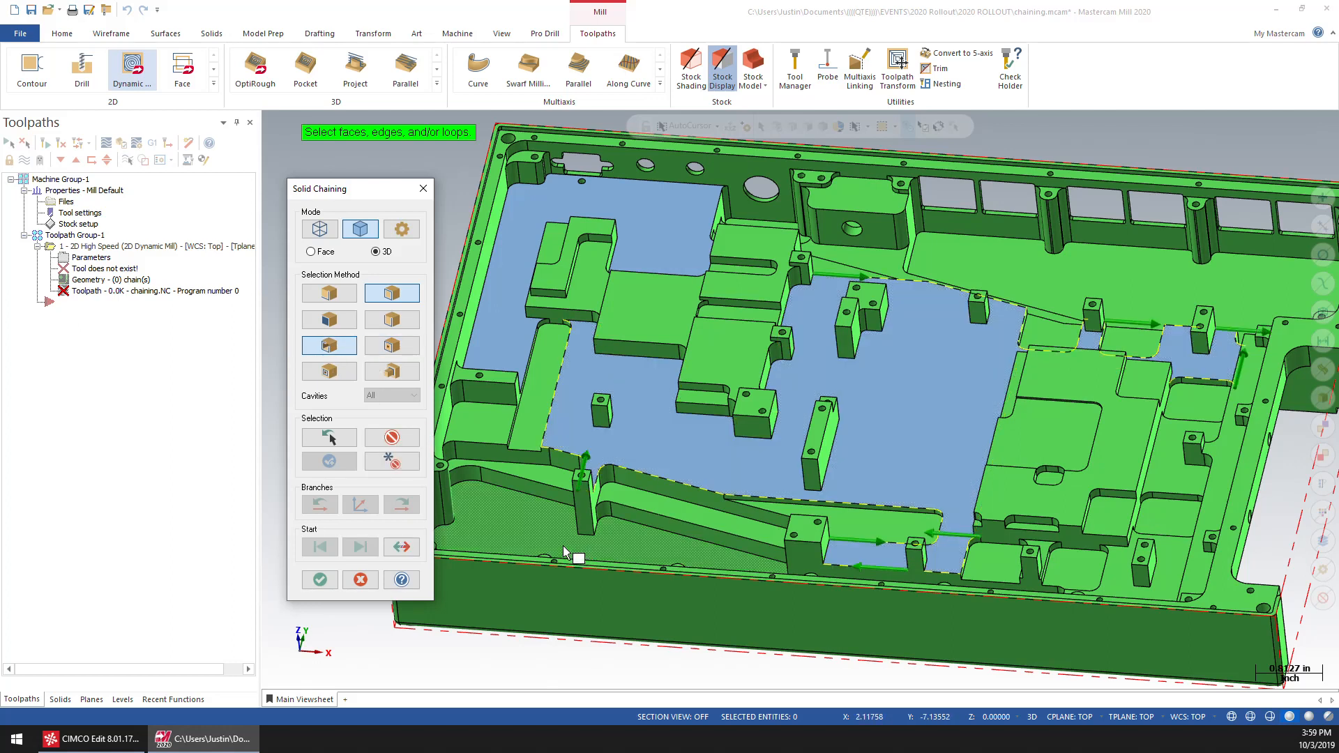
{"action": "left_click", "coordinate": [627, 455]}
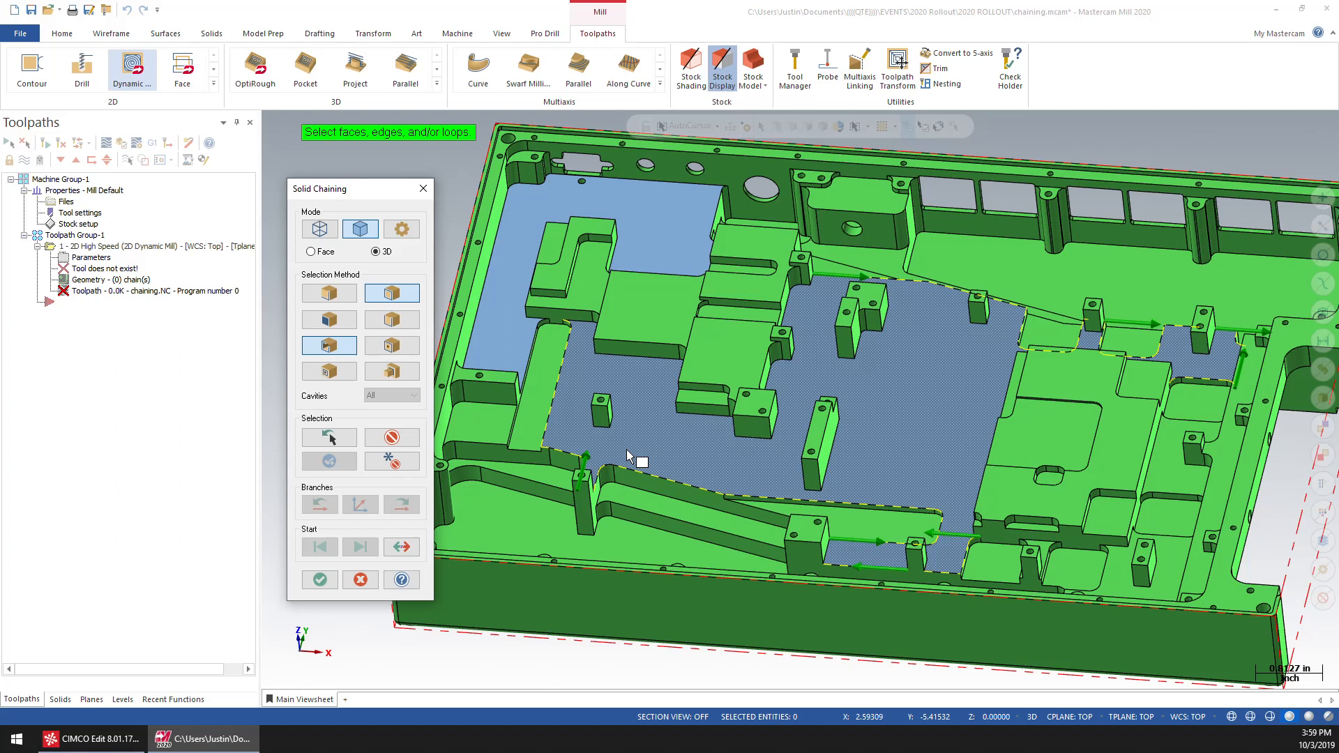
Step: Chain the central floor's edges around the freestanding bosses and along the walls, and unselect all chains
{"action": "left_click", "coordinate": [395, 375]}
{"action": "left_click", "coordinate": [705, 469]}
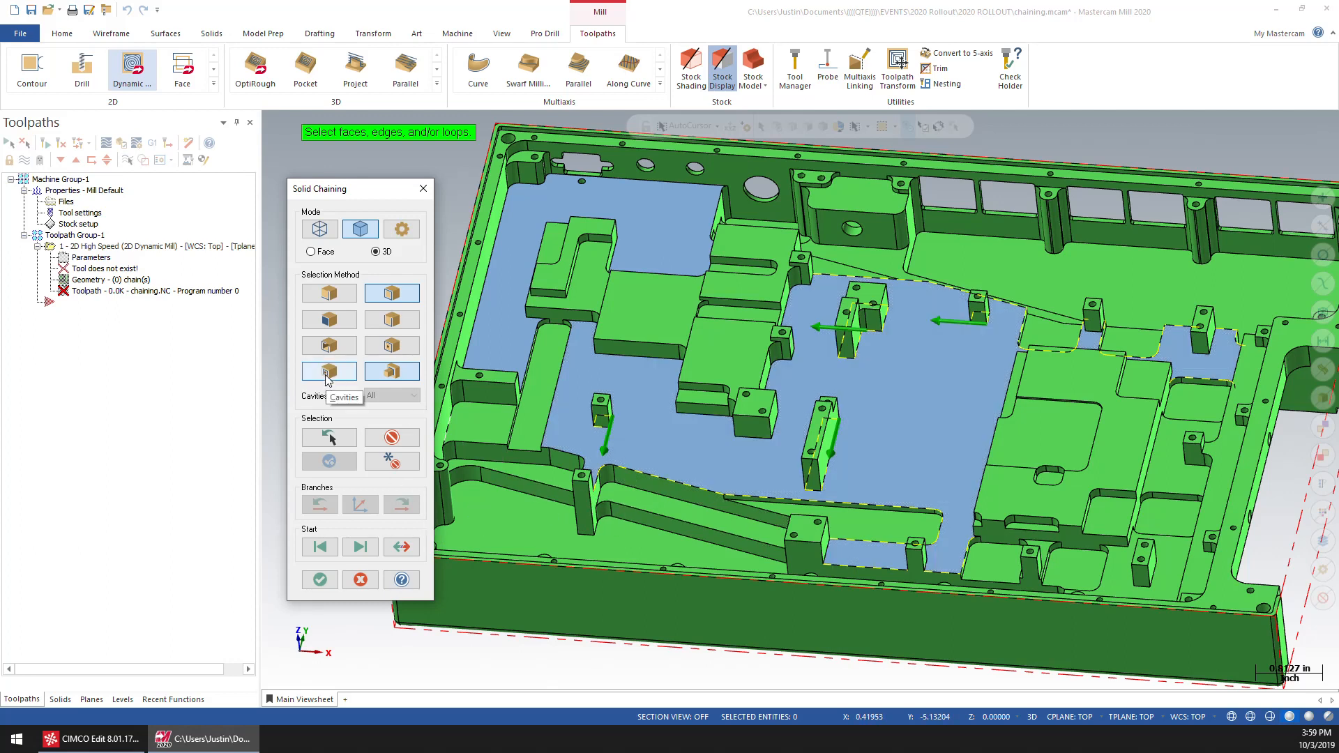
{"action": "left_click", "coordinate": [391, 461]}
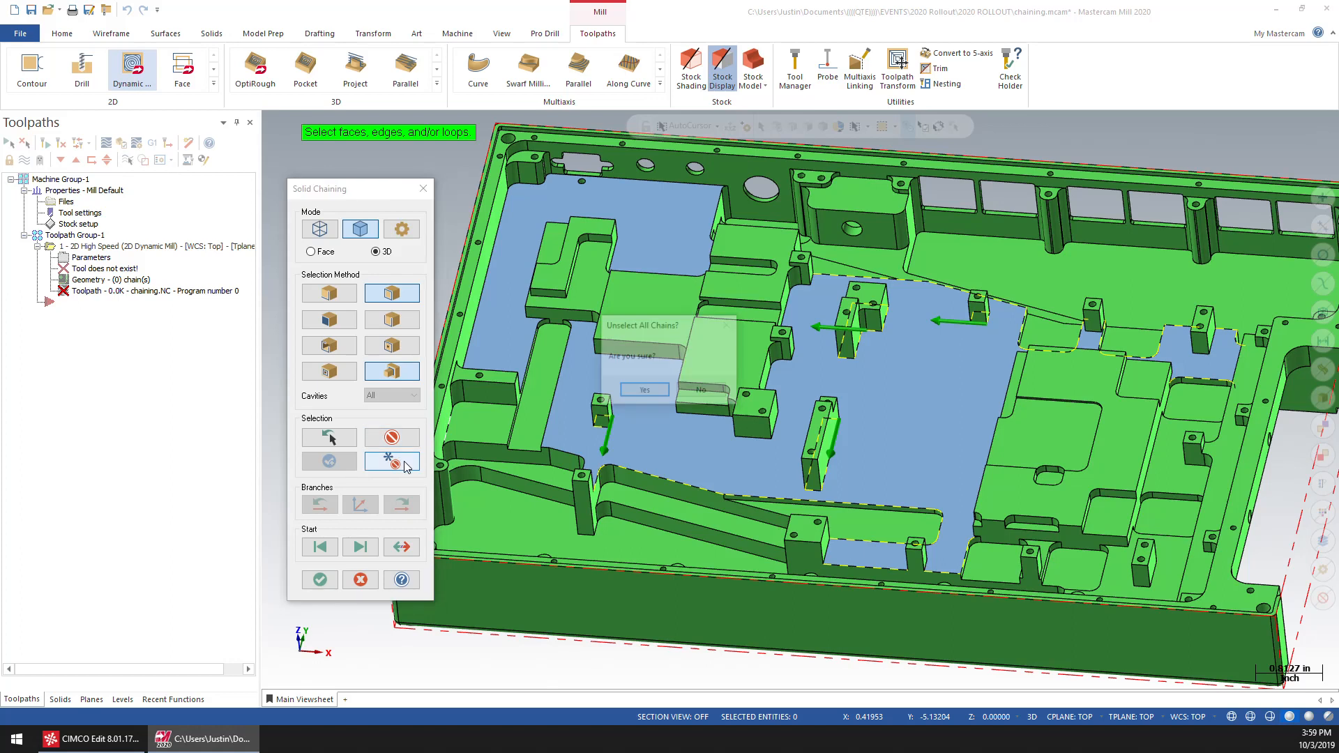
{"action": "left_click", "coordinate": [639, 396]}
Step: Chain the outer boundaries of the large front pocket floor and the lower small rounded pocket on the stepped block
{"action": "middle_click_drag", "start_coordinate": [731, 364], "coordinate": [827, 395]}
{"action": "scroll", "coordinate": [774, 436], "scroll_direction": "down", "scroll_amount": 2}
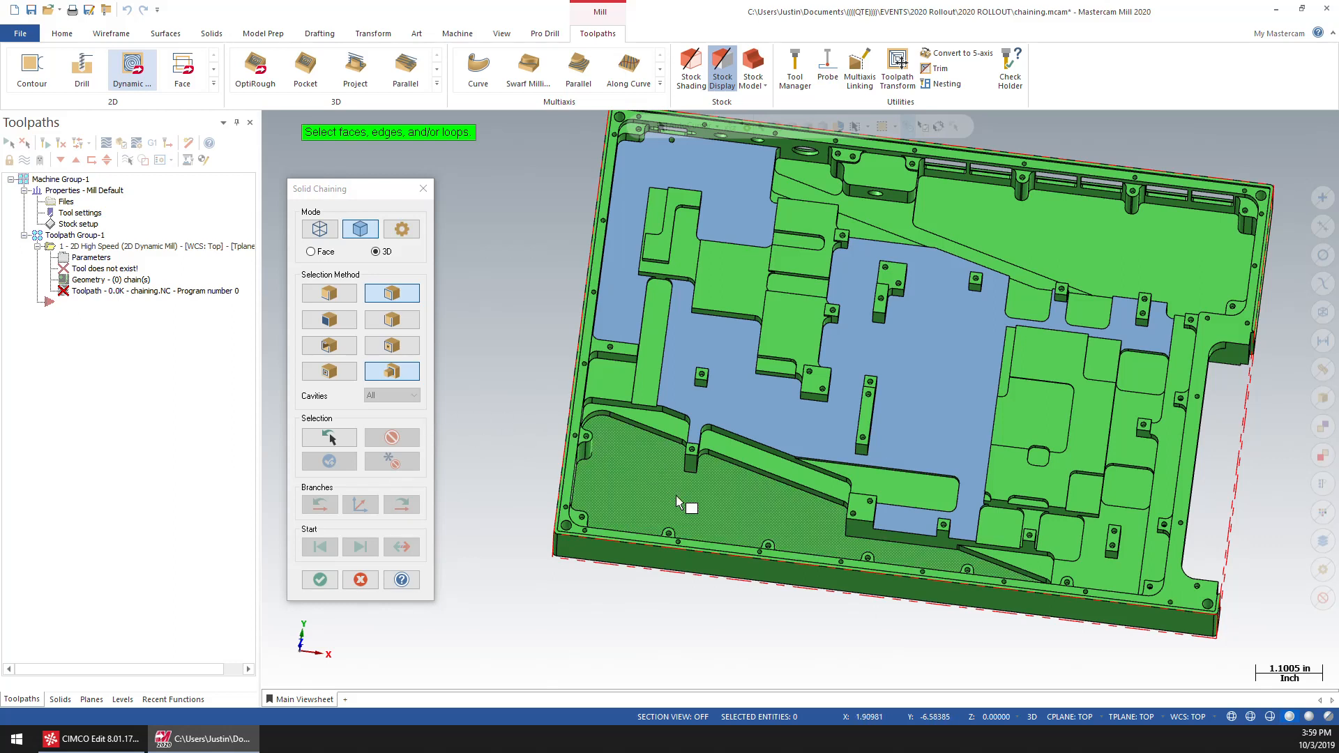
{"action": "middle_click_drag", "start_coordinate": [672, 497], "coordinate": [673, 516]}
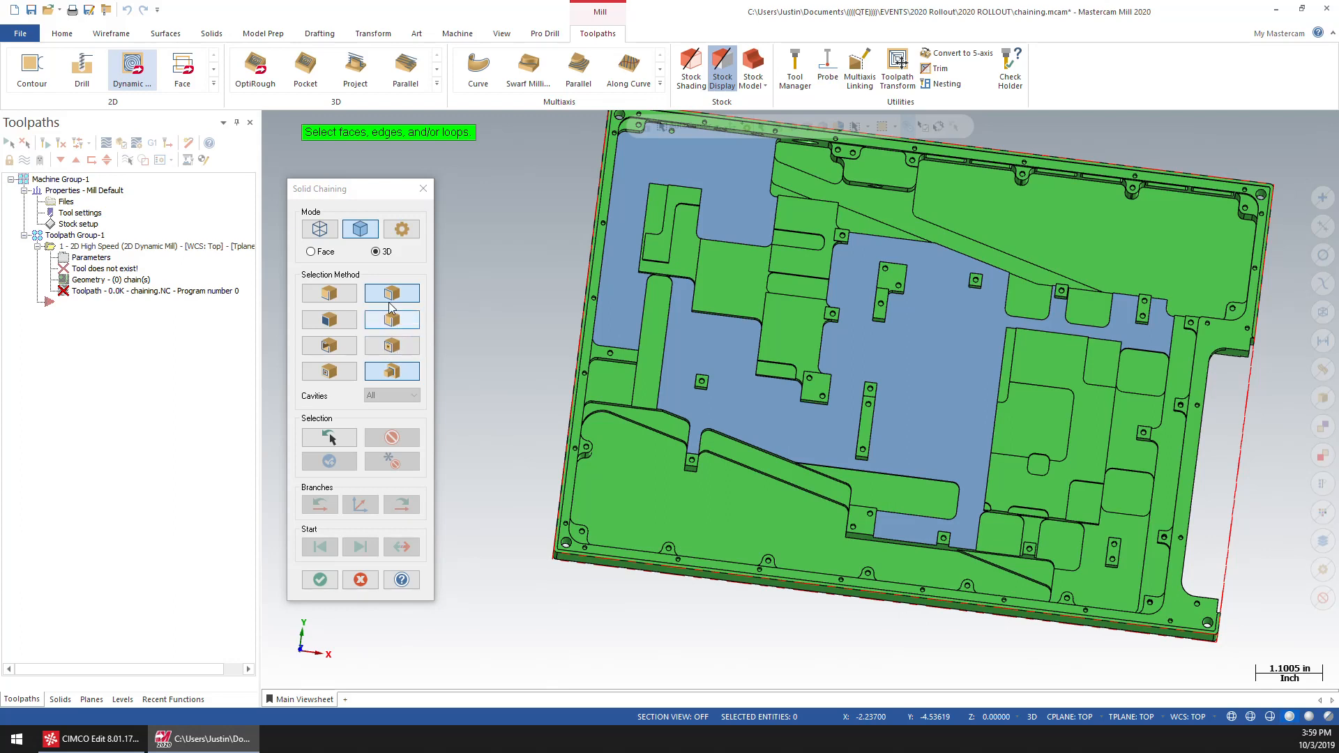
{"action": "left_click", "coordinate": [390, 345]}
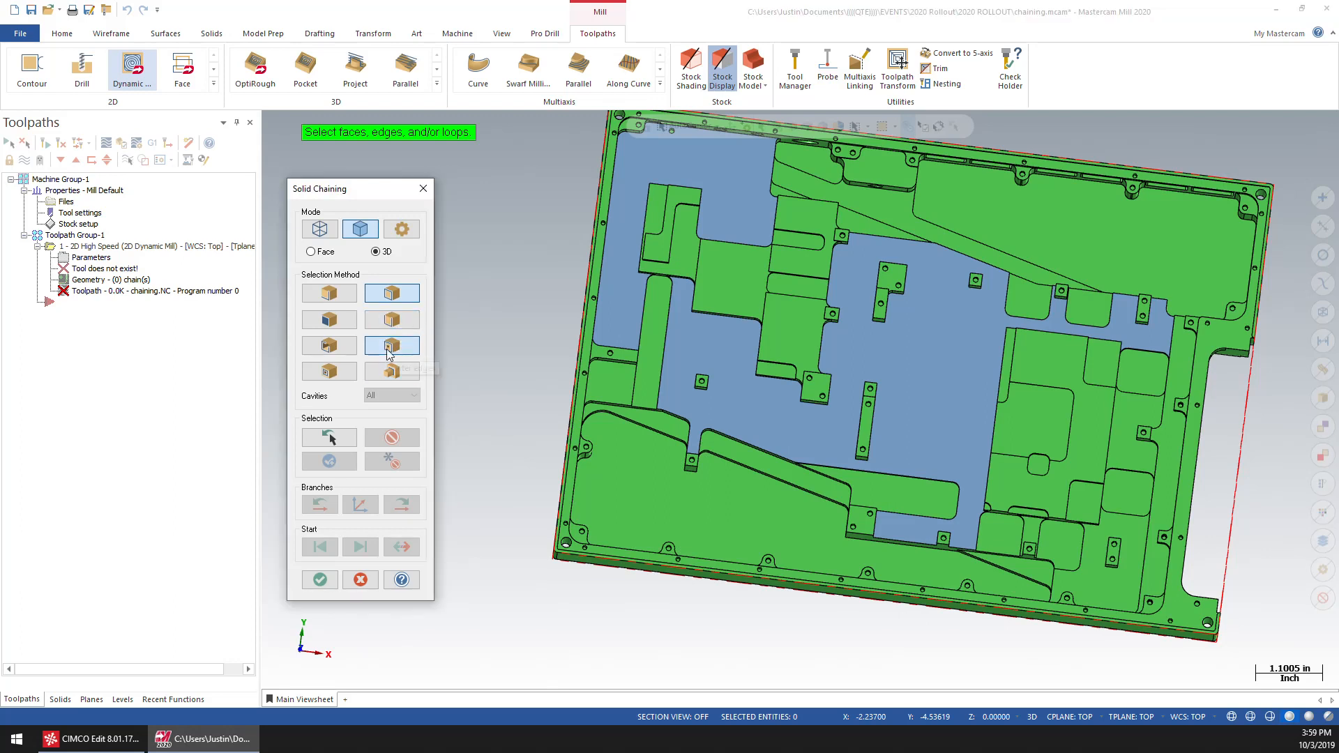
{"action": "left_click", "coordinate": [716, 510]}
{"action": "scroll", "coordinate": [907, 505], "scroll_direction": "up", "scroll_amount": 2}
{"action": "scroll", "coordinate": [1004, 515], "scroll_direction": "down", "scroll_amount": 2}
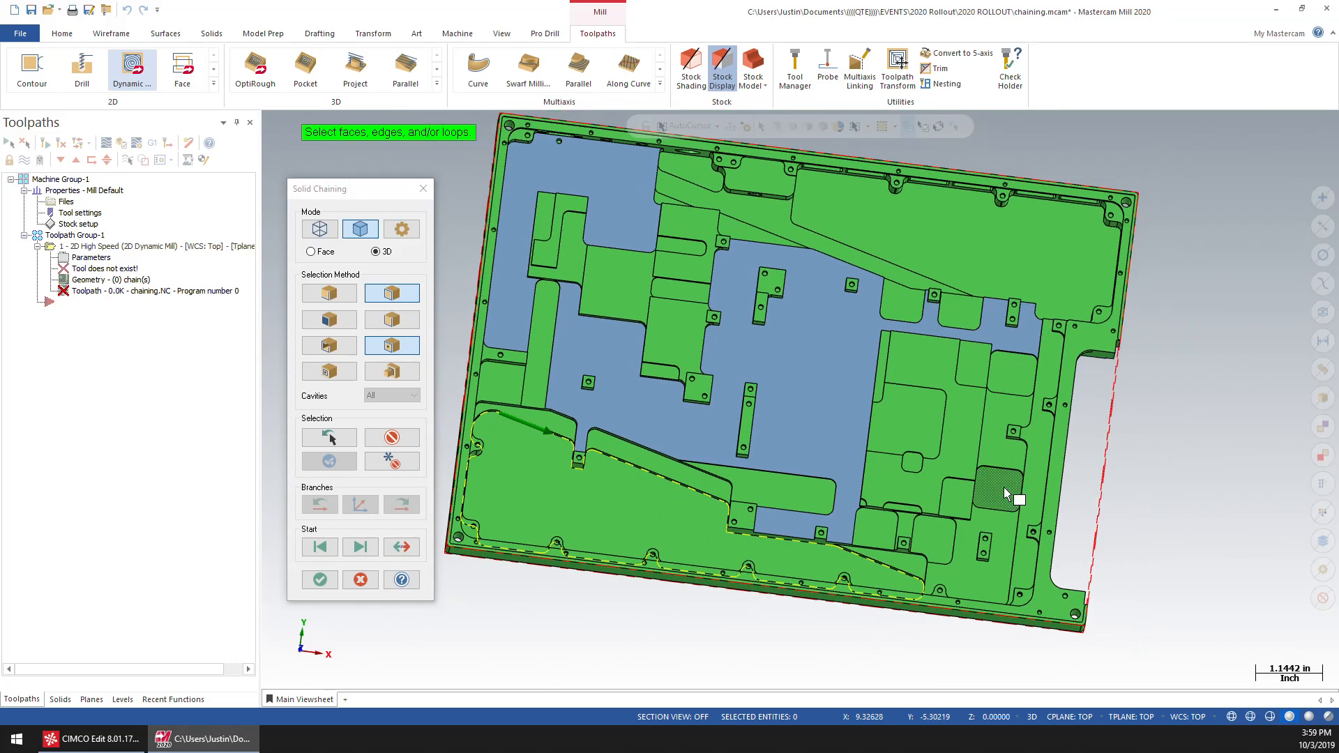
{"action": "left_click", "coordinate": [1004, 490]}
{"action": "left_click", "coordinate": [320, 579]}
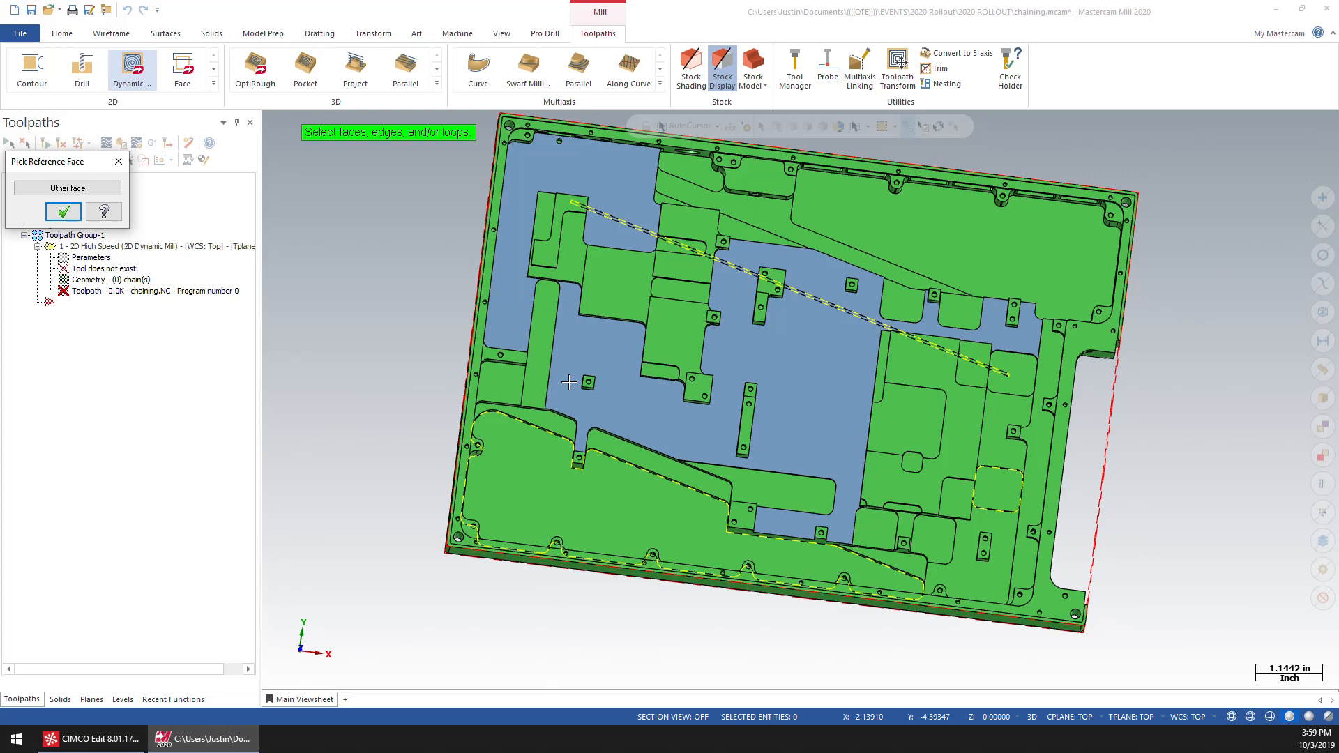
{"action": "left_click", "coordinate": [67, 187]}
{"action": "left_click", "coordinate": [63, 211]}
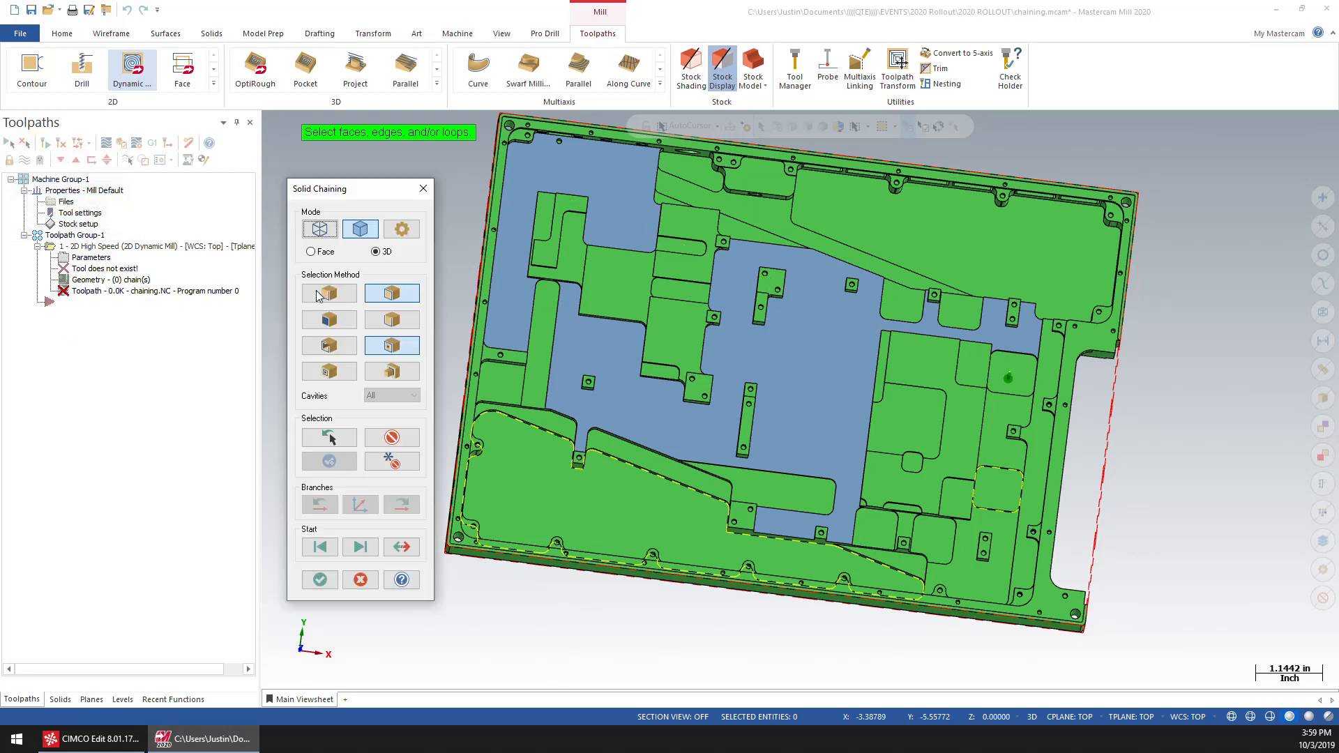
{"action": "left_click", "coordinate": [405, 438]}
Step: Add the outer boundaries of the upper small rounded pocket, the tiny square recess and one further floor face to the chains
{"action": "scroll", "coordinate": [1005, 388], "scroll_direction": "up", "scroll_amount": 1}
{"action": "middle_click_drag", "start_coordinate": [1005, 389], "coordinate": [1036, 373]}
{"action": "left_click", "coordinate": [1037, 377]}
{"action": "scroll", "coordinate": [938, 480], "scroll_direction": "up", "scroll_amount": 2}
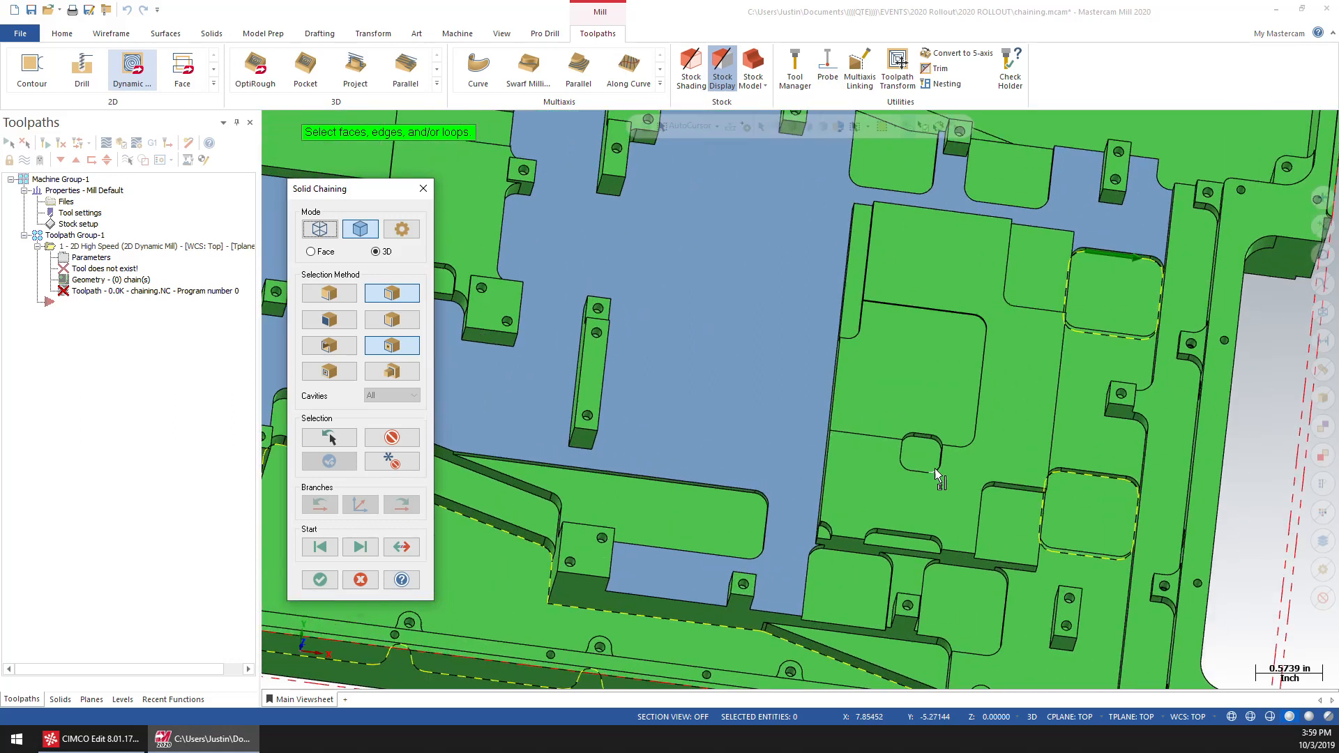
{"action": "left_click", "coordinate": [918, 454]}
{"action": "scroll", "coordinate": [948, 363], "scroll_direction": "down", "scroll_amount": 3}
{"action": "left_click", "coordinate": [947, 363]}
Step: Preview the toolpath's chain regions over the whole part and turn the preview off
{"action": "middle_click_drag", "start_coordinate": [858, 349], "coordinate": [800, 399]}
{"action": "middle_click_drag", "start_coordinate": [643, 529], "coordinate": [688, 517]}
{"action": "scroll", "coordinate": [688, 517], "scroll_direction": "down", "scroll_amount": 1}
{"action": "middle_click_drag", "start_coordinate": [730, 455], "coordinate": [740, 488]}
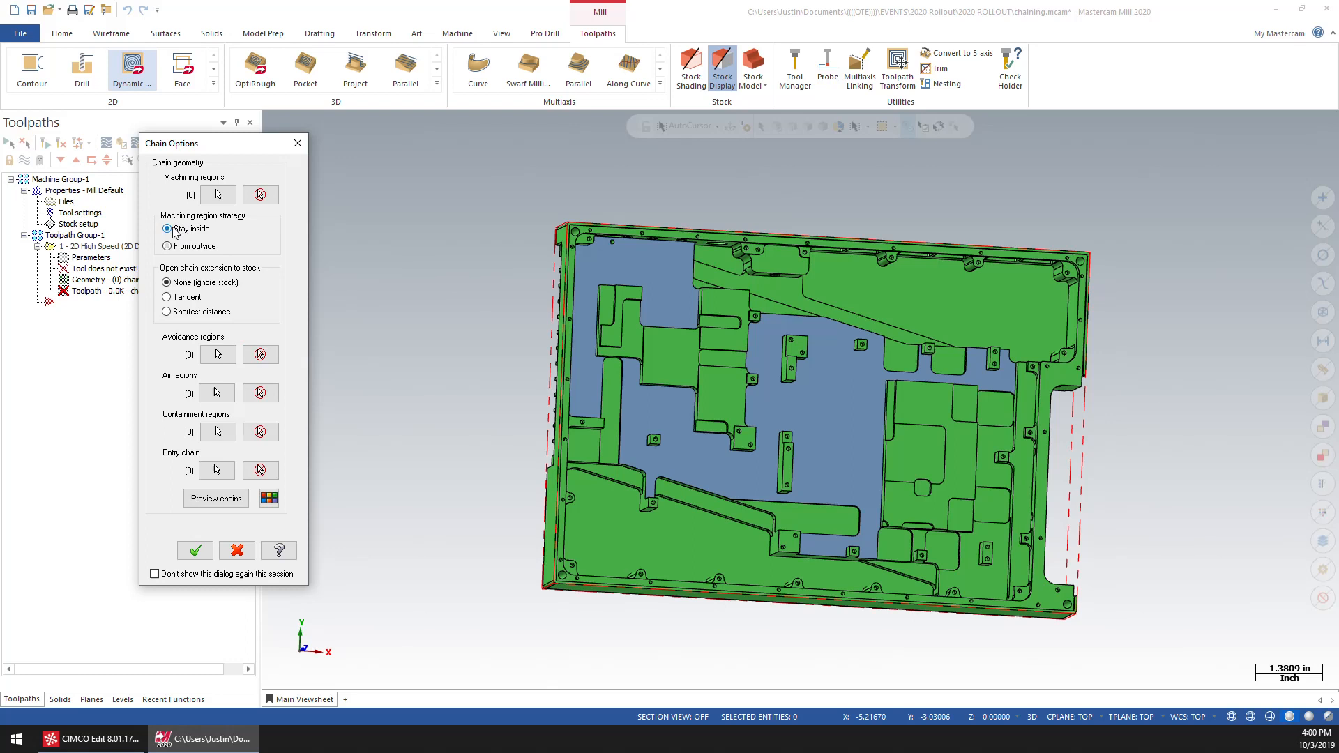
{"action": "left_click", "coordinate": [219, 501]}
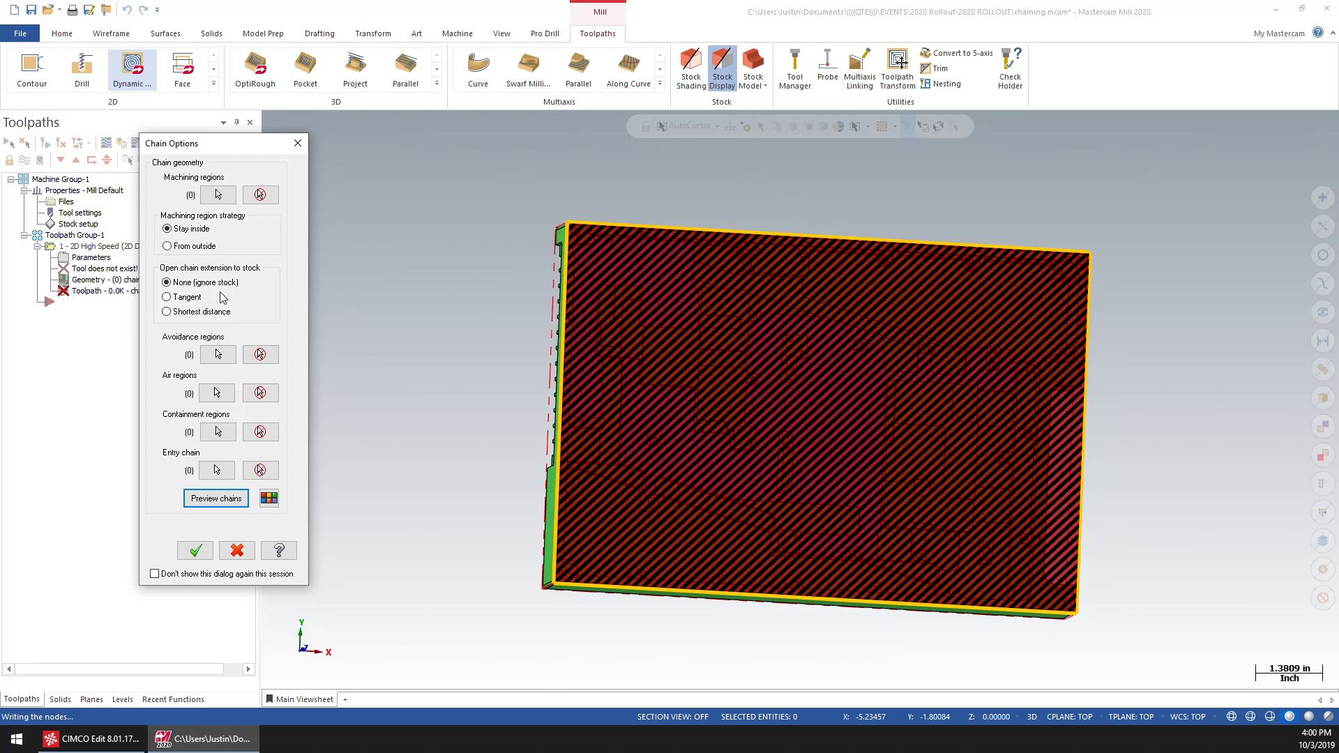
{"action": "left_click", "coordinate": [219, 498]}
Step: Select the large front and rear pocket floors, the small rounded pockets and the tiny square recess as machining regions
{"action": "left_click", "coordinate": [230, 196]}
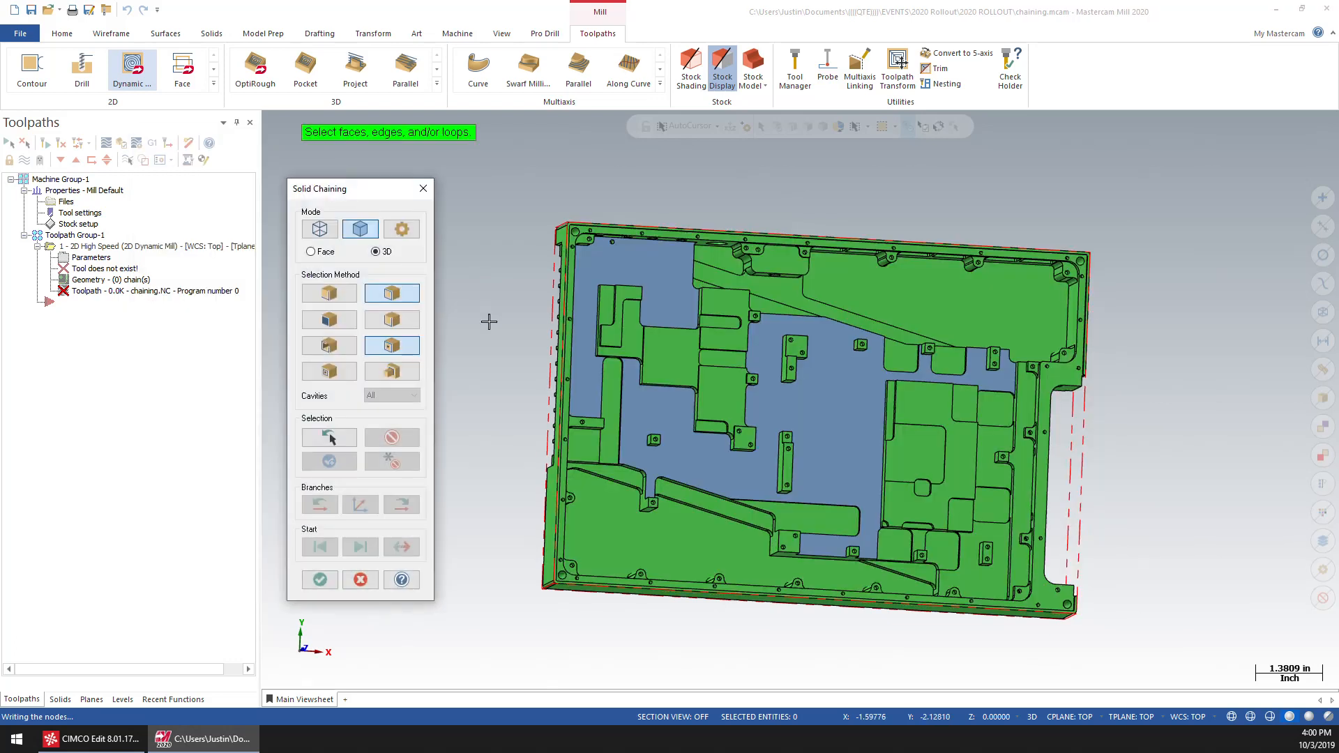
{"action": "scroll", "coordinate": [806, 408], "scroll_direction": "up", "scroll_amount": 2}
{"action": "left_click", "coordinate": [697, 593]}
{"action": "left_click", "coordinate": [1039, 533]}
{"action": "left_click", "coordinate": [950, 508]}
{"action": "left_click", "coordinate": [1042, 300]}
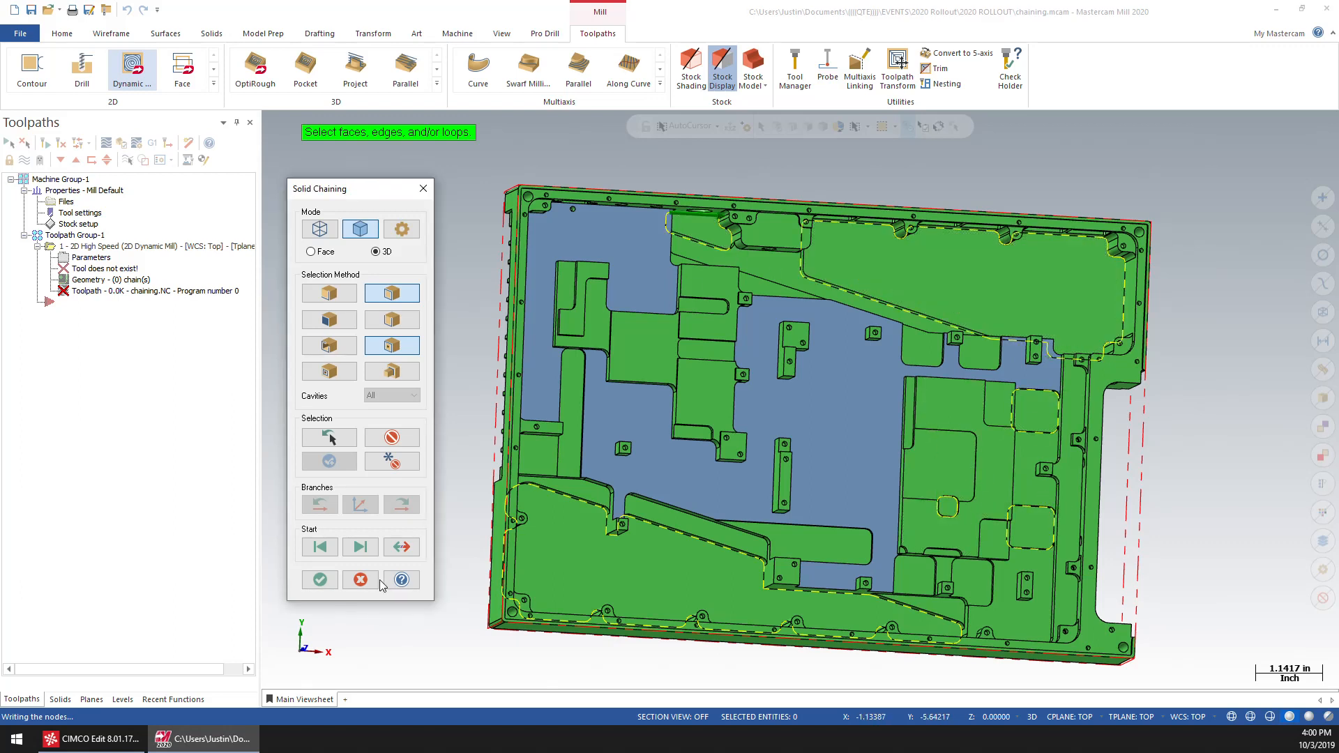
{"action": "left_click", "coordinate": [321, 582]}
Step: Preview the selected machining regions from the Top (WCS) view and accept the chain options
{"action": "left_click", "coordinate": [216, 498]}
{"action": "right_click", "coordinate": [422, 330]}
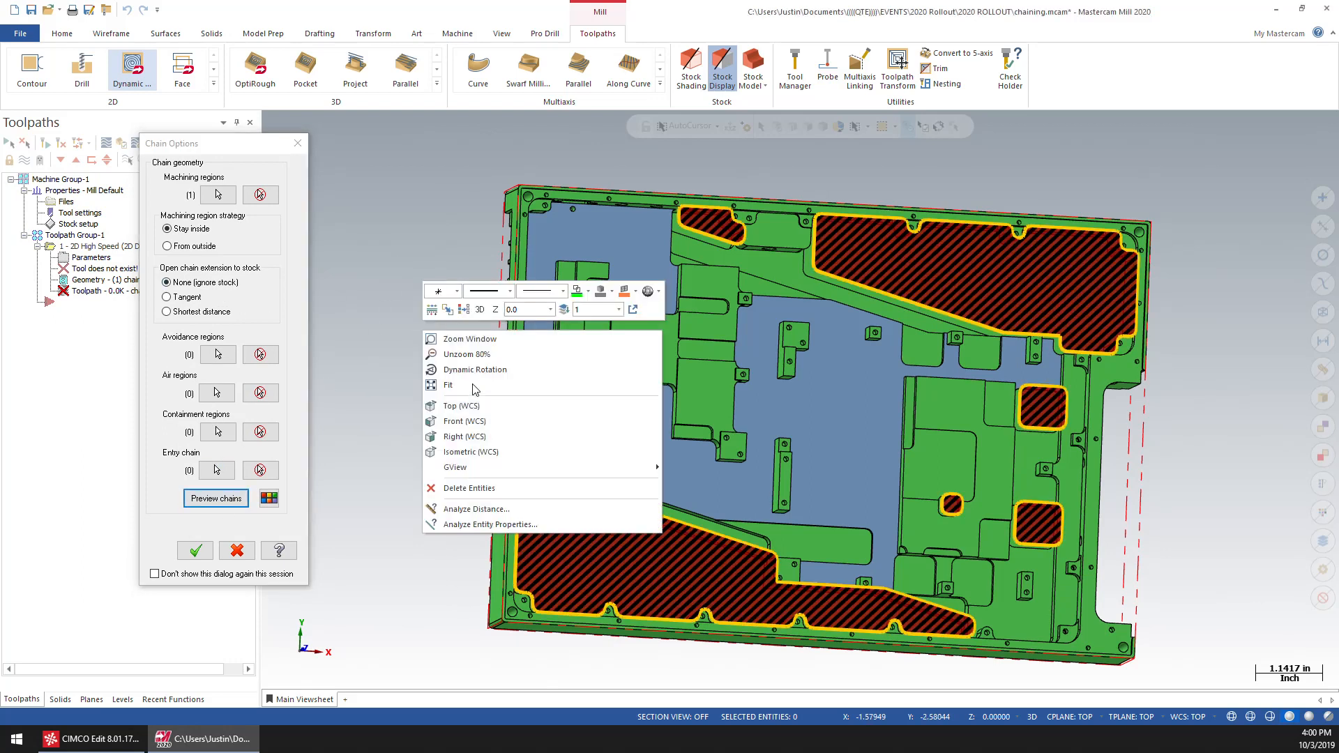
{"action": "left_click", "coordinate": [467, 407]}
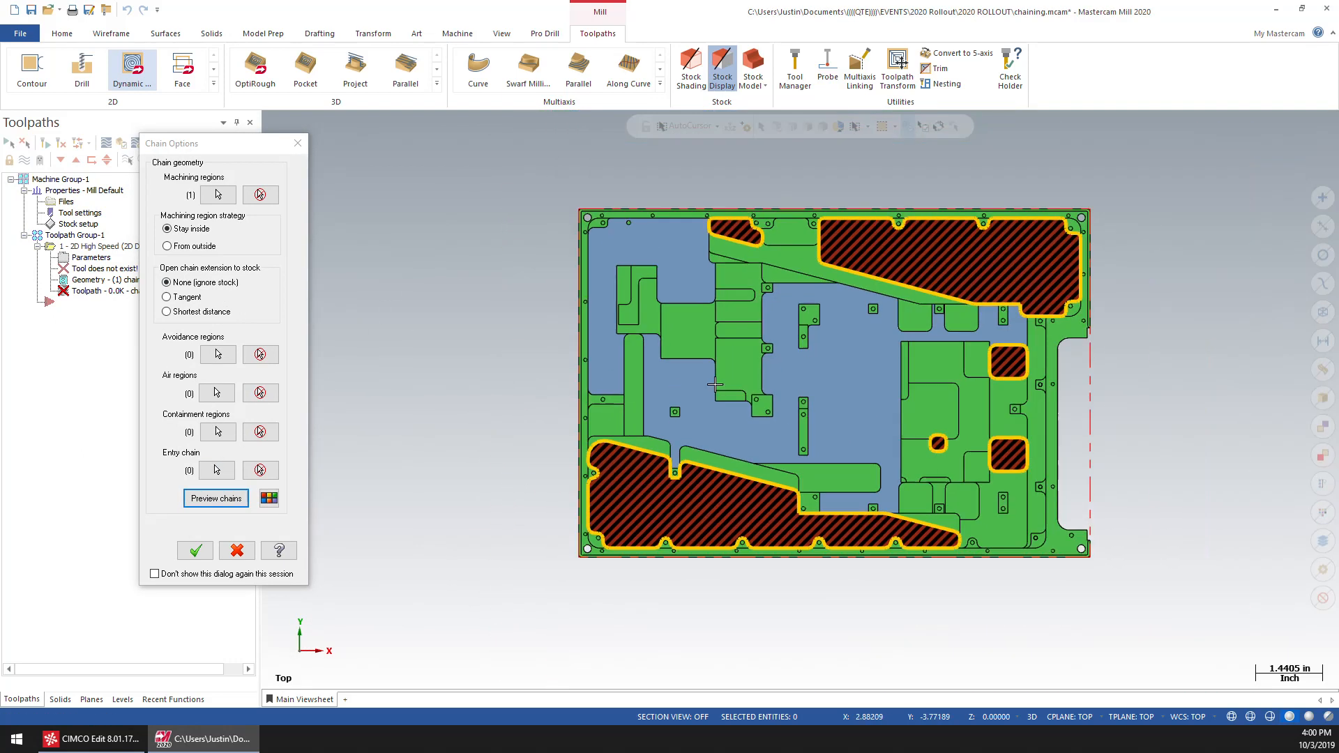
{"action": "left_click", "coordinate": [196, 550]}
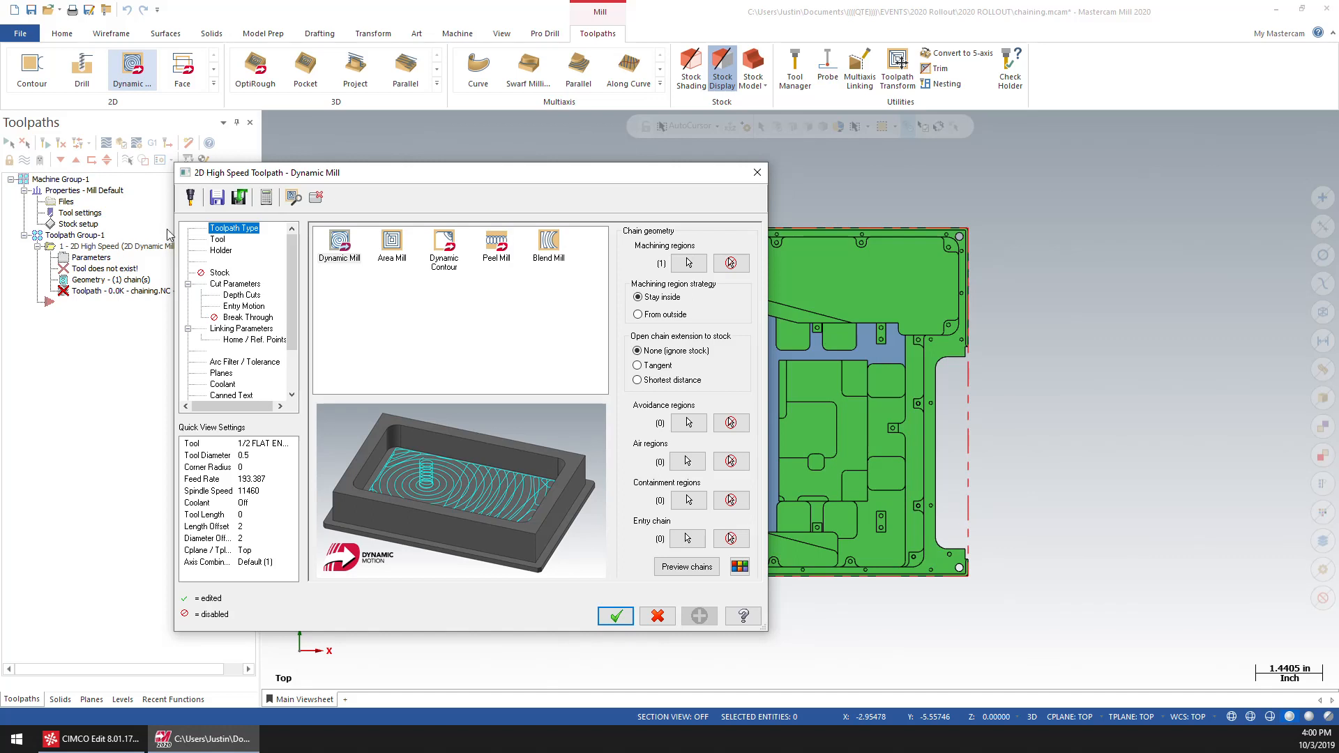
Step: Choose the 1/4 flat endmill from the tool library for the Dynamic Mill toolpath
{"action": "left_click", "coordinate": [217, 239]}
{"action": "left_click", "coordinate": [359, 460]}
{"action": "double_click", "coordinate": [448, 272]}
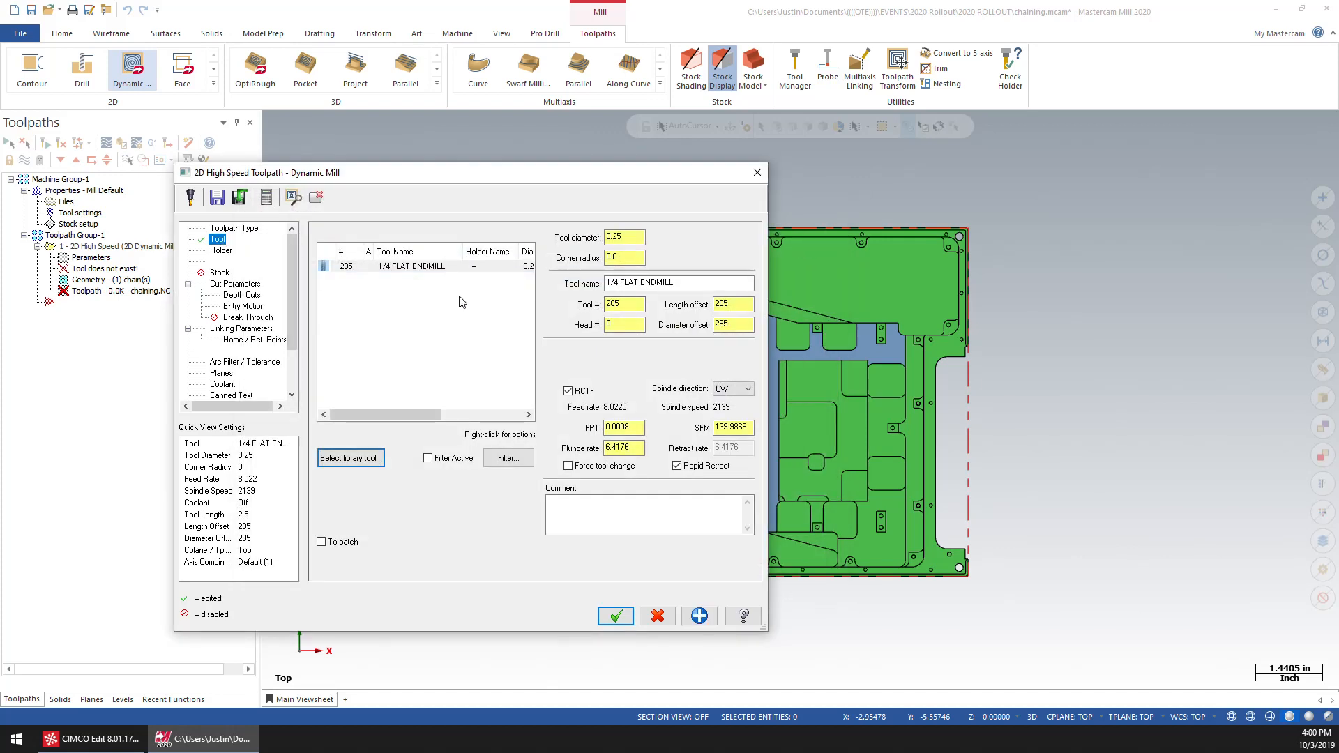
Step: Set the 1/4 flat endmill's cutting length to 1 and finish the tool definition
{"action": "double_click", "coordinate": [428, 268]}
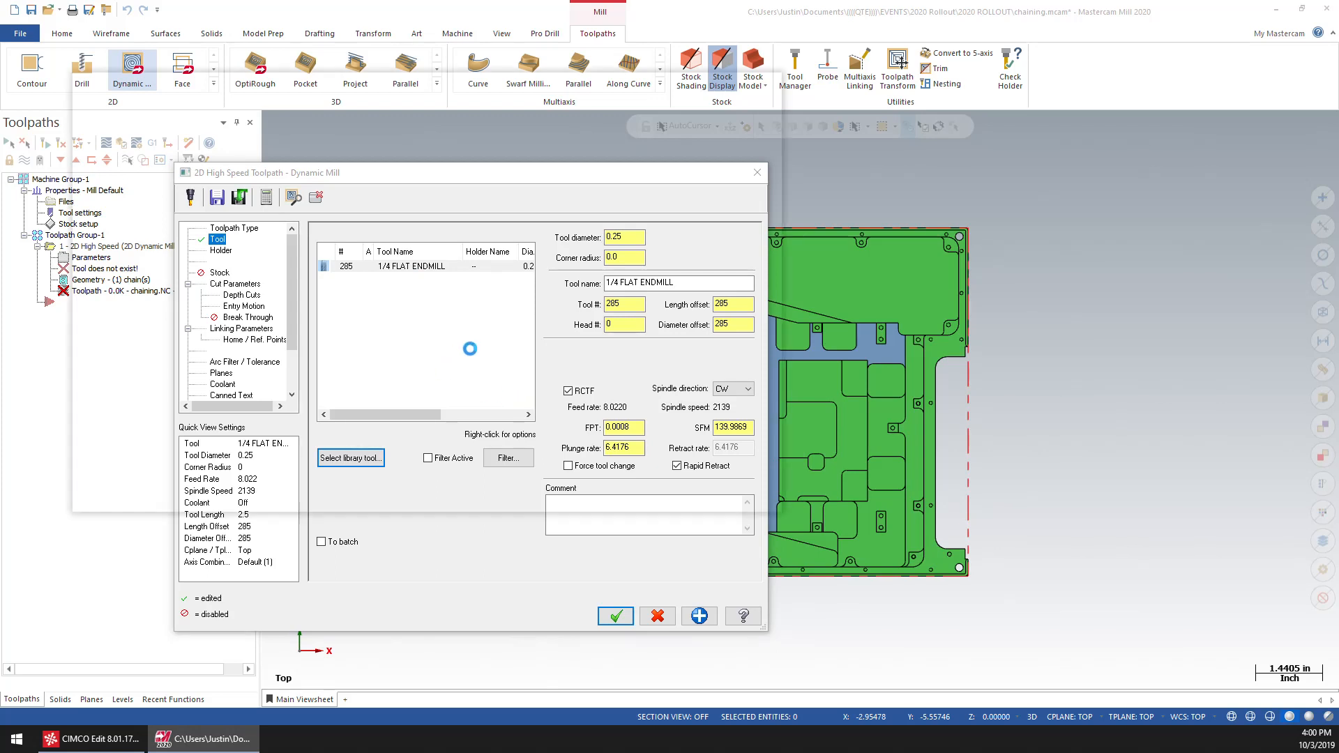
{"action": "left_click_drag", "start_coordinate": [433, 234], "coordinate": [362, 269]}
{"action": "type", "text": "1"}
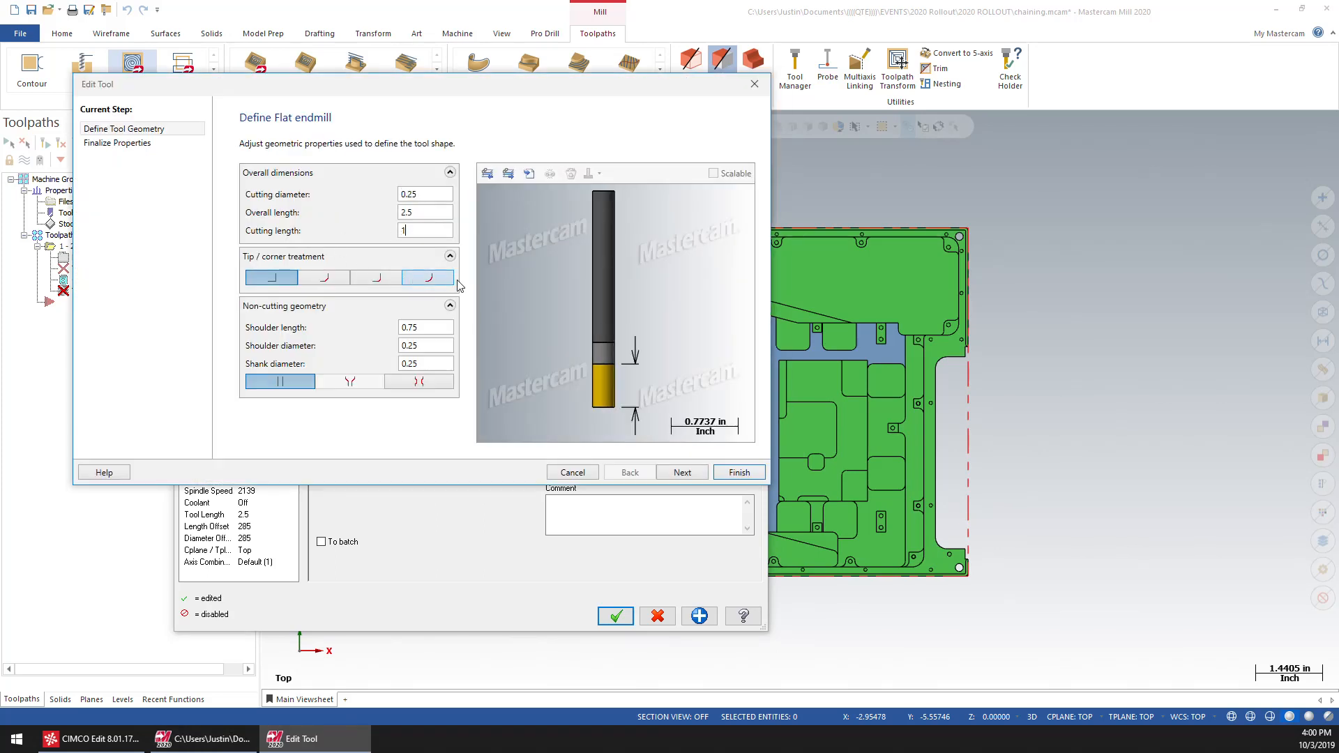
{"action": "left_click", "coordinate": [753, 476]}
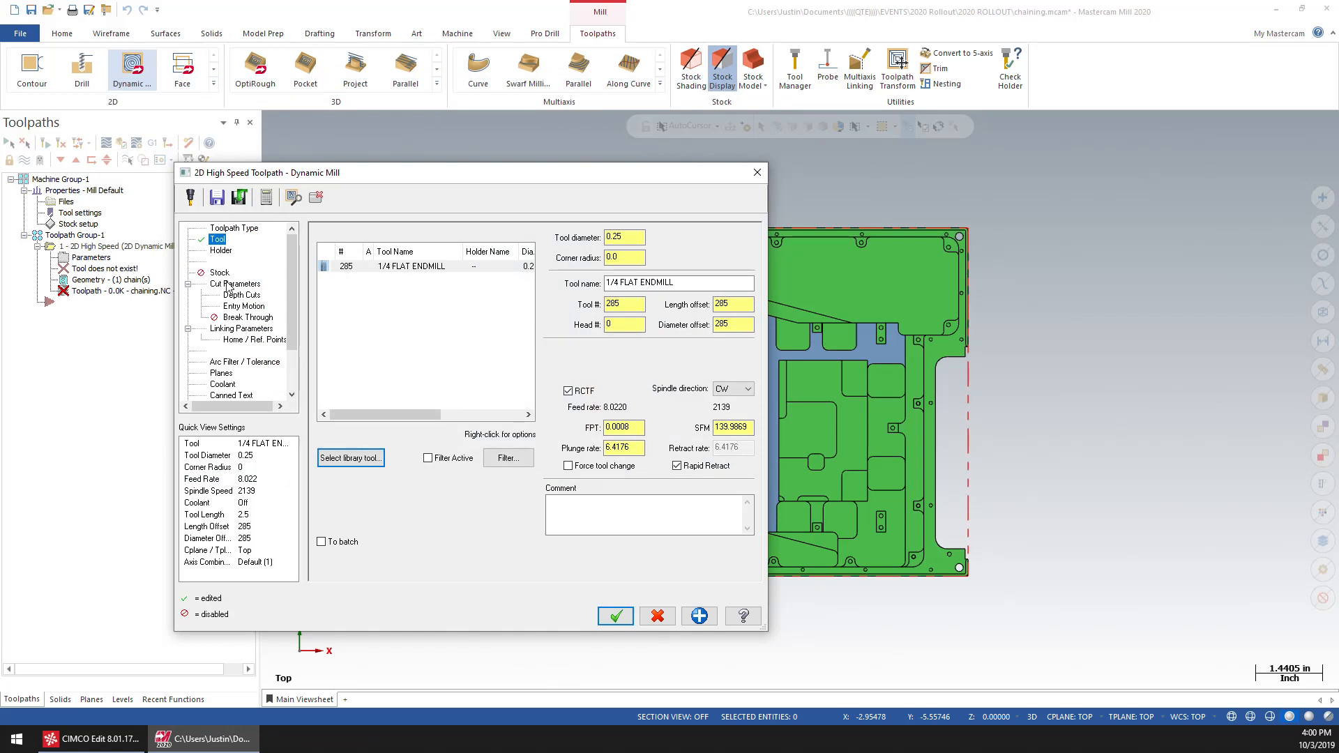
Step: Set the cut parameters to a 50% stepover with 0.015 stock to leave on walls
{"action": "left_click", "coordinate": [231, 285]}
{"action": "left_click", "coordinate": [411, 360]}
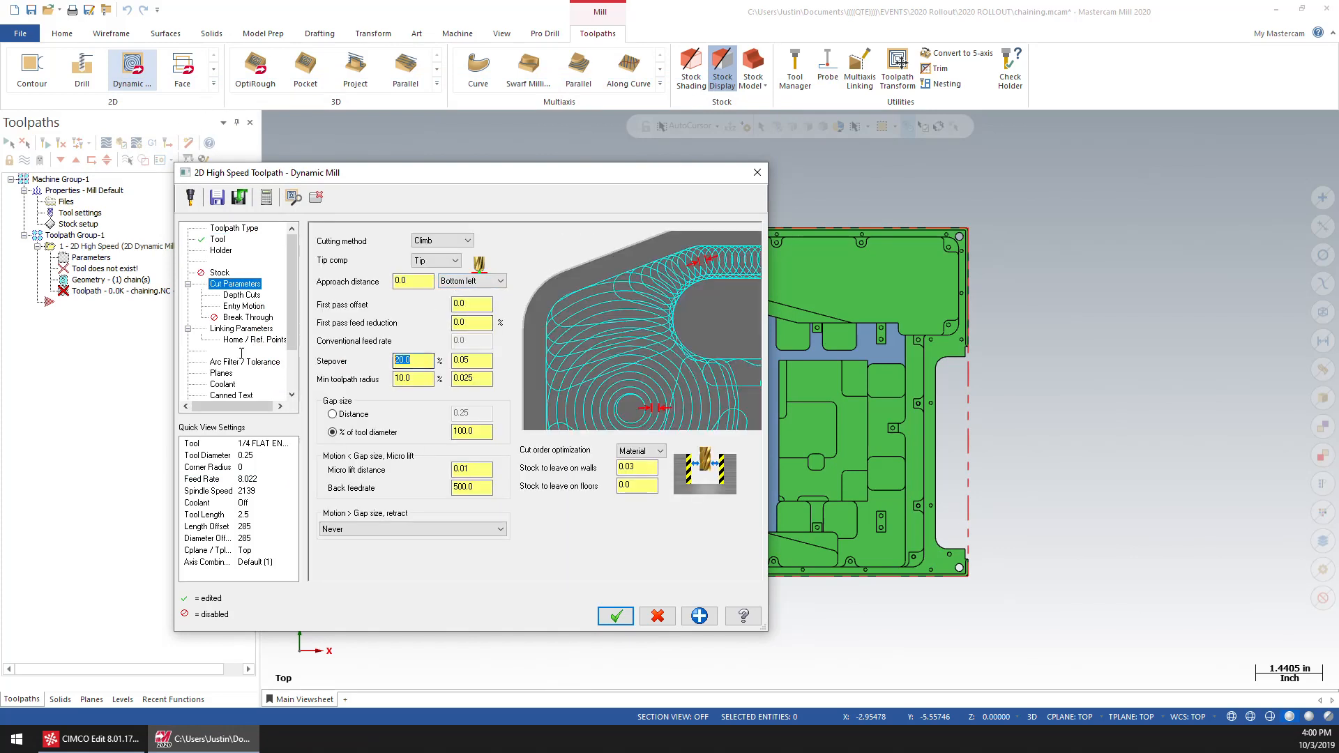
{"action": "type", "text": "50"}
{"action": "left_click", "coordinate": [647, 465]}
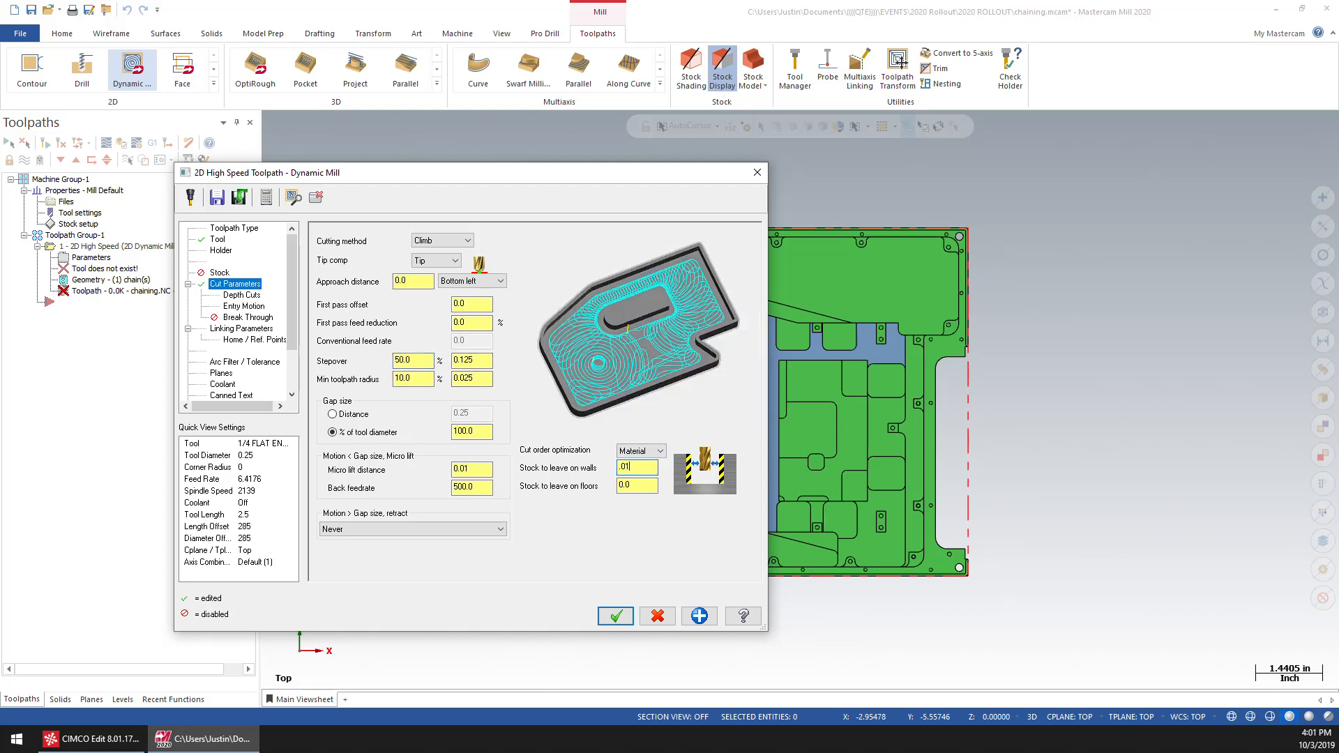
{"action": "type", "text": ".015"}
{"action": "key", "text": "Return"}
Step: Set the helix radius to 0.1 for the entry motion and check the depth cut and tool settings
{"action": "left_click", "coordinate": [250, 296]}
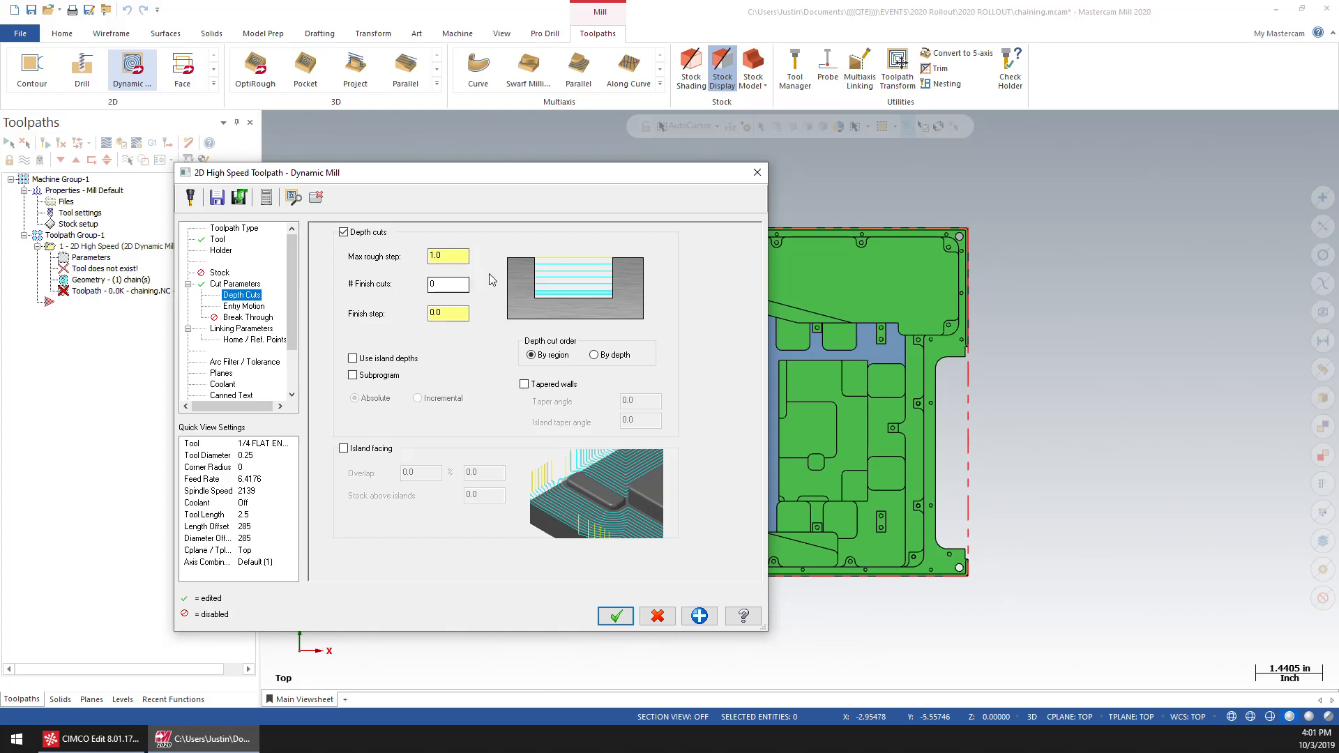
{"action": "left_click", "coordinate": [244, 307]}
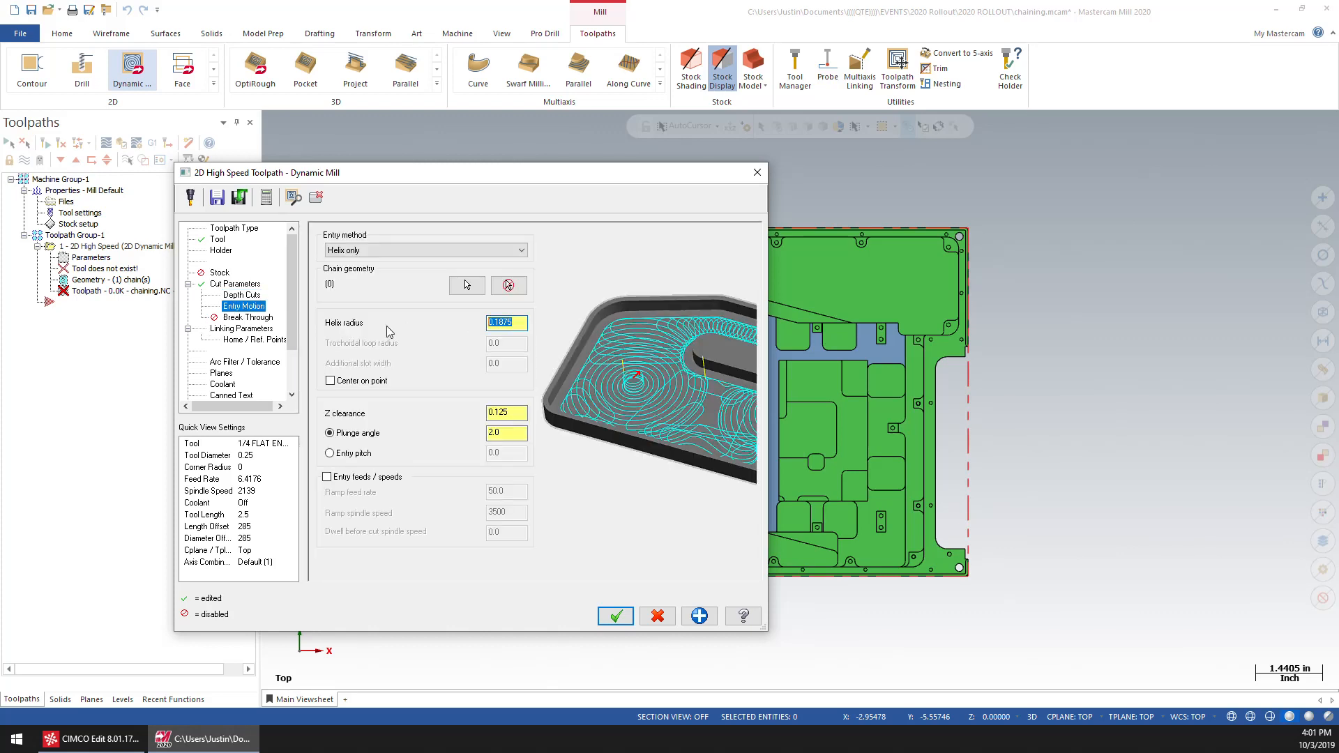
{"action": "type", "text": "0.1"}
{"action": "left_click", "coordinate": [233, 228]}
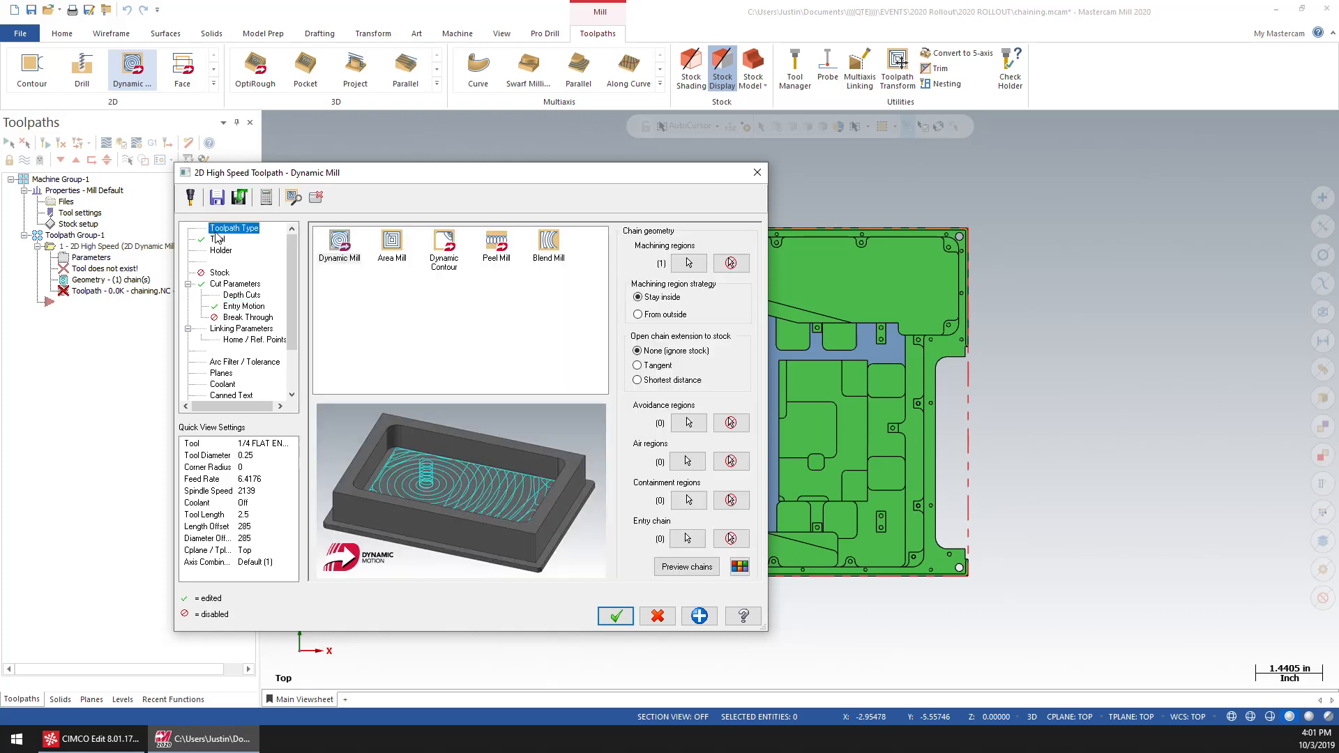
{"action": "left_click", "coordinate": [217, 240]}
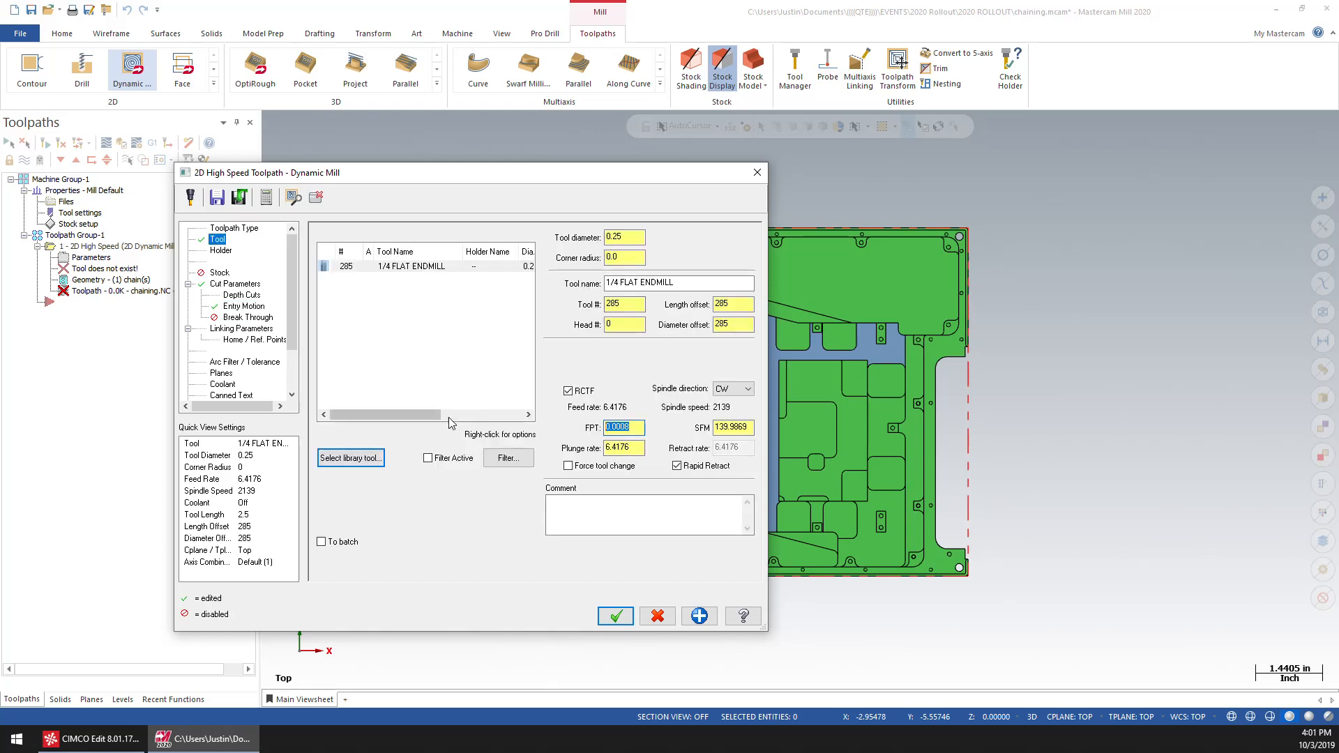
Step: Take the top of stock in the linking parameters from the rear right upper corner point of the part
{"action": "left_click", "coordinate": [234, 330]}
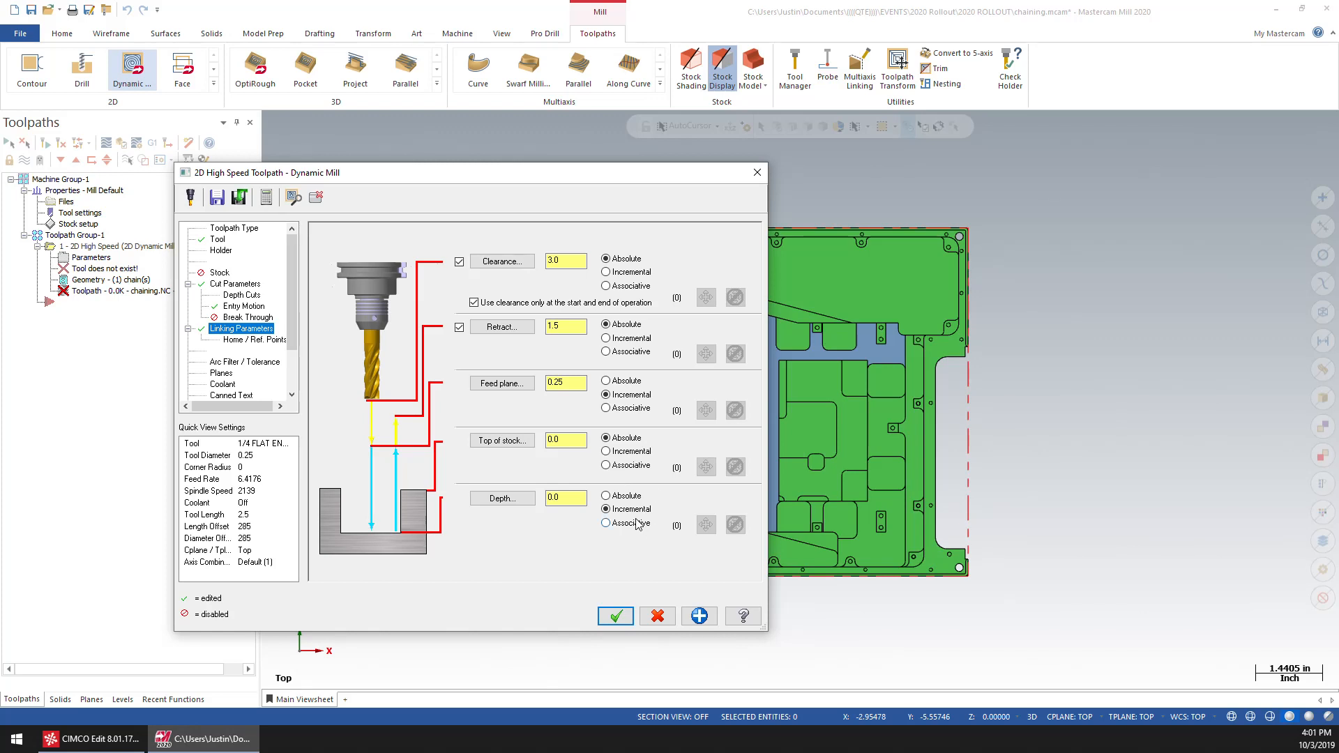
{"action": "left_click", "coordinate": [552, 498]}
{"action": "left_click", "coordinate": [510, 445]}
{"action": "middle_click_drag", "start_coordinate": [509, 445], "coordinate": [753, 432]}
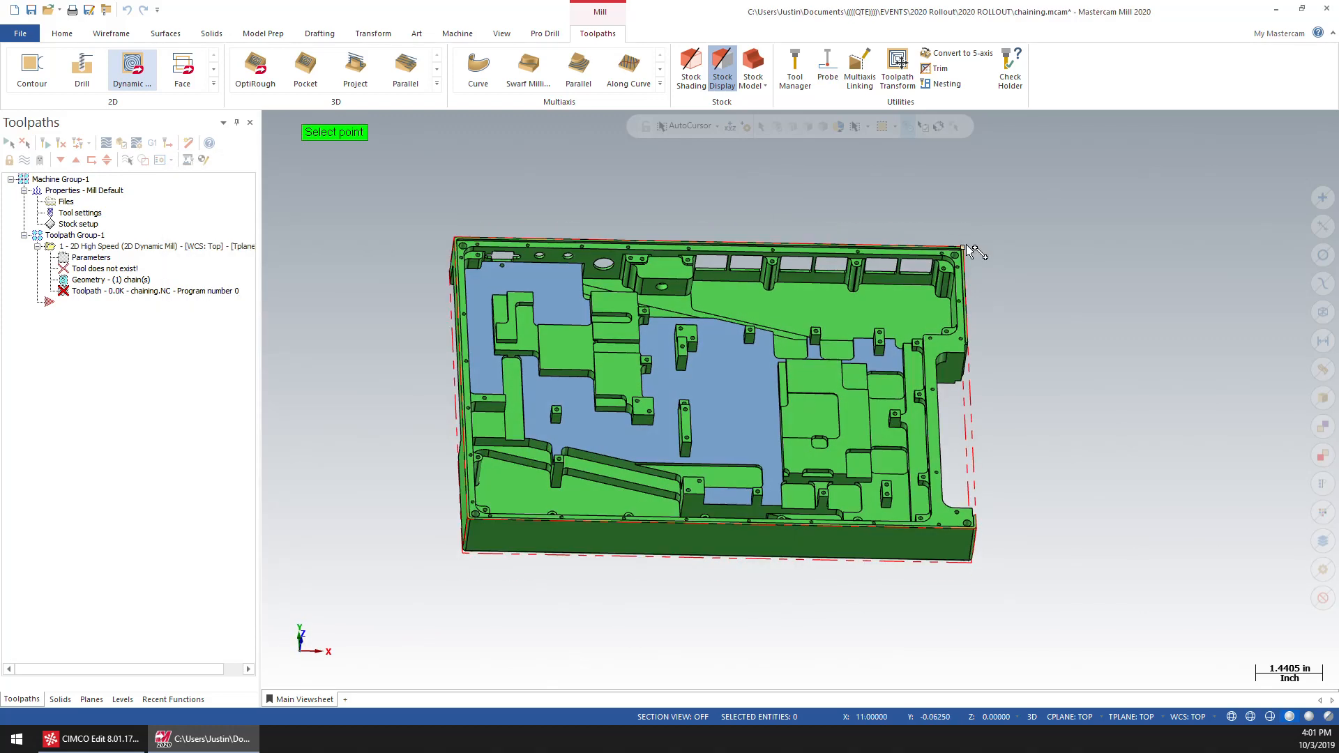
{"action": "left_click", "coordinate": [967, 248]}
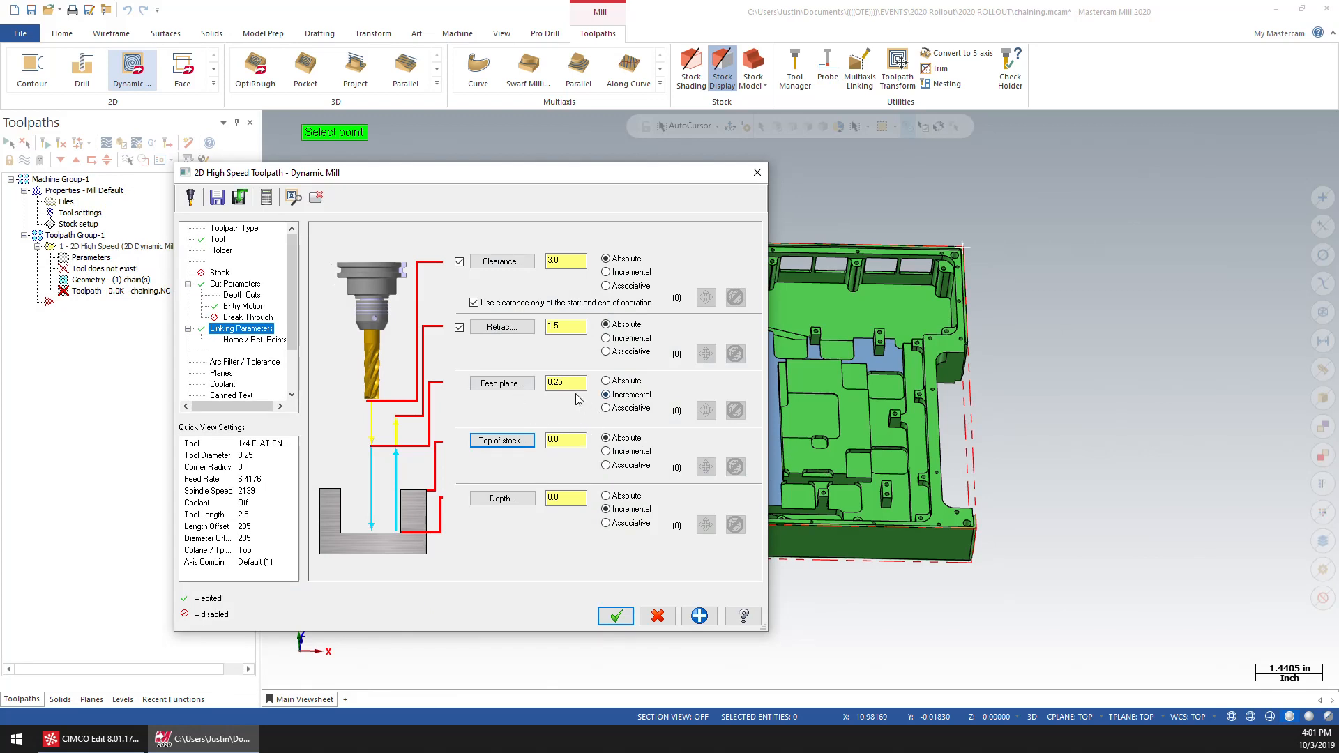
Step: Set the absolute retract height to 0.5 and the absolute clearance height to 1.0
{"action": "left_click", "coordinate": [523, 330]}
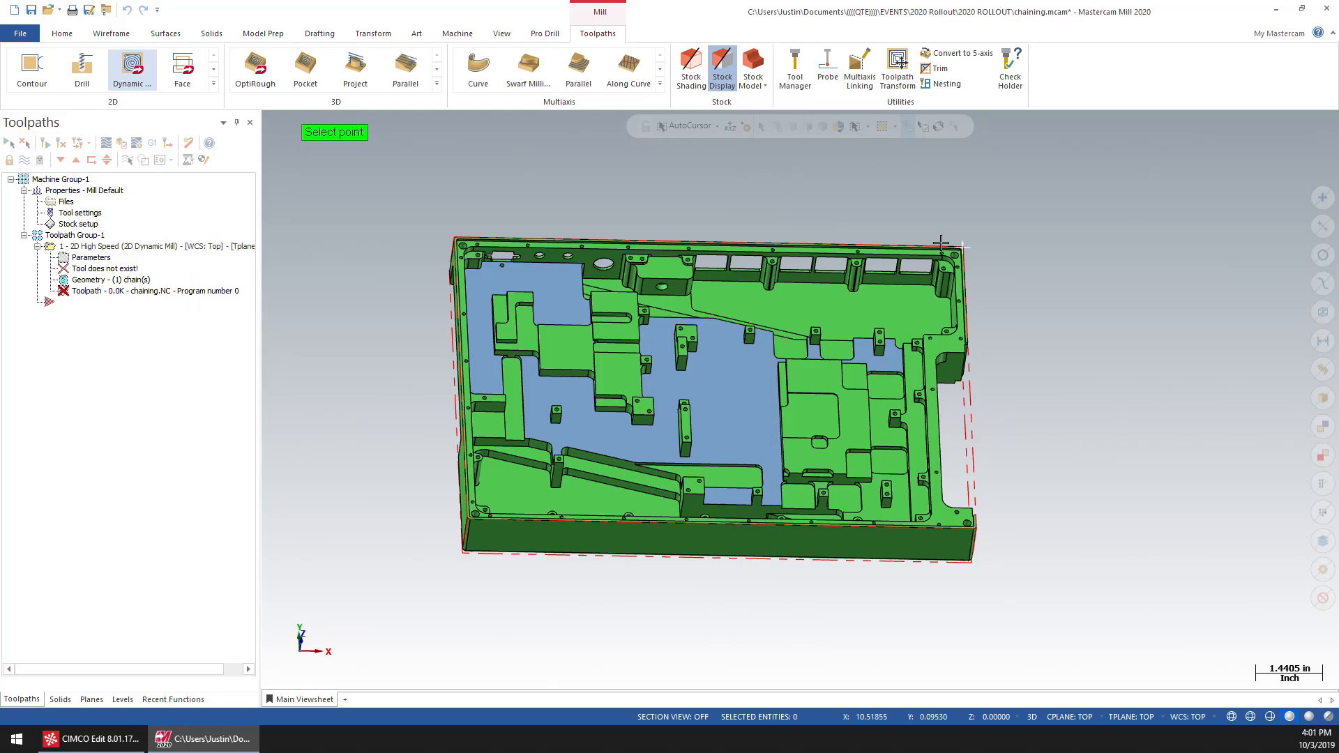
{"action": "left_click", "coordinate": [967, 248]}
{"action": "left_click_drag", "start_coordinate": [563, 327], "coordinate": [469, 340]}
{"action": "key", "text": "Return"}
{"action": "left_click", "coordinate": [566, 261]}
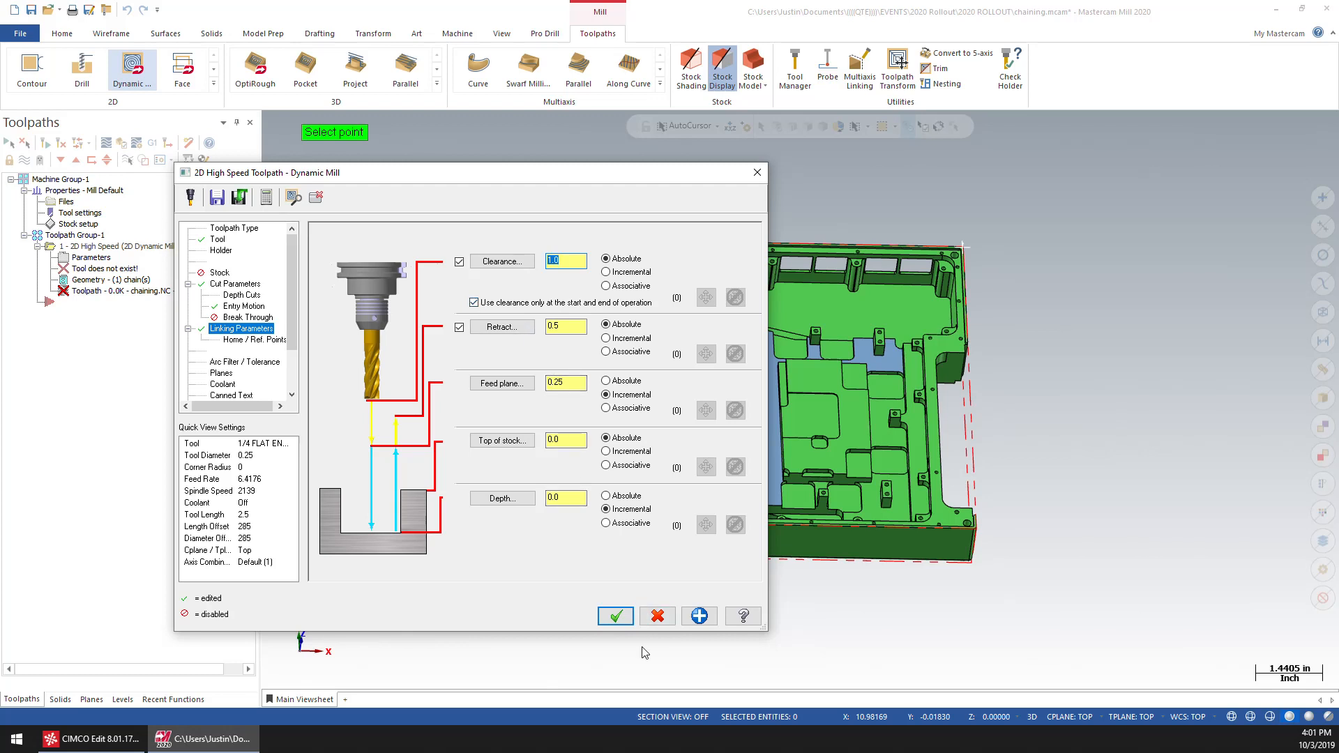
Step: Enable line/arc filtering with a 45% cut tolerance and generate the Dynamic Mill toolpath
{"action": "left_click", "coordinate": [247, 363]}
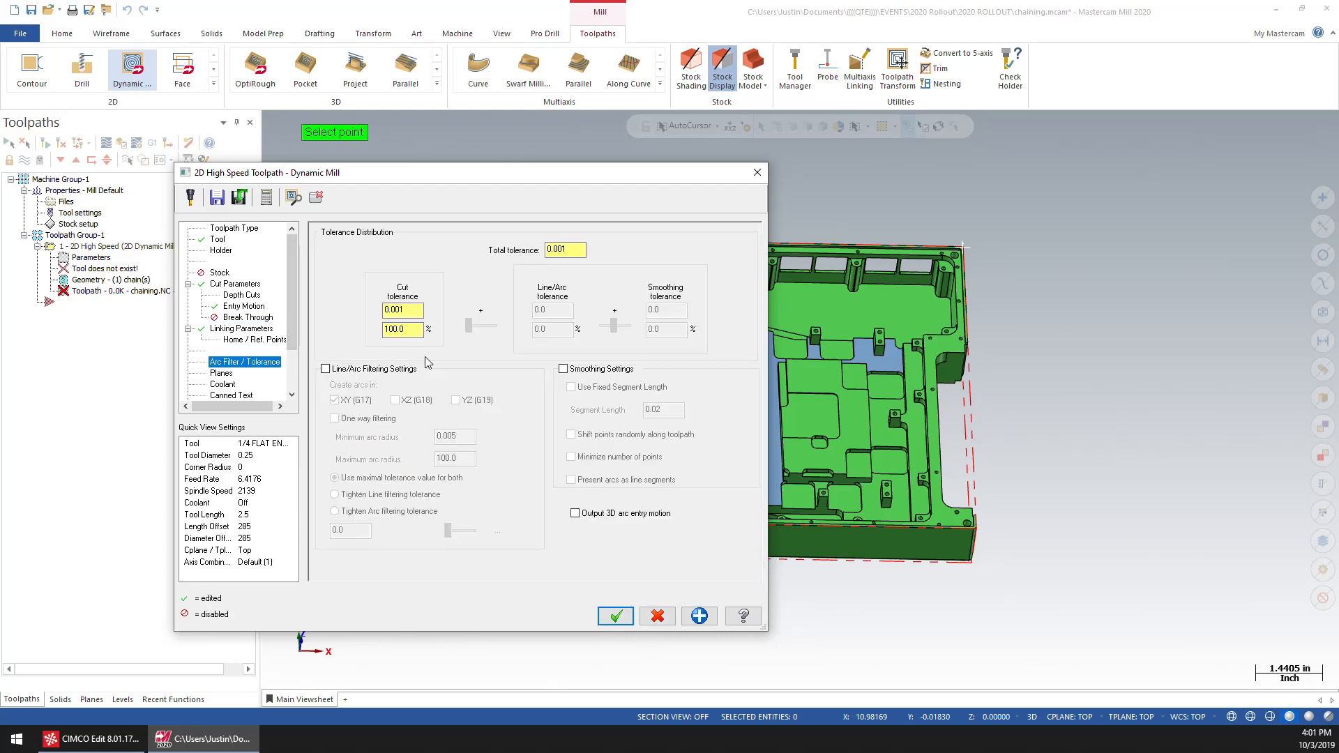
{"action": "left_click", "coordinate": [353, 369]}
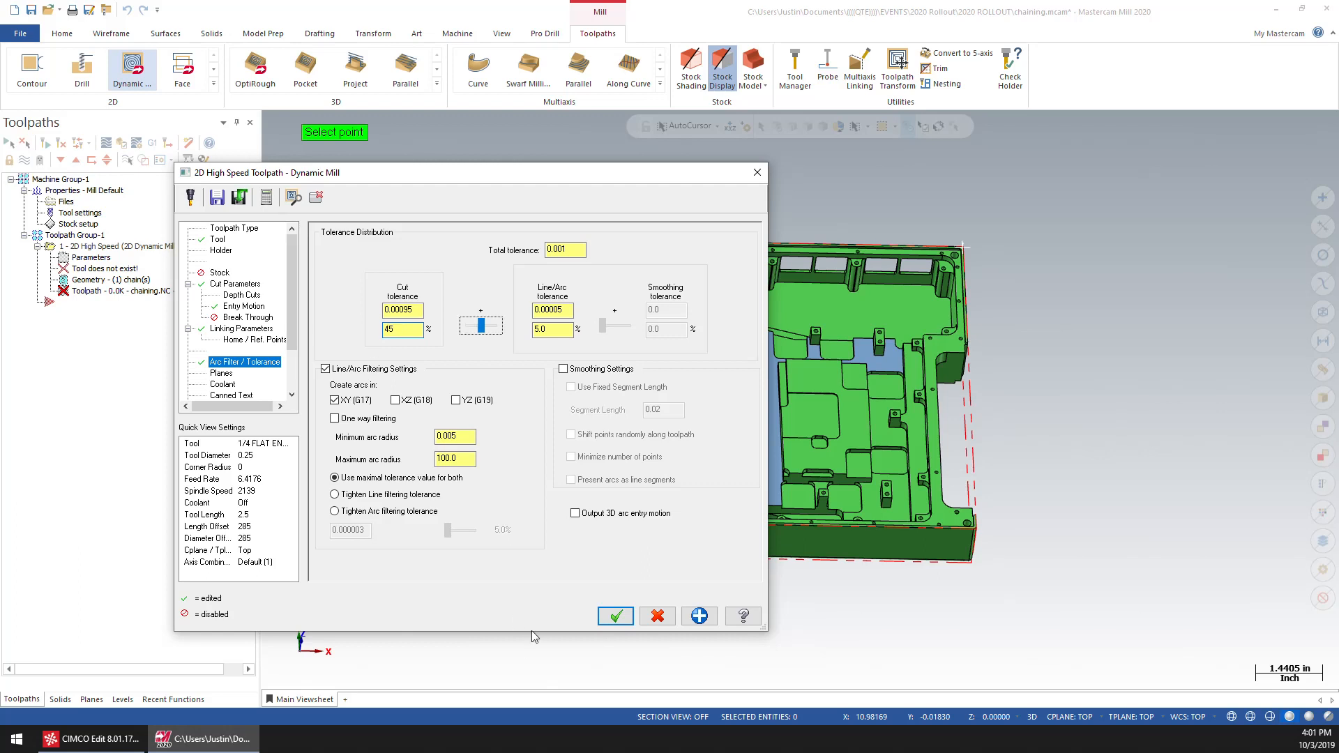
{"action": "left_click", "coordinate": [616, 616]}
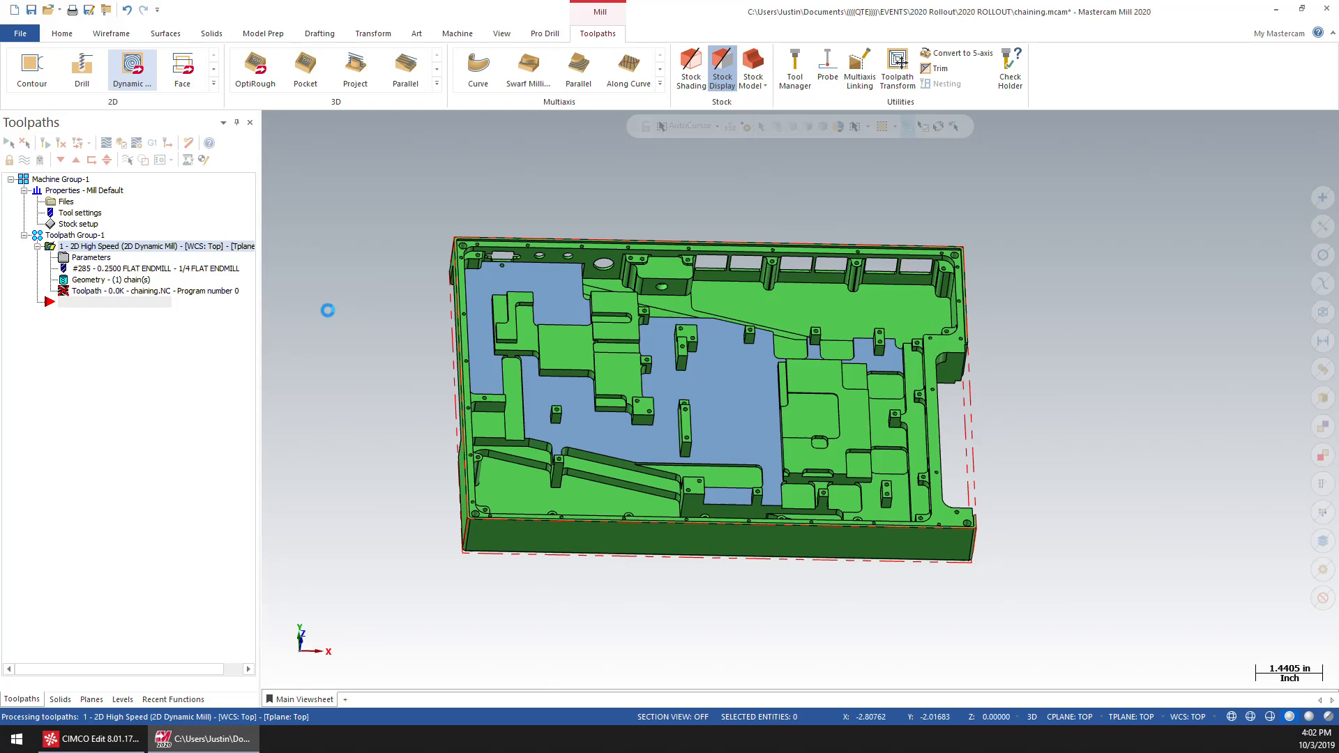
{"action": "middle_click_drag", "start_coordinate": [364, 249], "coordinate": [360, 304]}
{"action": "right_click", "coordinate": [360, 303]}
{"action": "left_click", "coordinate": [401, 374]}
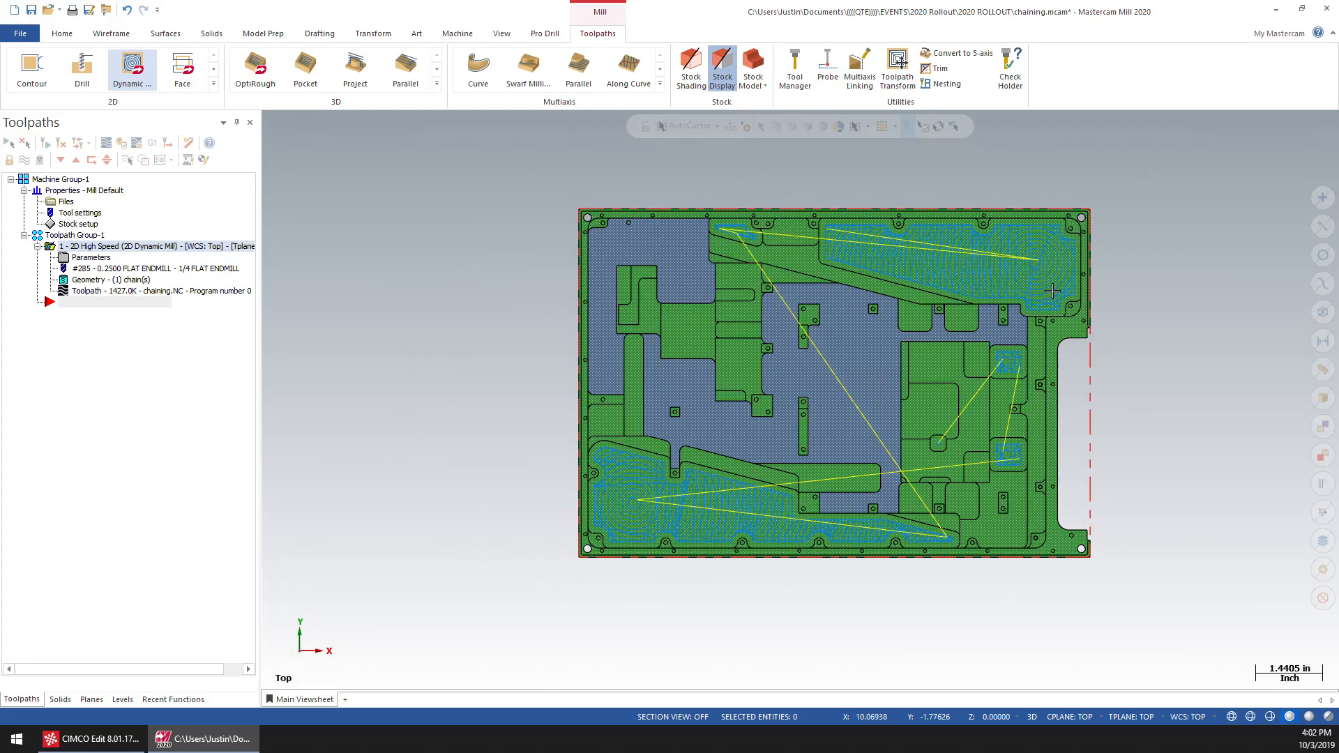
{"action": "middle_click_drag", "start_coordinate": [1222, 355], "coordinate": [1147, 367], "text": "shift"}
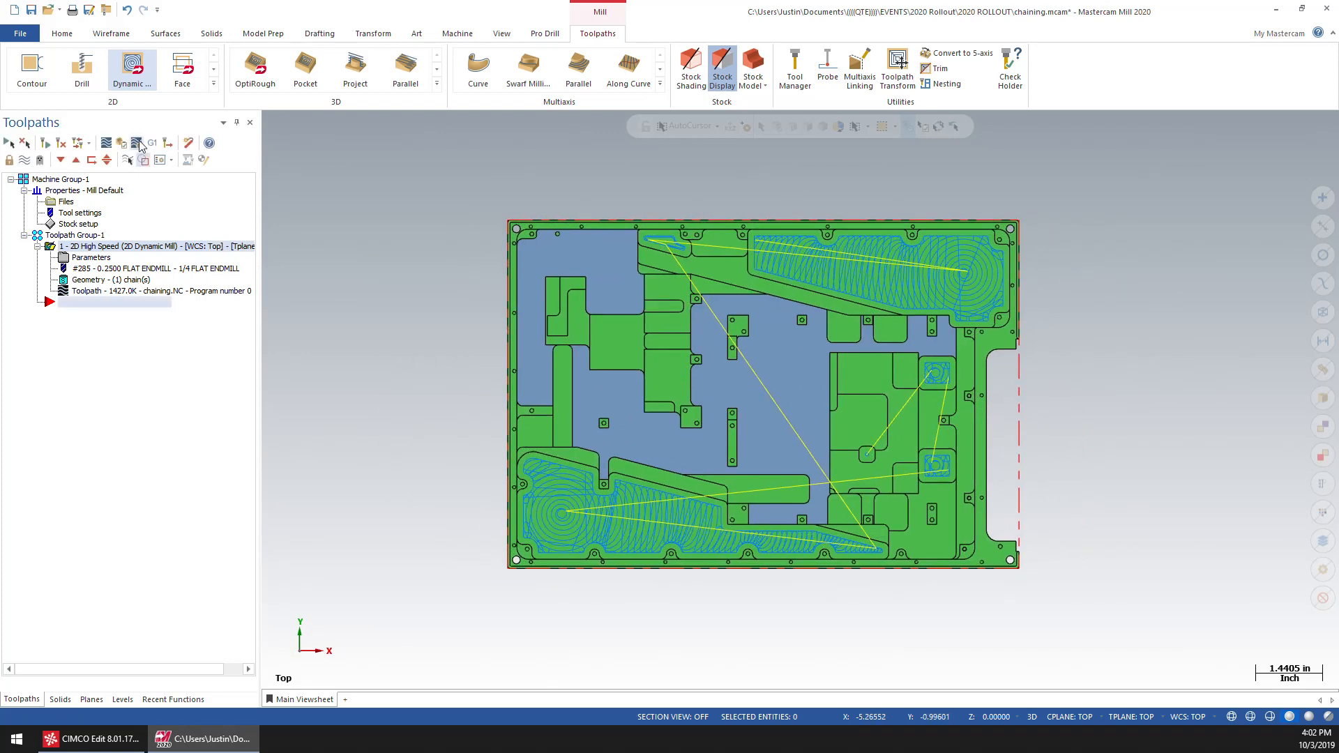
Step: Create a second Dynamic Mill toolpath and select the raised ledge faces bordering the large front pocket as machining regions
{"action": "left_click", "coordinate": [130, 74]}
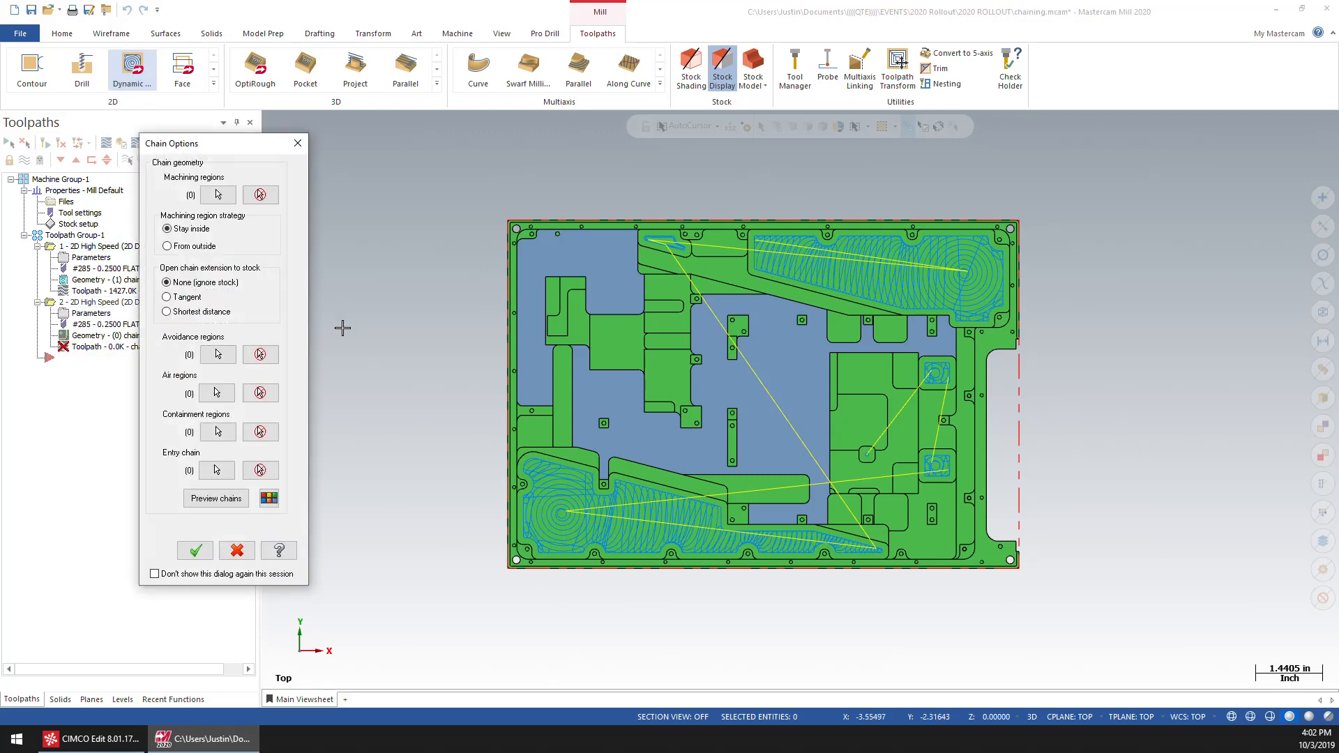
{"action": "scroll", "coordinate": [680, 520], "scroll_direction": "up", "scroll_amount": 1}
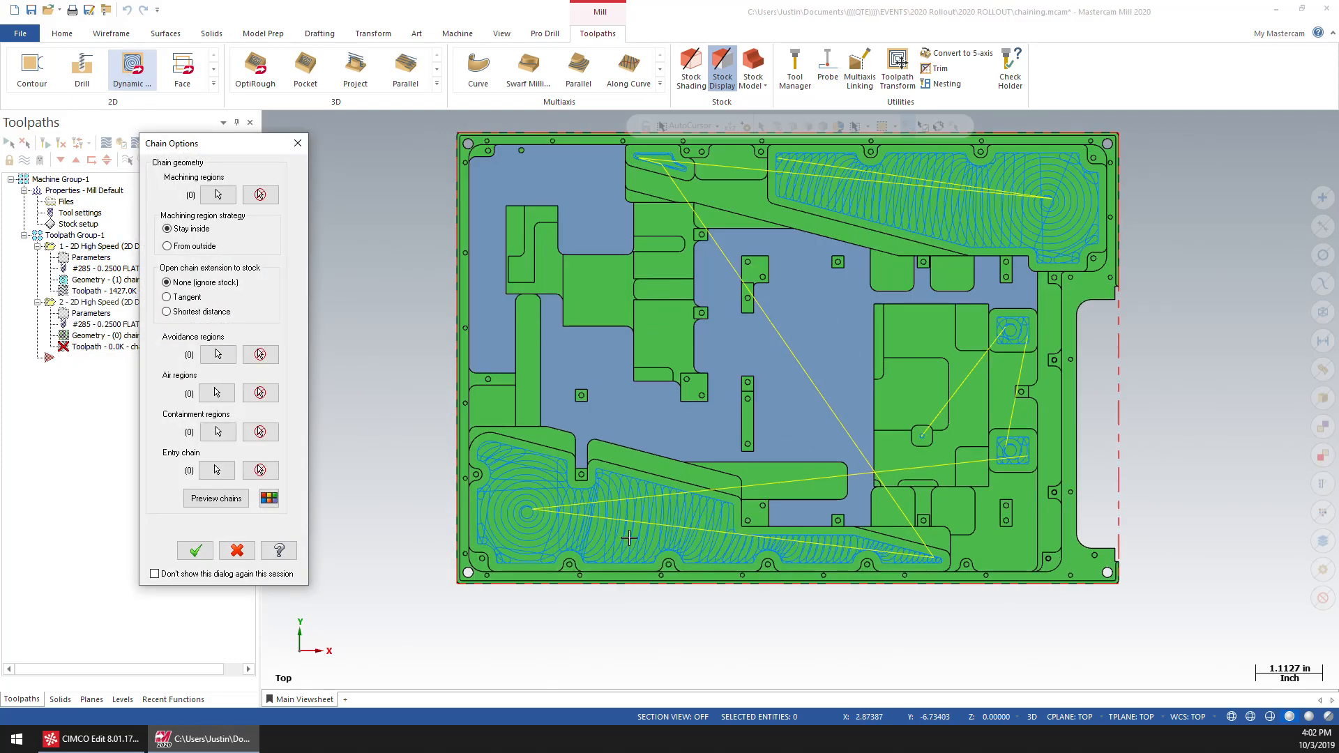
{"action": "left_click", "coordinate": [218, 194]}
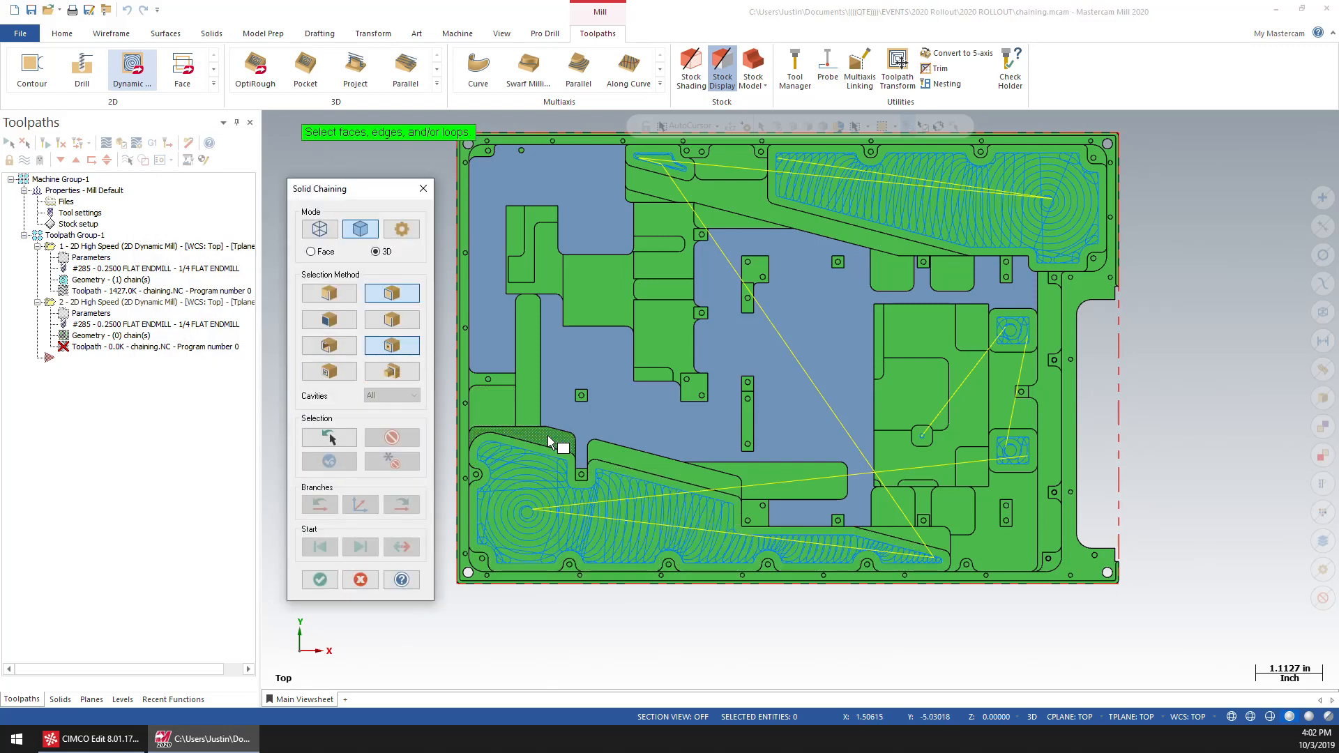
{"action": "left_click", "coordinate": [655, 471]}
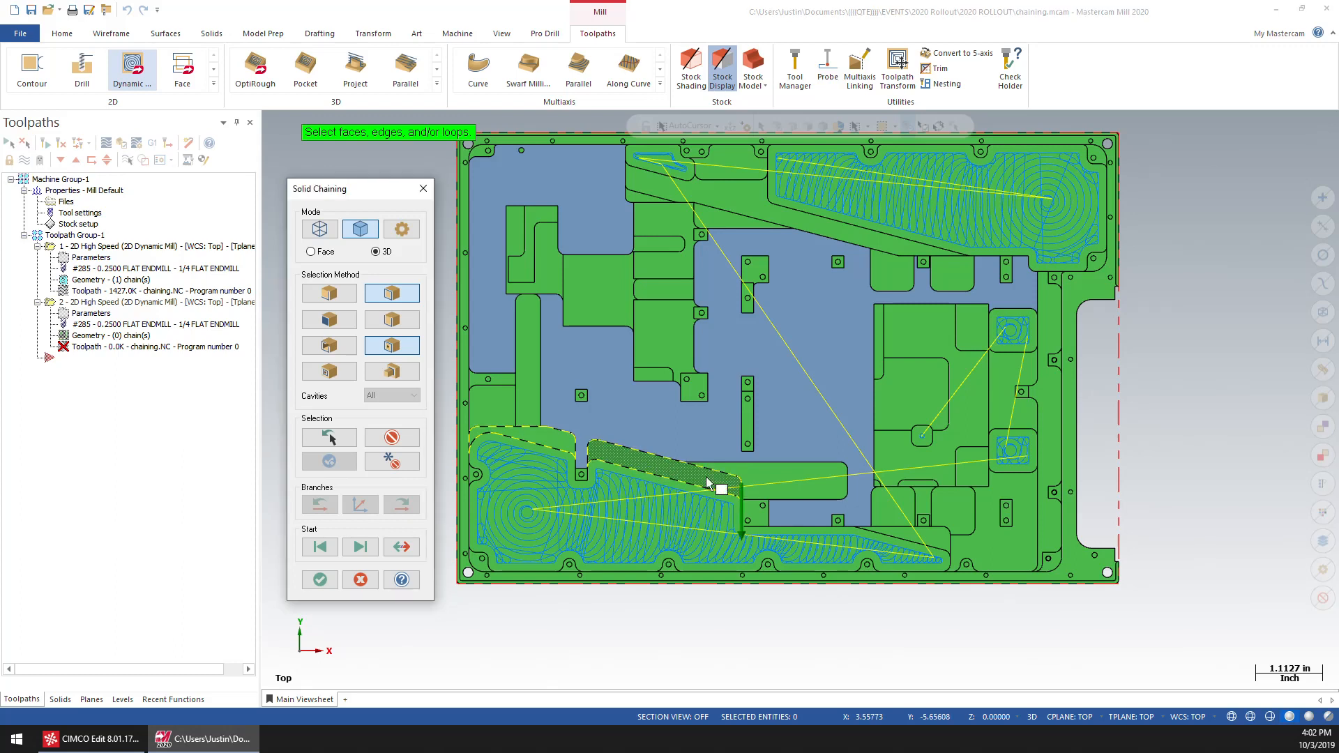
{"action": "scroll", "coordinate": [843, 516], "scroll_direction": "up", "scroll_amount": 3}
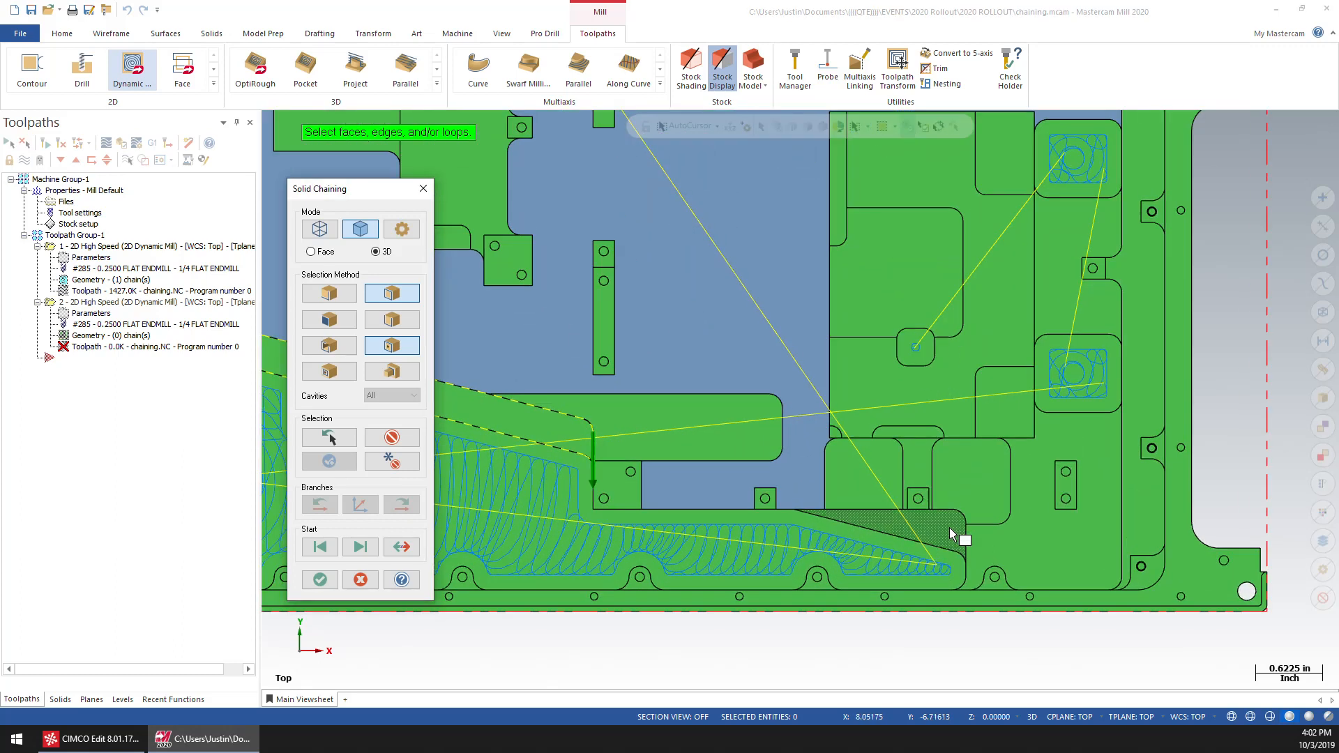
{"action": "scroll", "coordinate": [837, 494], "scroll_direction": "down", "scroll_amount": 4}
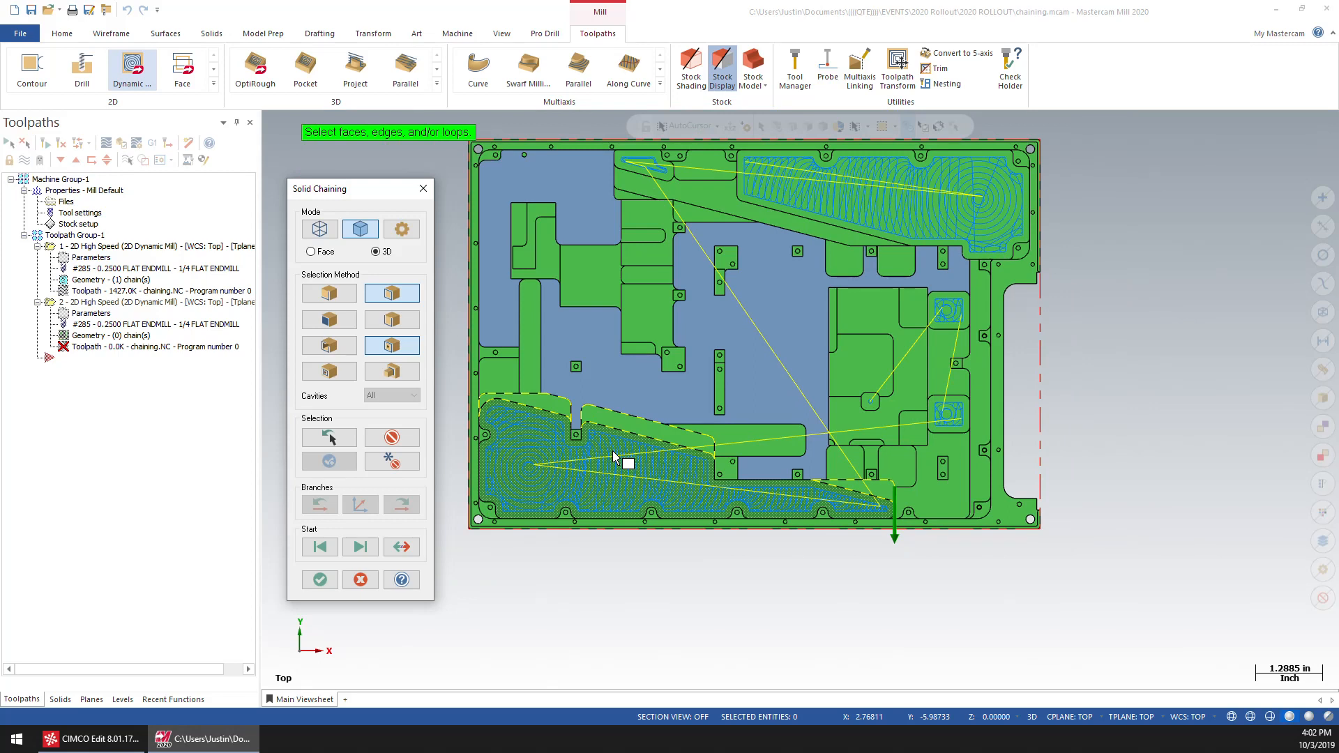
Step: Add the long horizontal ledge and the narrow vertical ledge beside the blue floor to the machining regions and accept the chains
{"action": "middle_click_drag", "start_coordinate": [616, 457], "coordinate": [539, 555]}
{"action": "right_click", "coordinate": [603, 615]}
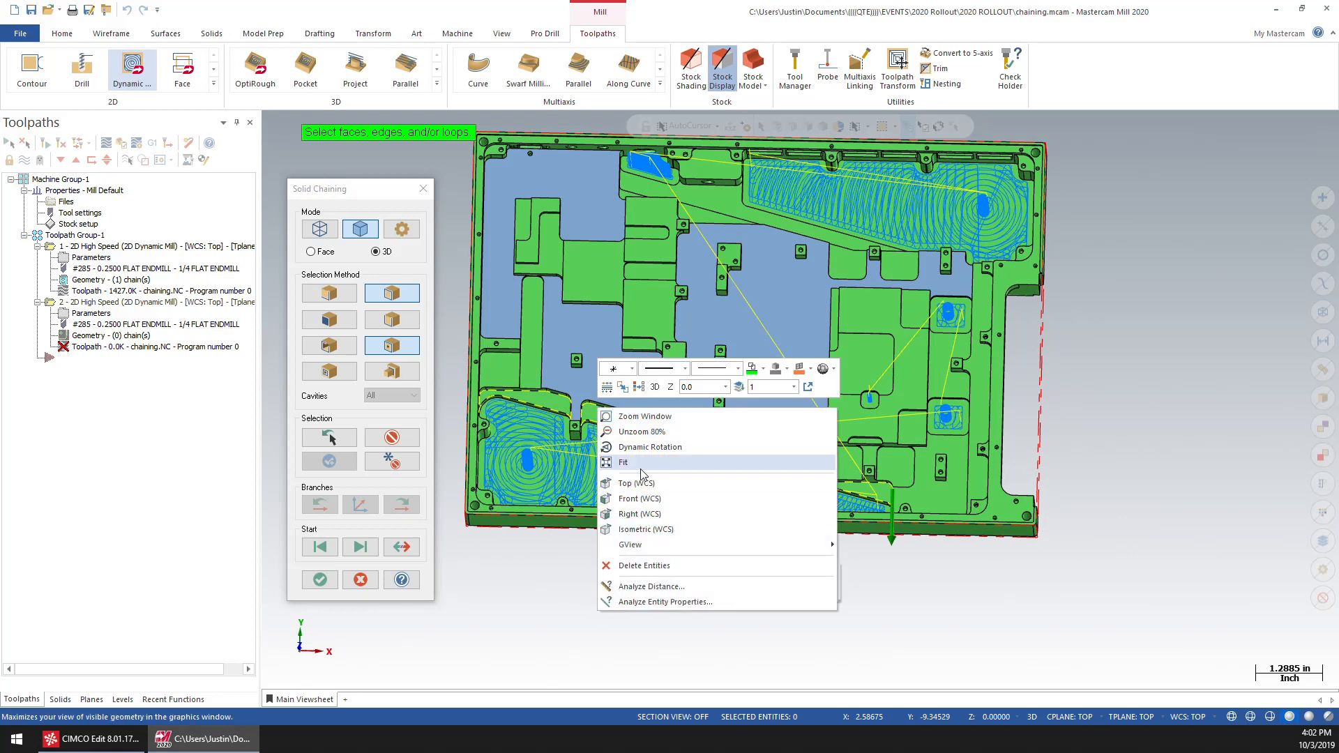
{"action": "left_click", "coordinate": [628, 481]}
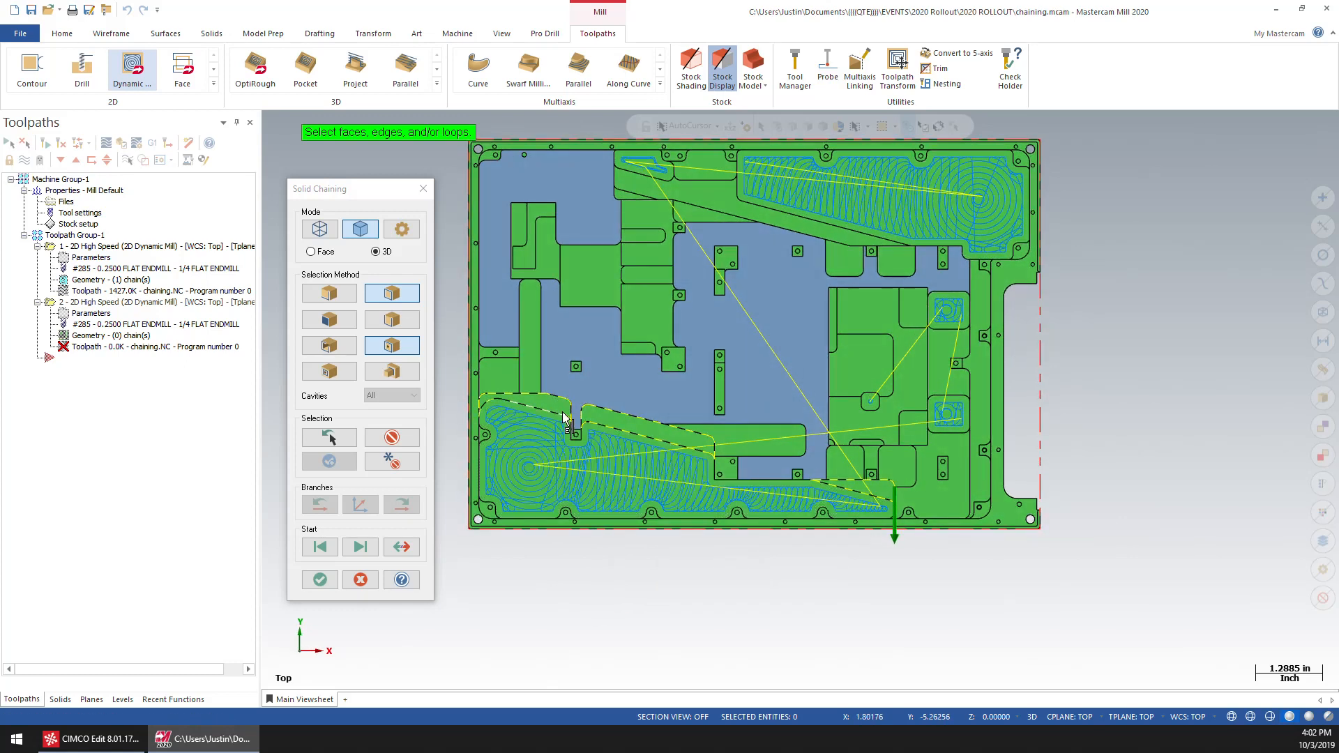
{"action": "scroll", "coordinate": [586, 492], "scroll_direction": "up", "scroll_amount": 1}
{"action": "scroll", "coordinate": [547, 457], "scroll_direction": "up", "scroll_amount": 1}
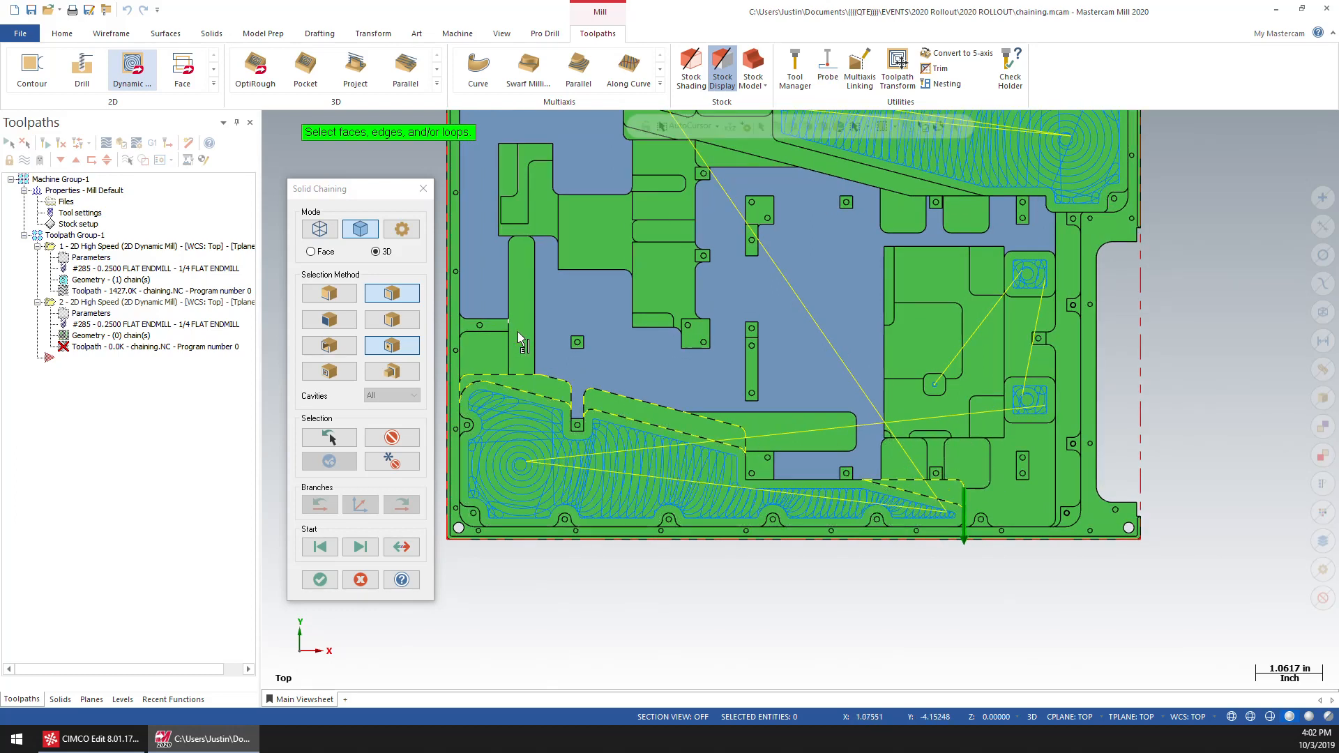
{"action": "scroll", "coordinate": [774, 461], "scroll_direction": "up", "scroll_amount": 2}
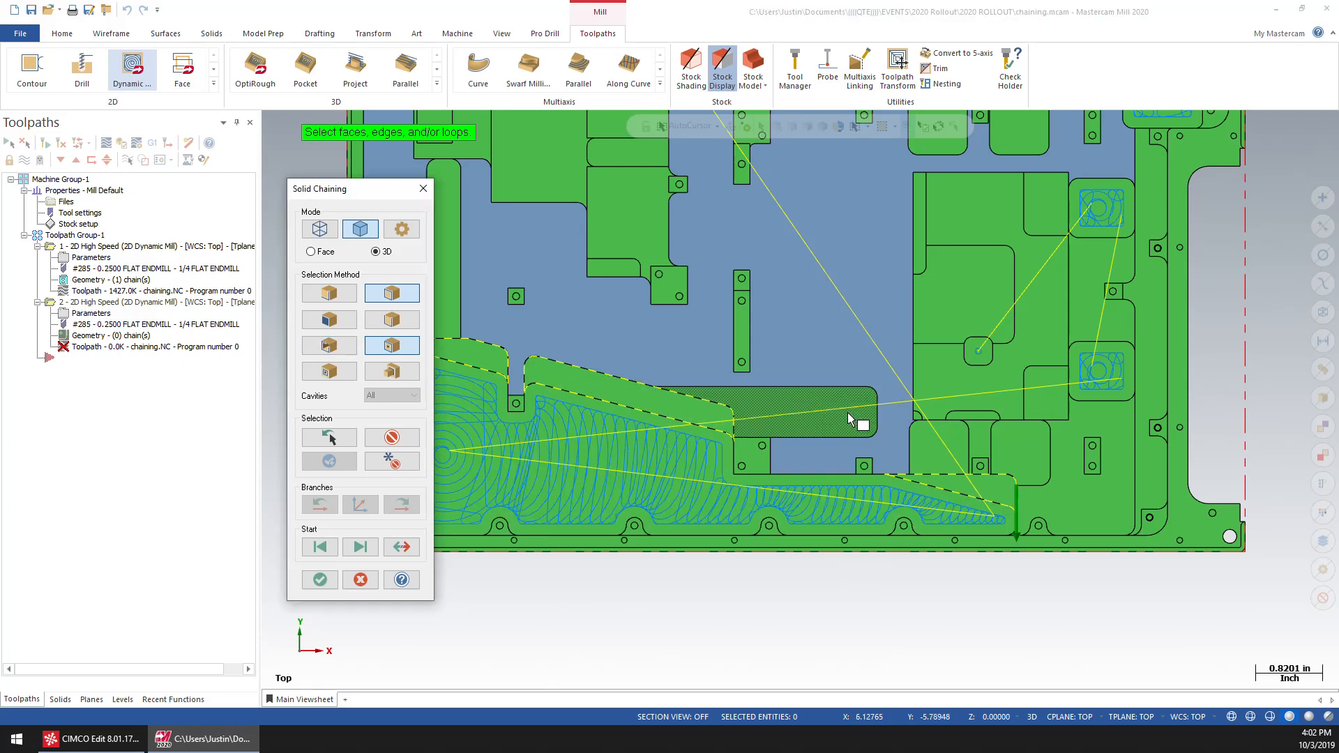
{"action": "middle_click_drag", "start_coordinate": [597, 306], "coordinate": [660, 302]}
{"action": "left_click", "coordinate": [522, 225]}
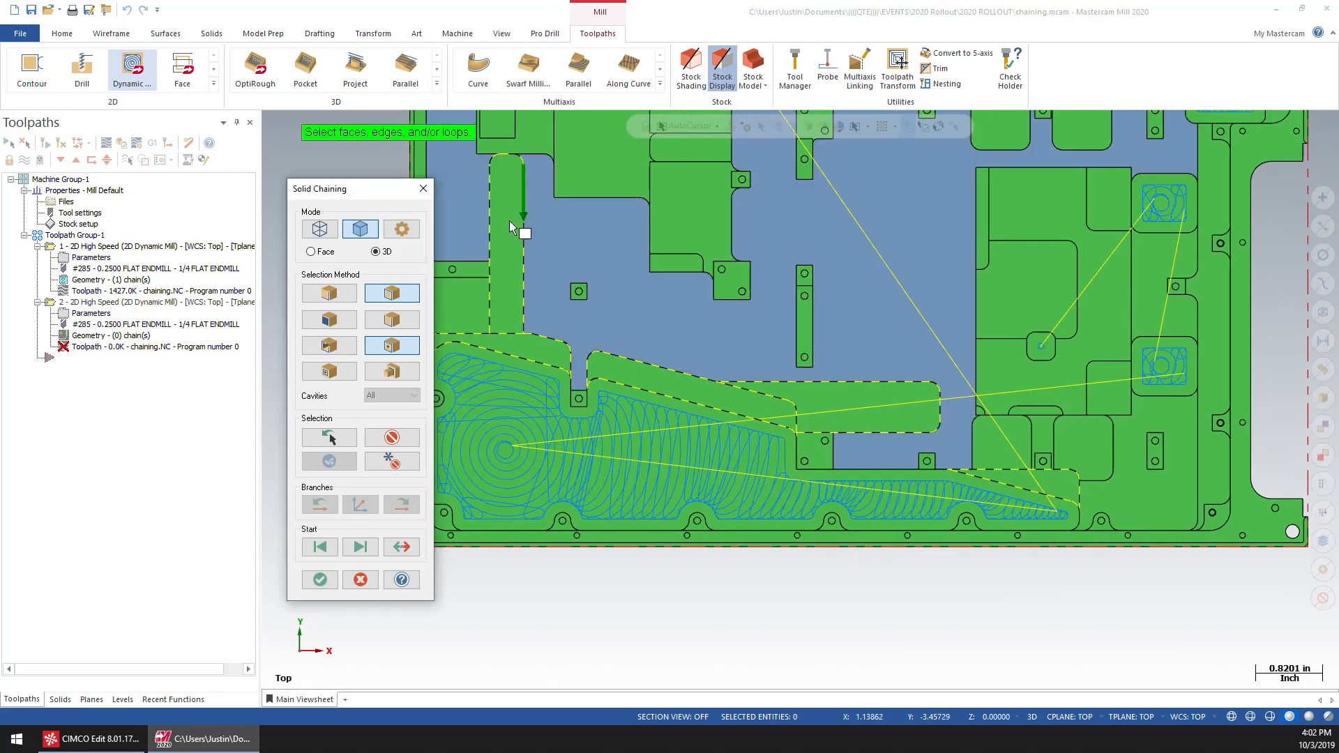
{"action": "left_click", "coordinate": [319, 579]}
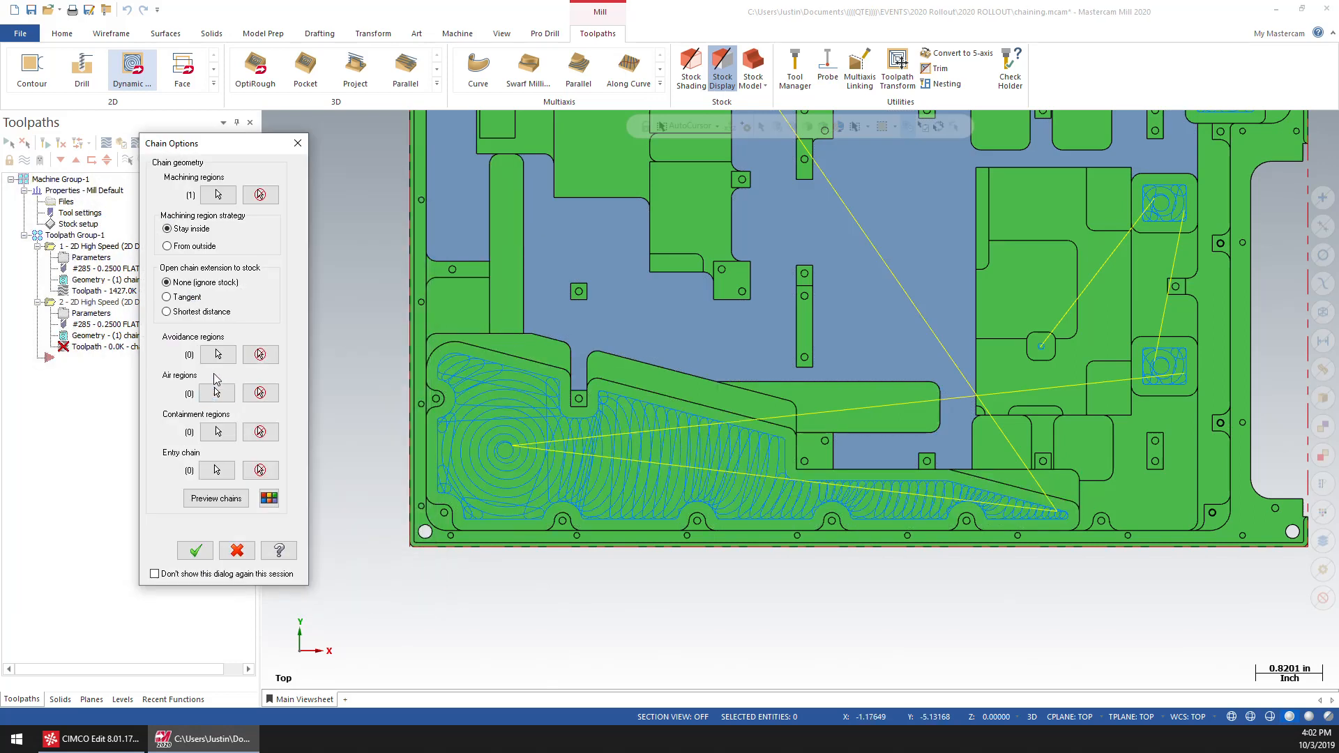
Step: Add the pocket-side open edges of the ledge faces around the large front pocket as air regions and accept the chain
{"action": "left_click", "coordinate": [216, 392]}
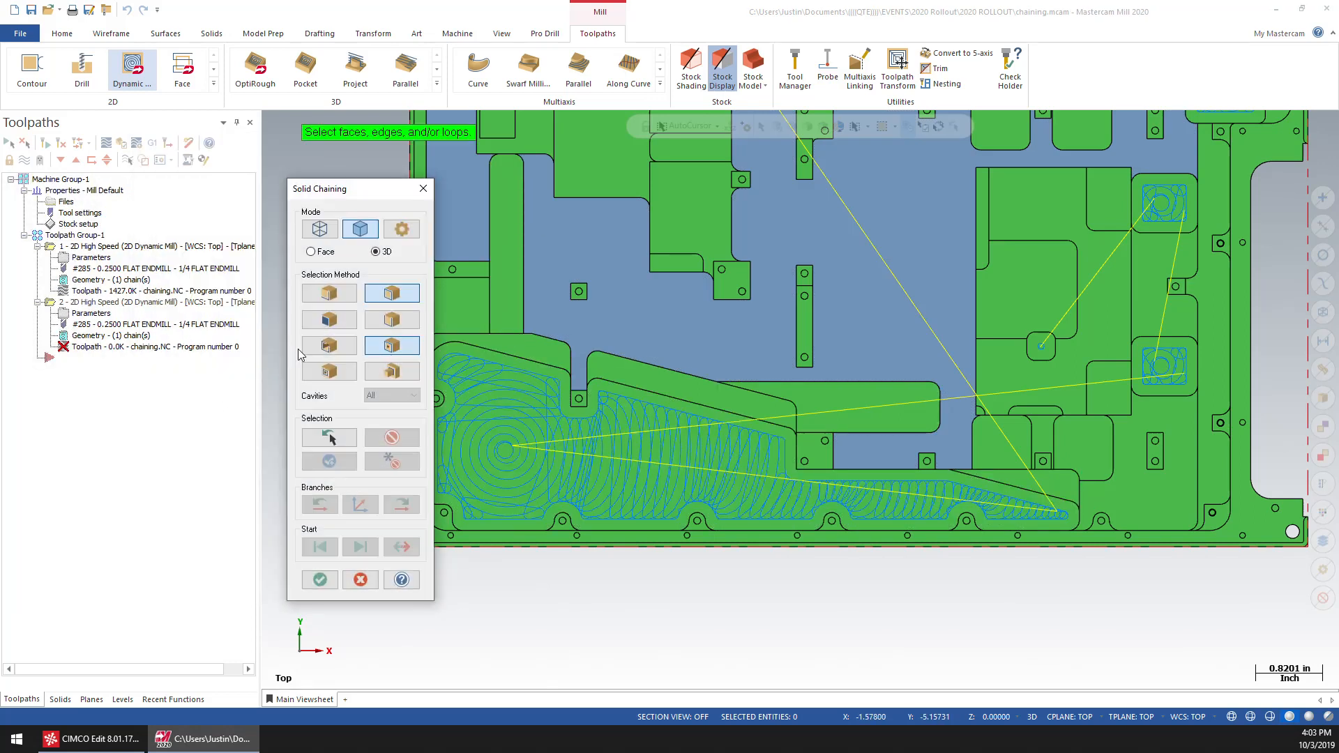
{"action": "left_click", "coordinate": [423, 189]}
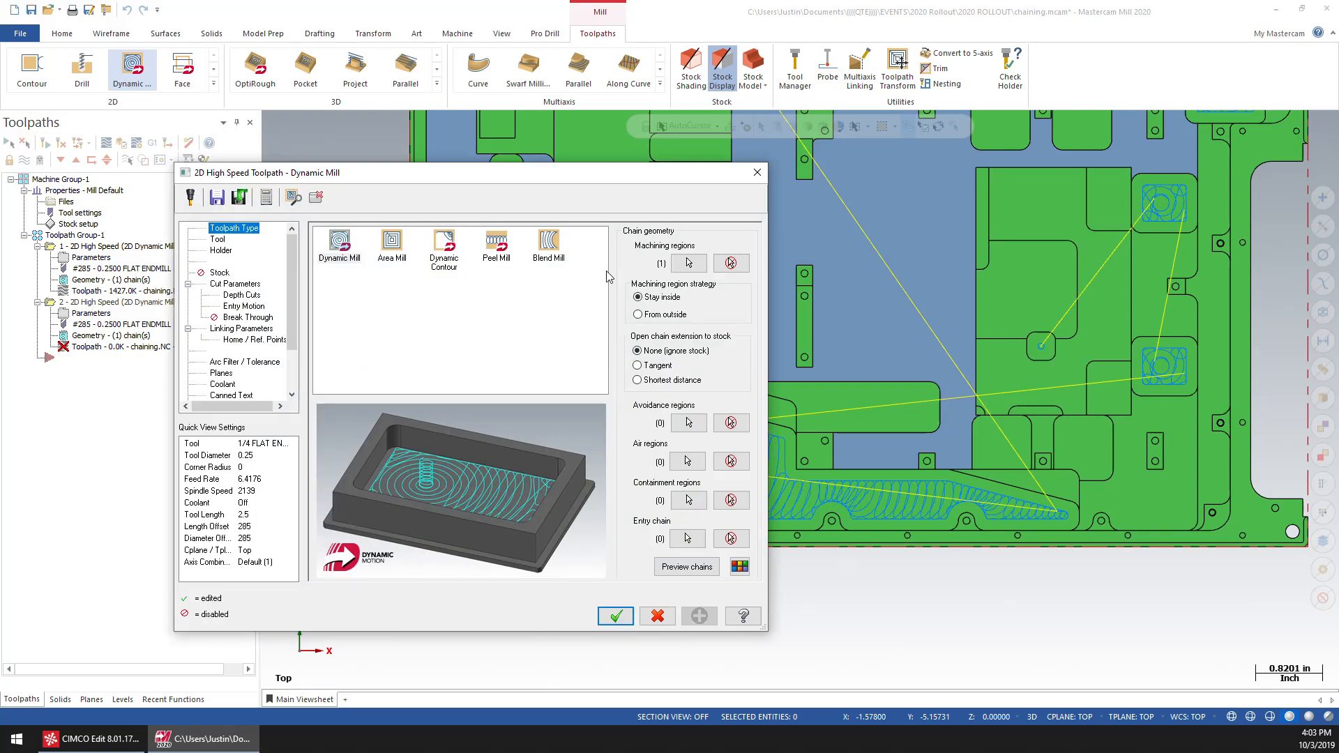
{"action": "left_click", "coordinate": [688, 461]}
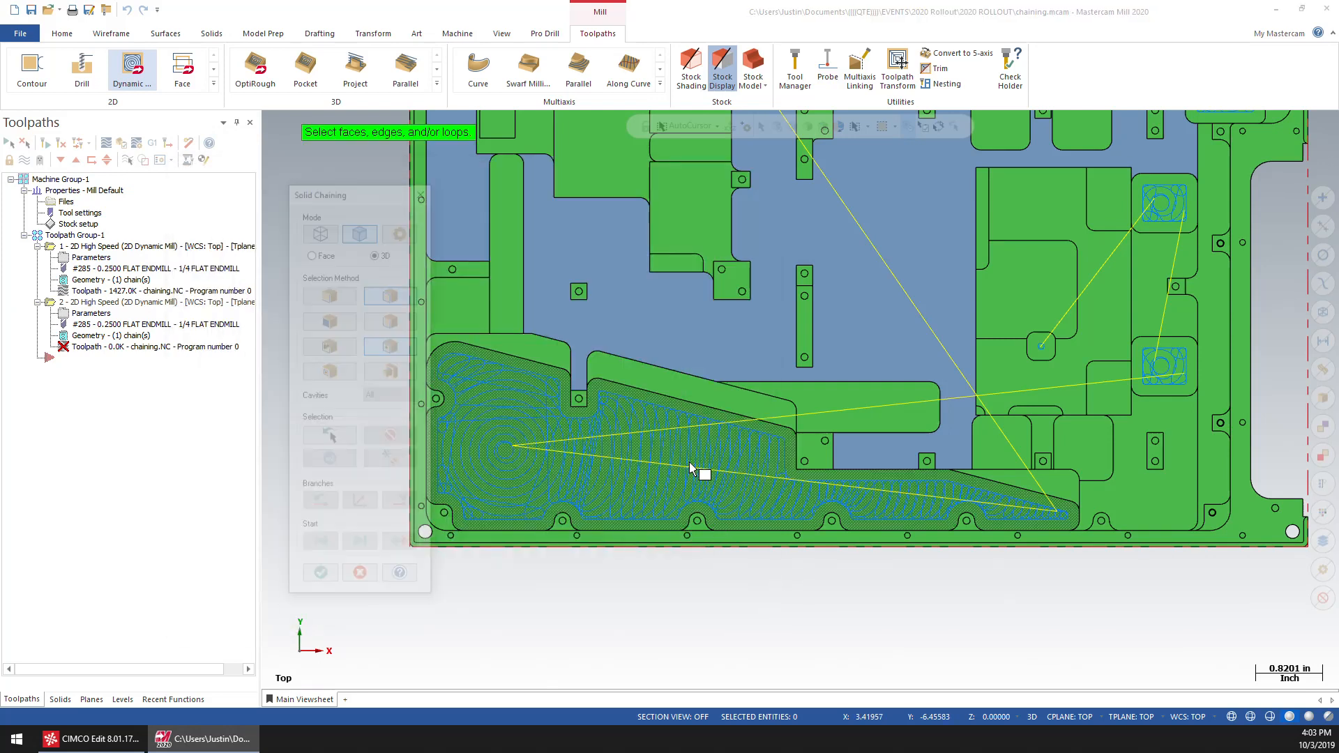
{"action": "left_click", "coordinate": [340, 352]}
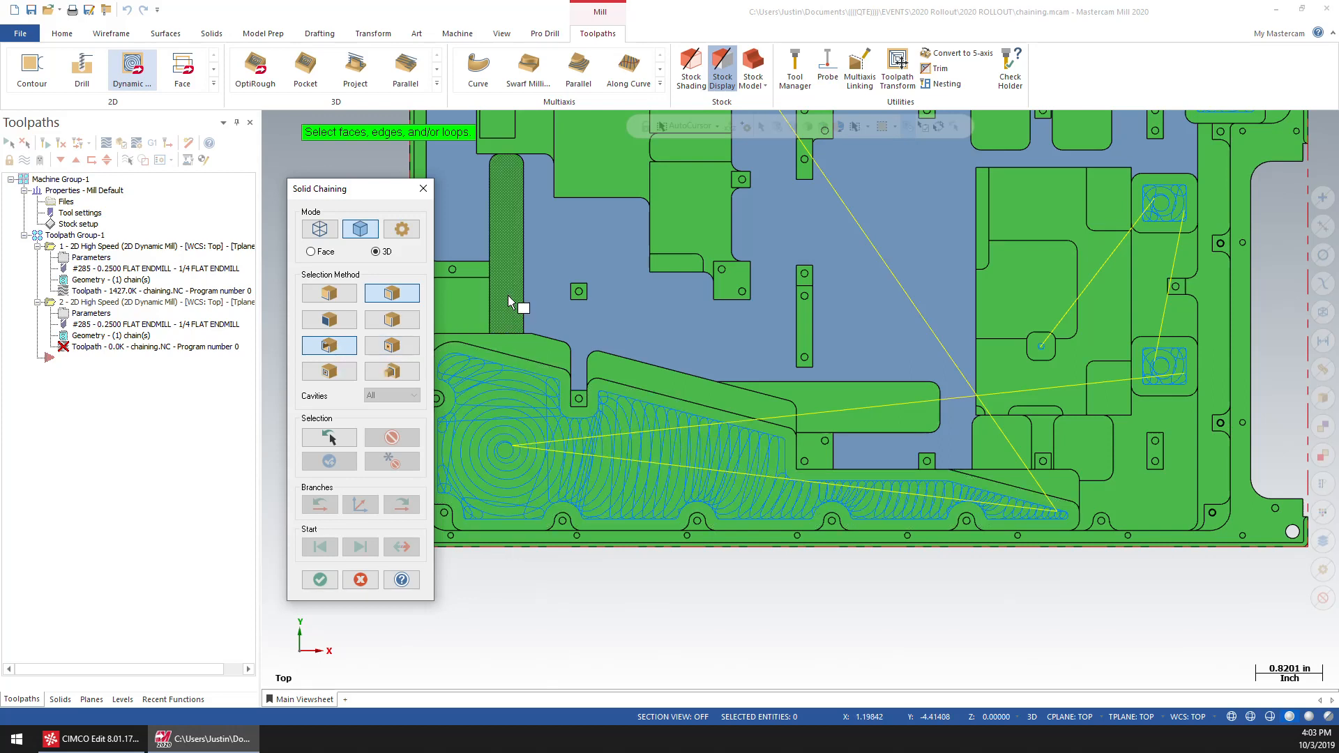
{"action": "middle_click_drag", "start_coordinate": [537, 359], "coordinate": [575, 366]}
{"action": "scroll", "coordinate": [575, 366], "scroll_direction": "up", "scroll_amount": 2}
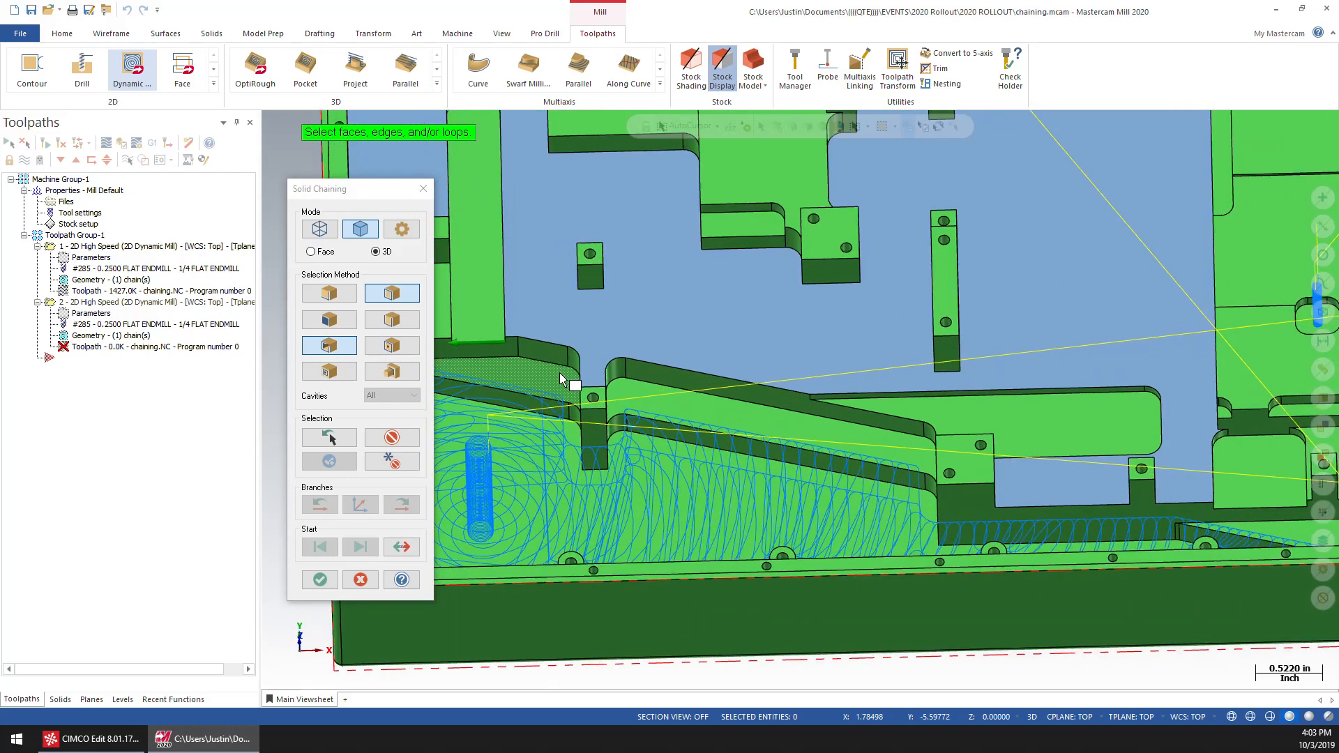
{"action": "left_click", "coordinate": [748, 426]}
{"action": "scroll", "coordinate": [1157, 459], "scroll_direction": "down", "scroll_amount": 2}
{"action": "middle_click_drag", "start_coordinate": [1157, 459], "coordinate": [1161, 504]}
{"action": "left_click", "coordinate": [1291, 544]}
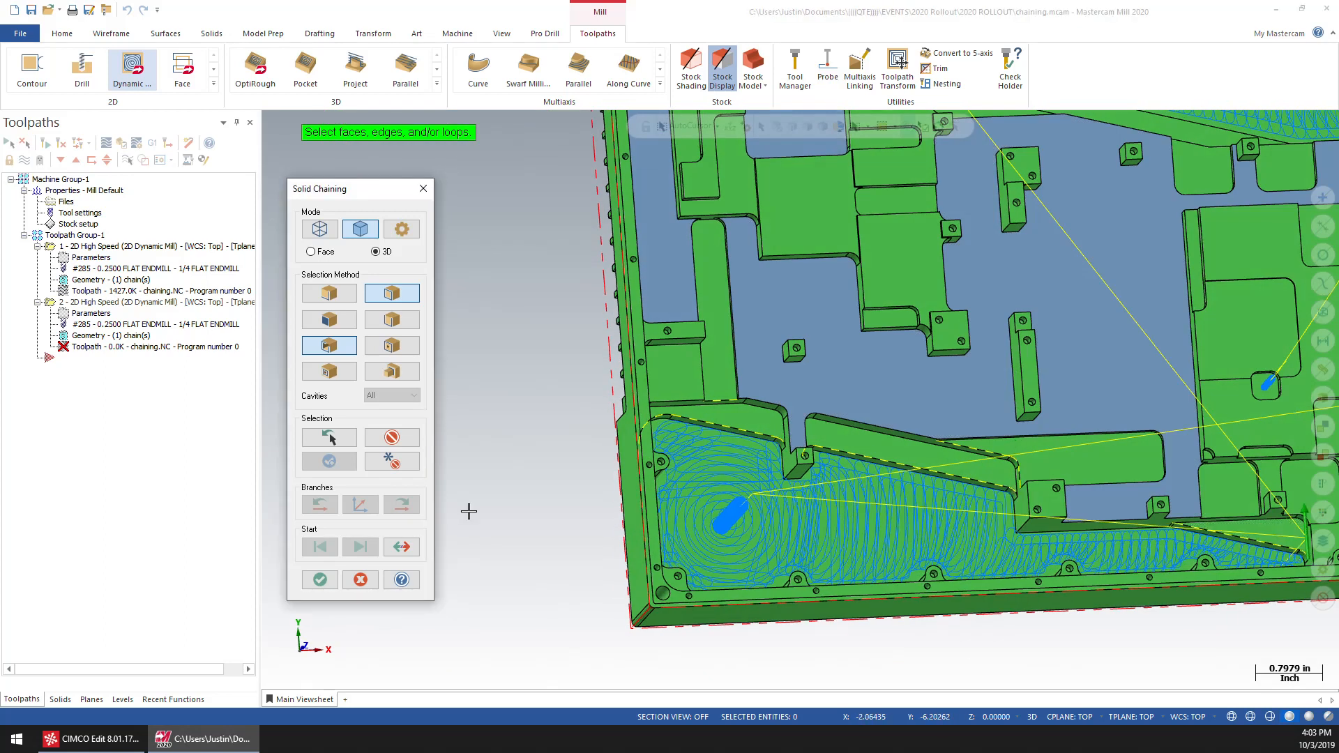
{"action": "left_click", "coordinate": [320, 581]}
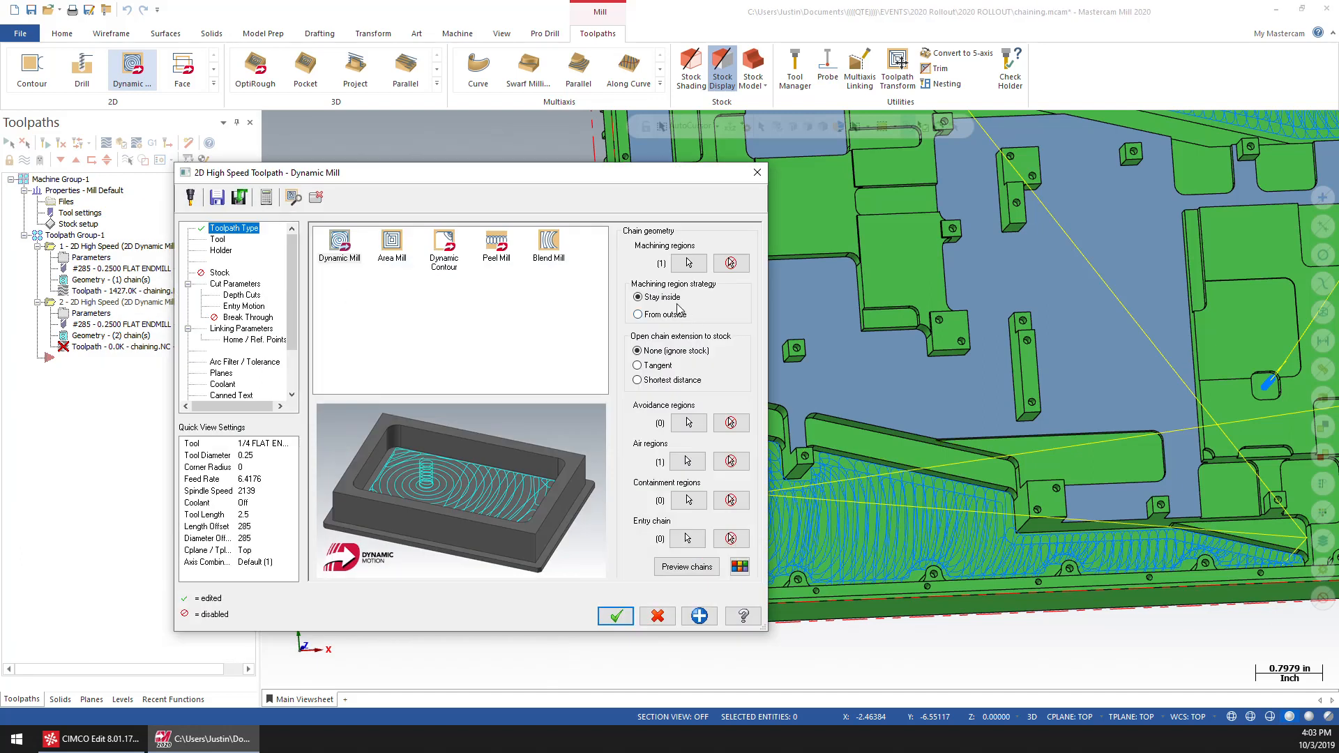
Step: Set the machining region strategy to From outside and preview the chains
{"action": "left_click", "coordinate": [638, 315]}
{"action": "left_click", "coordinate": [664, 571]}
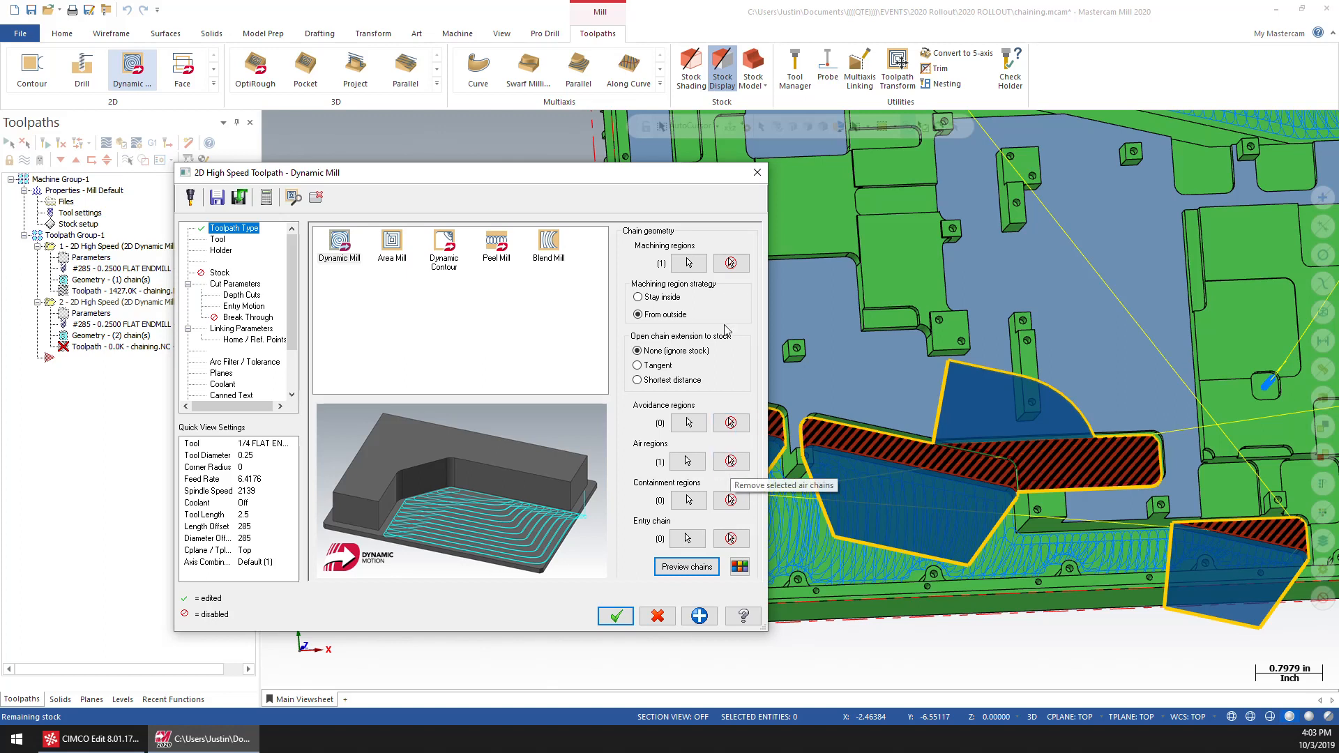
Step: Clear the existing chains and reselect the ledge faces bordering the large front pocket as machining regions in the top view
{"action": "left_click", "coordinate": [729, 459]}
{"action": "left_click", "coordinate": [701, 268]}
{"action": "right_click", "coordinate": [444, 388]}
{"action": "left_click", "coordinate": [503, 470]}
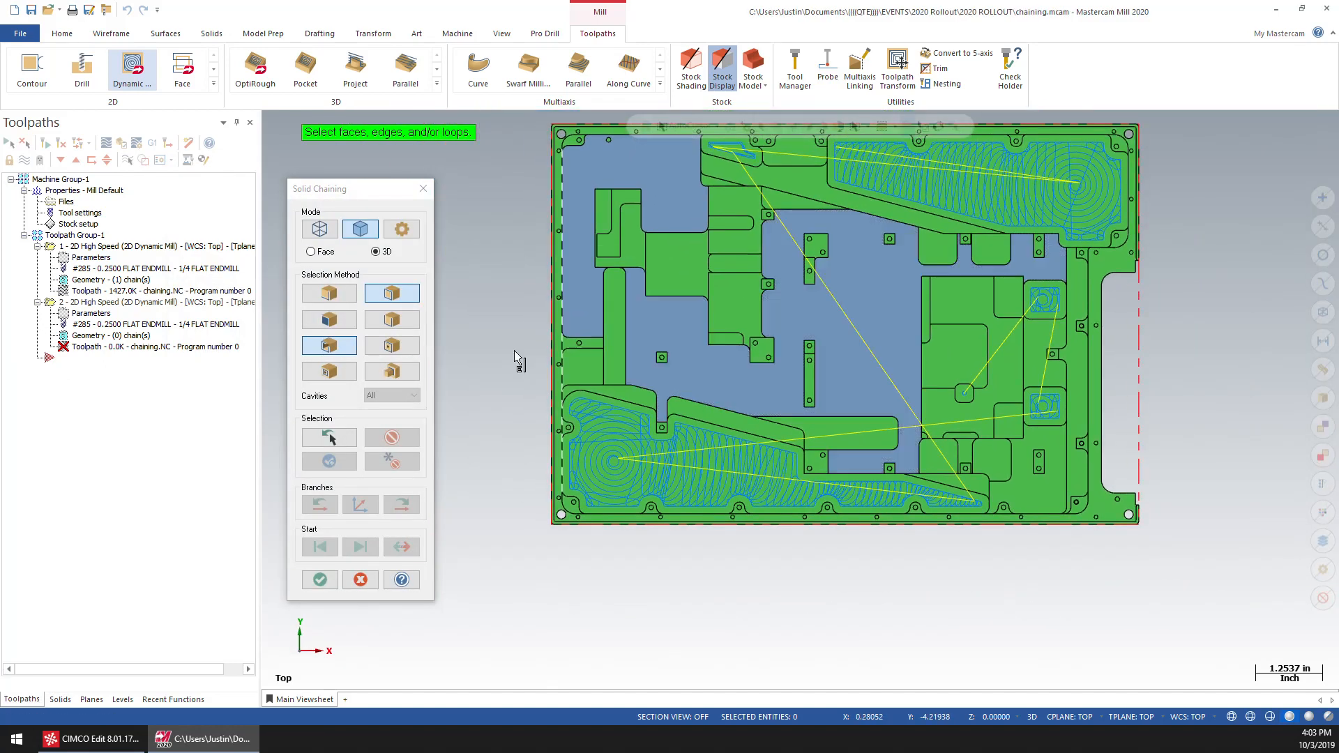
{"action": "scroll", "coordinate": [640, 399], "scroll_direction": "up", "scroll_amount": 2}
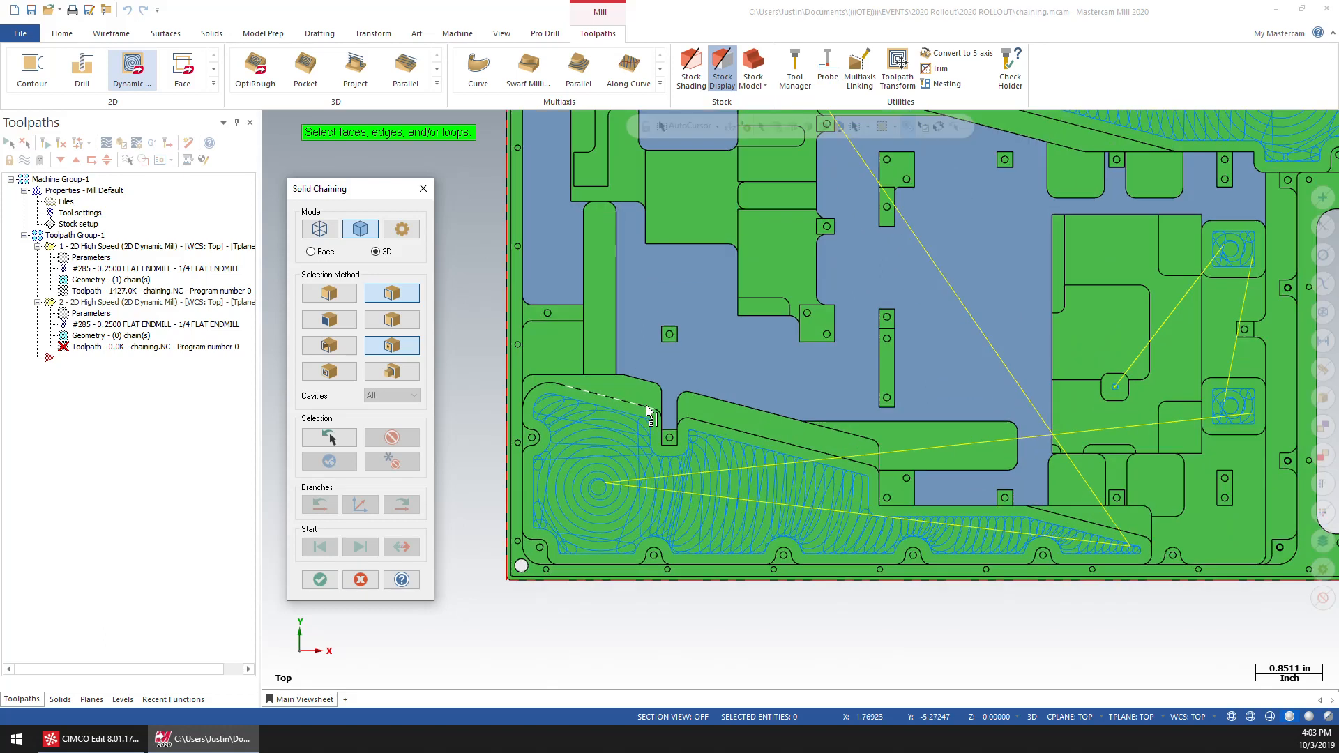
{"action": "left_click", "coordinate": [729, 413]}
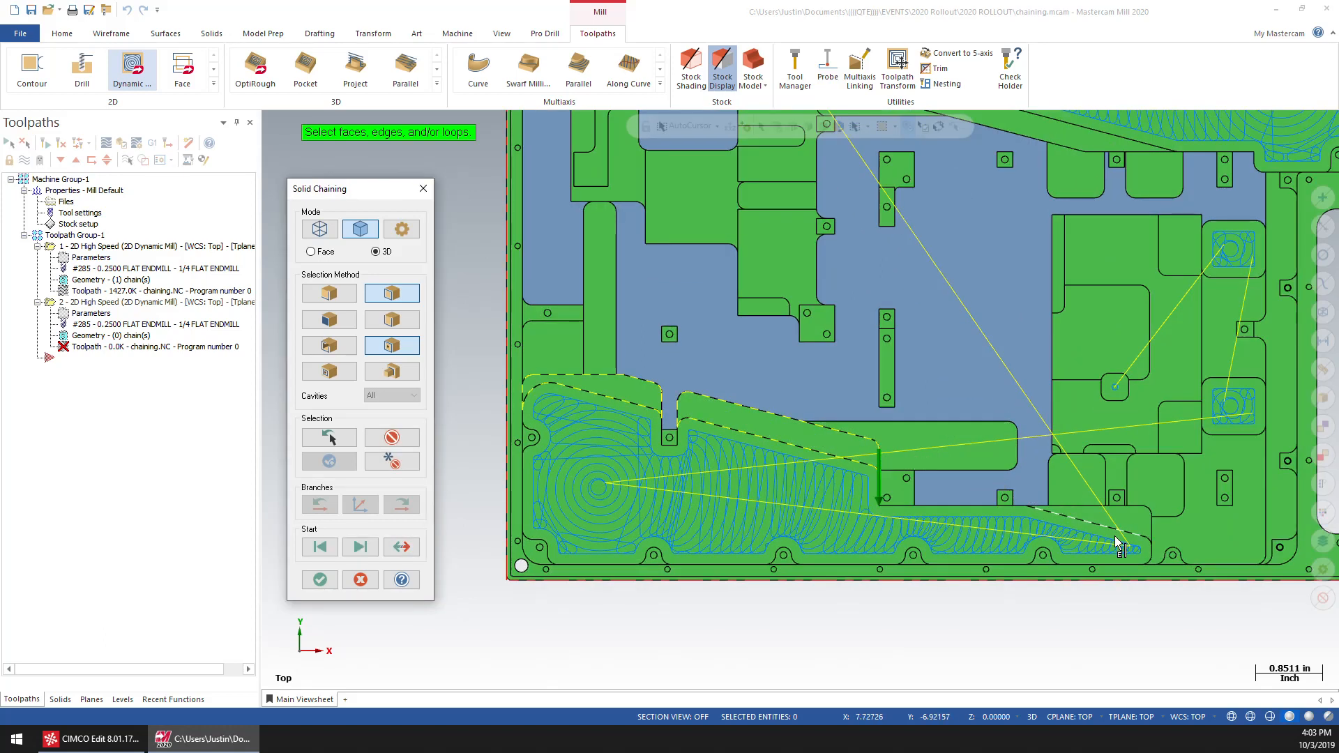
{"action": "middle_click_drag", "start_coordinate": [1120, 529], "coordinate": [1025, 530]}
{"action": "scroll", "coordinate": [1034, 529], "scroll_direction": "up", "scroll_amount": 1}
{"action": "left_click", "coordinate": [1035, 525]}
Step: Add the long rear ledge and the raised block between the two rear pockets to the machining regions and accept the chains
{"action": "middle_click_drag", "start_coordinate": [1095, 425], "coordinate": [948, 344]}
{"action": "mouse_move", "coordinate": [880, 391]}
{"action": "middle_mouse_down"}
{"action": "mouse_move", "coordinate": [823, 327]}
{"action": "mouse_move", "coordinate": [889, 380]}
{"action": "mouse_move", "coordinate": [904, 359]}
{"action": "middle_mouse_up"}
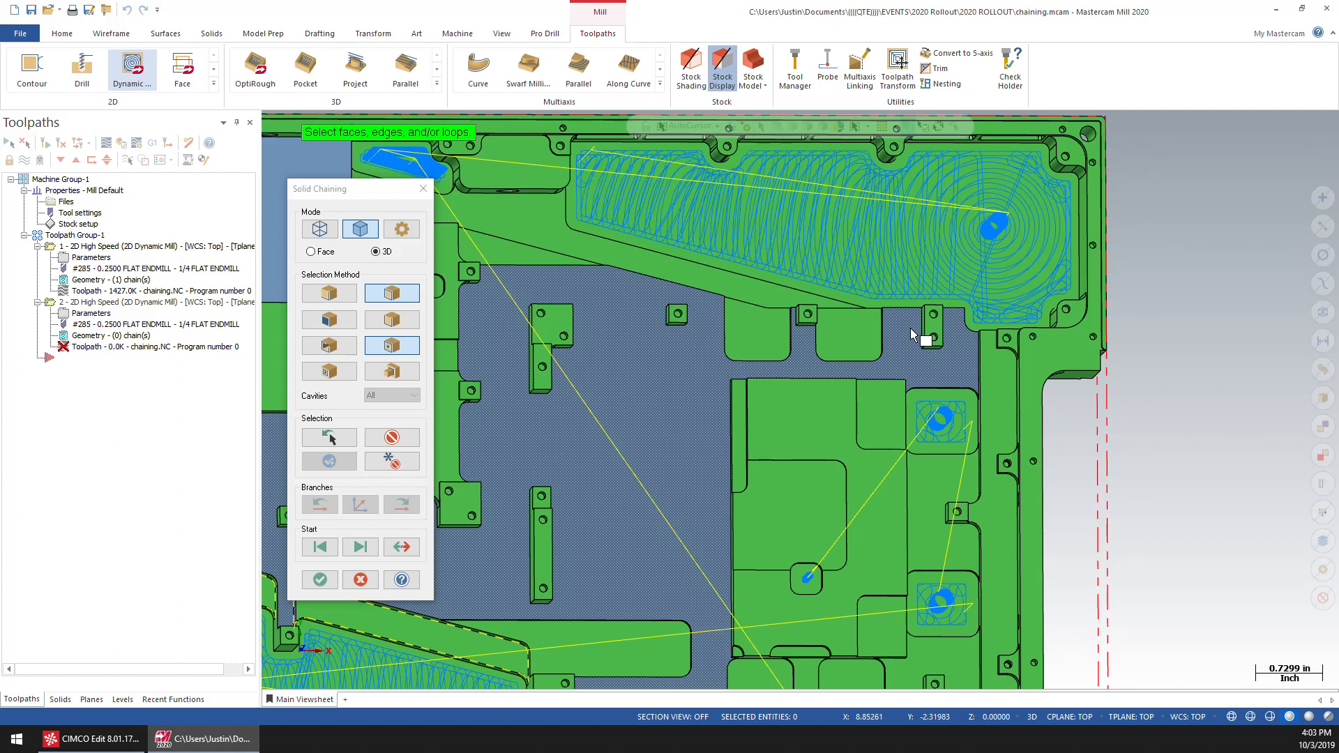
{"action": "left_click", "coordinate": [766, 297]}
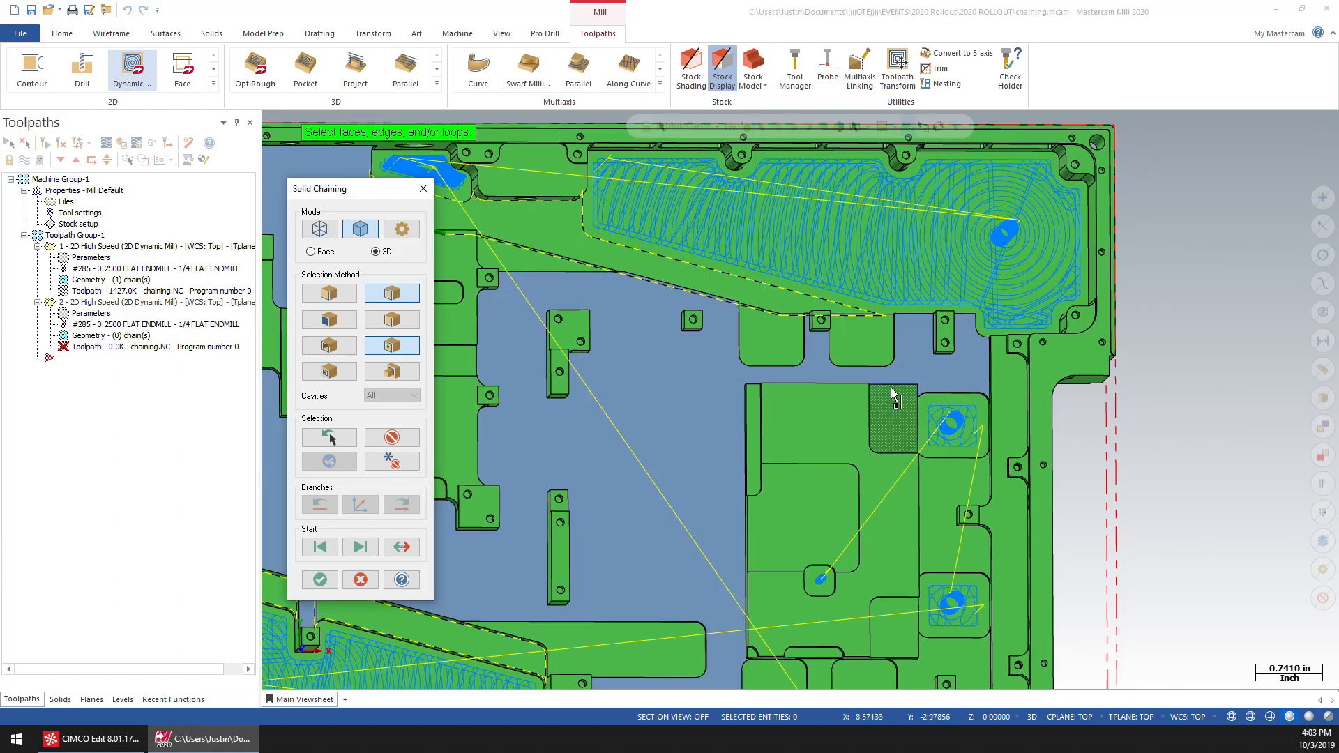
{"action": "scroll", "coordinate": [891, 388], "scroll_direction": "down", "scroll_amount": 3}
{"action": "middle_click_drag", "start_coordinate": [462, 412], "coordinate": [741, 410], "text": "shift"}
{"action": "scroll", "coordinate": [741, 410], "scroll_direction": "up", "scroll_amount": 1}
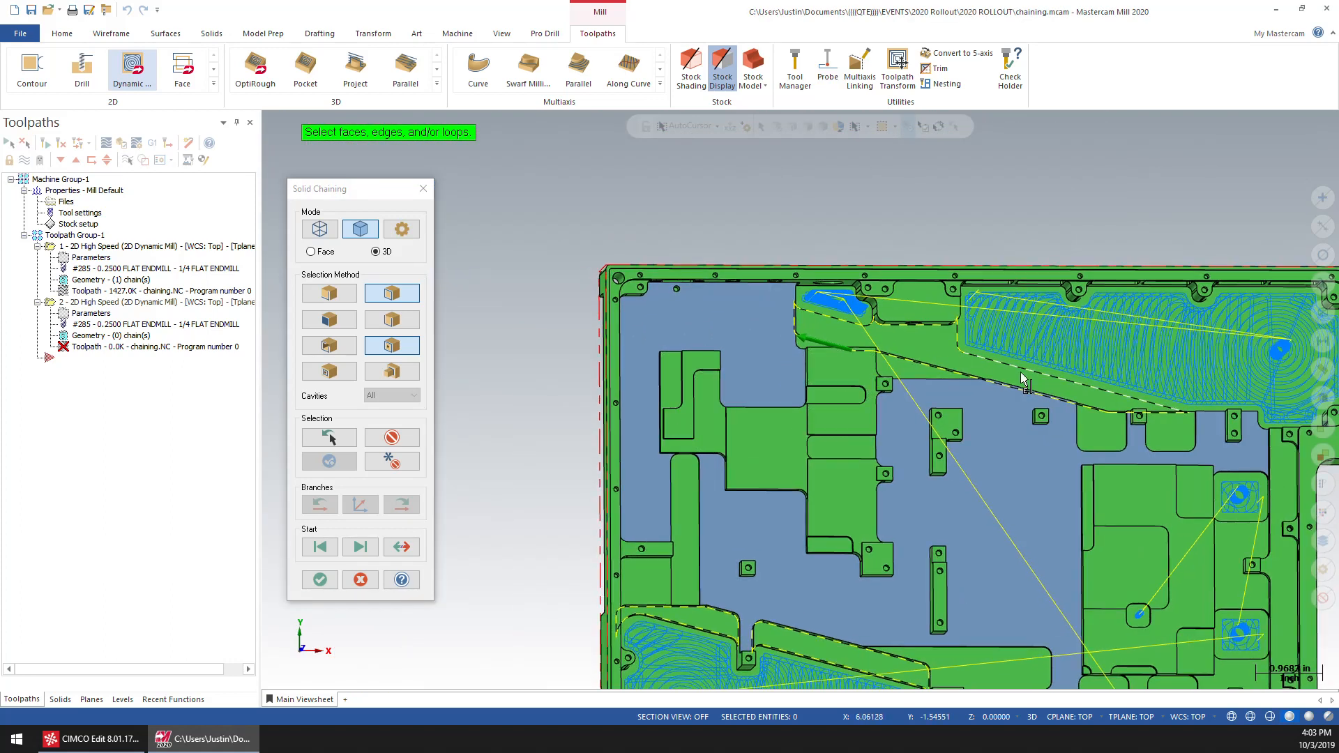
{"action": "scroll", "coordinate": [871, 347], "scroll_direction": "up", "scroll_amount": 3}
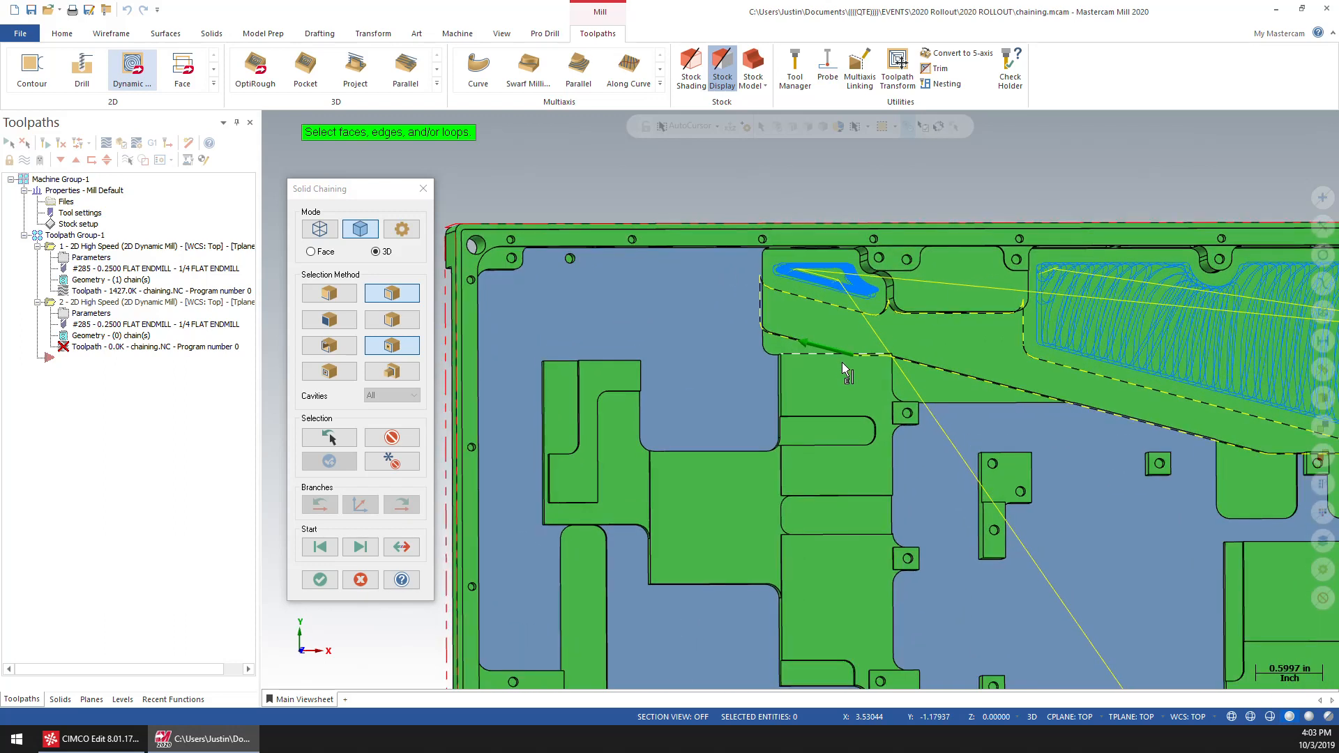
{"action": "middle_click_drag", "start_coordinate": [842, 362], "coordinate": [737, 379], "text": "shift"}
{"action": "mouse_move", "coordinate": [671, 349]}
{"action": "middle_mouse_down"}
{"action": "mouse_move", "coordinate": [673, 387]}
{"action": "mouse_move", "coordinate": [687, 343]}
{"action": "middle_mouse_up"}
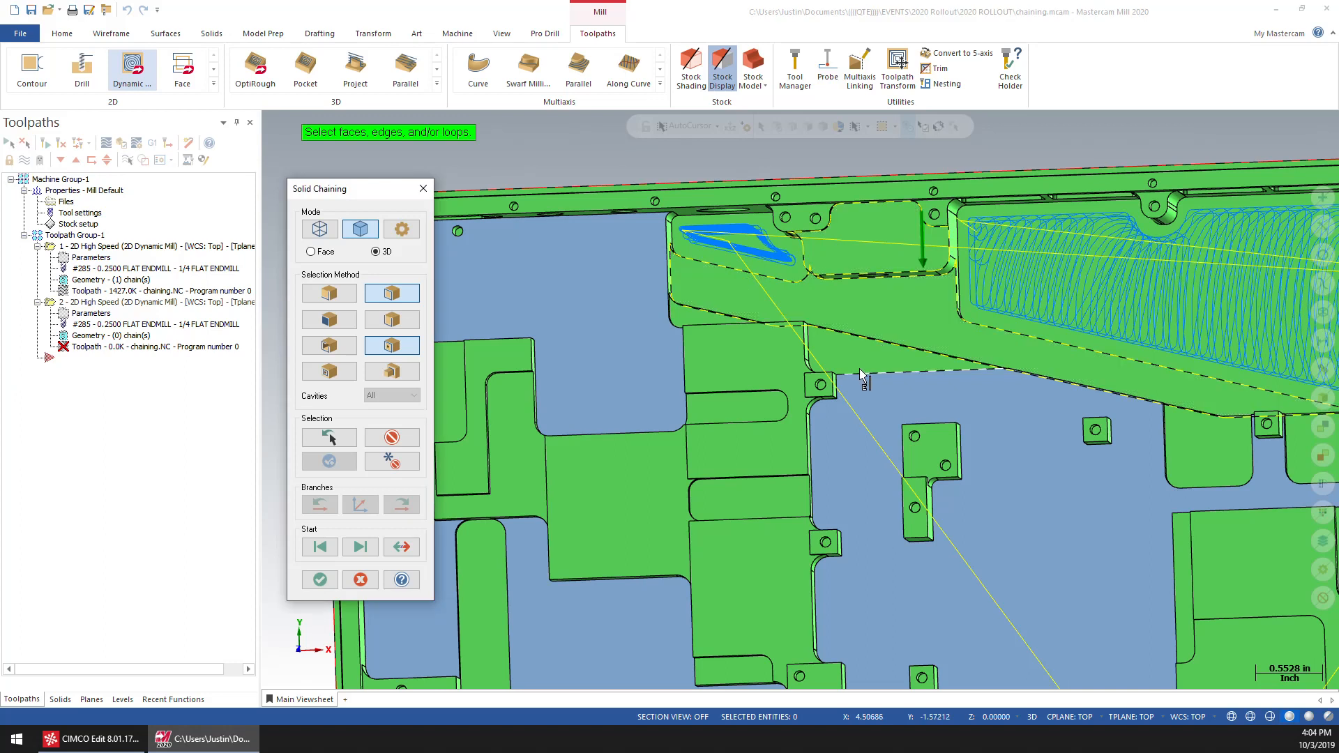
{"action": "scroll", "coordinate": [859, 369], "scroll_direction": "down", "scroll_amount": 5}
{"action": "scroll", "coordinate": [668, 425], "scroll_direction": "up", "scroll_amount": 1}
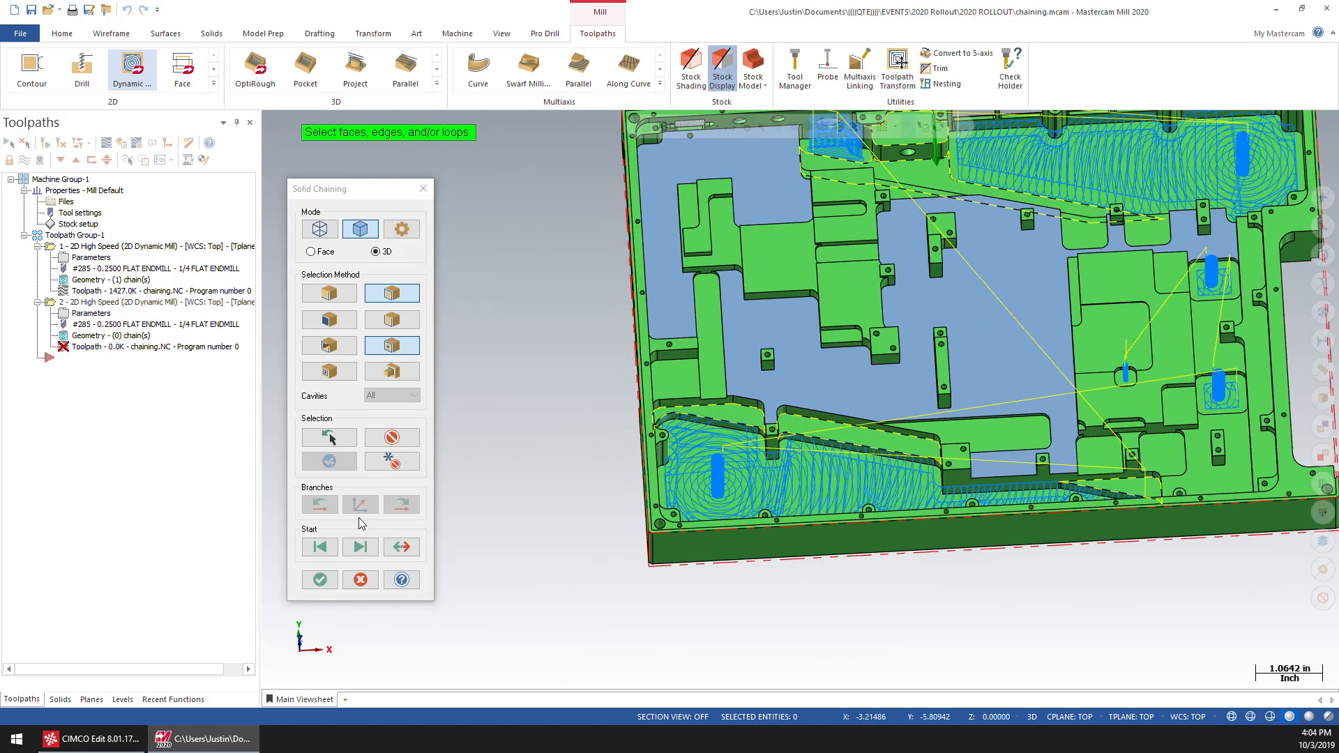
{"action": "left_click", "coordinate": [322, 582]}
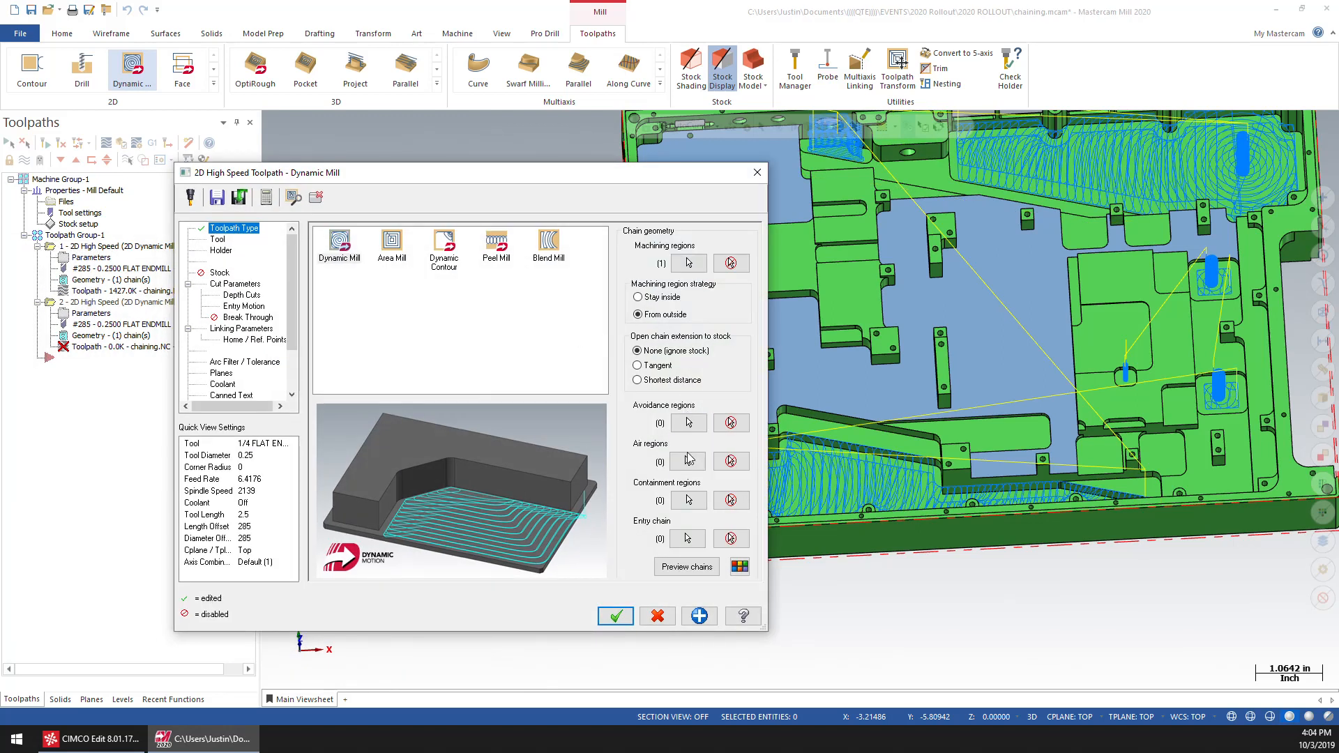
Step: Start the air regions with the open-edge selection method, picking the front ledge faces' edges along the large front pocket
{"action": "left_click", "coordinate": [688, 462]}
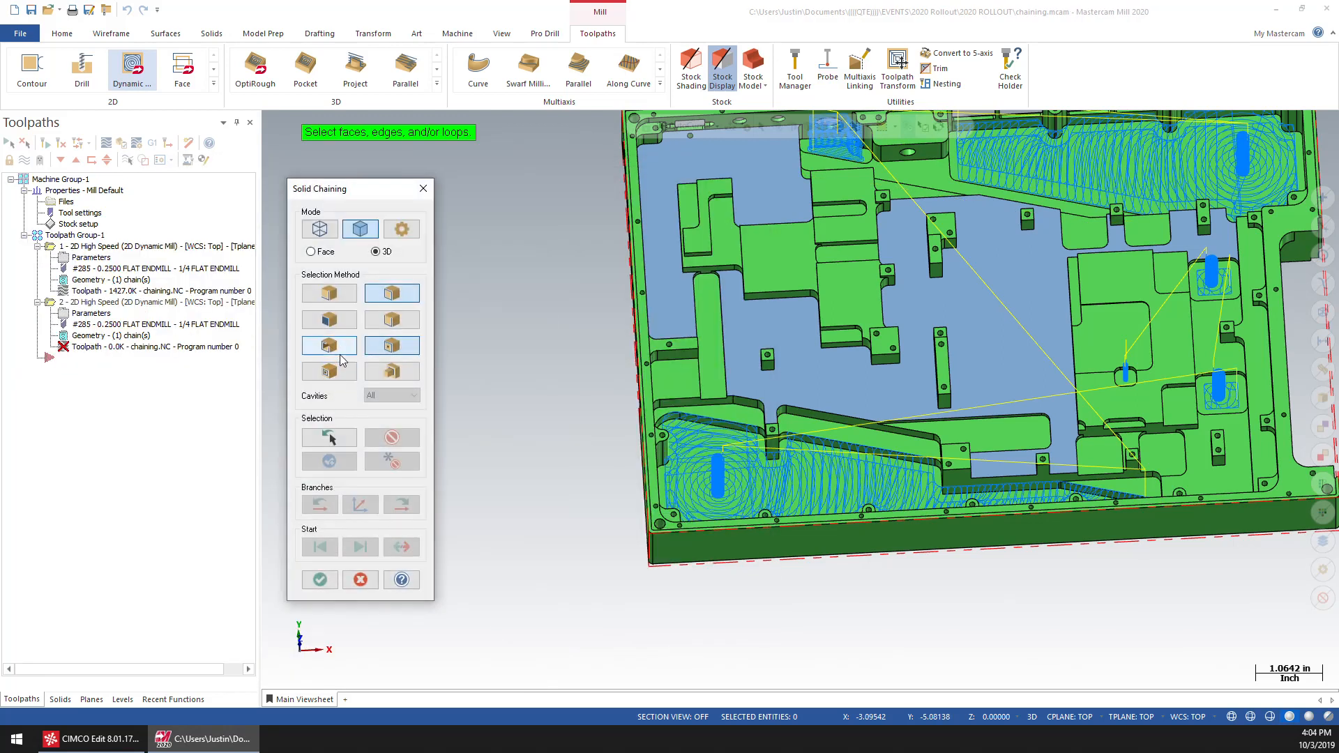
{"action": "left_click", "coordinate": [329, 345]}
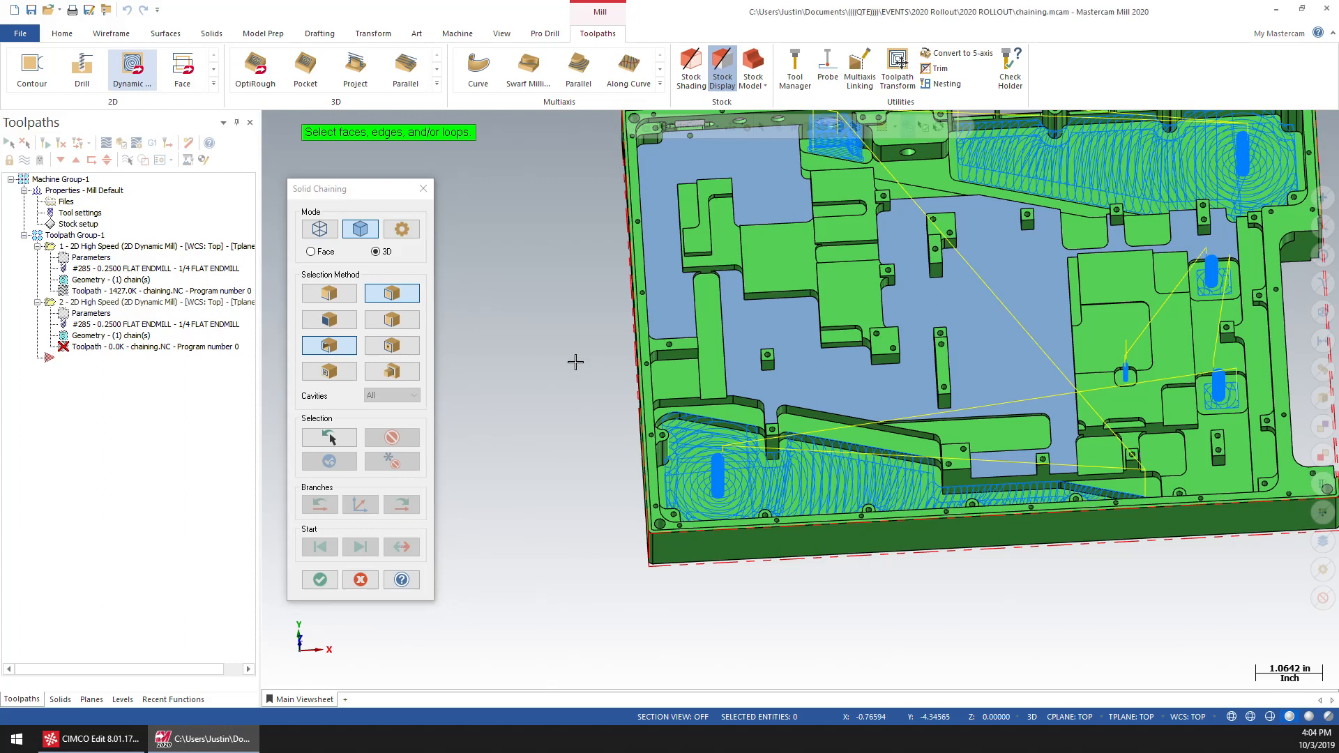
{"action": "scroll", "coordinate": [758, 461], "scroll_direction": "up", "scroll_amount": 3}
{"action": "left_click", "coordinate": [655, 436]}
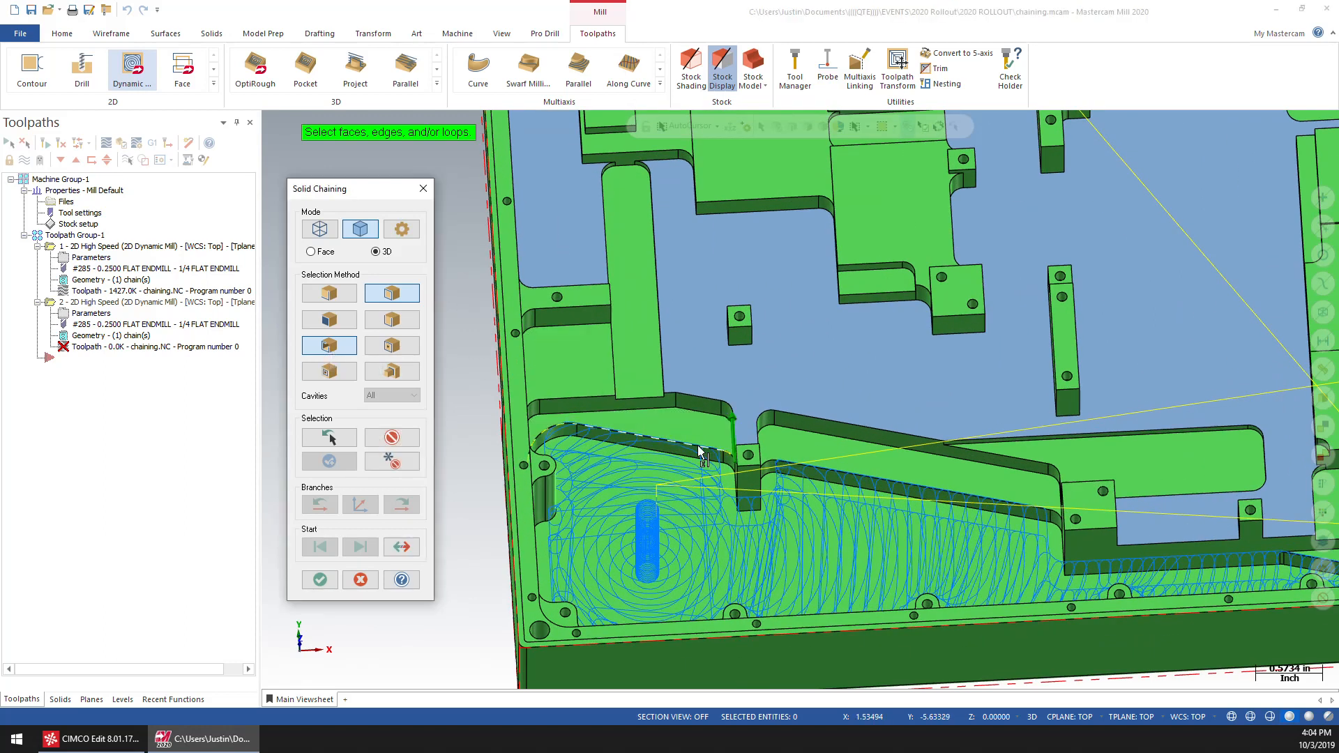
{"action": "scroll", "coordinate": [894, 468], "scroll_direction": "down", "scroll_amount": 2}
{"action": "middle_click_drag", "start_coordinate": [893, 468], "coordinate": [587, 449], "text": "shift"}
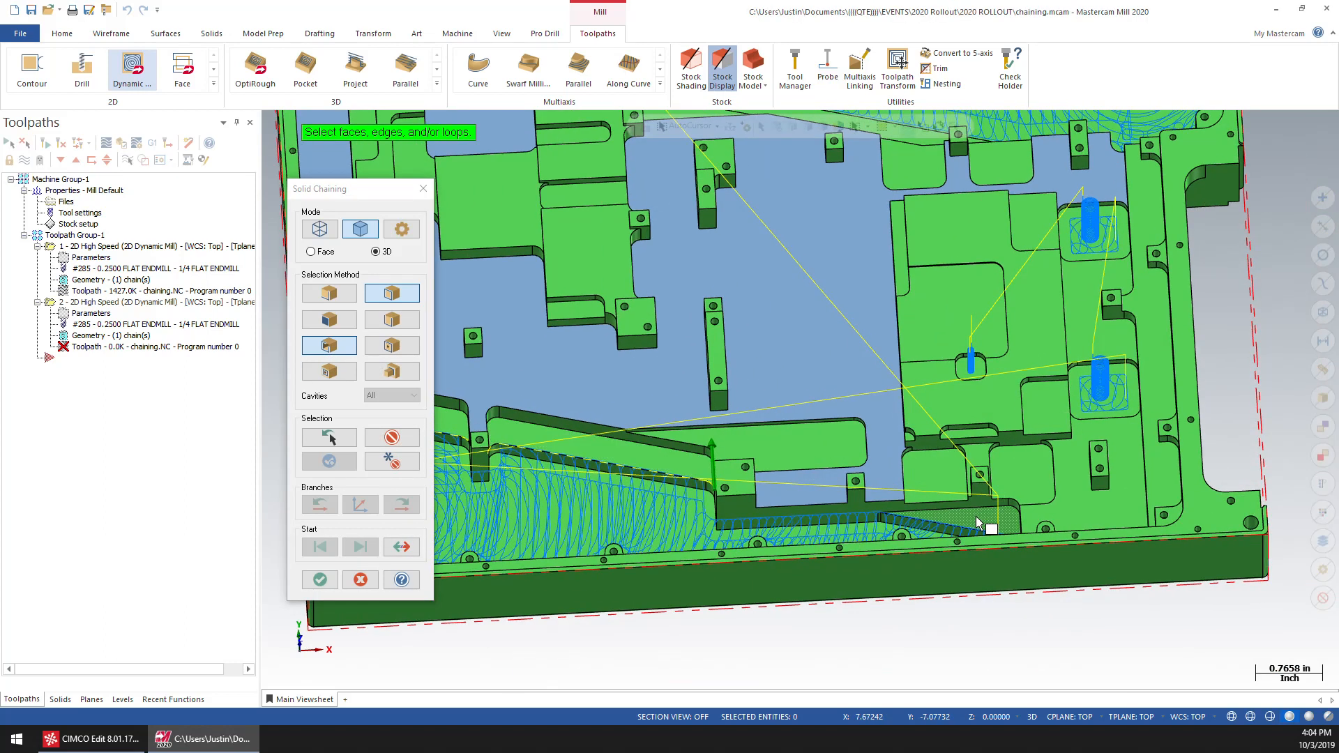
{"action": "middle_click_drag", "start_coordinate": [834, 454], "coordinate": [719, 732], "text": "shift"}
Step: Add the rear ledge's and raised block's open edges beside the rear pockets to the air regions and accept the chain
{"action": "scroll", "coordinate": [613, 401], "scroll_direction": "down", "scroll_amount": 1}
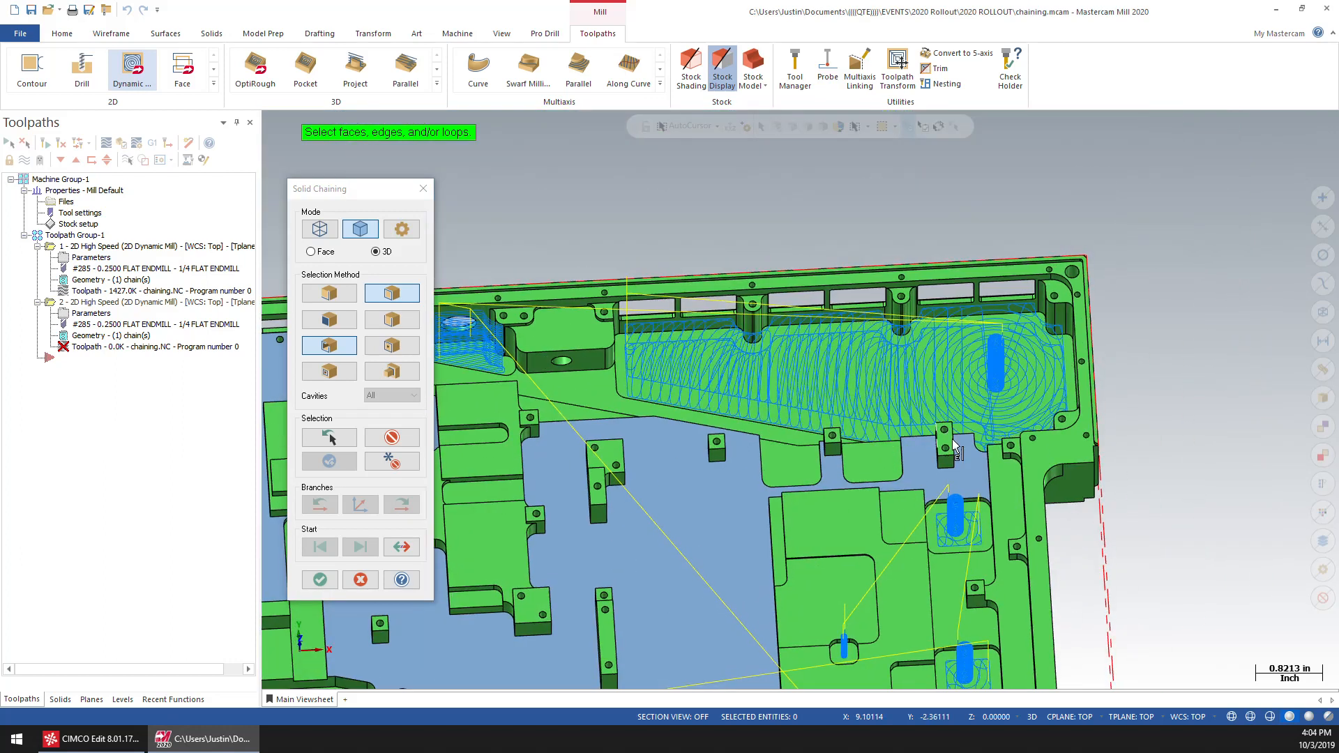
{"action": "scroll", "coordinate": [614, 401], "scroll_direction": "down", "scroll_amount": 3}
{"action": "middle_click_drag", "start_coordinate": [937, 496], "coordinate": [931, 540]}
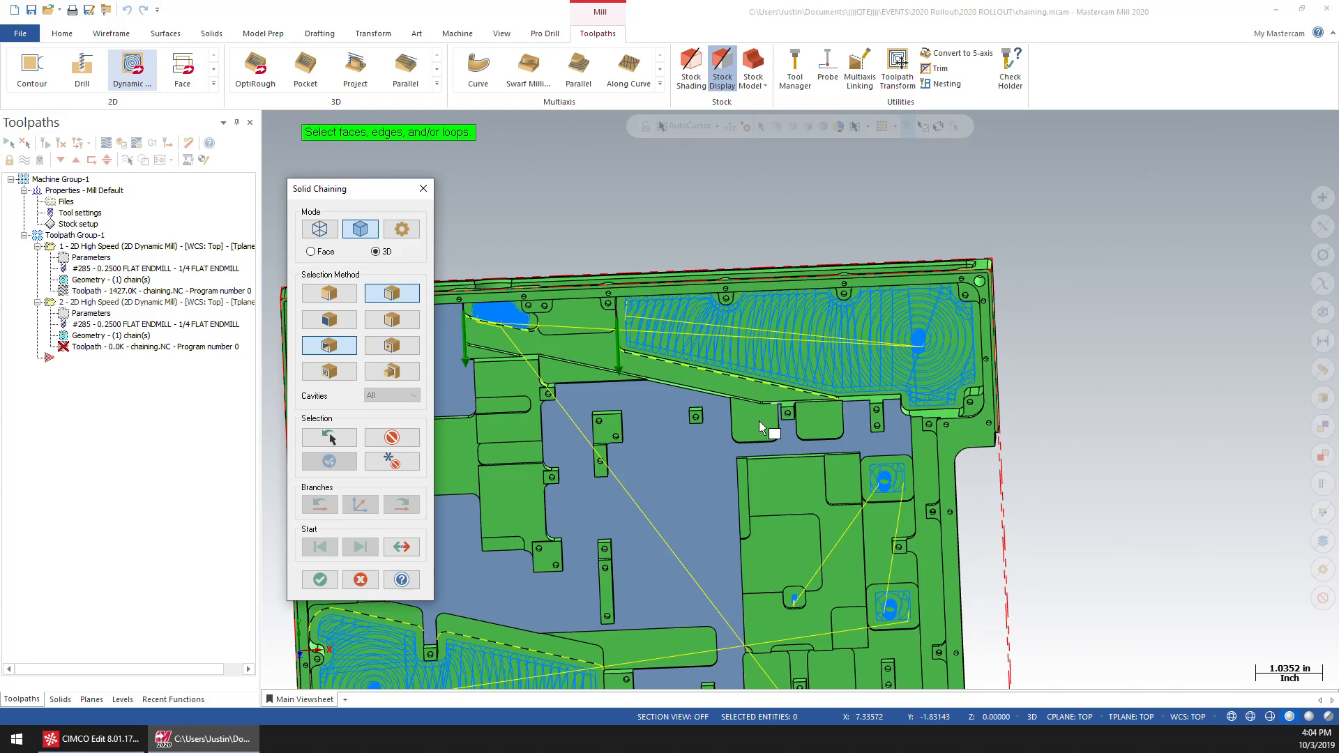
{"action": "scroll", "coordinate": [809, 395], "scroll_direction": "down", "scroll_amount": 3}
{"action": "scroll", "coordinate": [708, 370], "scroll_direction": "up", "scroll_amount": 3}
{"action": "left_click", "coordinate": [708, 347]}
{"action": "scroll", "coordinate": [587, 523], "scroll_direction": "up", "scroll_amount": 1}
{"action": "middle_click_drag", "start_coordinate": [588, 523], "coordinate": [653, 425], "text": "shift"}
{"action": "left_click", "coordinate": [322, 584]}
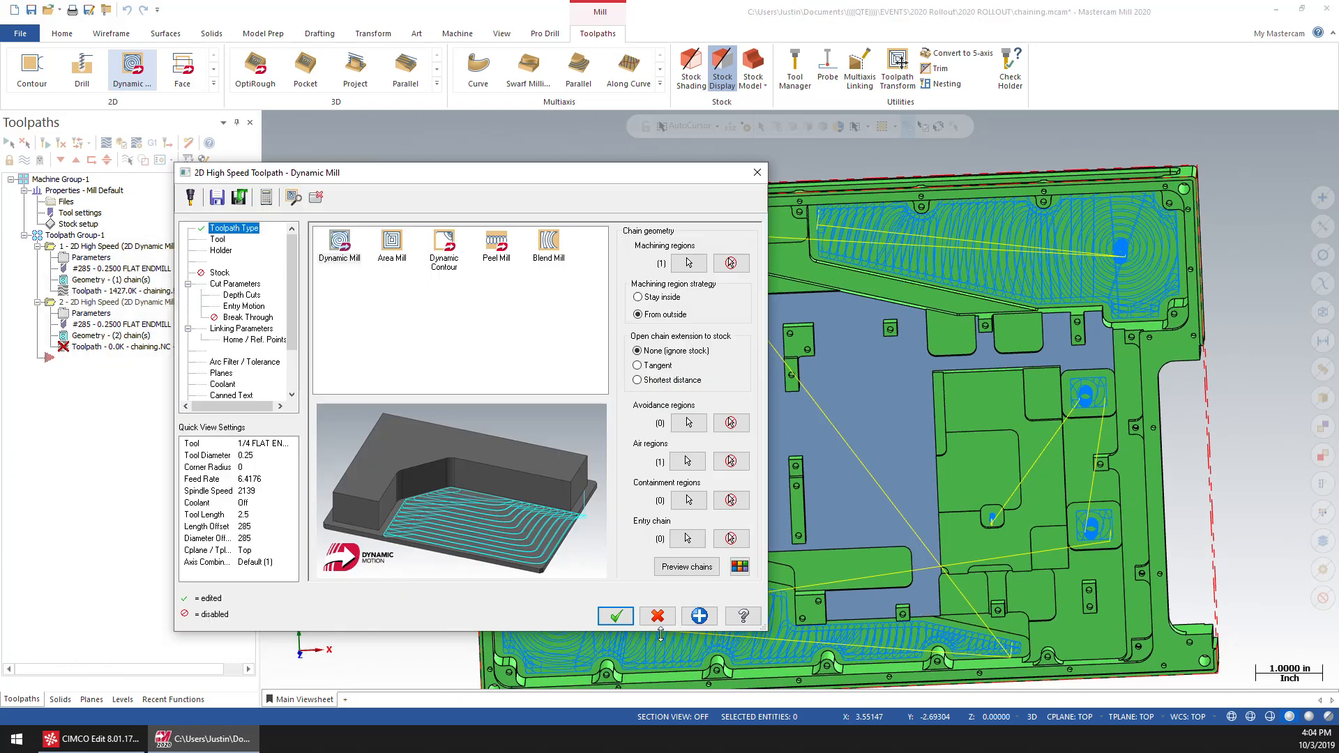
Step: Preview the chains and examine the machining and air regions over the front and rear ledges
{"action": "left_click", "coordinate": [687, 567]}
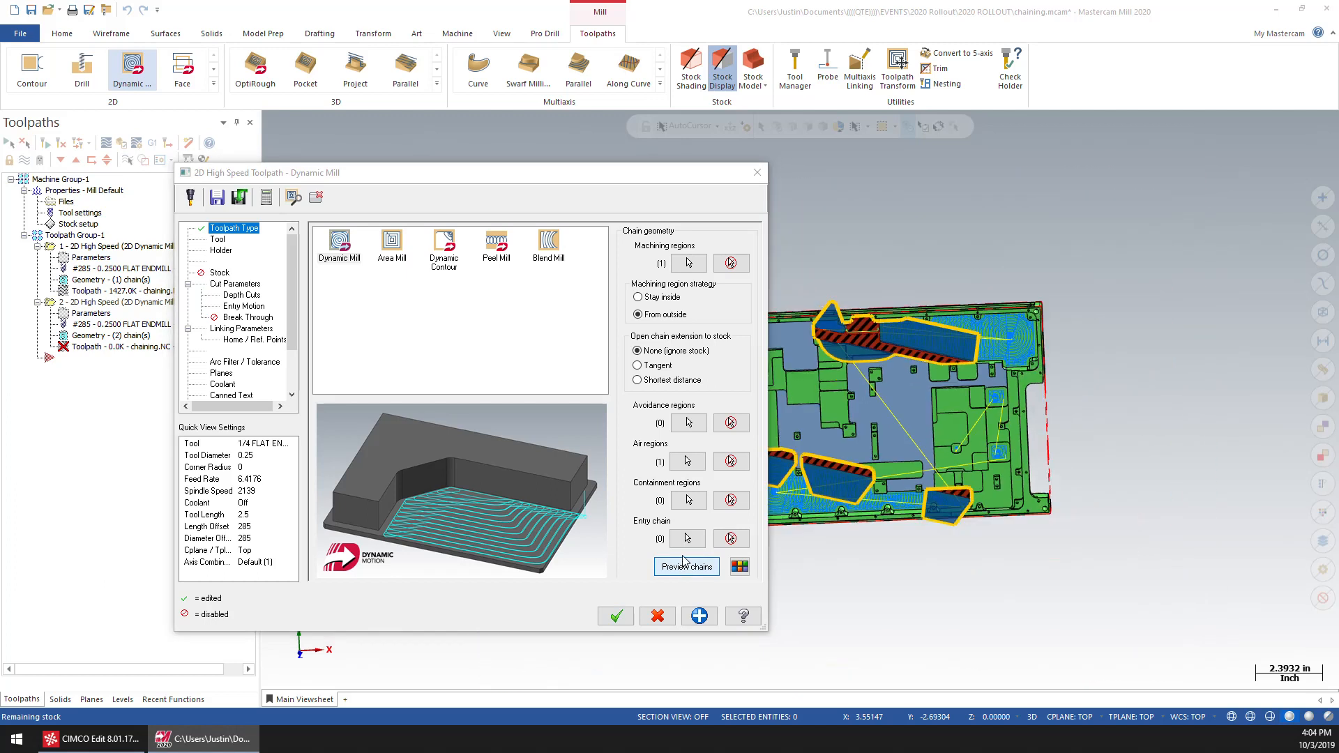
{"action": "middle_click_drag", "start_coordinate": [963, 261], "coordinate": [965, 386], "text": "shift"}
{"action": "scroll", "coordinate": [956, 448], "scroll_direction": "down", "scroll_amount": 2}
{"action": "middle_click_drag", "start_coordinate": [948, 572], "coordinate": [927, 449], "text": "shift"}
{"action": "scroll", "coordinate": [1031, 385], "scroll_direction": "up", "scroll_amount": 2}
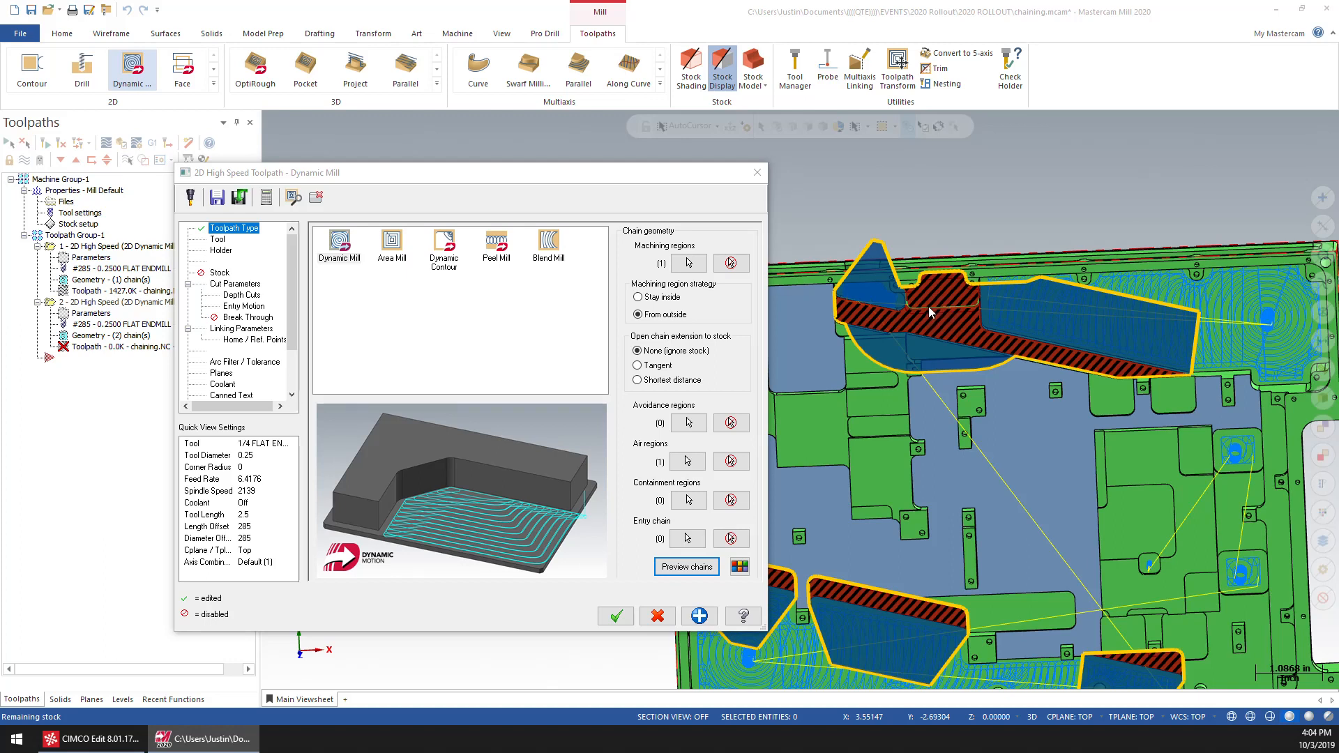
Step: Delete the raised block's edges from the air region chain in the Chain Manager and accept the change
{"action": "left_click", "coordinate": [689, 455]}
{"action": "scroll", "coordinate": [851, 267], "scroll_direction": "up", "scroll_amount": 5}
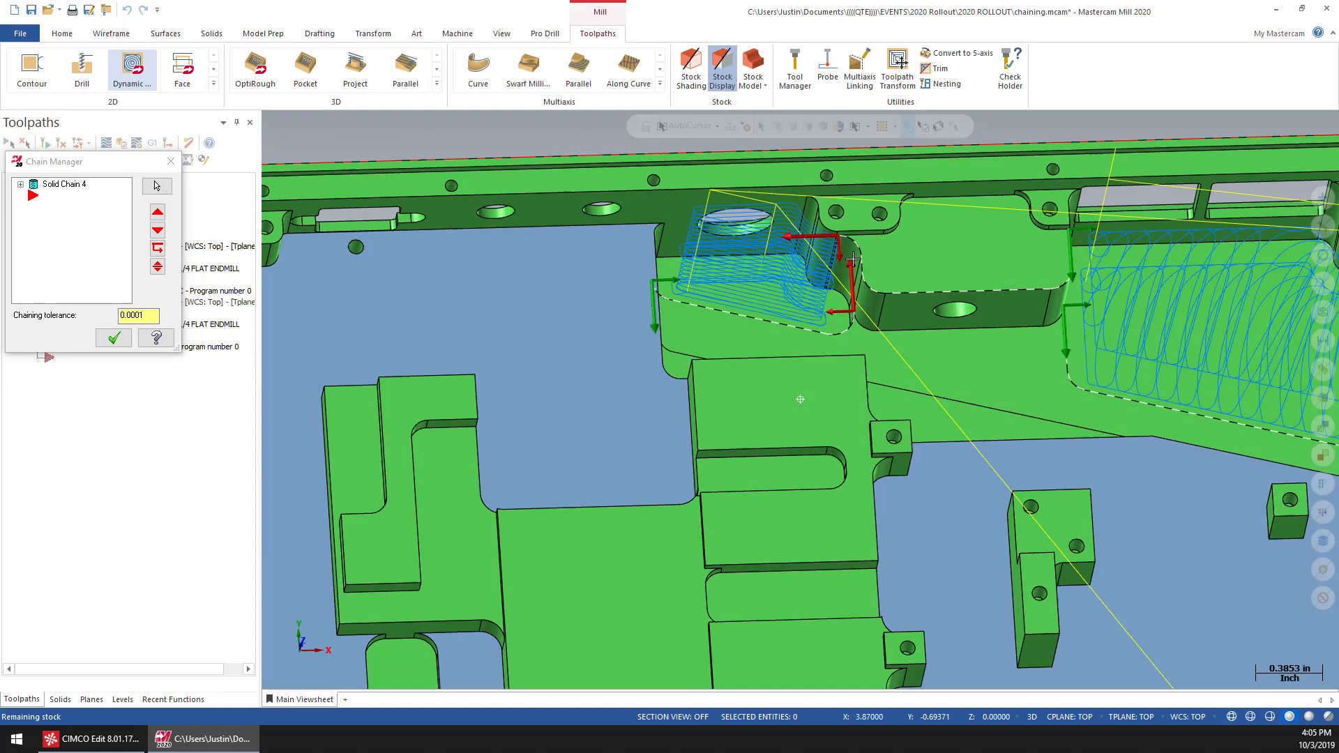
{"action": "left_click", "coordinate": [20, 184]}
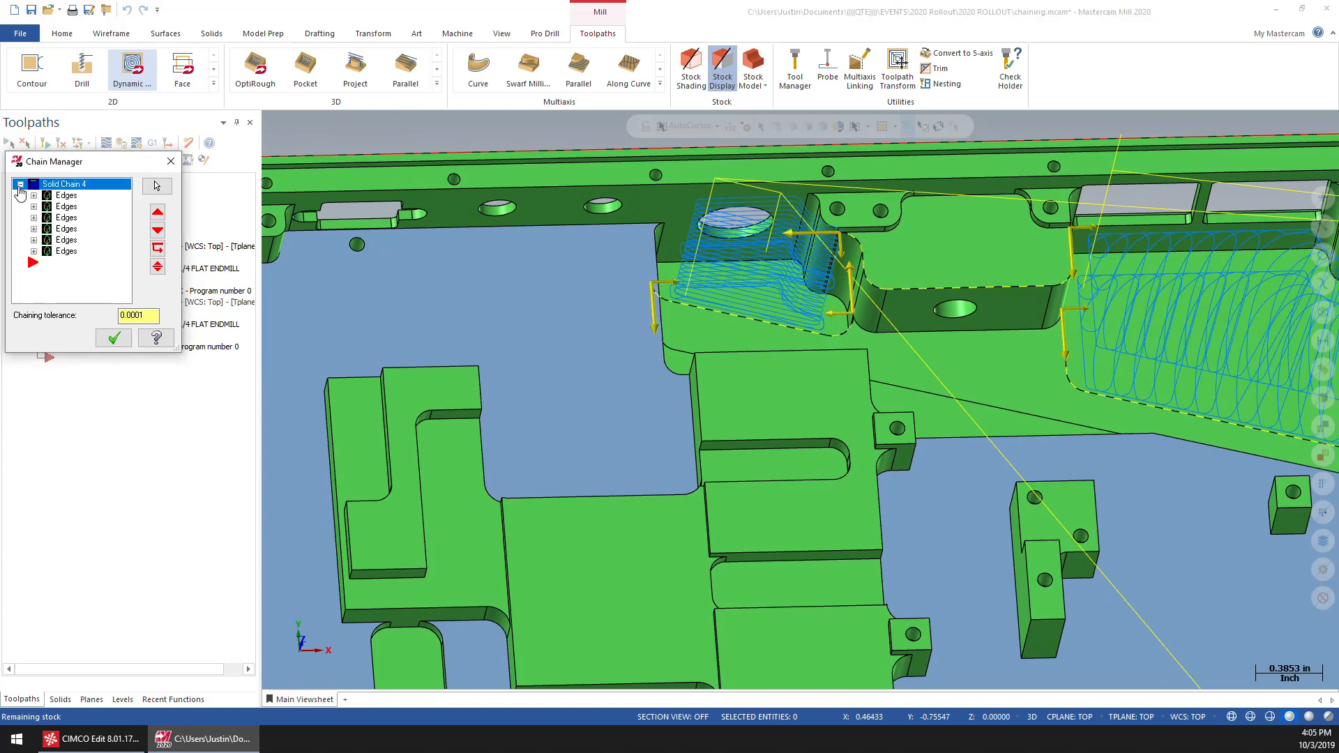
{"action": "left_click", "coordinate": [67, 251]}
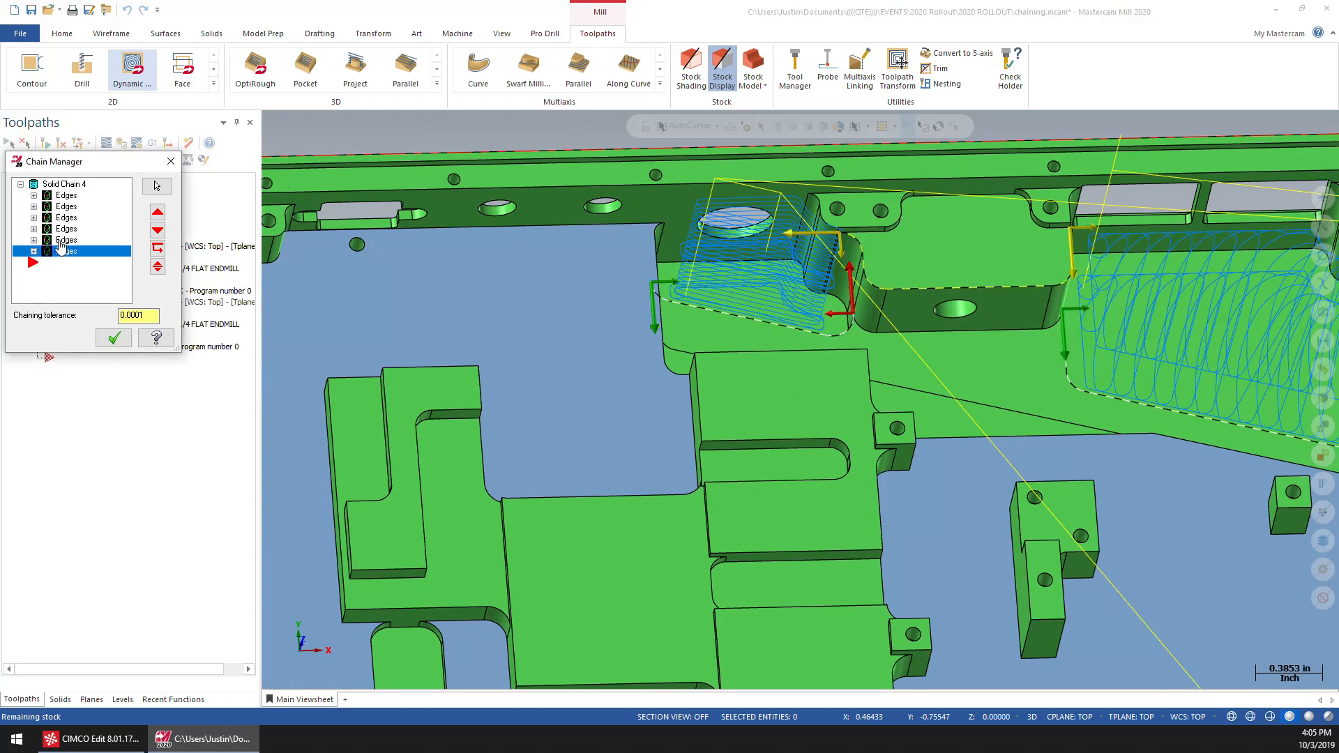
{"action": "key", "text": "Delete"}
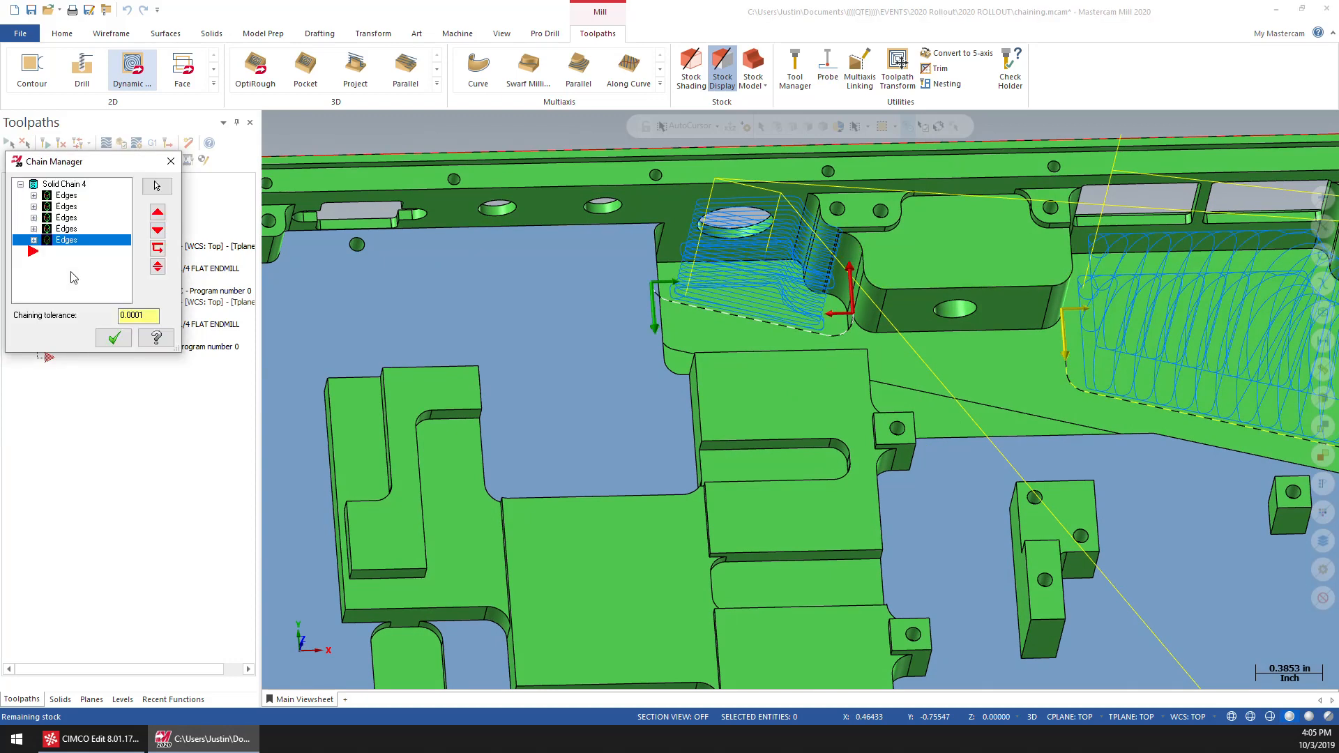
{"action": "left_click", "coordinate": [113, 339]}
Step: Delete the raised block's loop from the machining region chain in the Chain Manager and accept the change
{"action": "left_click", "coordinate": [690, 263]}
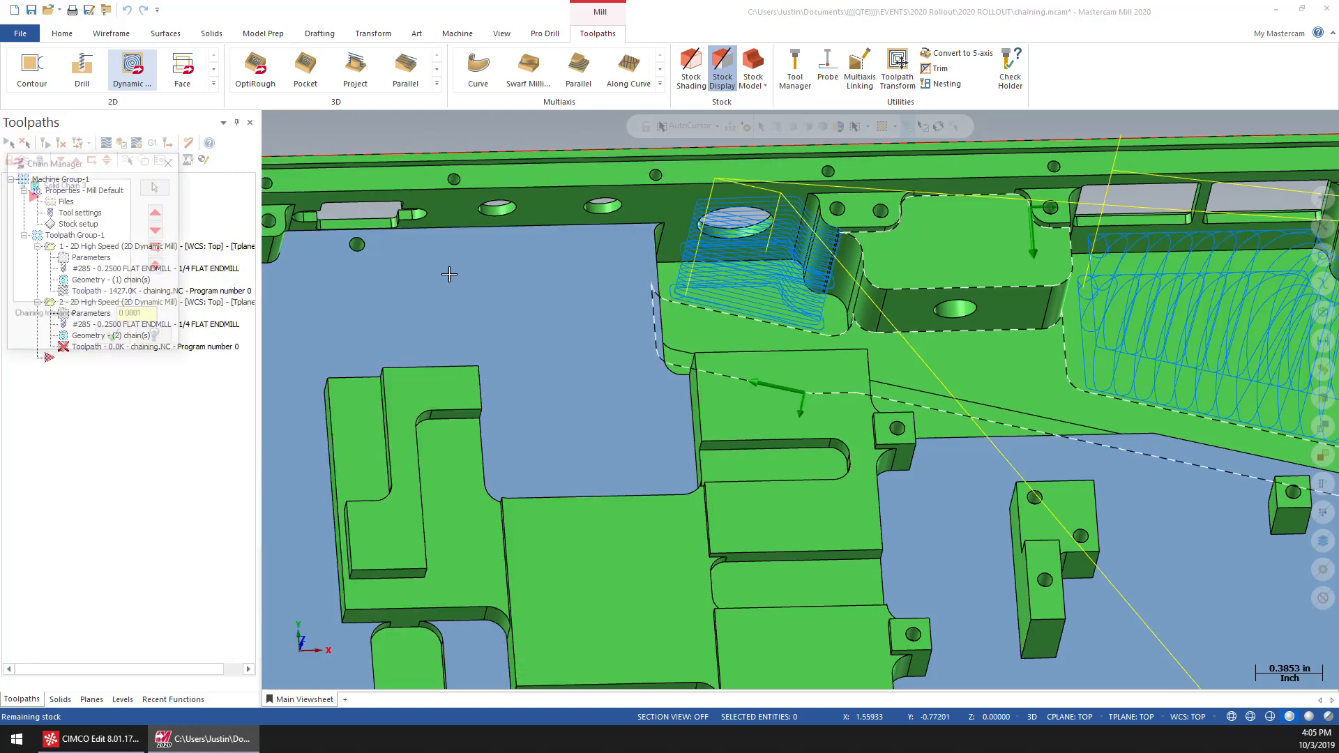
{"action": "left_click", "coordinate": [22, 185]}
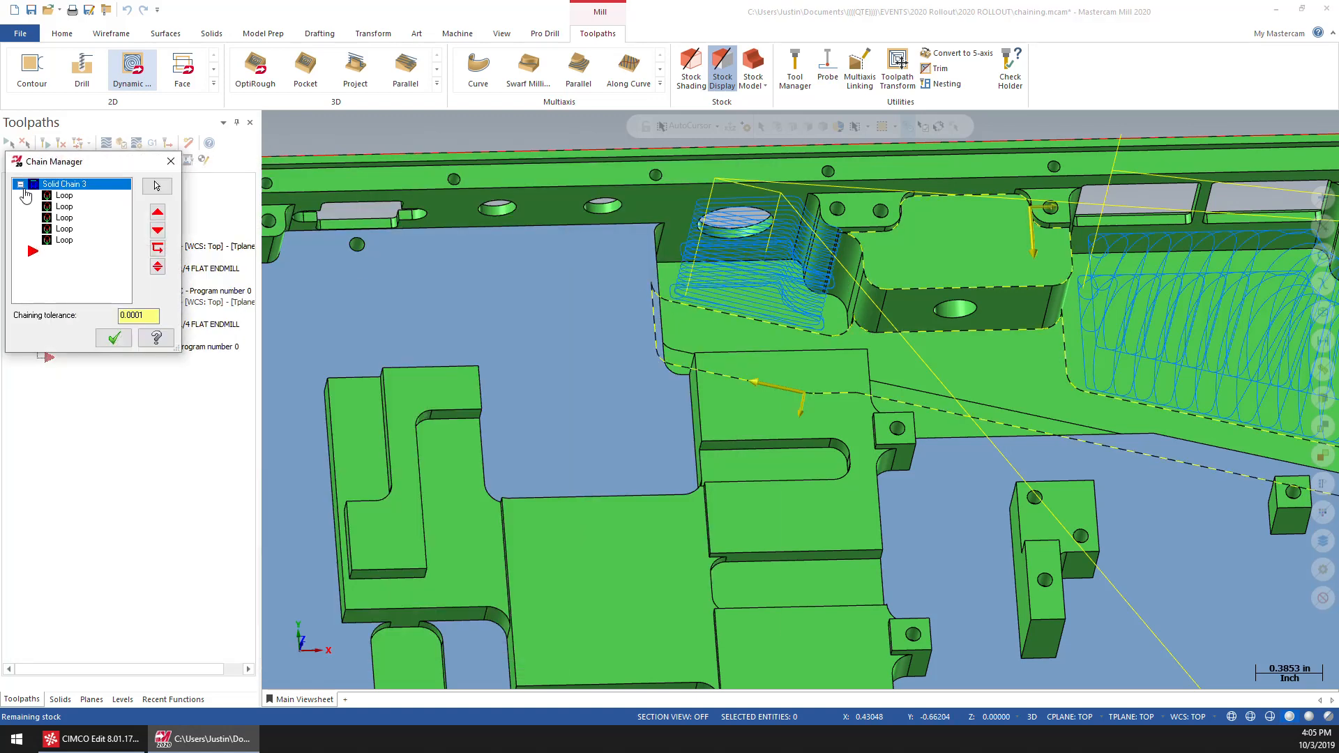
{"action": "left_click", "coordinate": [63, 240]}
{"action": "key", "text": "Delete"}
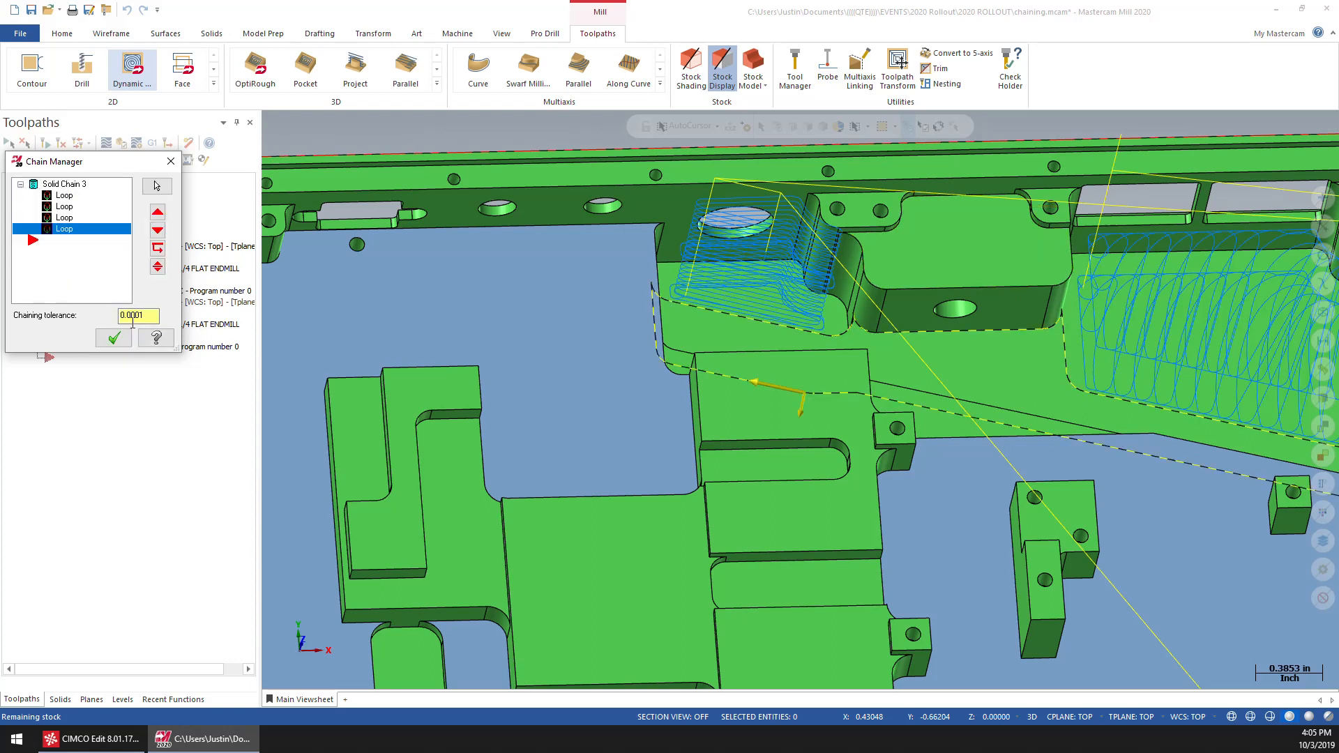
{"action": "left_click", "coordinate": [114, 338]}
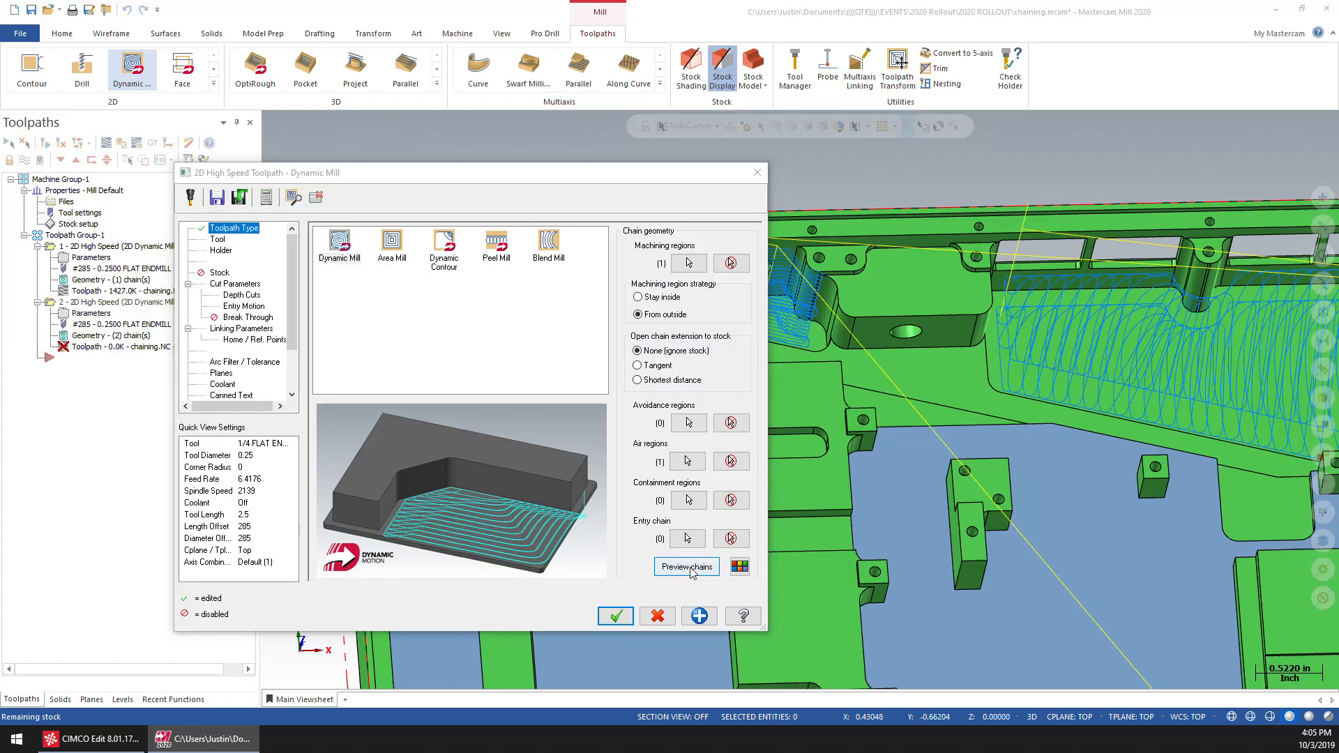
Step: Preview the chains and generate the second Dynamic Mill toolpath, displaying only the selected operation's toolpath
{"action": "left_click", "coordinate": [691, 568]}
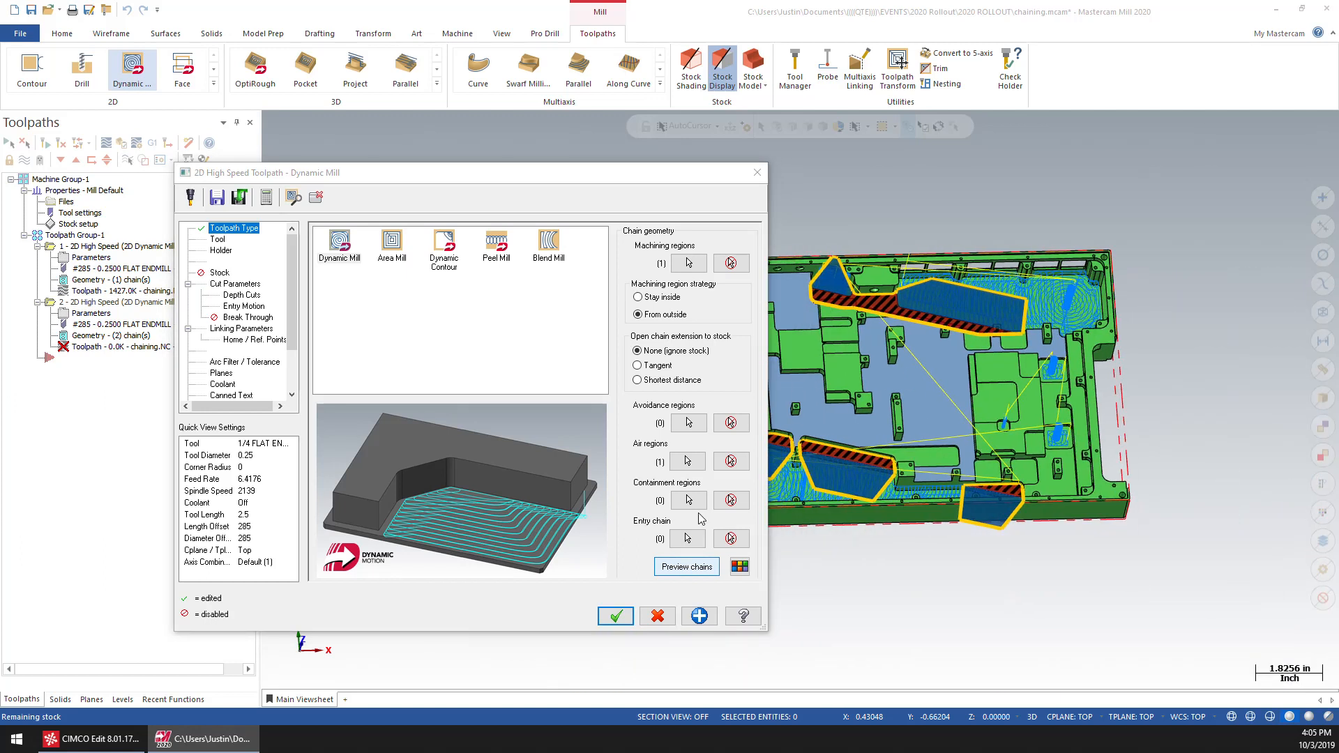
{"action": "left_click", "coordinate": [617, 617]}
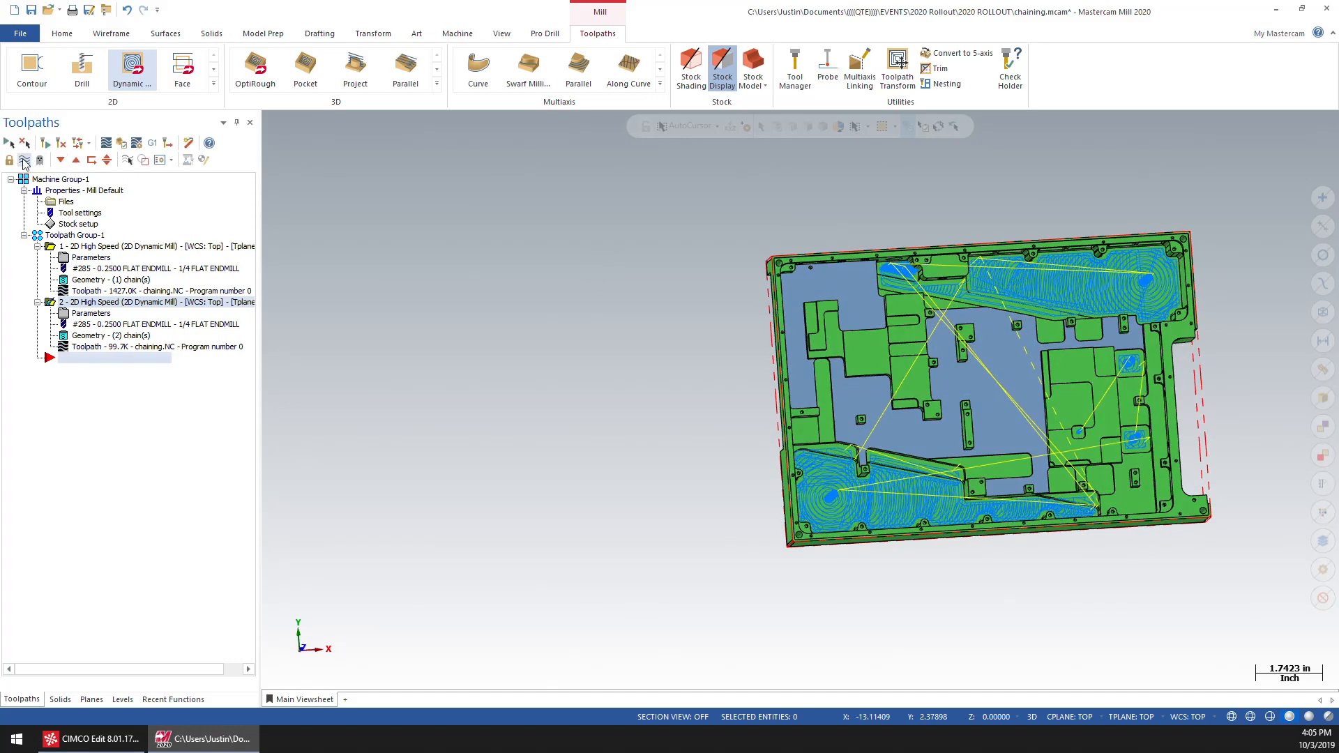
{"action": "left_click", "coordinate": [127, 161]}
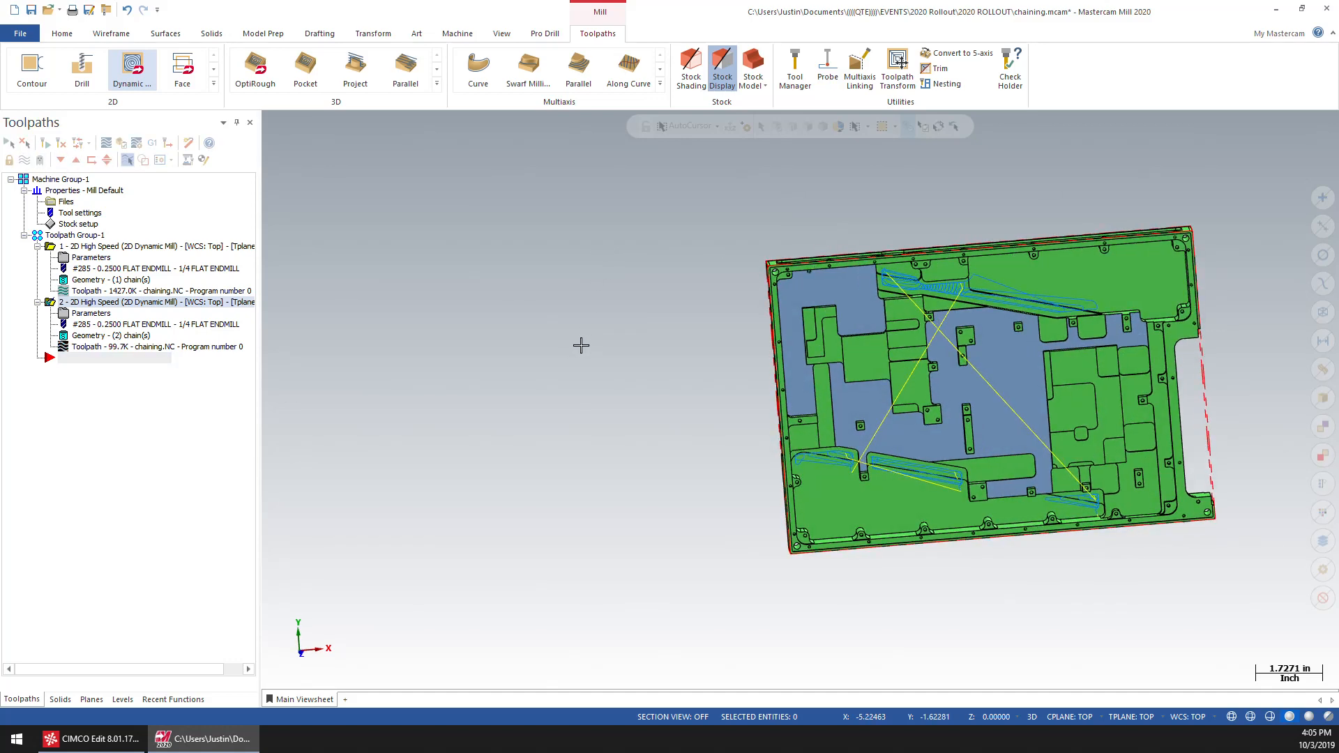
Step: Backplot the second Dynamic Mill toolpath and examine the tool motion along the front ledge
{"action": "scroll", "coordinate": [667, 404], "scroll_direction": "up", "scroll_amount": 4}
{"action": "scroll", "coordinate": [738, 468], "scroll_direction": "up", "scroll_amount": 1}
{"action": "left_click", "coordinate": [149, 348]}
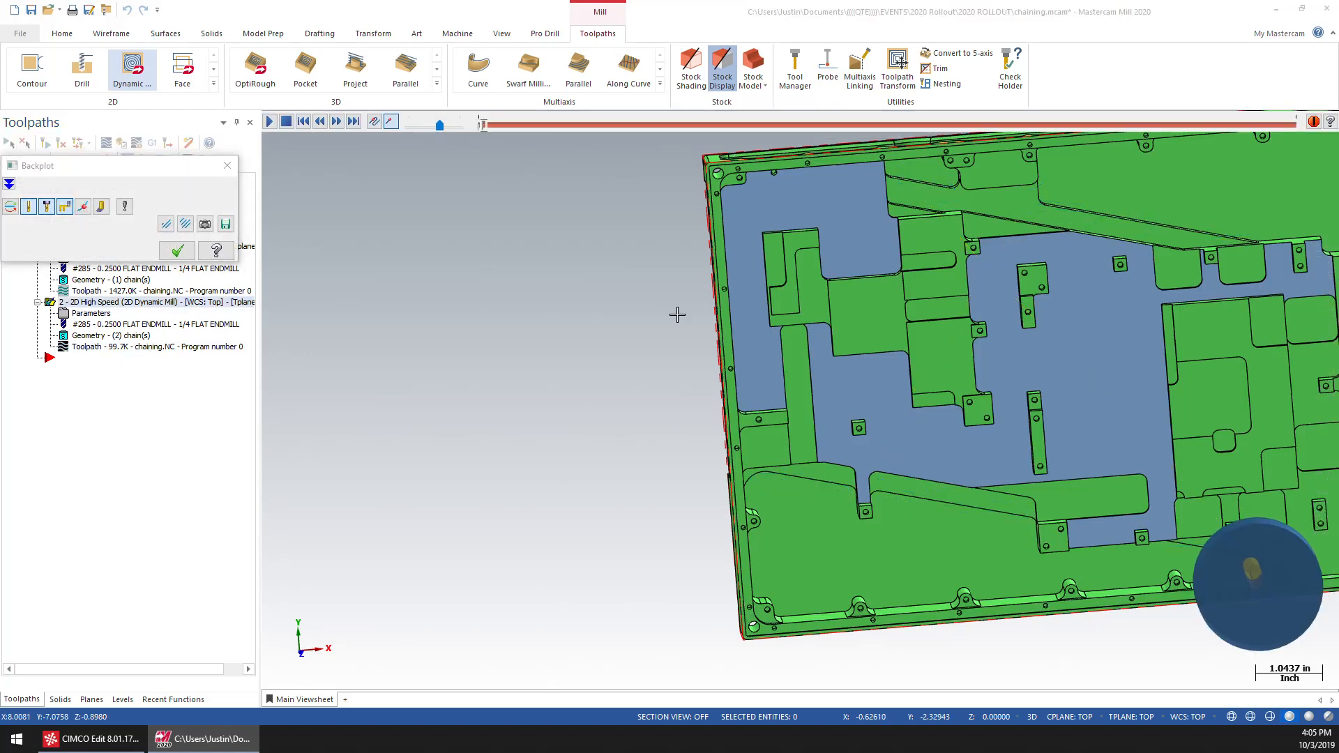
{"action": "middle_click_drag", "start_coordinate": [865, 426], "coordinate": [974, 524]}
{"action": "scroll", "coordinate": [975, 524], "scroll_direction": "up", "scroll_amount": 3}
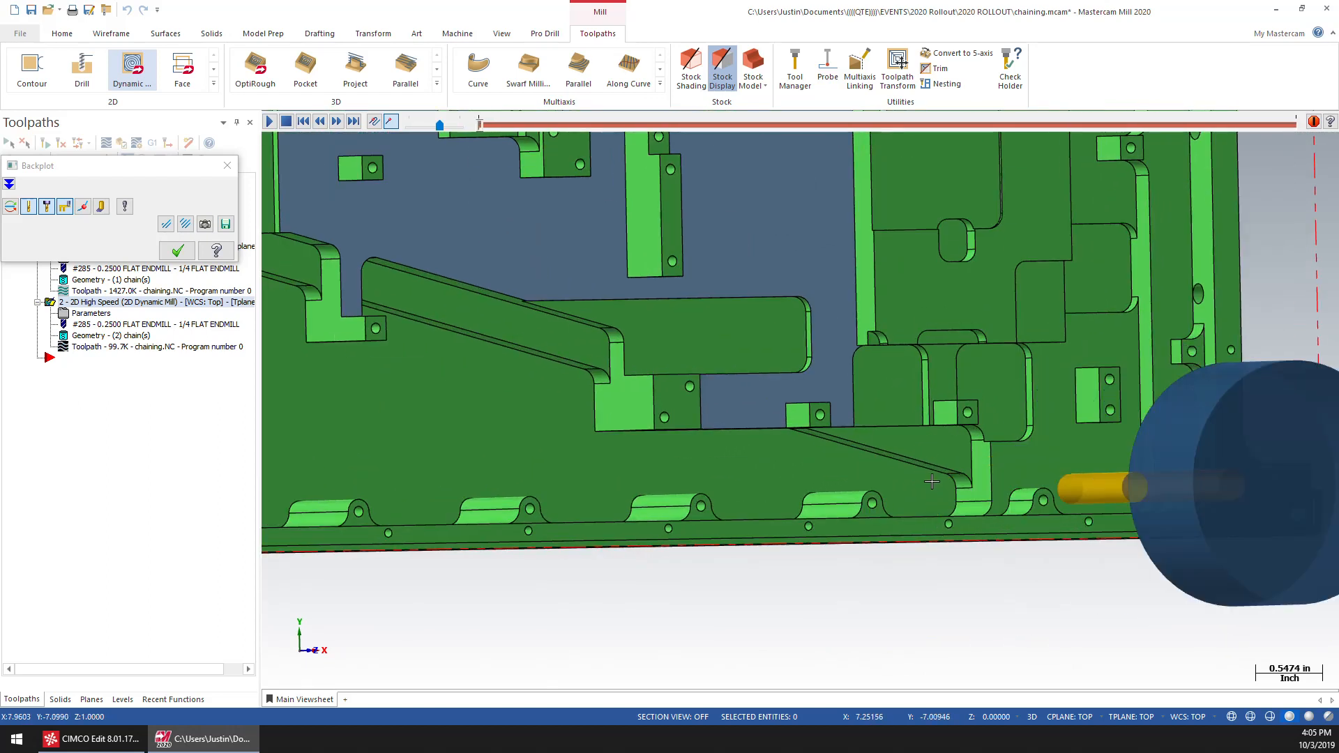
{"action": "middle_click_drag", "start_coordinate": [932, 482], "coordinate": [890, 406]}
{"action": "middle_click_drag", "start_coordinate": [820, 452], "coordinate": [834, 491]}
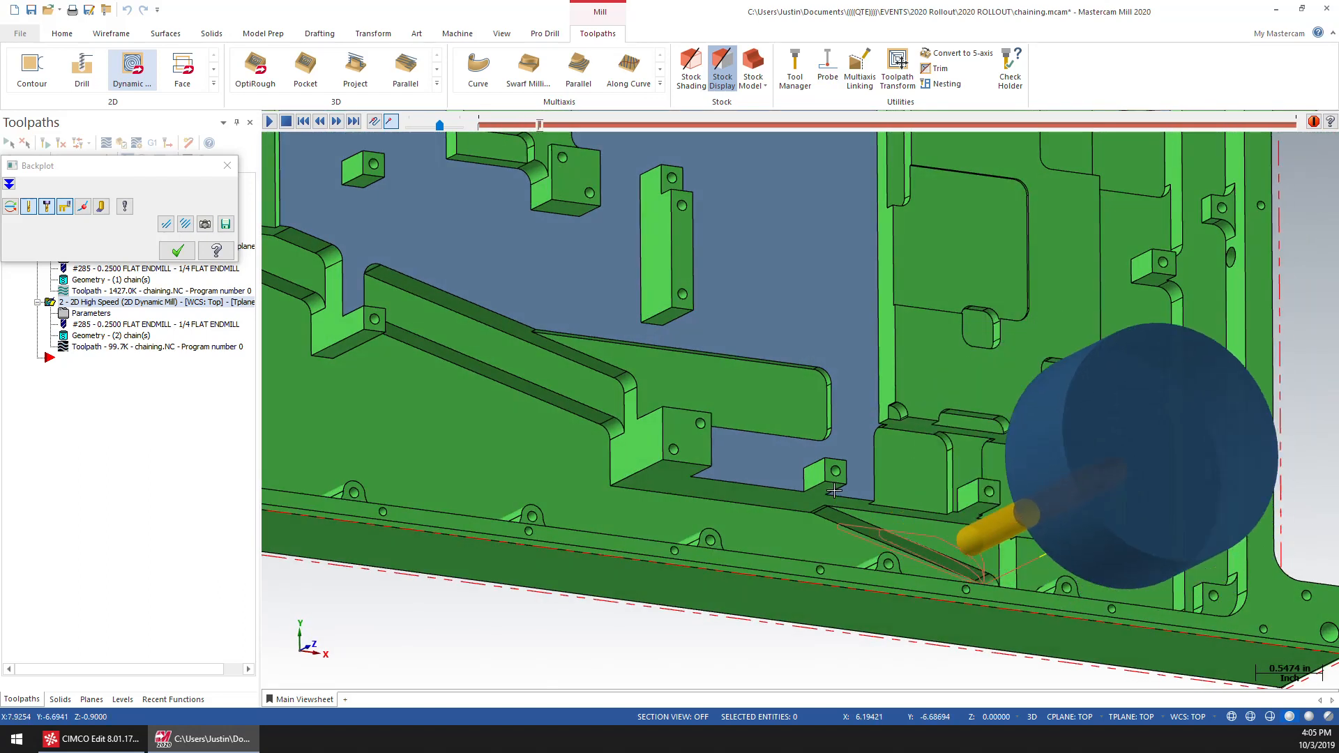
{"action": "middle_click_drag", "start_coordinate": [753, 404], "coordinate": [843, 465]}
{"action": "left_click", "coordinate": [179, 251]}
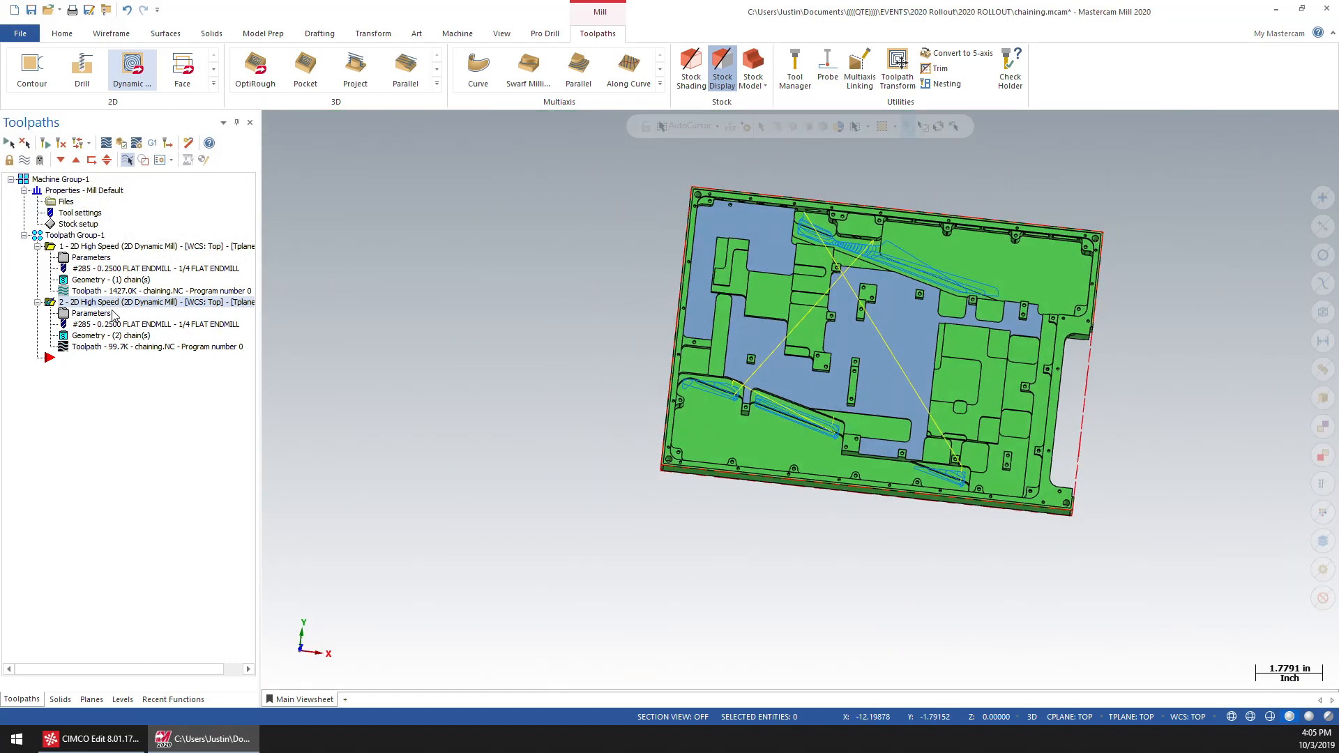
Step: Start a third Dynamic Mill toolpath and chain the loops of the narrow strip, front shelf, two front pads and two rear pads as machining regions
{"action": "left_click", "coordinate": [132, 66]}
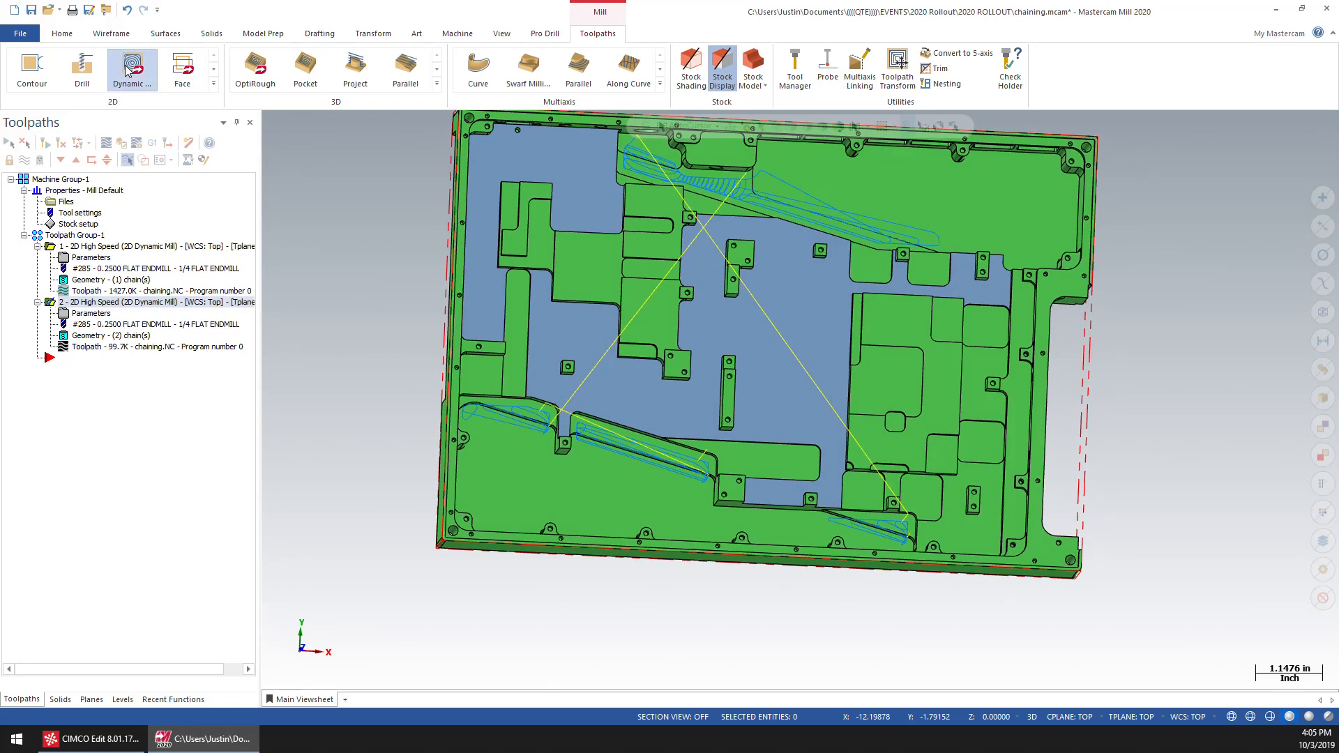
{"action": "scroll", "coordinate": [497, 396], "scroll_direction": "up", "scroll_amount": 2}
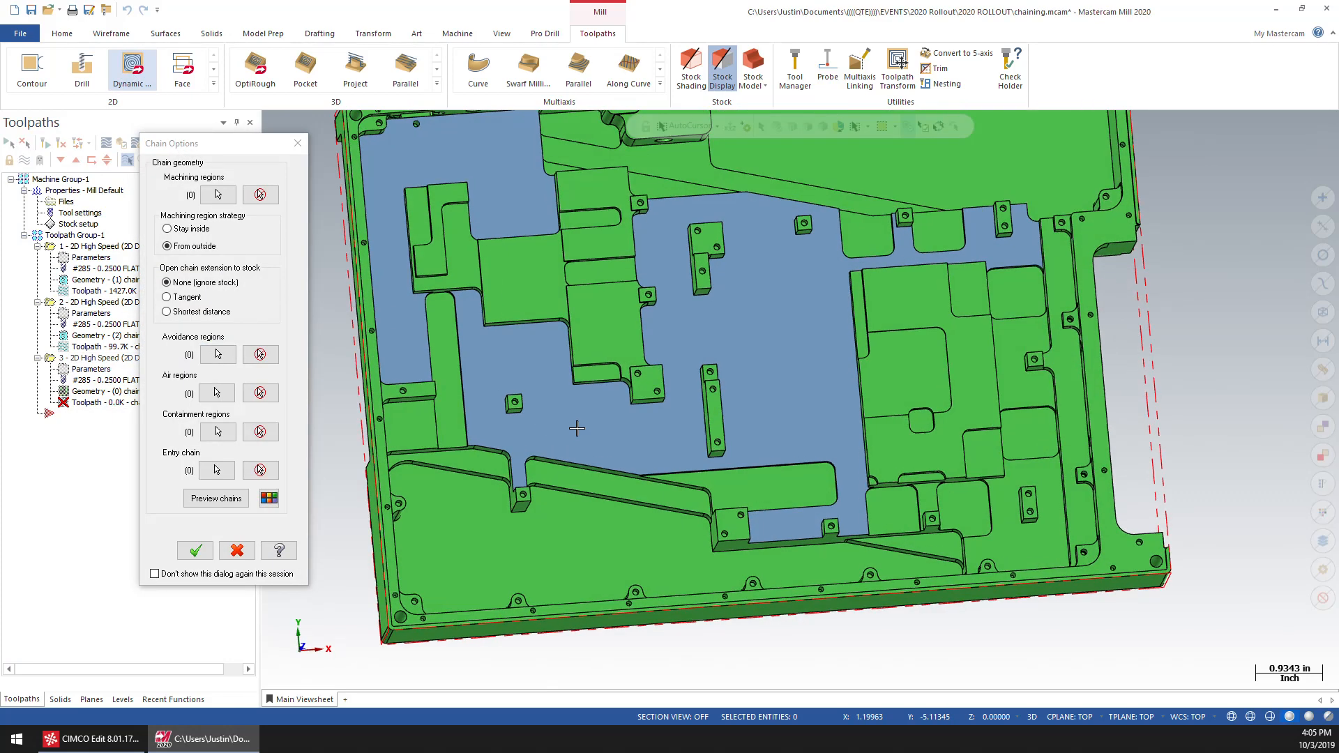
{"action": "left_click", "coordinate": [218, 194]}
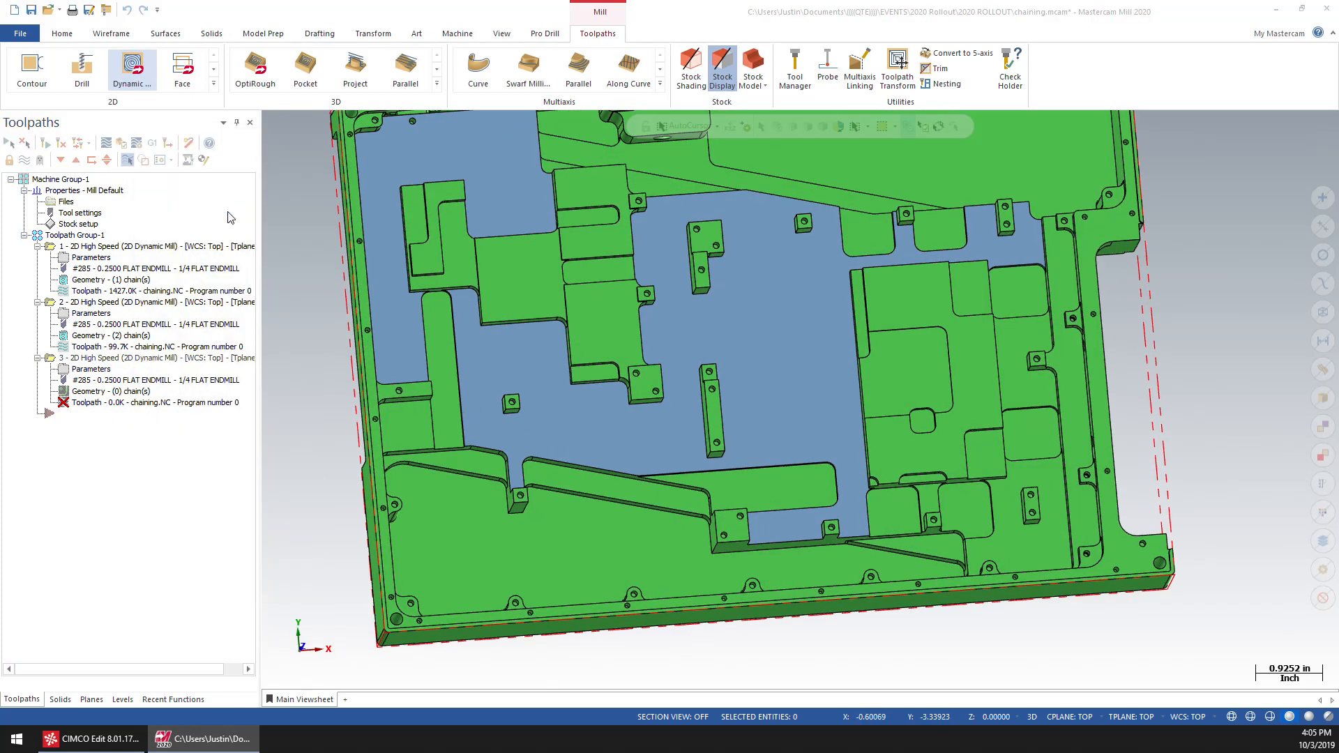
{"action": "left_click", "coordinate": [391, 345]}
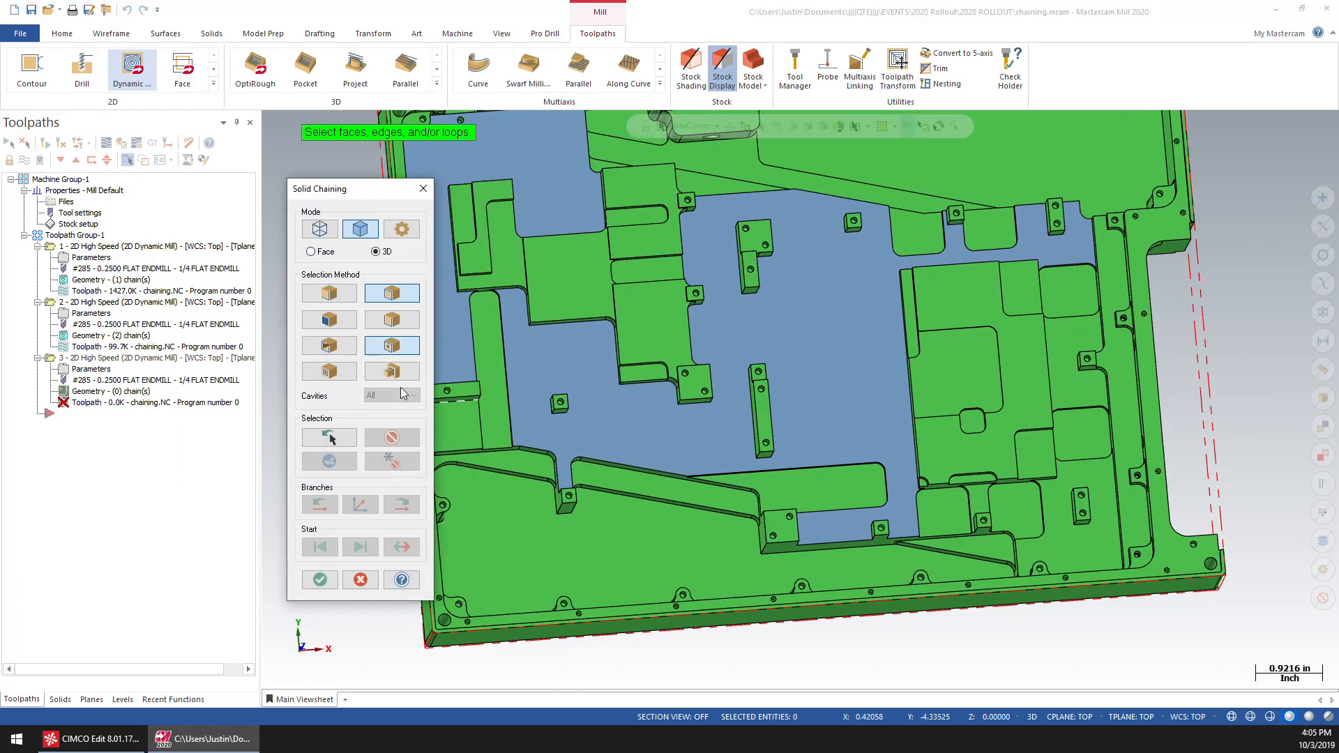
{"action": "left_click", "coordinate": [499, 395]}
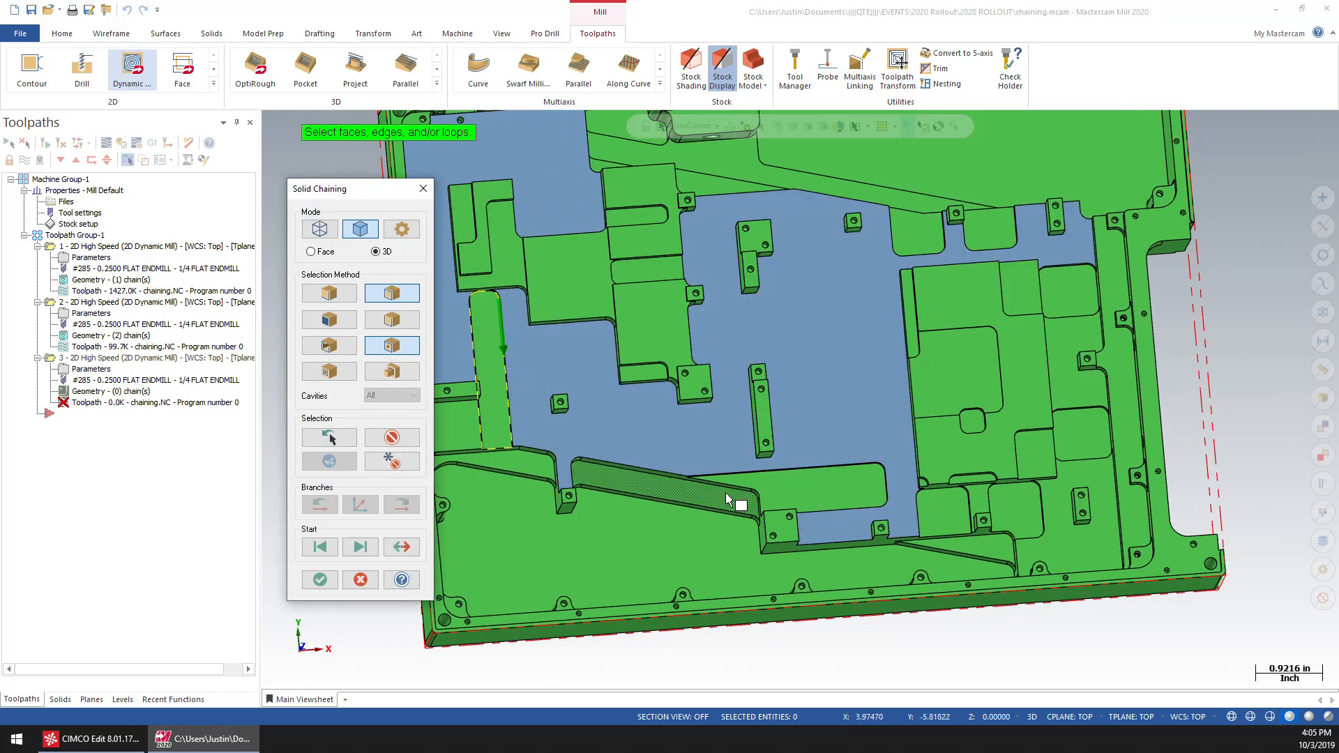
{"action": "left_click", "coordinate": [813, 496]}
{"action": "left_click", "coordinate": [949, 511]}
{"action": "left_click", "coordinate": [1009, 519]}
{"action": "left_click", "coordinate": [984, 290]}
{"action": "left_click", "coordinate": [940, 300]}
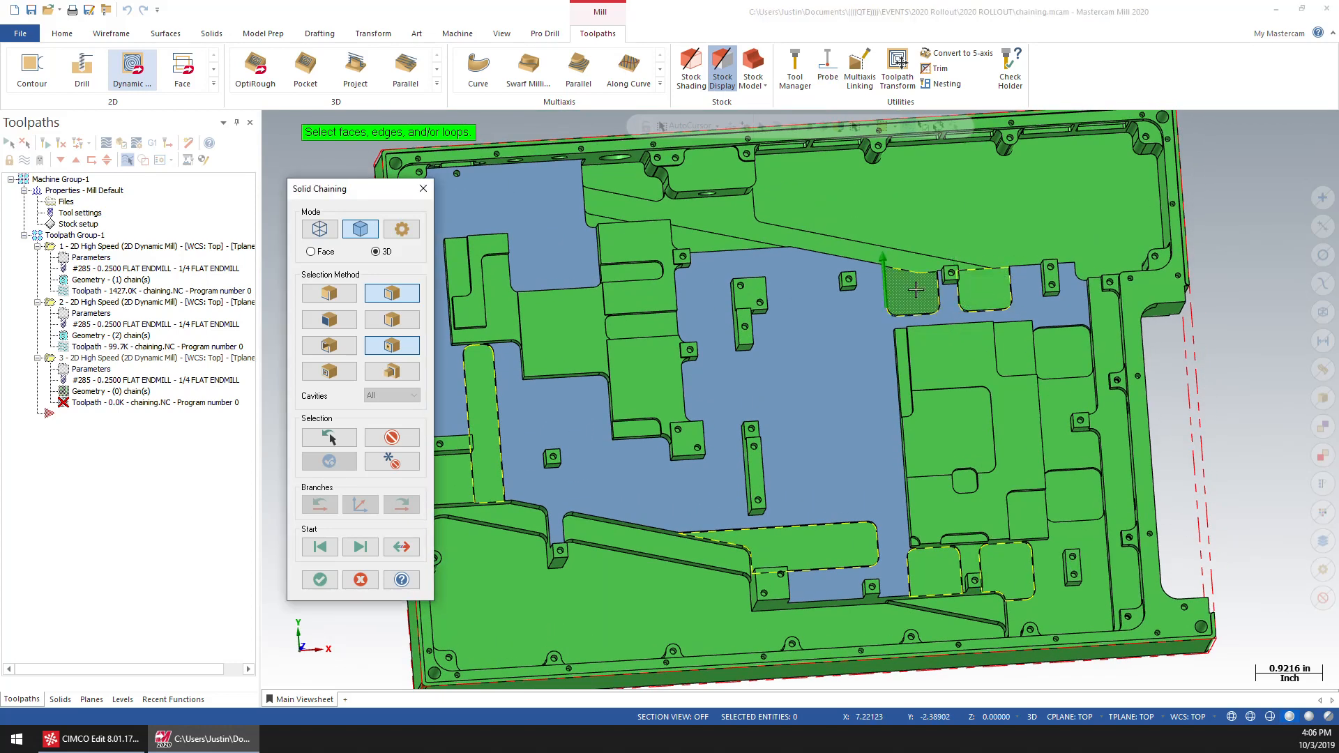
Step: Add the two small triangular rear ledges and the rear raised block's face to the machining regions and accept the chain
{"action": "left_click", "coordinate": [698, 240]}
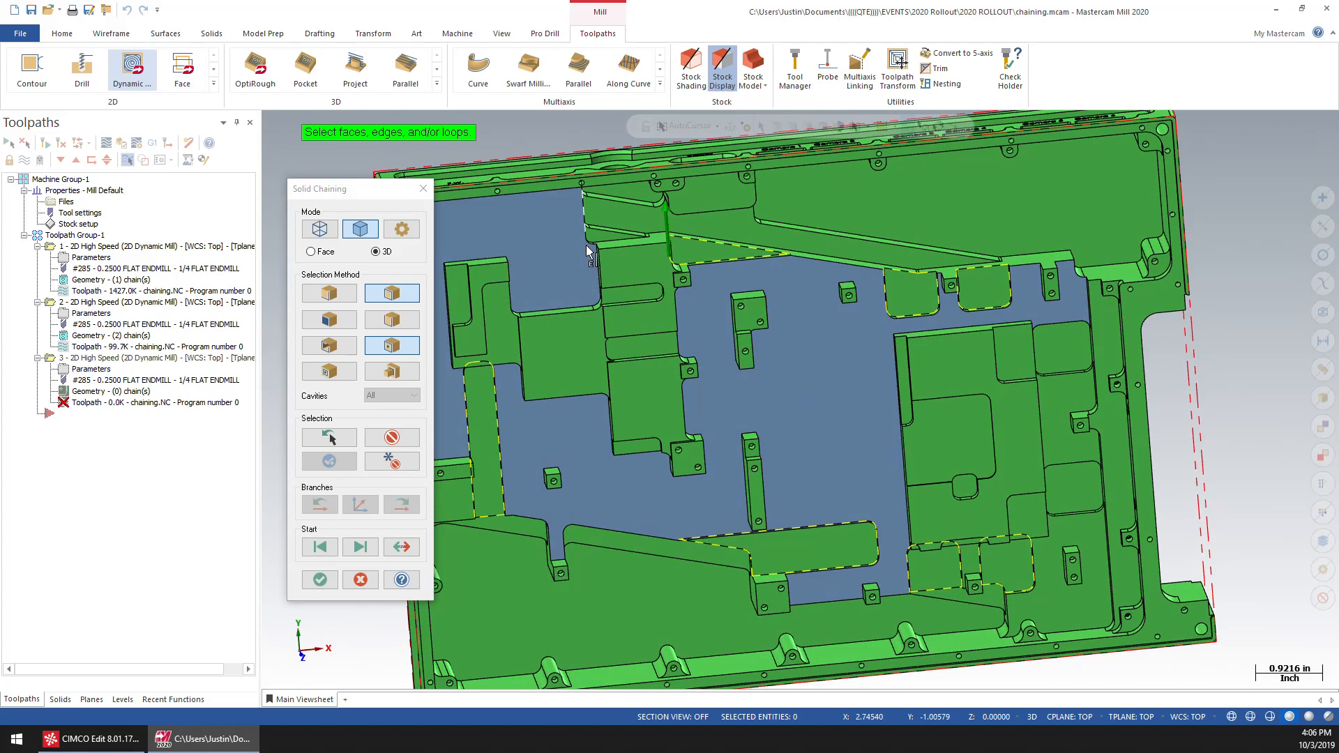
{"action": "scroll", "coordinate": [596, 238], "scroll_direction": "up", "scroll_amount": 5}
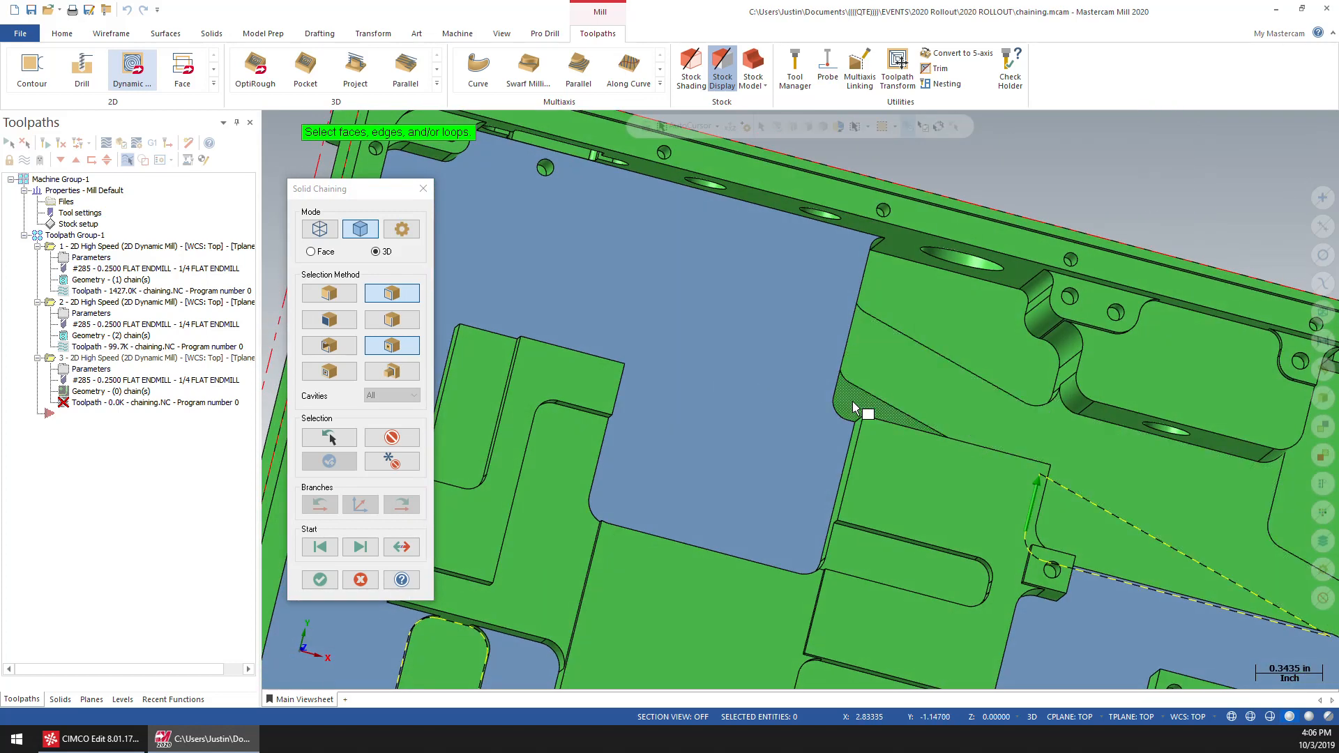
{"action": "scroll", "coordinate": [1000, 378], "scroll_direction": "down", "scroll_amount": 6}
{"action": "middle_click_drag", "start_coordinate": [505, 469], "coordinate": [526, 394], "text": "shift"}
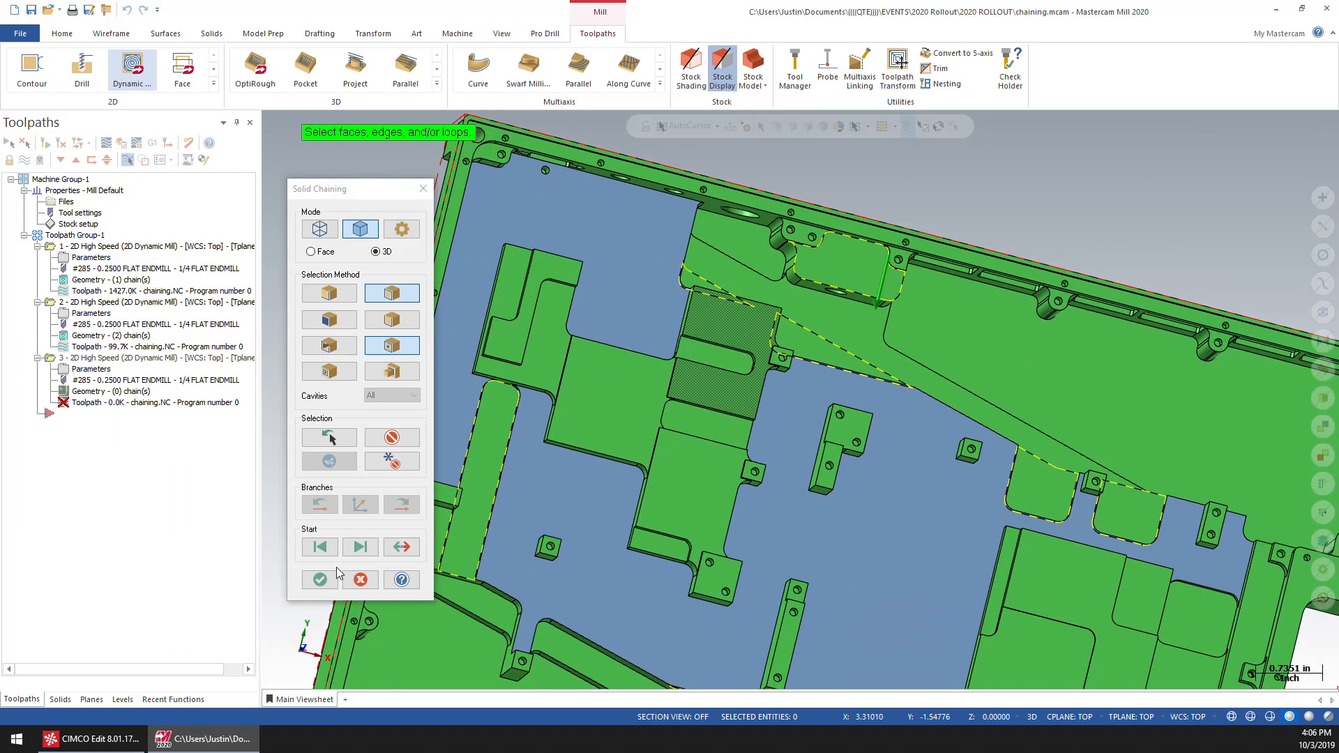
{"action": "scroll", "coordinate": [666, 424], "scroll_direction": "down", "scroll_amount": 1}
{"action": "middle_click_drag", "start_coordinate": [670, 425], "coordinate": [685, 332]}
{"action": "middle_click_drag", "start_coordinate": [722, 488], "coordinate": [691, 469]}
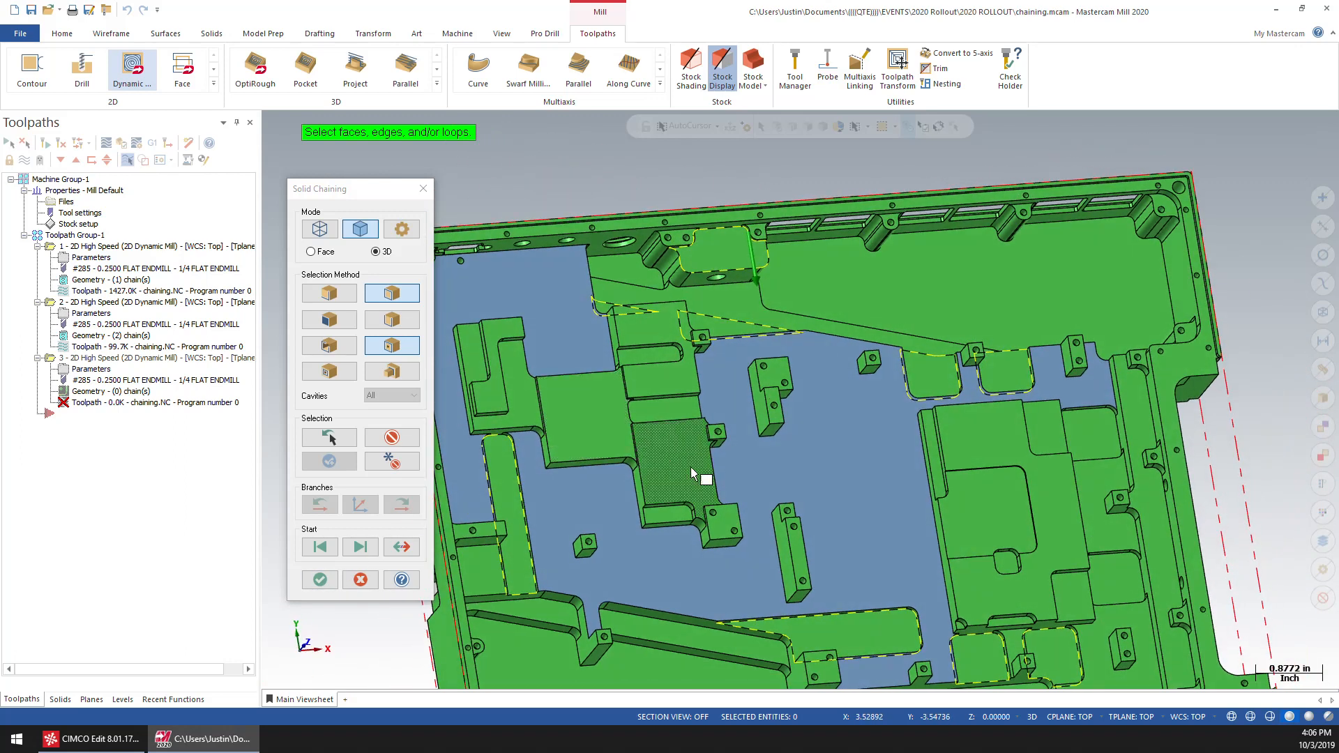
{"action": "middle_click_drag", "start_coordinate": [664, 337], "coordinate": [714, 507]}
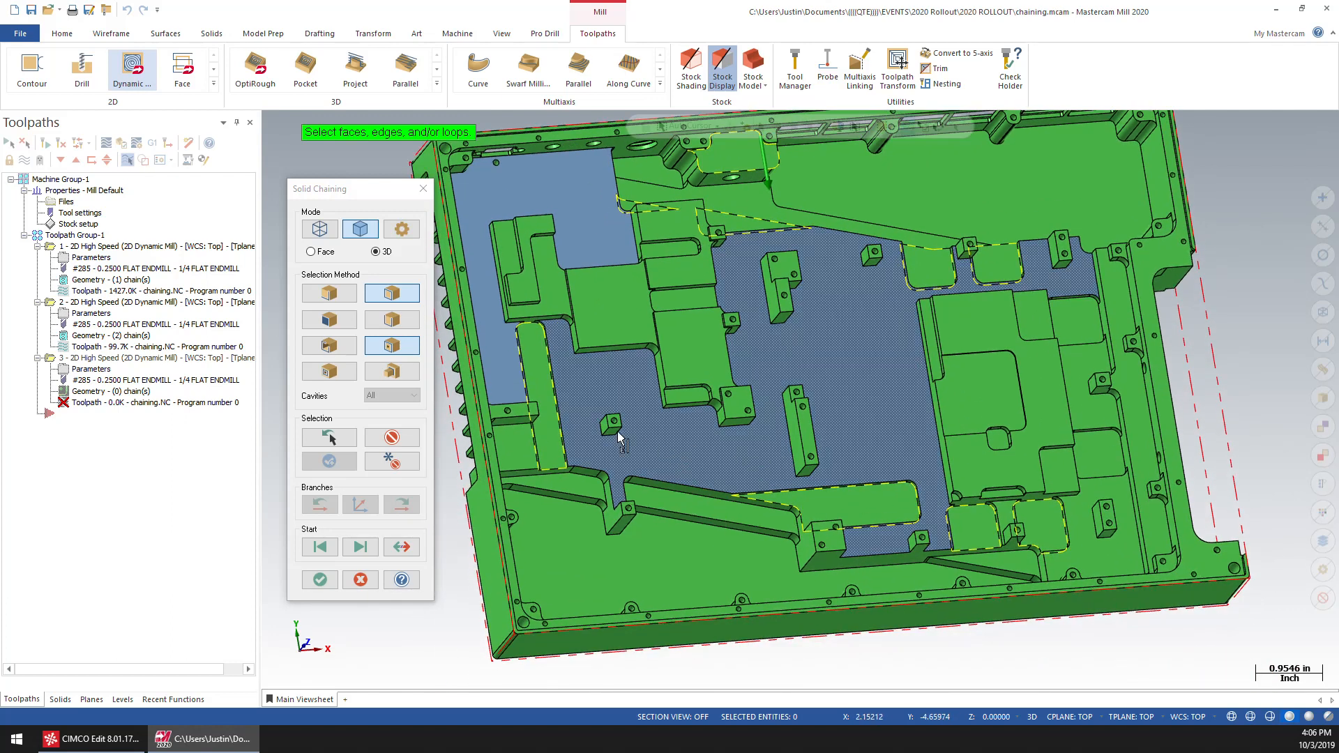
{"action": "left_click", "coordinate": [321, 579]}
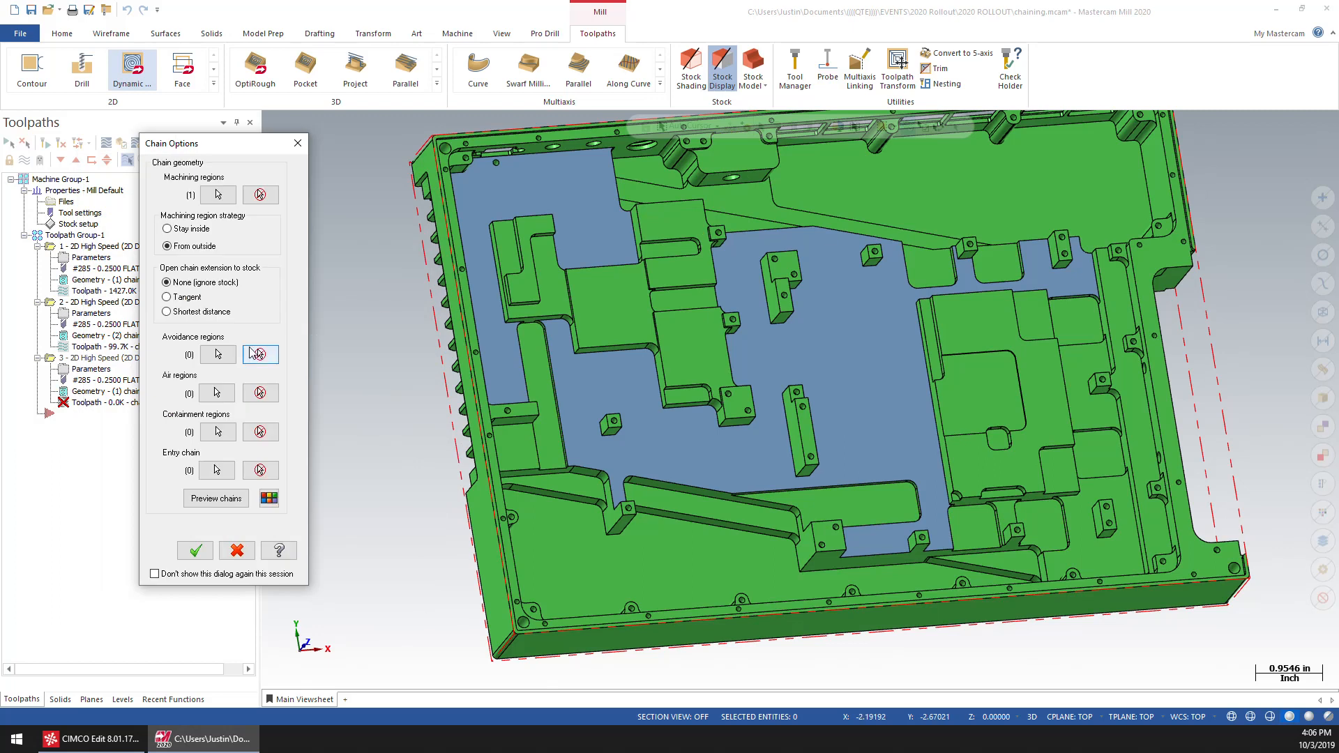
Step: Chain the edges where the selected pads and rear ledges border the already machined areas as air regions and accept the chain
{"action": "left_click", "coordinate": [215, 394]}
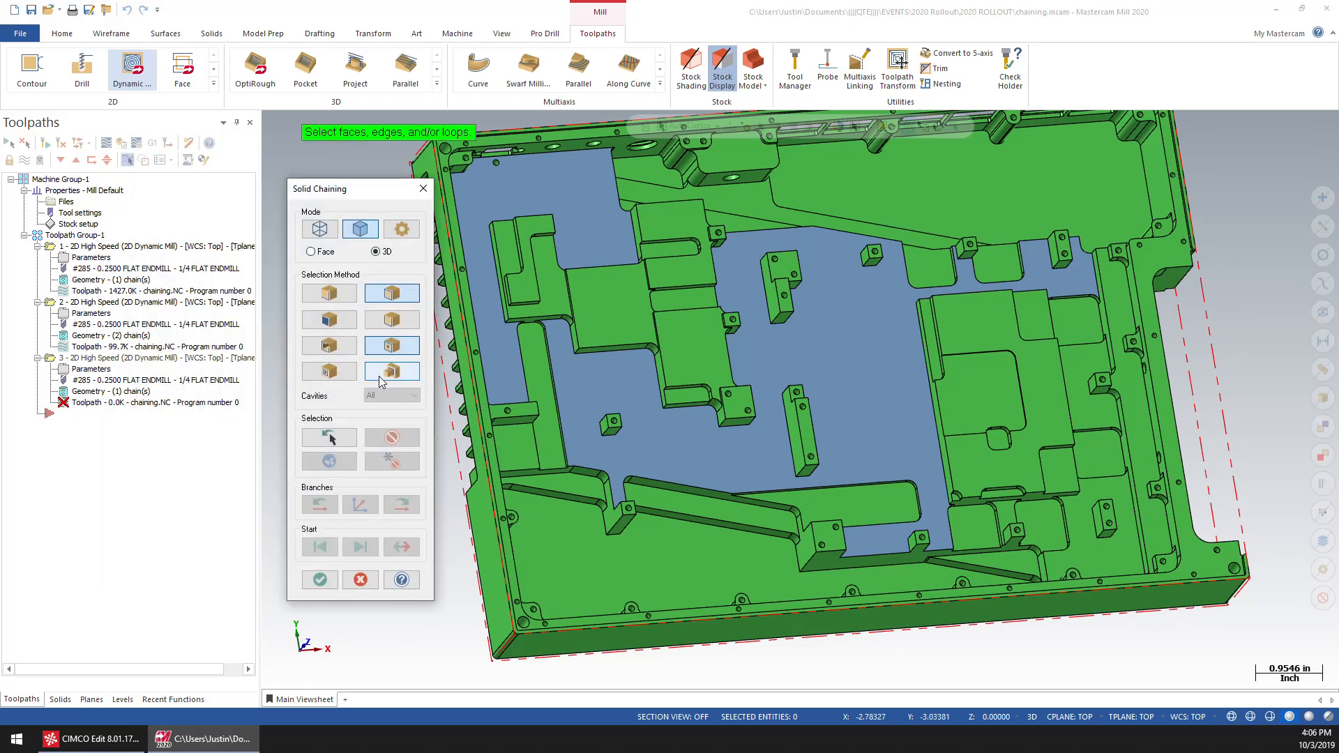
{"action": "left_click", "coordinate": [553, 454]}
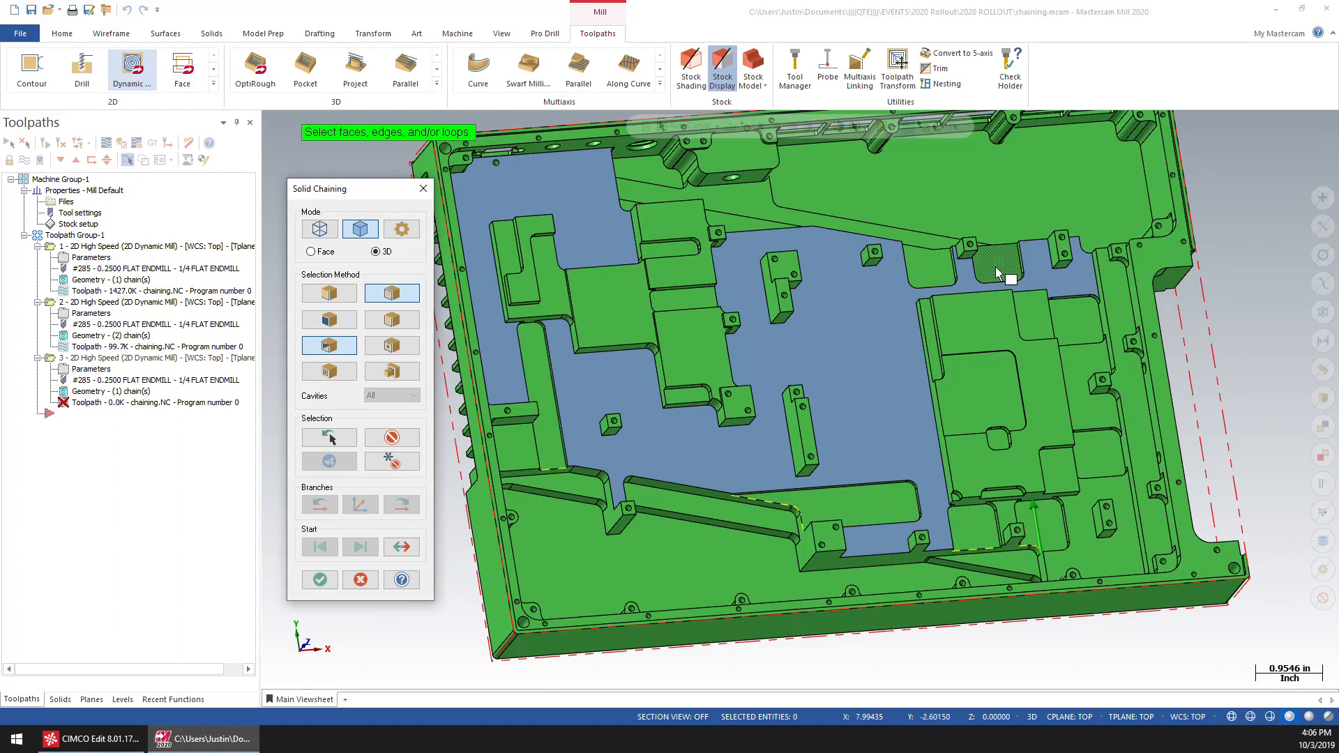
{"action": "left_click", "coordinate": [742, 160]}
{"action": "middle_click_drag", "start_coordinate": [742, 160], "coordinate": [699, 264]}
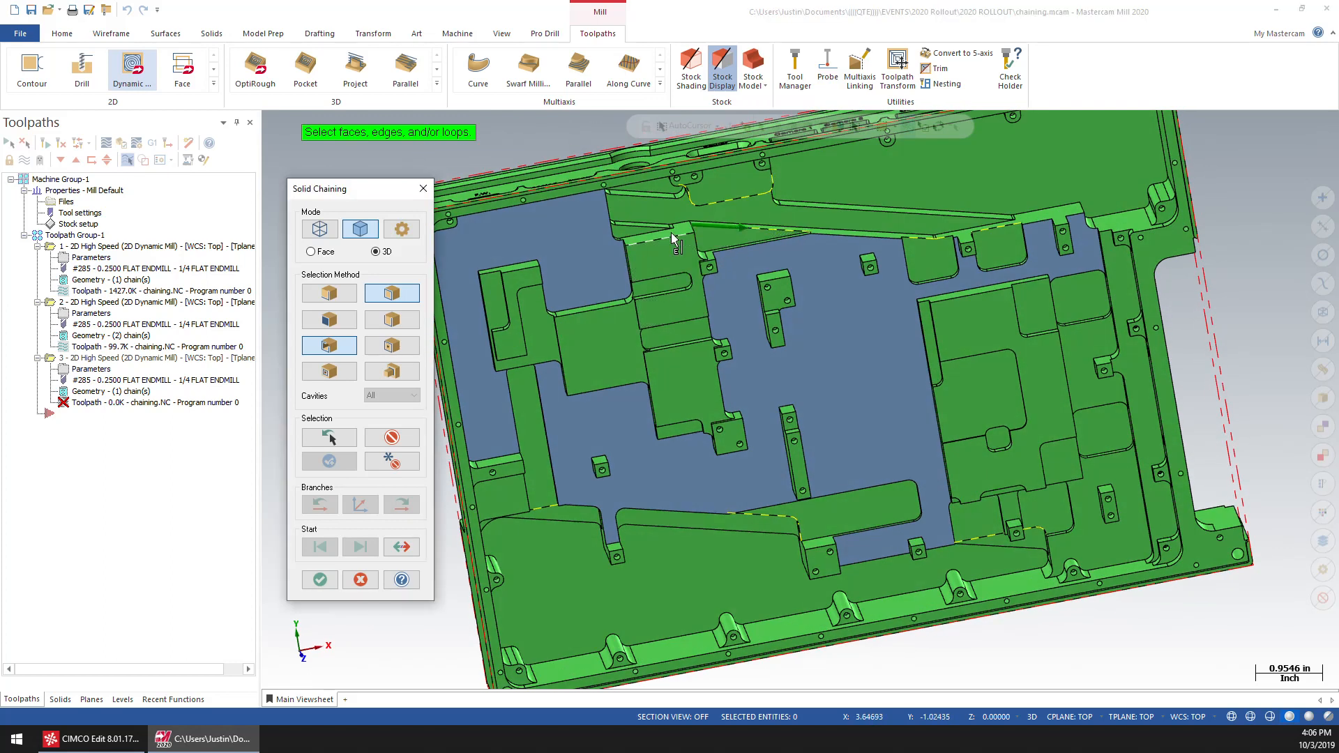
{"action": "scroll", "coordinate": [628, 235], "scroll_direction": "up", "scroll_amount": 5}
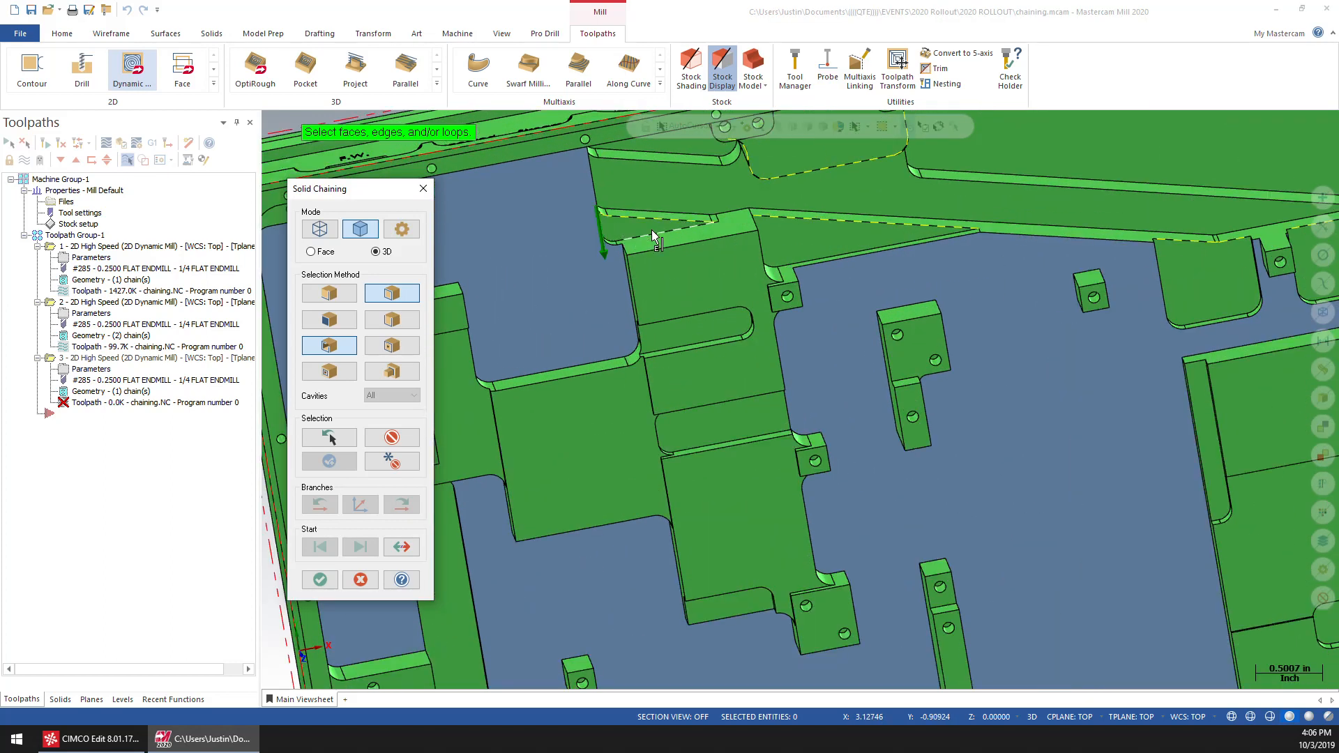
{"action": "left_click", "coordinate": [320, 579]}
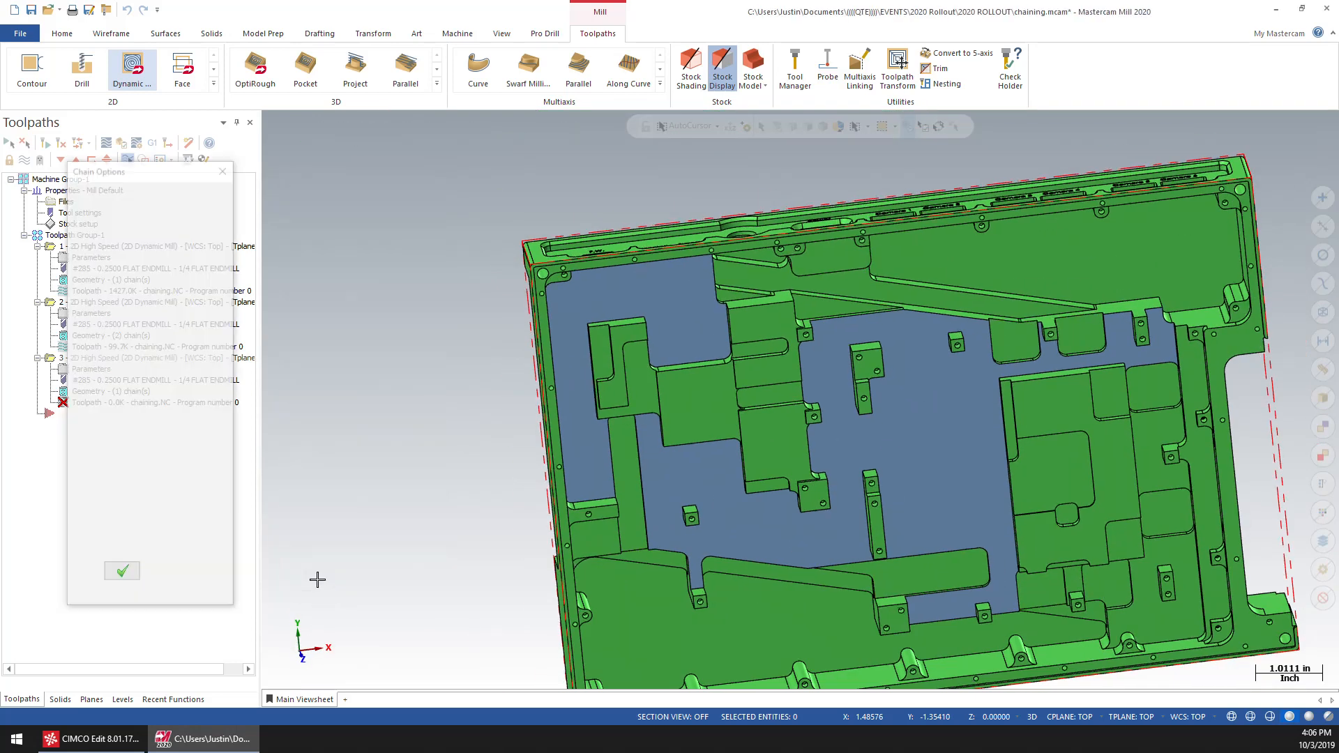
Step: Preview the machining and air regions, accept the chain options and generate the third Dynamic Mill toolpath
{"action": "left_click", "coordinate": [216, 500]}
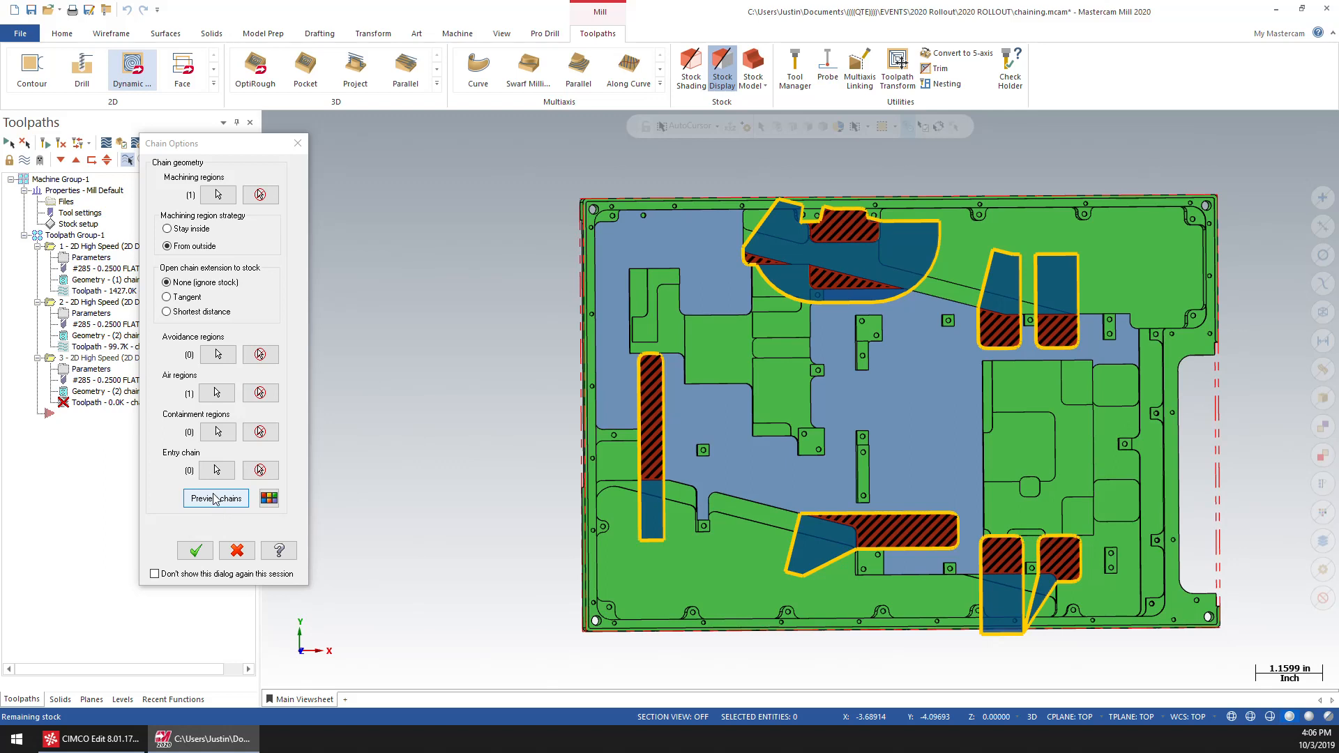
{"action": "left_click", "coordinate": [195, 551]}
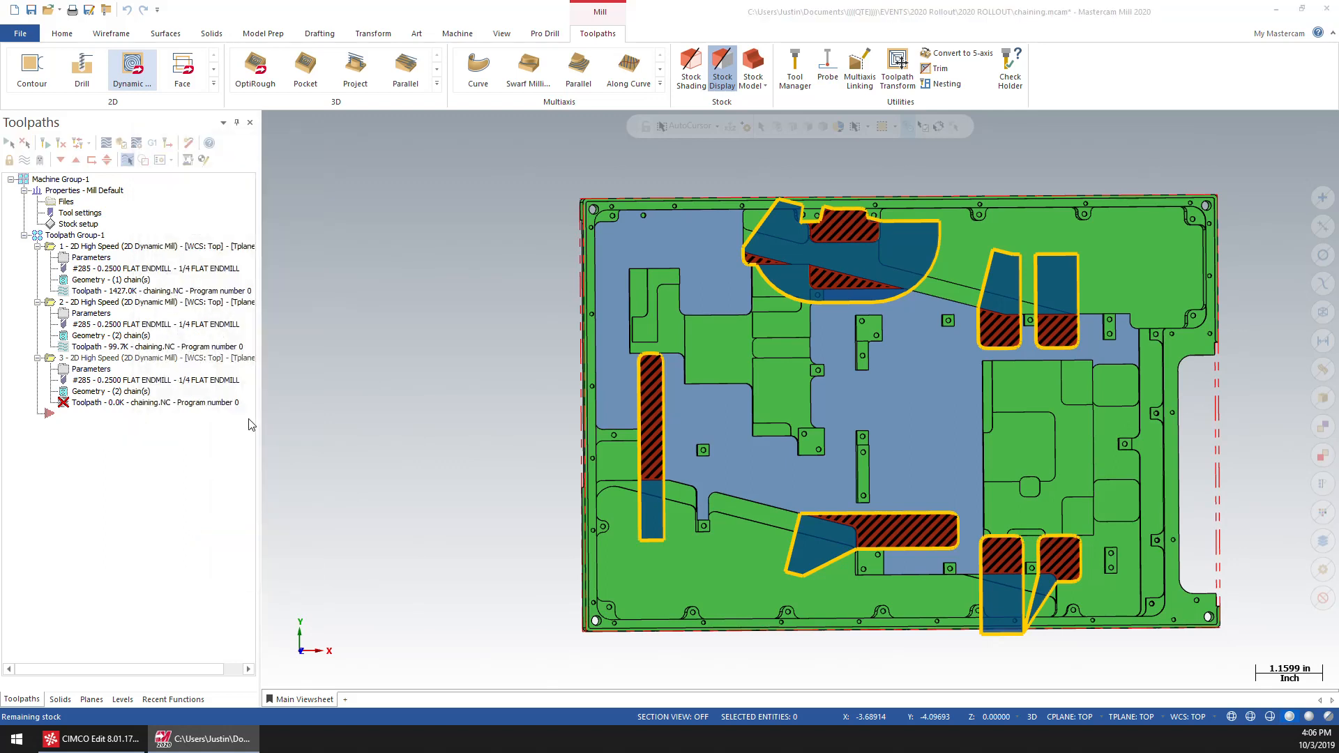
{"action": "left_click", "coordinate": [616, 618]}
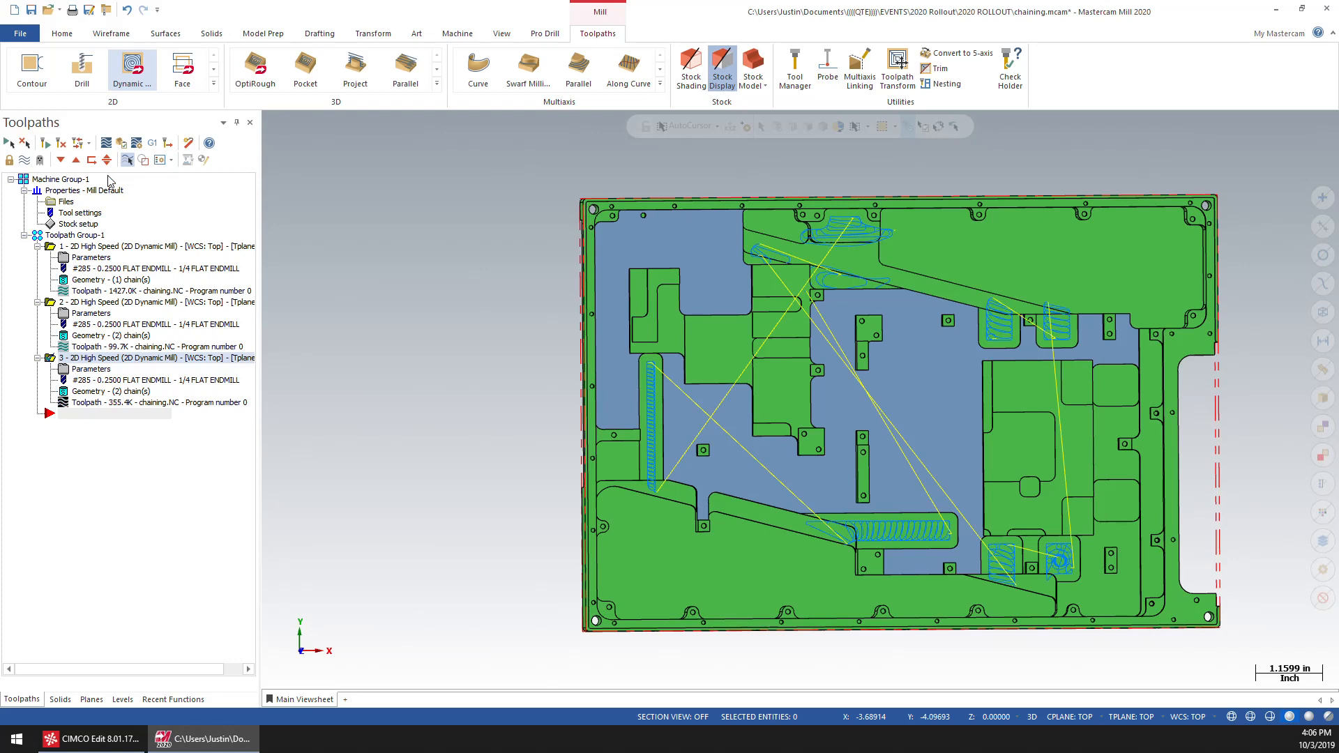
Step: Display all toolpaths in Toolpath Group-1 together and examine their coverage of the part
{"action": "middle_click_drag", "start_coordinate": [380, 425], "coordinate": [637, 321]}
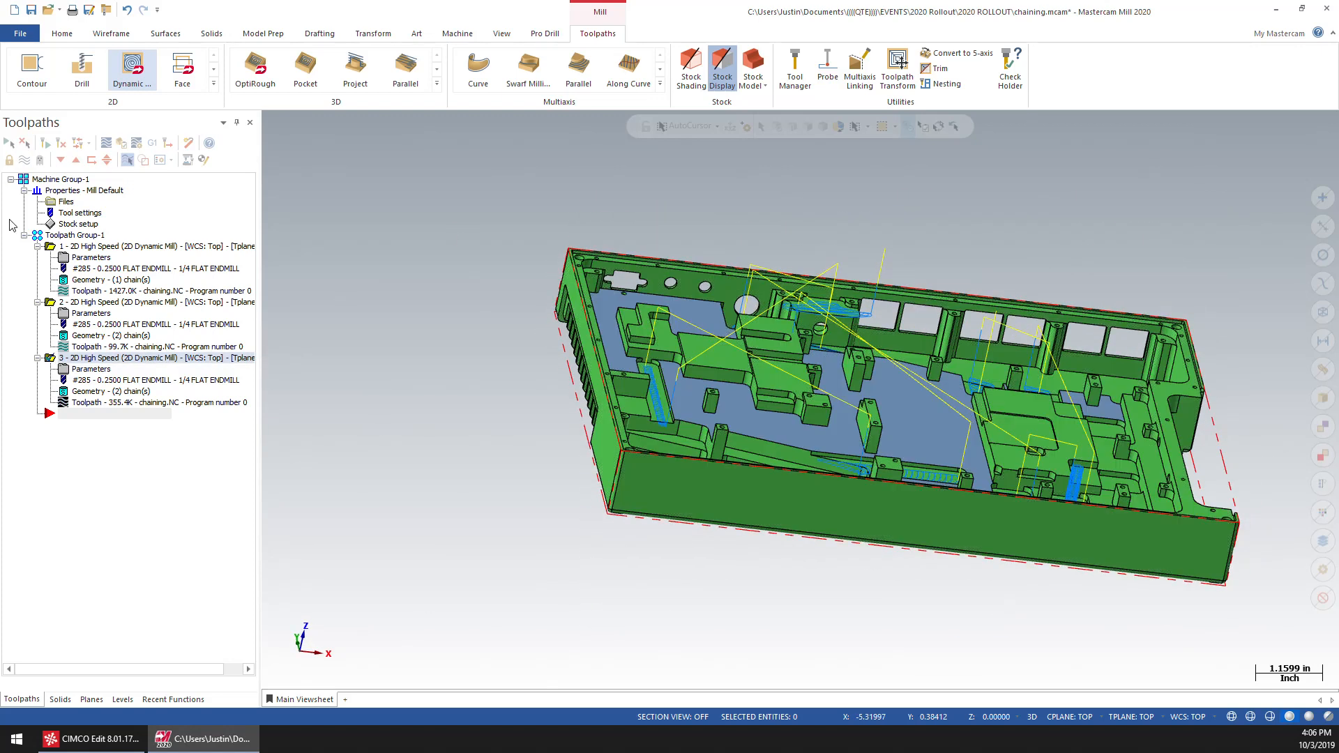
{"action": "left_click", "coordinate": [73, 235]}
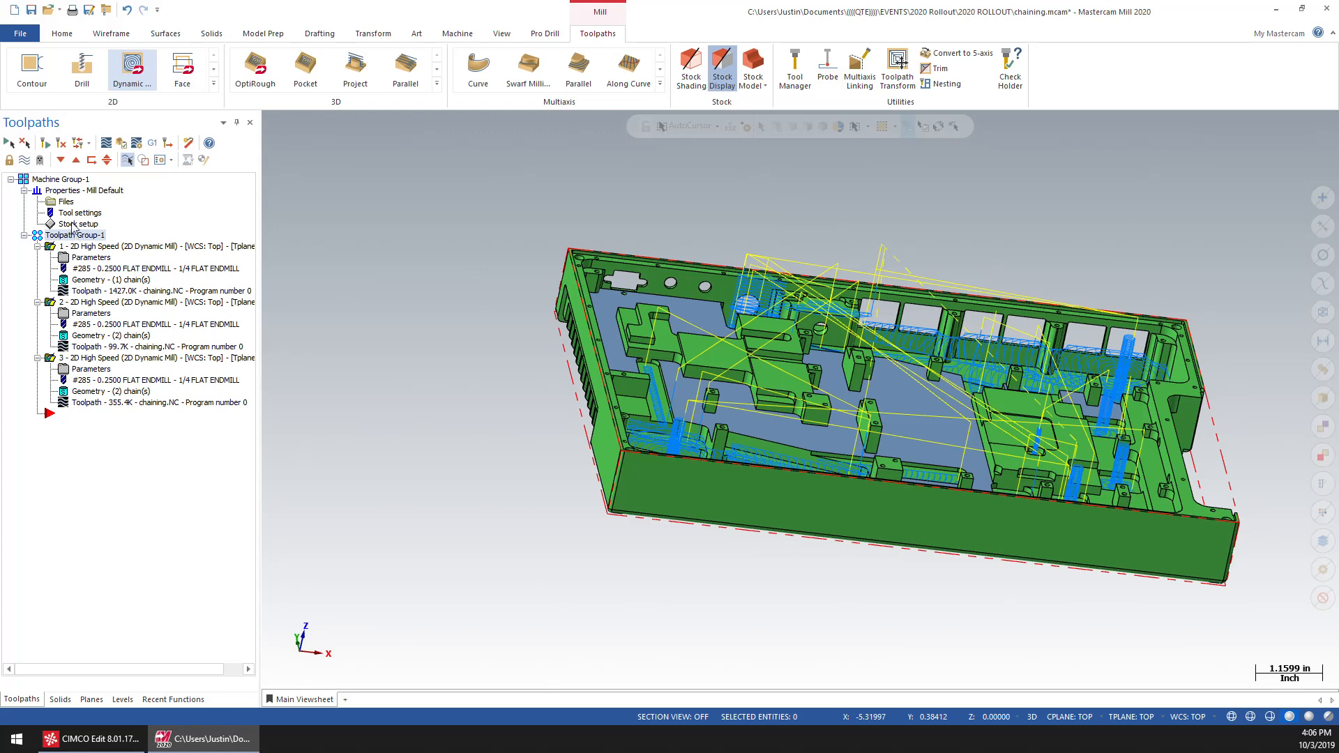
{"action": "middle_click_drag", "start_coordinate": [353, 231], "coordinate": [353, 293]}
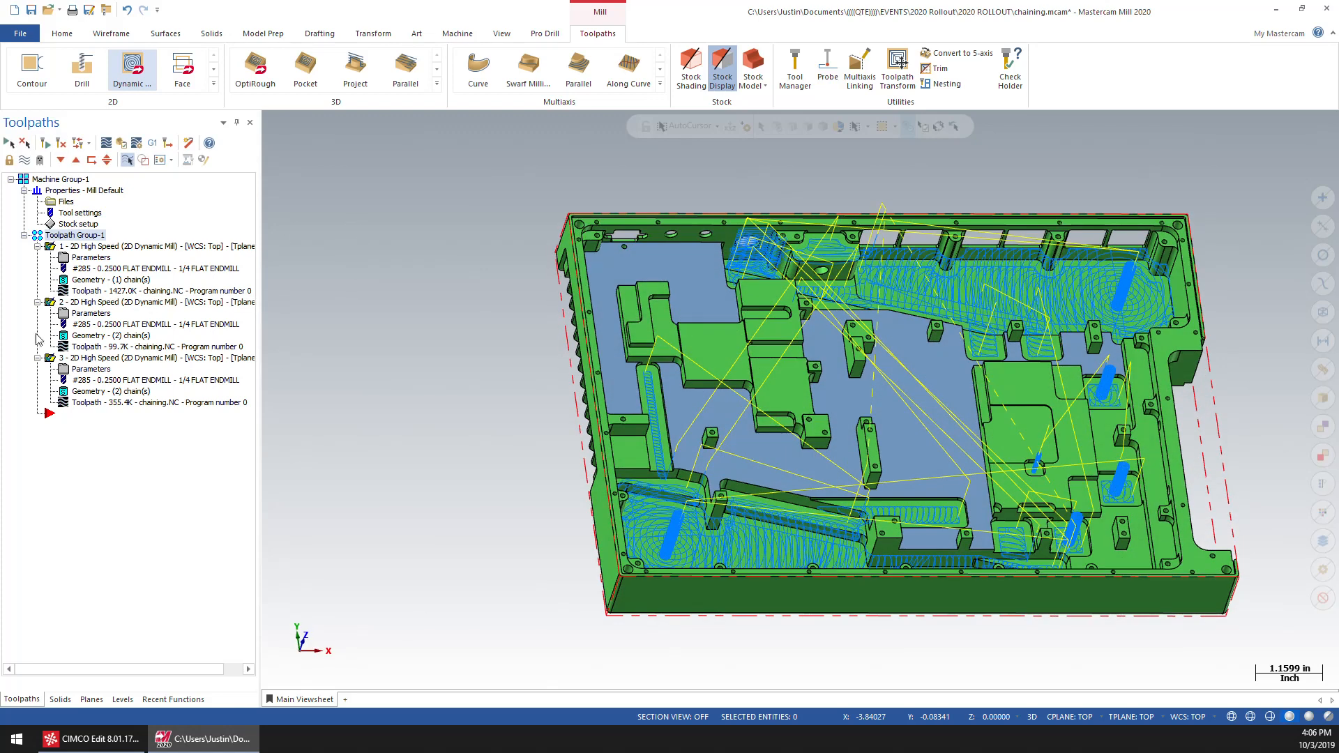
{"action": "middle_click_drag", "start_coordinate": [877, 407], "coordinate": [813, 385], "text": "shift"}
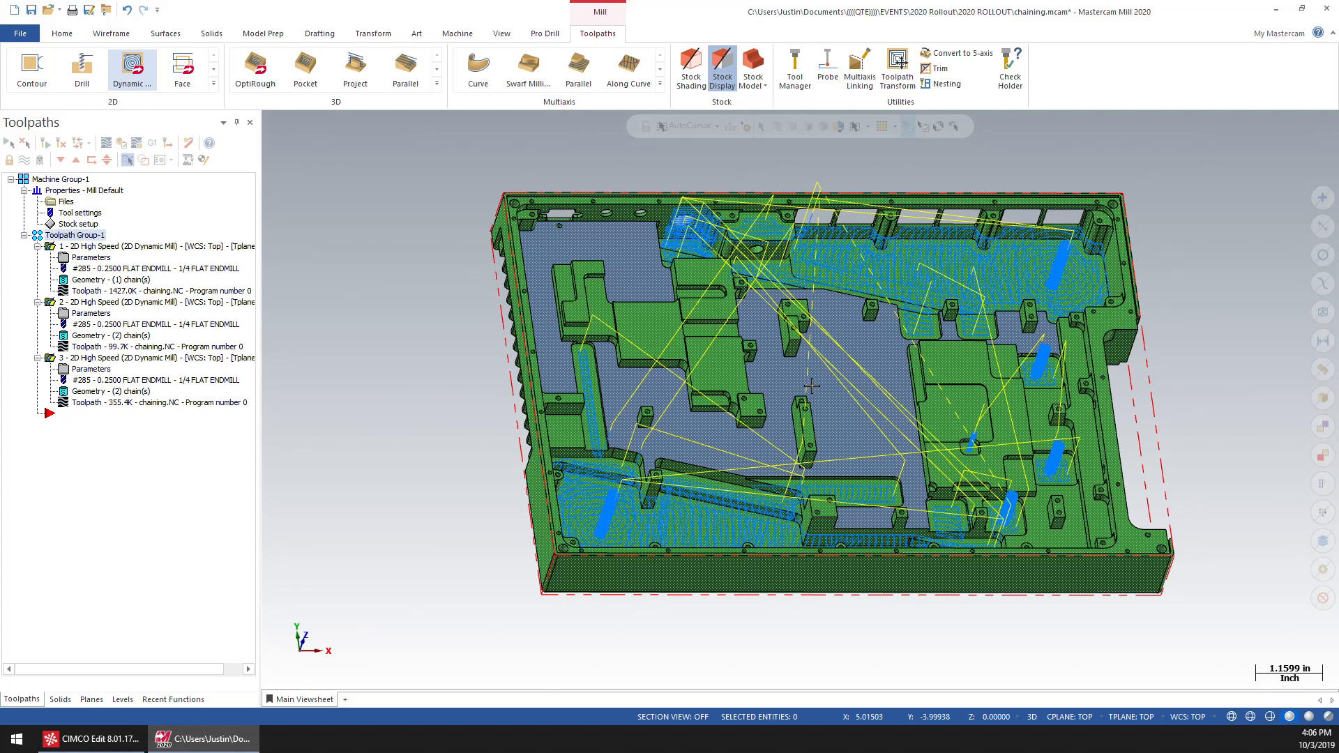
Step: Start a fourth Dynamic Mill toolpath and chain the outer loop of the large blue pocket floor as its machining region
{"action": "left_click", "coordinate": [132, 67]}
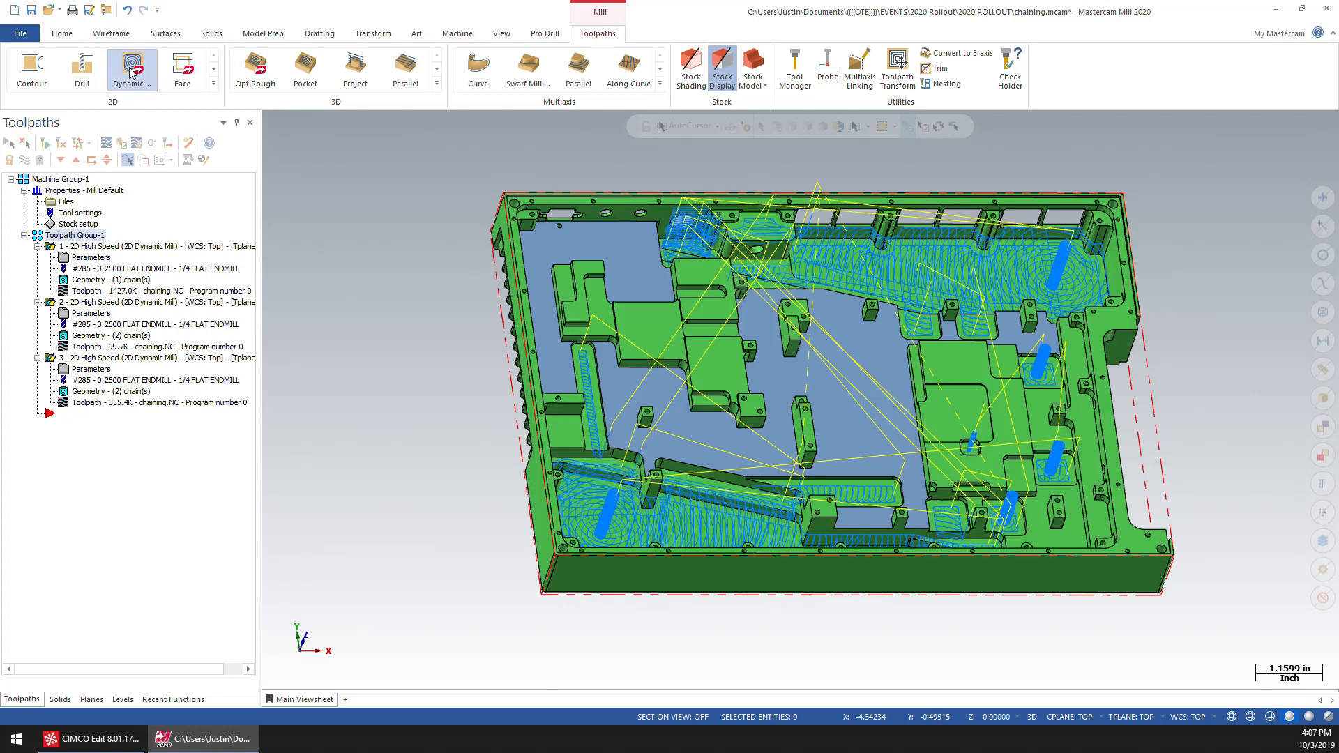
{"action": "left_click", "coordinate": [223, 197]}
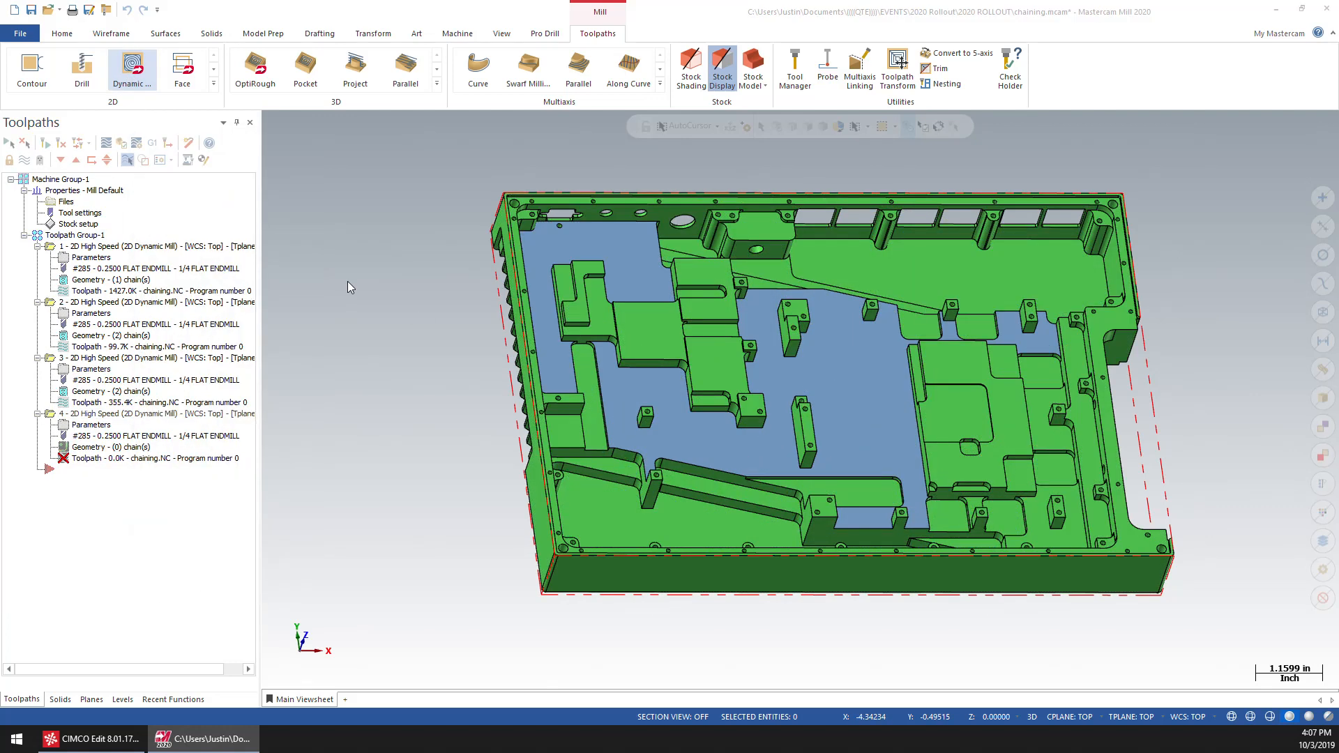
{"action": "middle_click_drag", "start_coordinate": [466, 430], "coordinate": [481, 460]}
{"action": "left_click", "coordinate": [715, 456]}
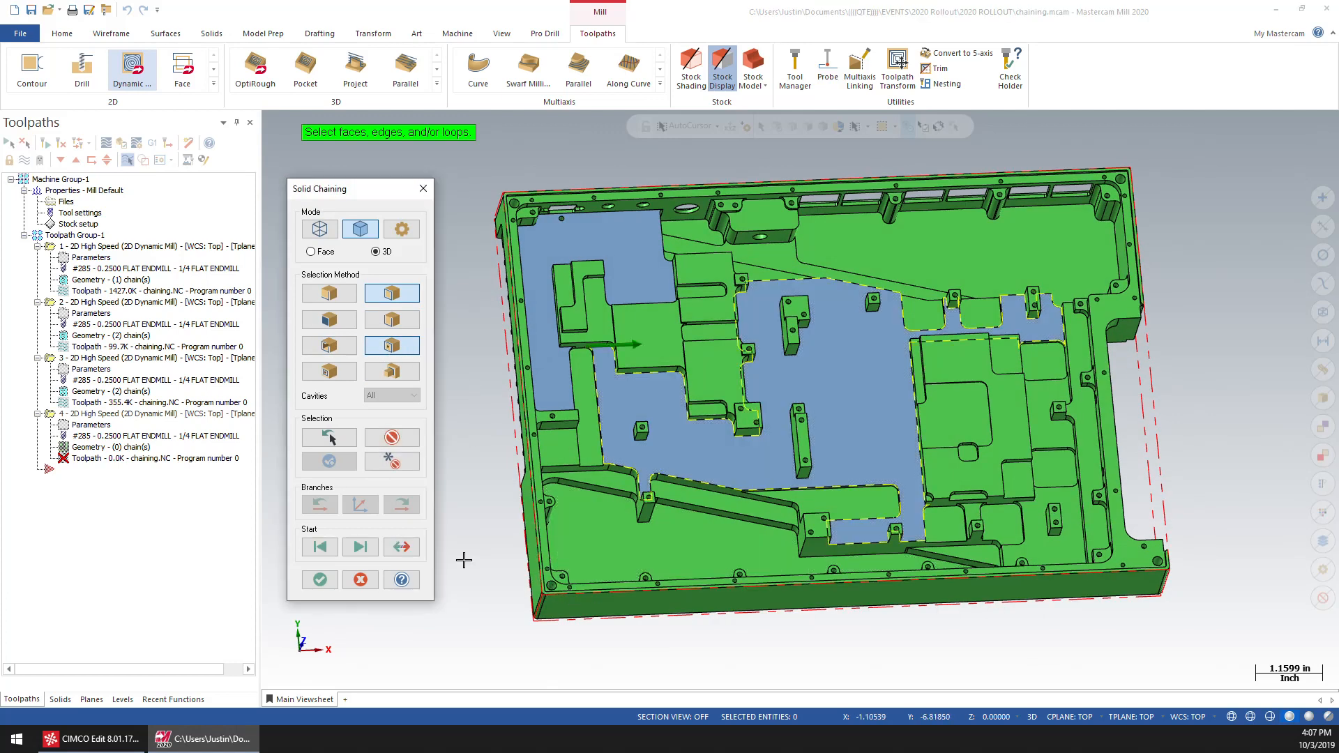
{"action": "left_click", "coordinate": [319, 580]}
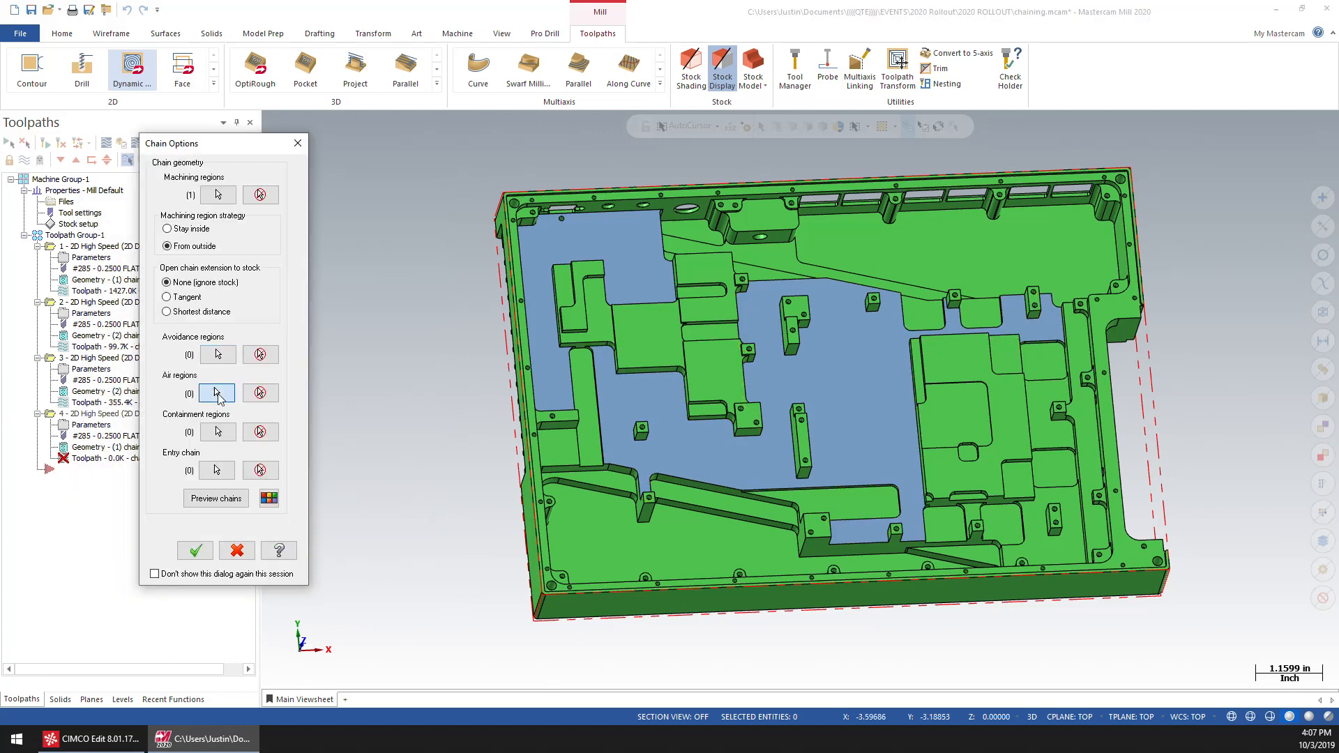
Step: Chain the outer open edges of the large blue pocket floor as the fourth toolpath's air region and accept the chain
{"action": "left_click", "coordinate": [217, 394]}
{"action": "left_click", "coordinate": [329, 345]}
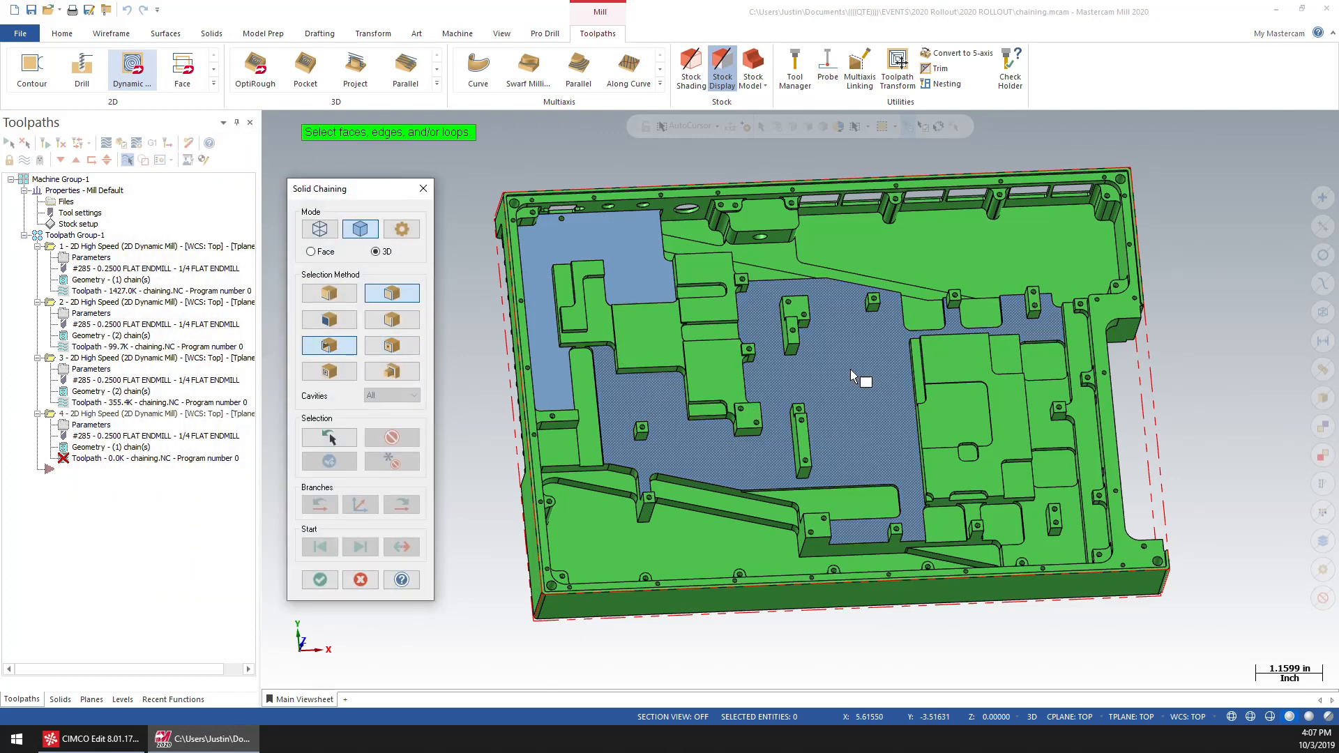
{"action": "left_click", "coordinate": [872, 383]}
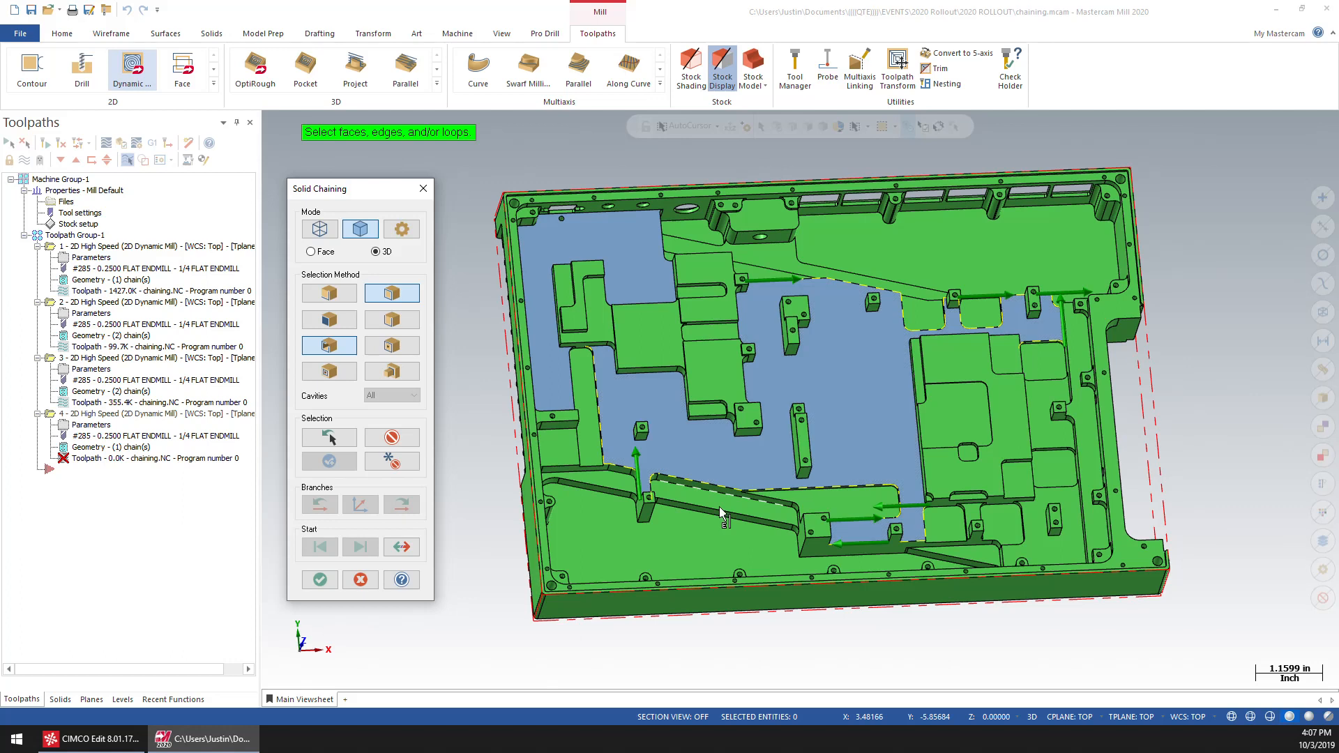
{"action": "left_click", "coordinate": [317, 583]}
Step: Chain the loops around the free-standing bosses on the large blue pocket floor as the avoidance region and accept the chain
{"action": "left_click", "coordinate": [217, 354]}
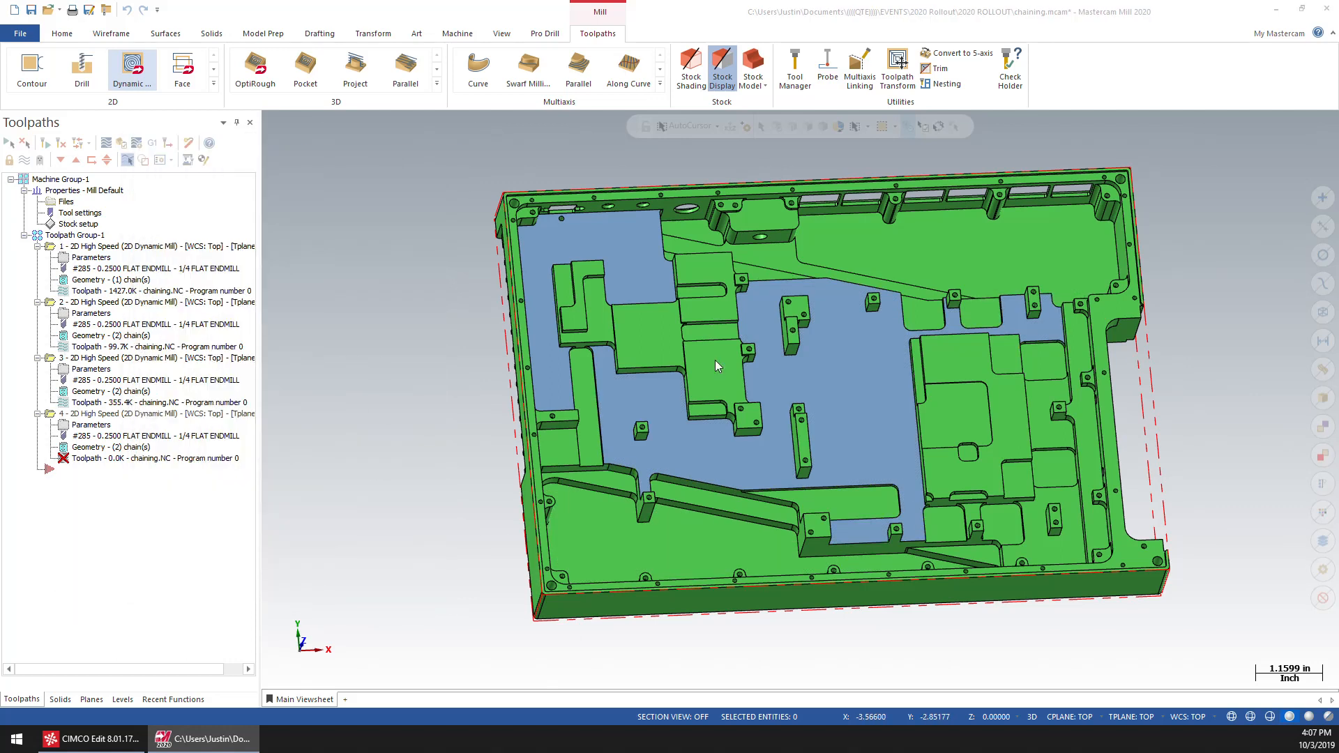
{"action": "left_click", "coordinate": [398, 377]}
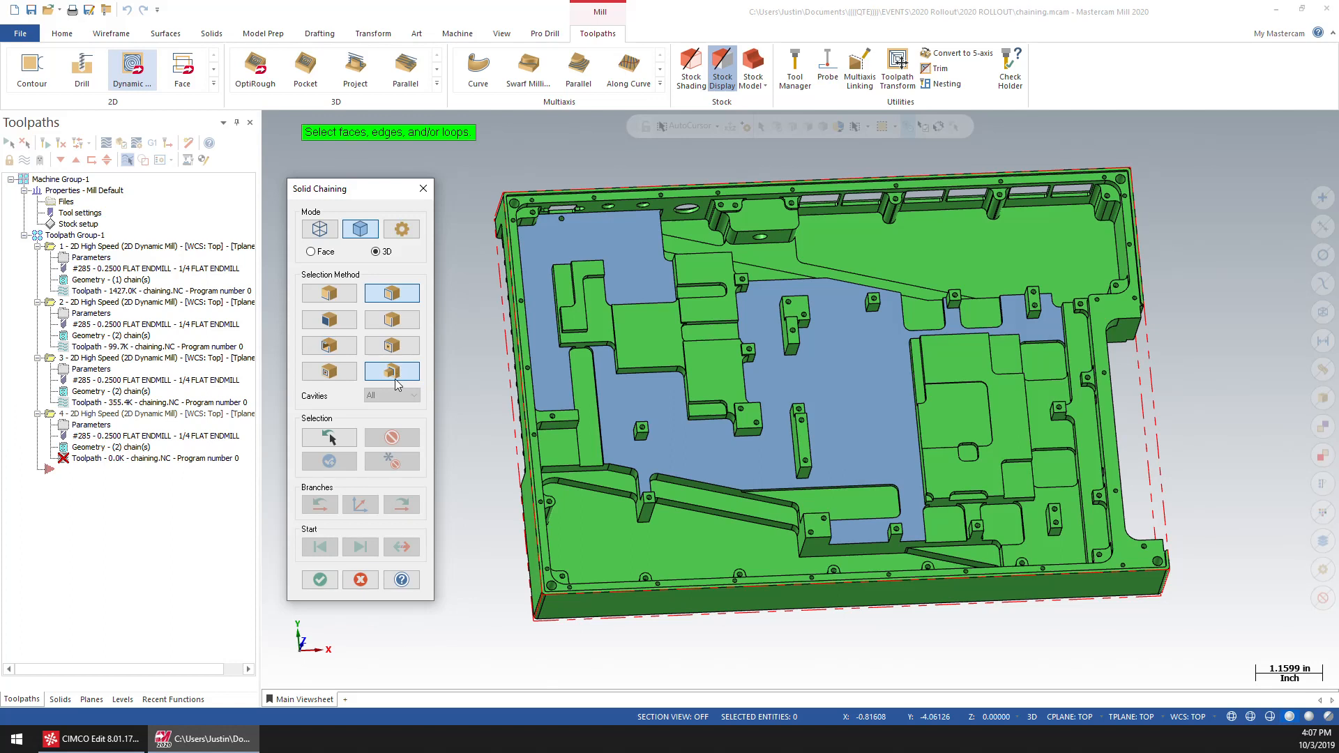
{"action": "left_click", "coordinate": [730, 453]}
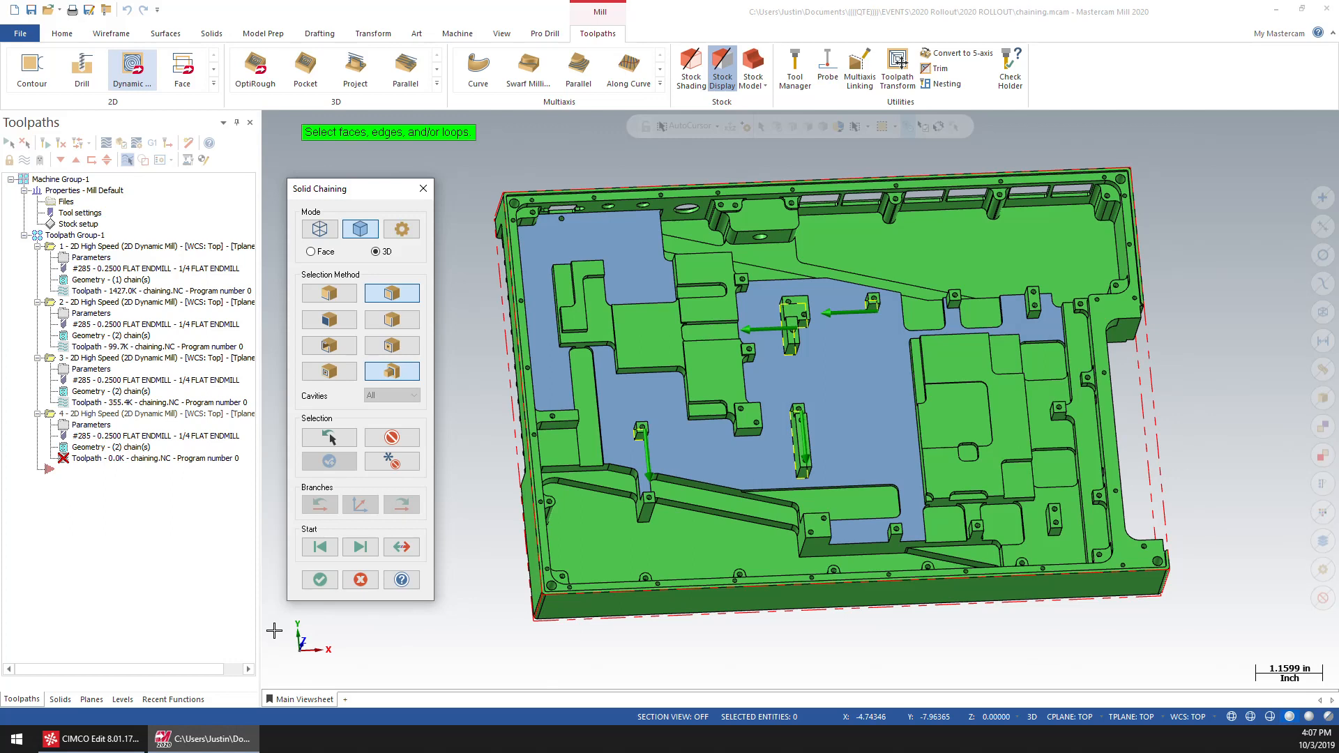
{"action": "left_click", "coordinate": [318, 581]}
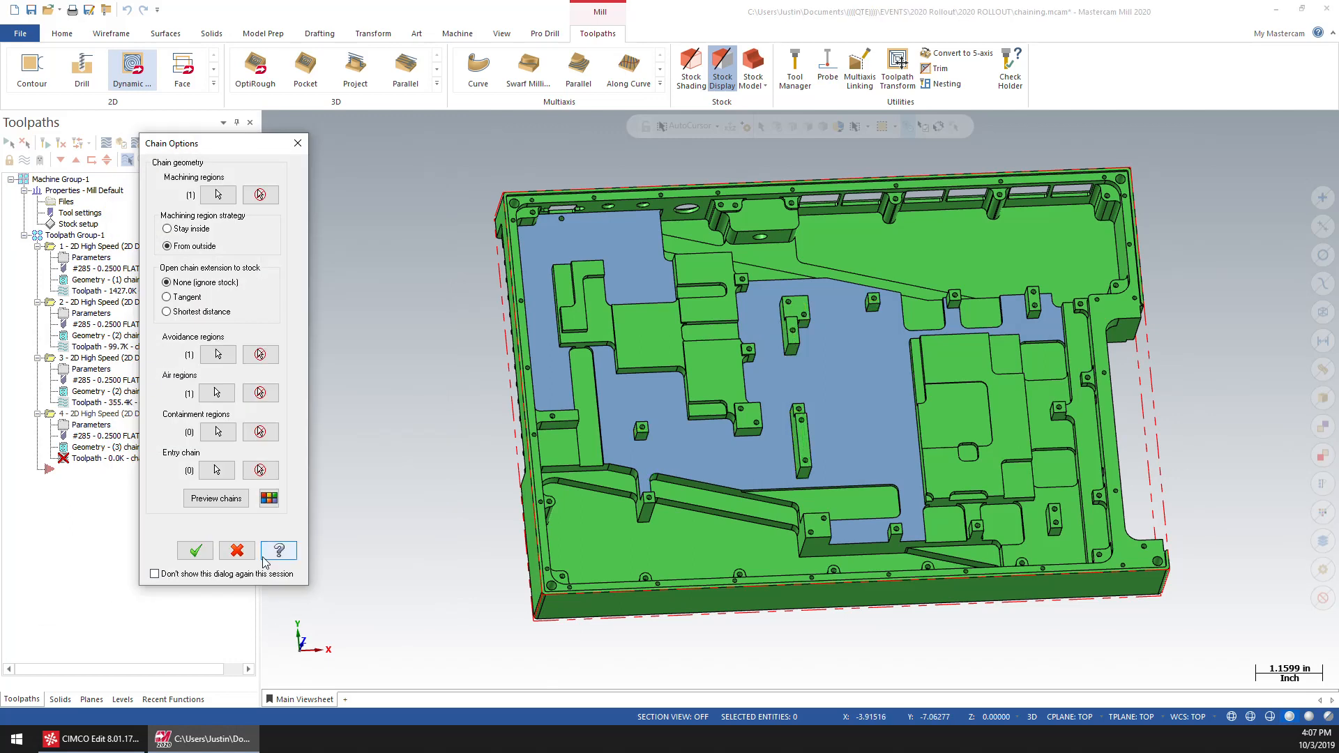
Step: Preview the machining, avoidance and air regions, accept the chain options and generate the fourth Dynamic Mill toolpath
{"action": "left_click", "coordinate": [216, 498]}
{"action": "mouse_move", "coordinate": [478, 410]}
{"action": "middle_mouse_down"}
{"action": "mouse_move", "coordinate": [476, 433]}
{"action": "mouse_move", "coordinate": [562, 392]}
{"action": "middle_mouse_up"}
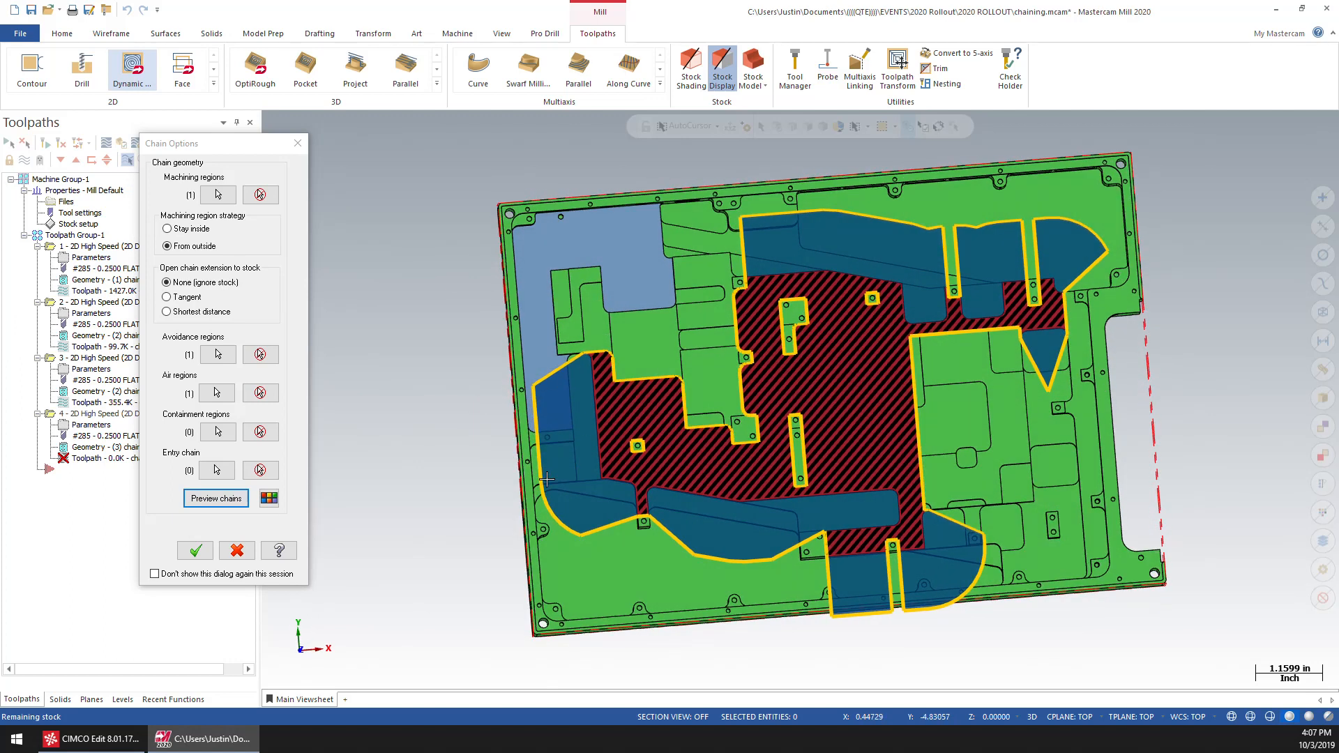
{"action": "left_click", "coordinate": [202, 556]}
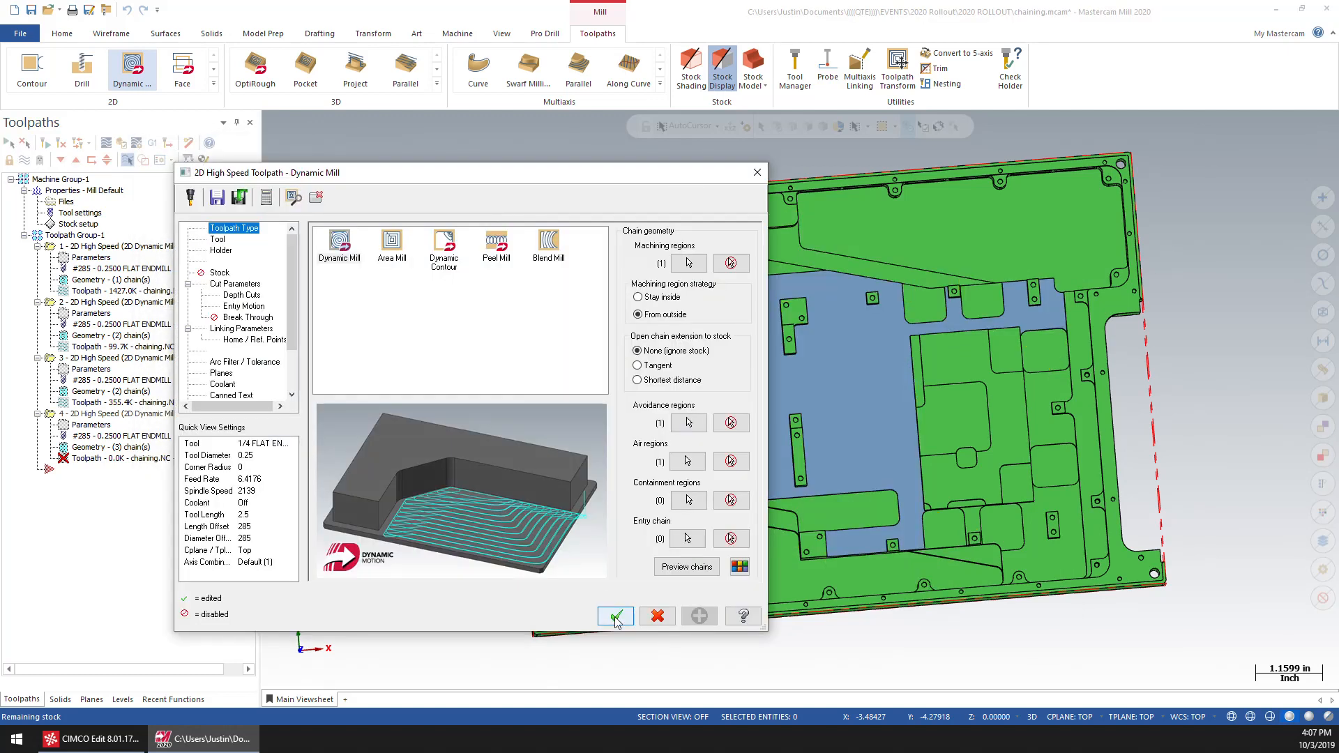
{"action": "left_click", "coordinate": [616, 618]}
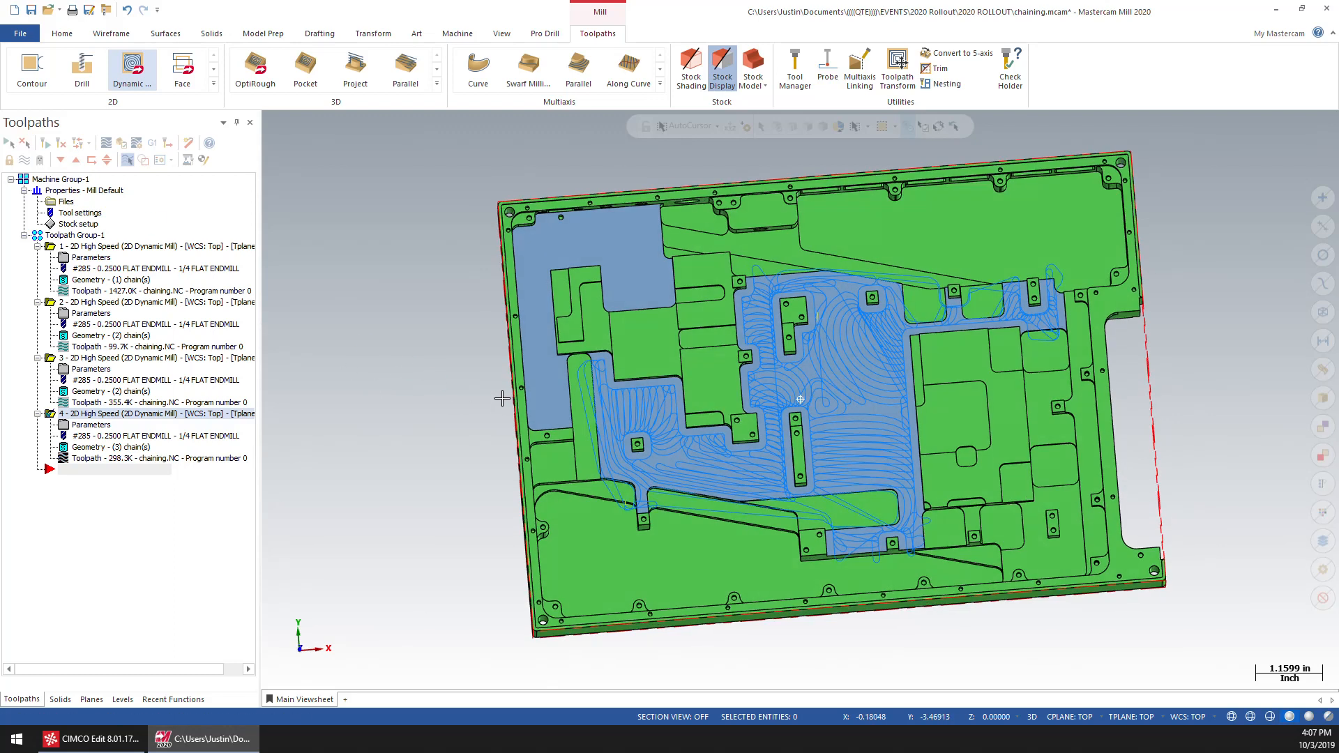
Step: Backplot the fourth Dynamic Mill toolpath with the tool holder hidden, examine the cutting motion around the bosses and close the backplot
{"action": "left_click", "coordinate": [134, 461]}
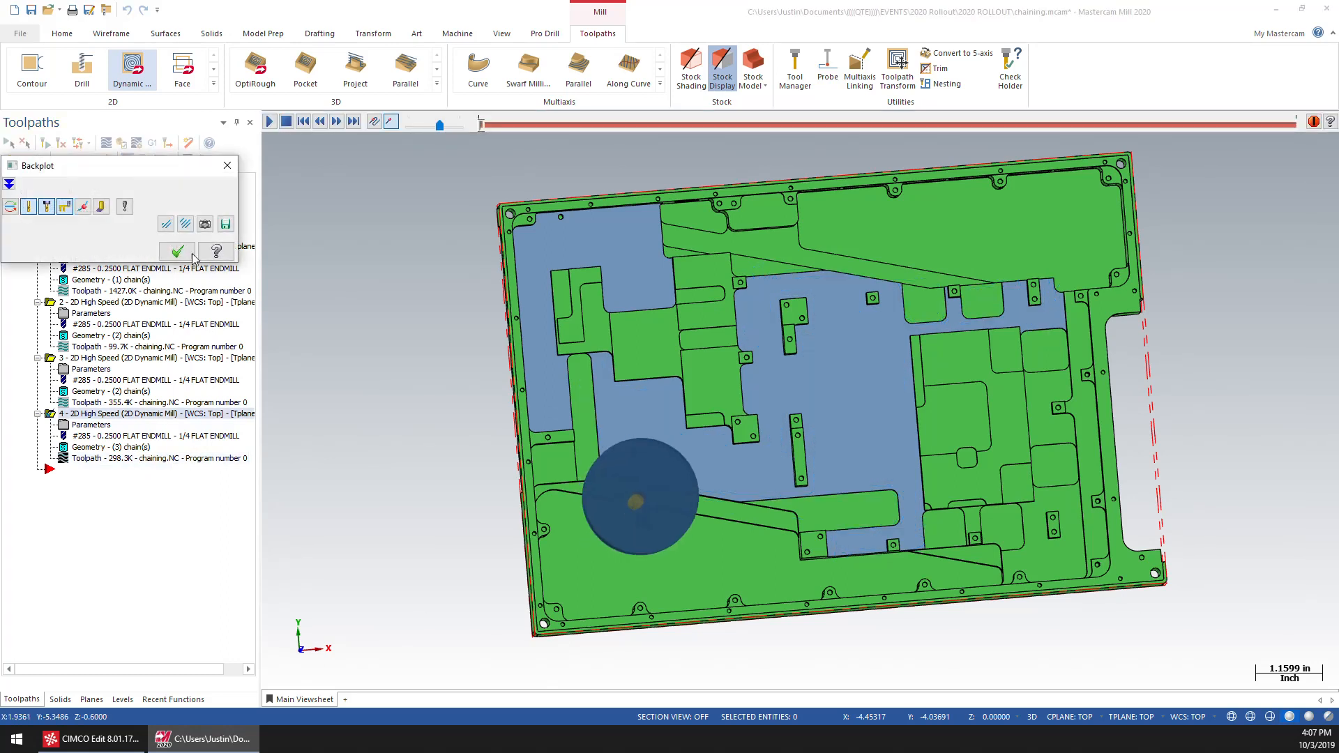
{"action": "left_click", "coordinate": [44, 211]}
{"action": "middle_click_drag", "start_coordinate": [483, 379], "coordinate": [524, 412]}
{"action": "scroll", "coordinate": [531, 414], "scroll_direction": "up", "scroll_amount": 3}
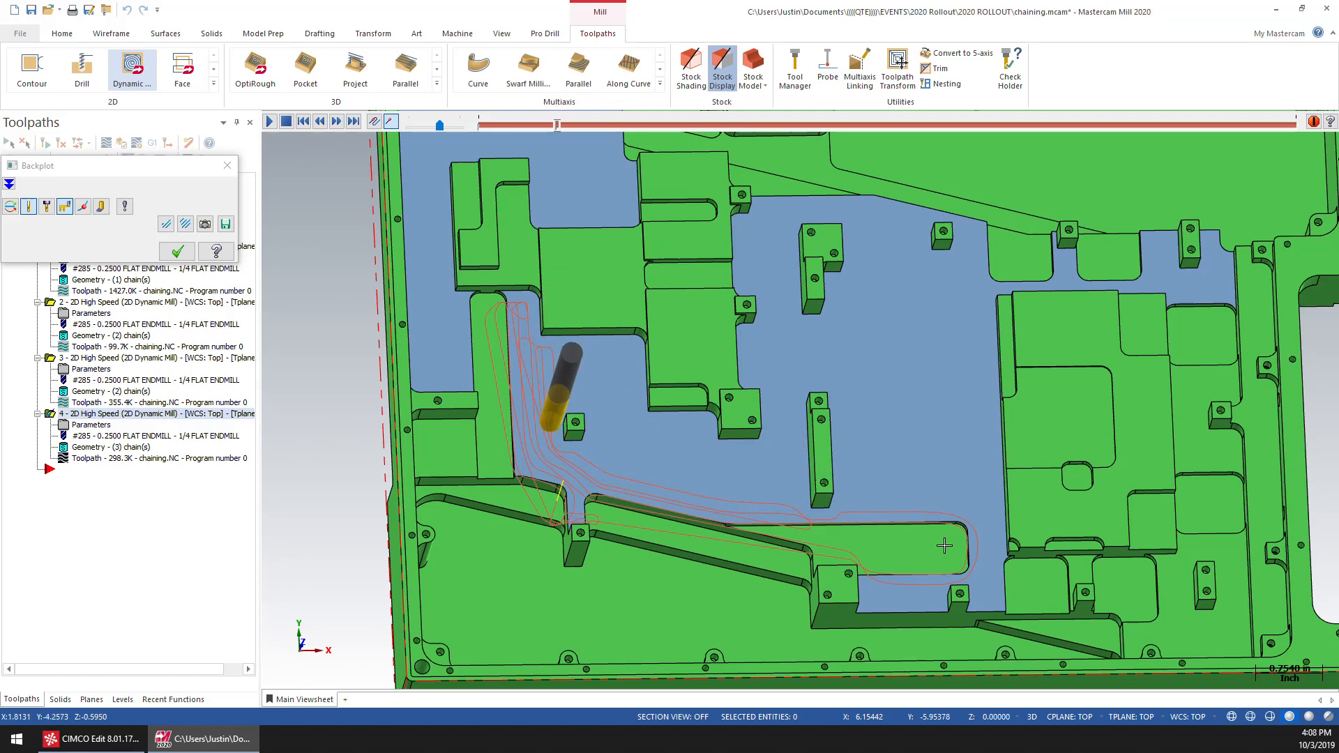
{"action": "key", "text": "alt+1"}
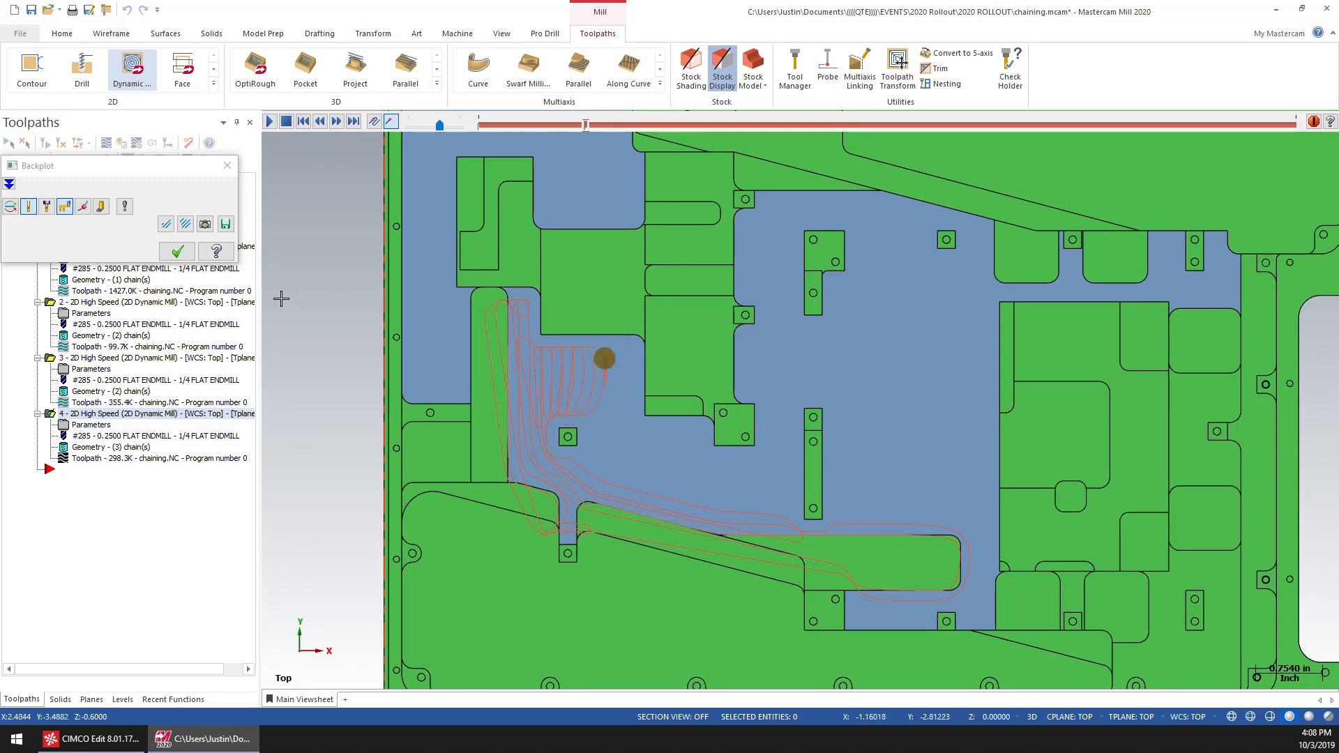
{"action": "left_click_drag", "start_coordinate": [128, 169], "coordinate": [127, 222]}
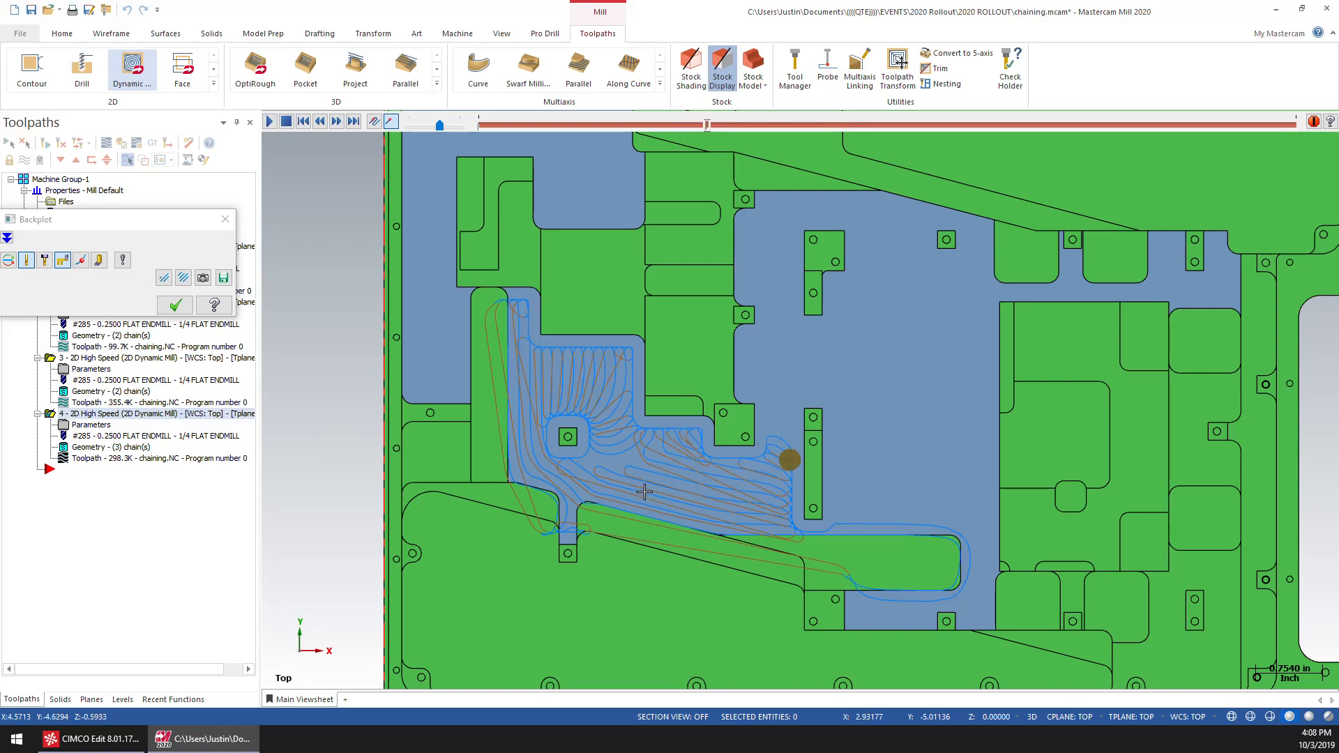
{"action": "middle_click_drag", "start_coordinate": [645, 494], "coordinate": [642, 424]}
{"action": "scroll", "coordinate": [545, 405], "scroll_direction": "up", "scroll_amount": 1}
{"action": "scroll", "coordinate": [547, 458], "scroll_direction": "up", "scroll_amount": 1}
{"action": "scroll", "coordinate": [548, 458], "scroll_direction": "up", "scroll_amount": 2}
{"action": "scroll", "coordinate": [605, 432], "scroll_direction": "down", "scroll_amount": 2}
{"action": "middle_click_drag", "start_coordinate": [638, 427], "coordinate": [581, 371]}
{"action": "left_click", "coordinate": [175, 305]}
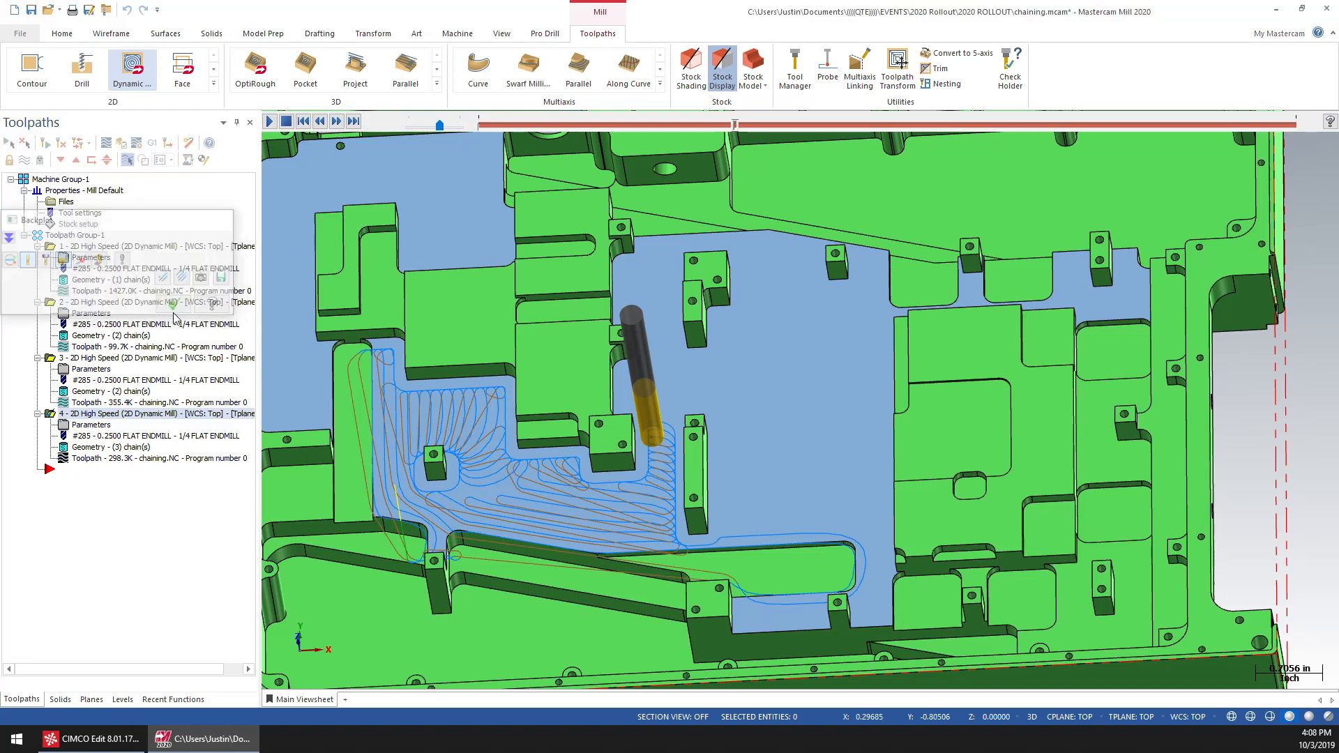
Step: Start a fifth Dynamic Mill toolpath and chain the outer loop of the blue floor in the part's rear-left corner as its machining region
{"action": "middle_click_drag", "start_coordinate": [799, 398], "coordinate": [732, 347]}
{"action": "scroll", "coordinate": [739, 335], "scroll_direction": "up", "scroll_amount": 2}
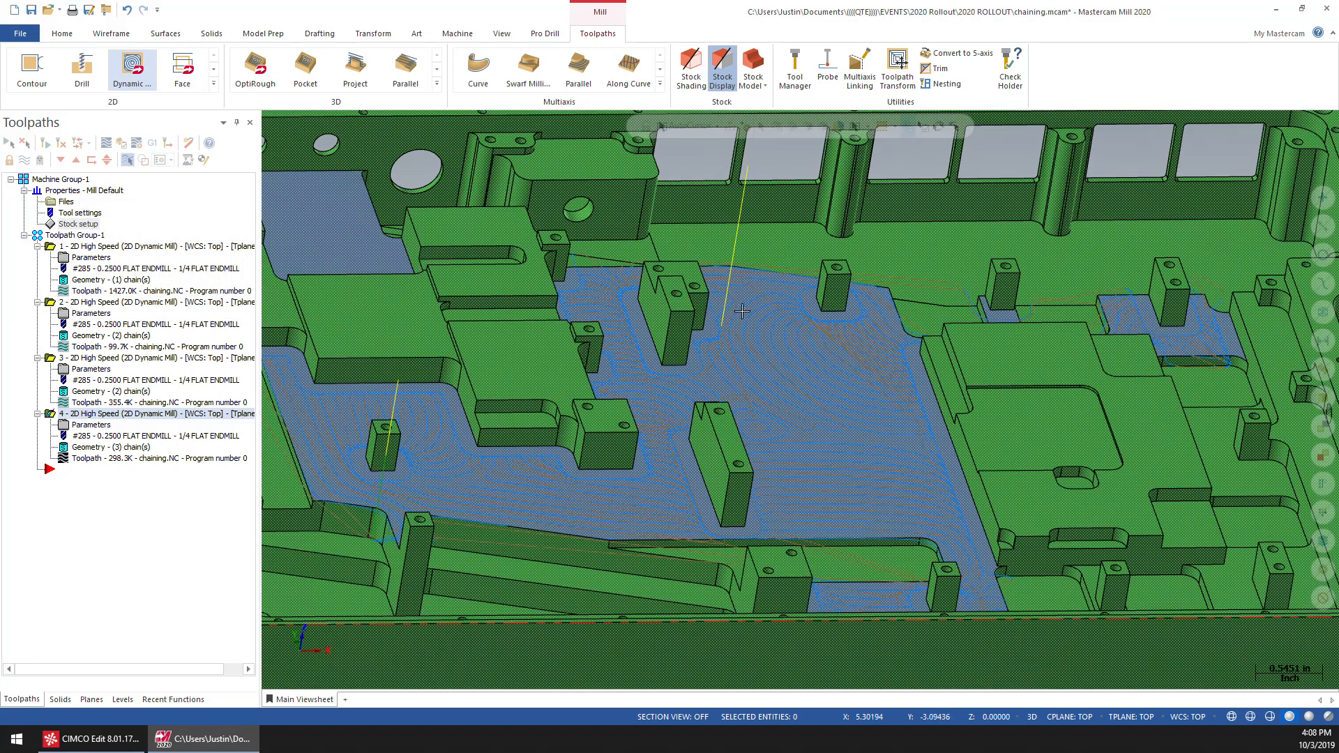
{"action": "middle_click_drag", "start_coordinate": [735, 241], "coordinate": [751, 332]}
{"action": "scroll", "coordinate": [525, 398], "scroll_direction": "down", "scroll_amount": 4}
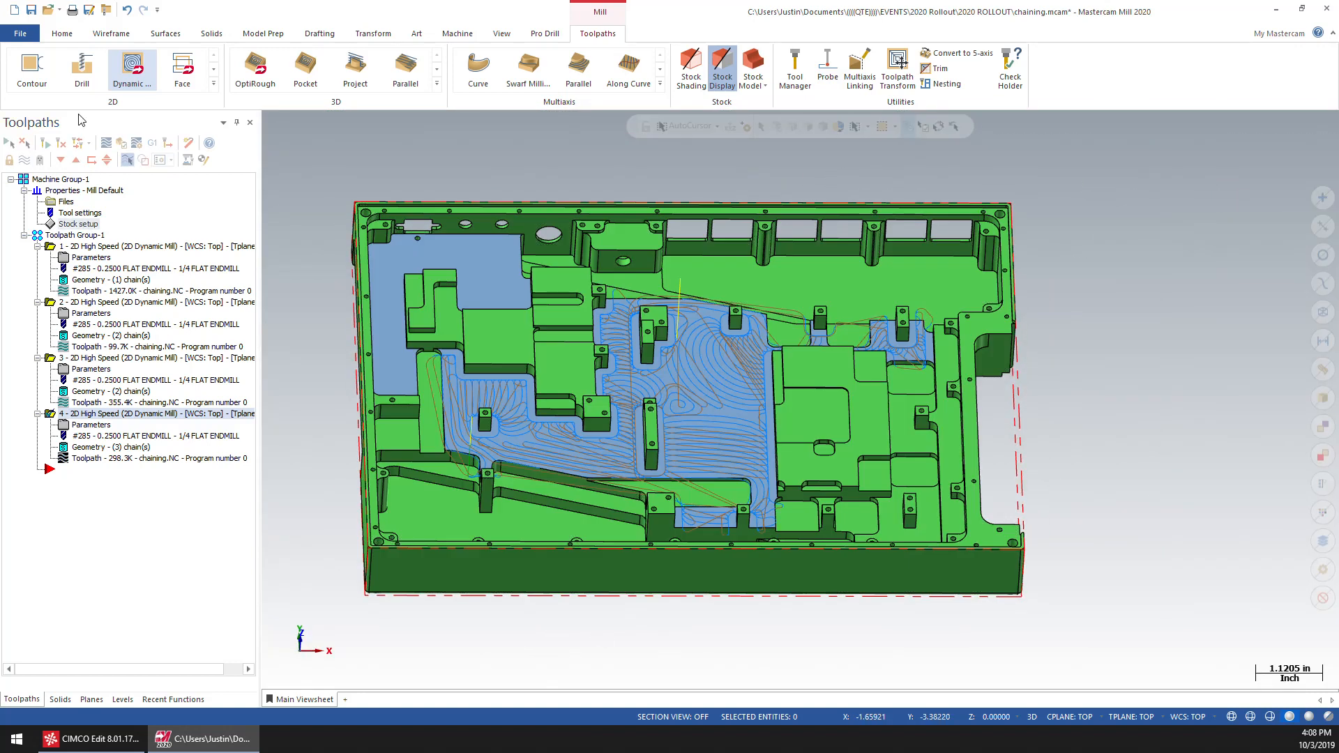
{"action": "left_click", "coordinate": [132, 70]}
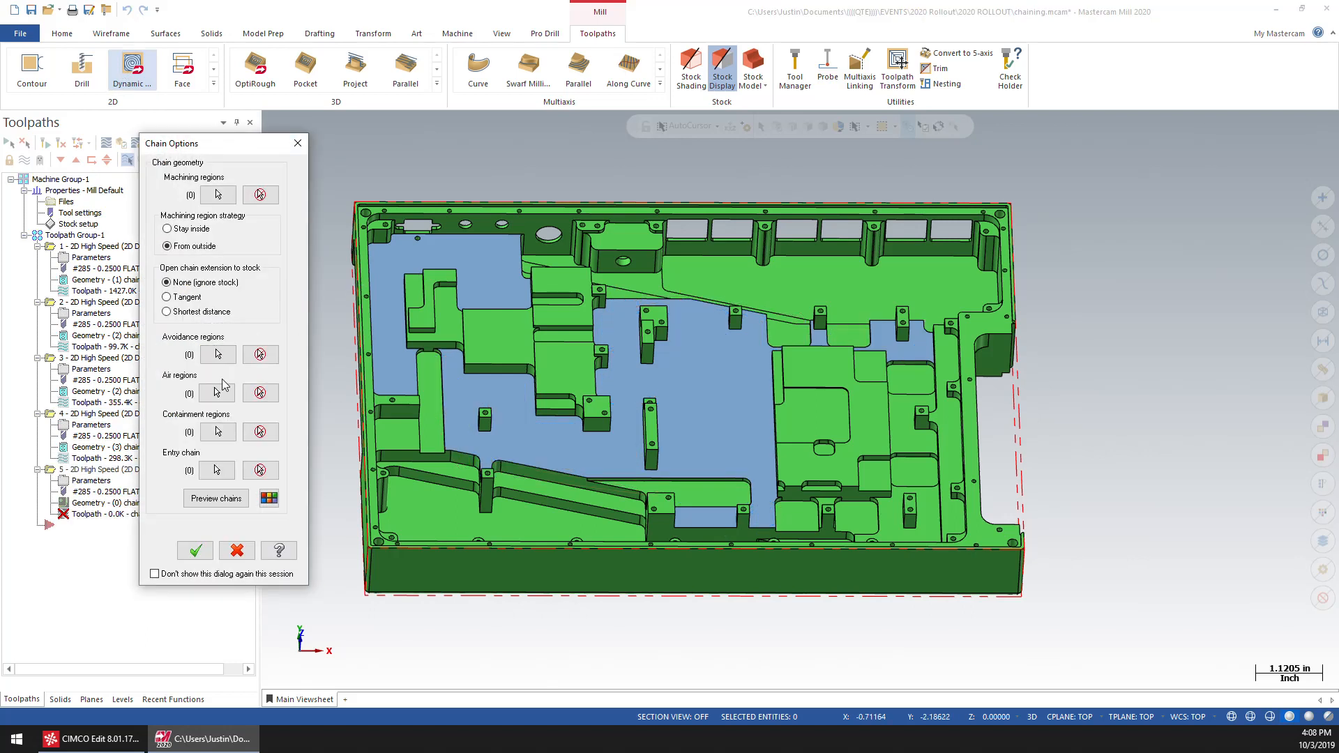
{"action": "left_click", "coordinate": [218, 195]}
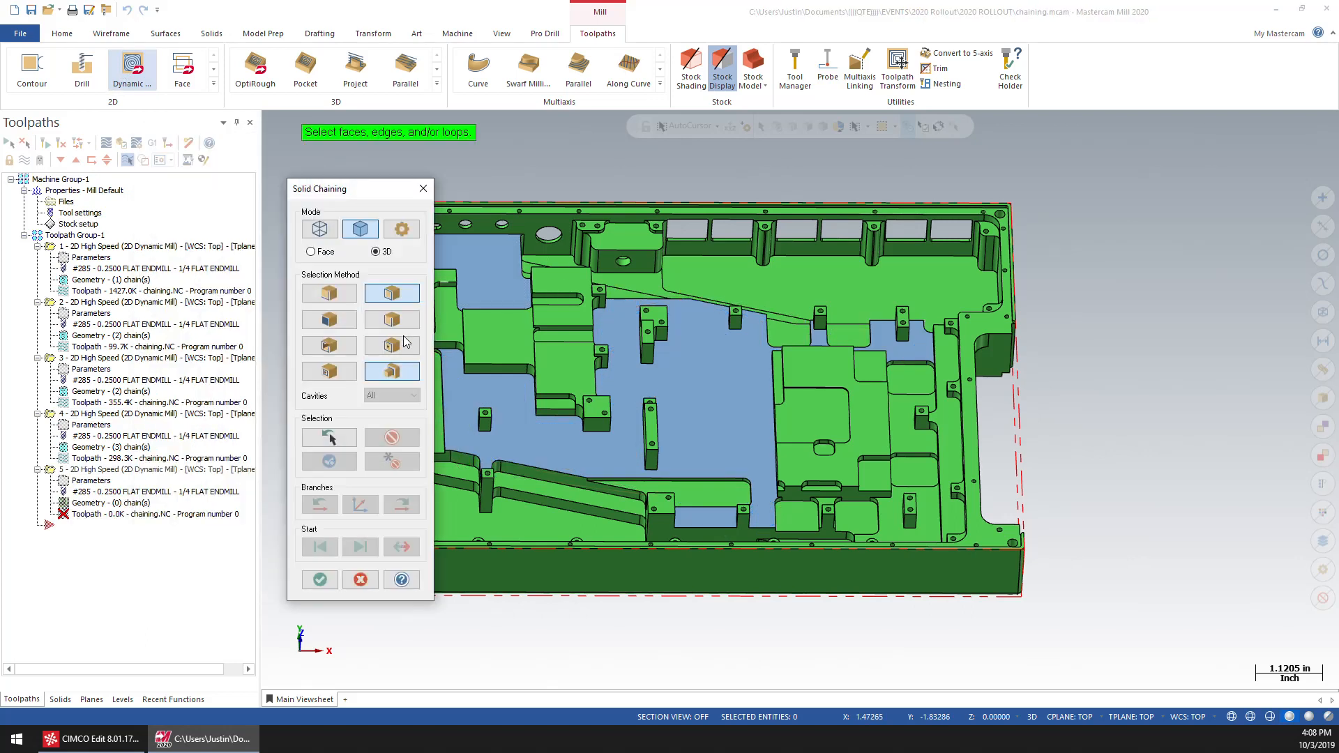
{"action": "left_click", "coordinate": [482, 293]}
{"action": "left_click", "coordinate": [319, 579]}
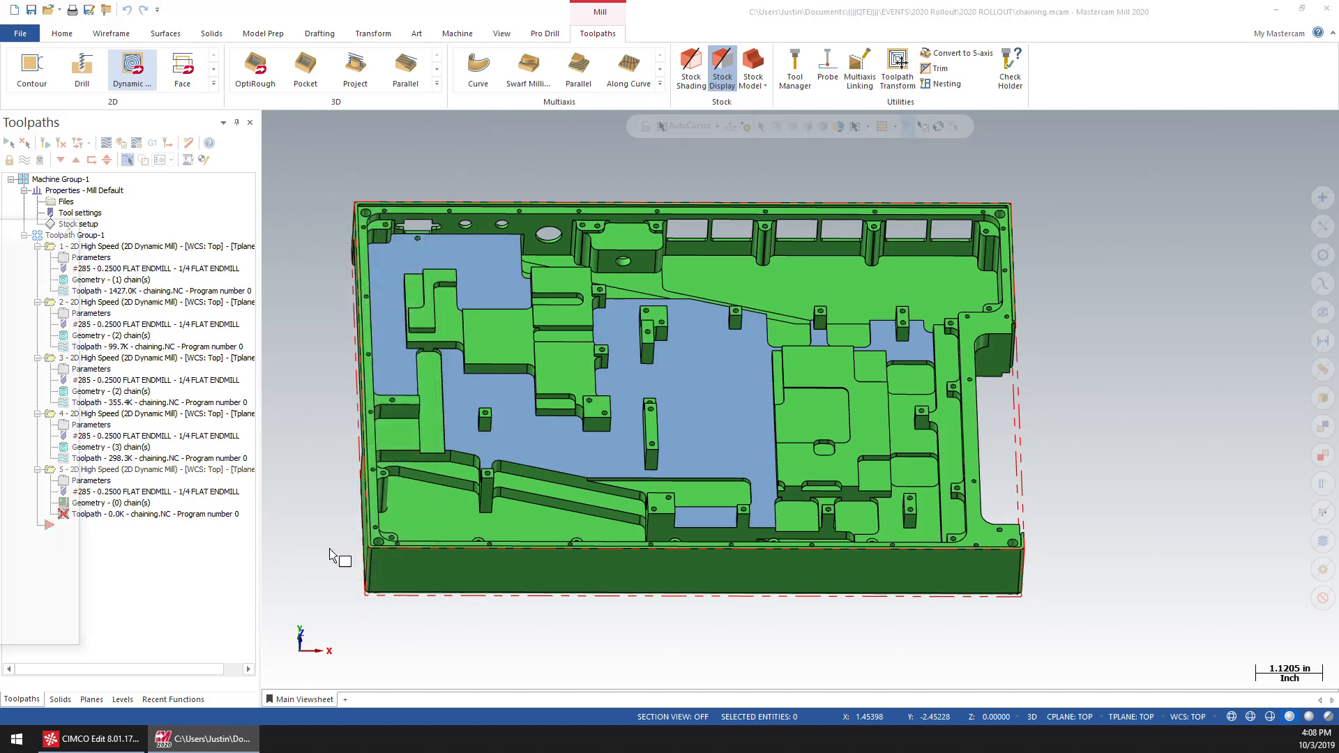
Step: Chain the outer open edges of the rear-left blue floor as the fifth toolpath's air region and accept the chain
{"action": "left_click", "coordinate": [215, 398]}
{"action": "left_click", "coordinate": [337, 355]}
{"action": "left_click_drag", "start_coordinate": [349, 188], "coordinate": [193, 190]}
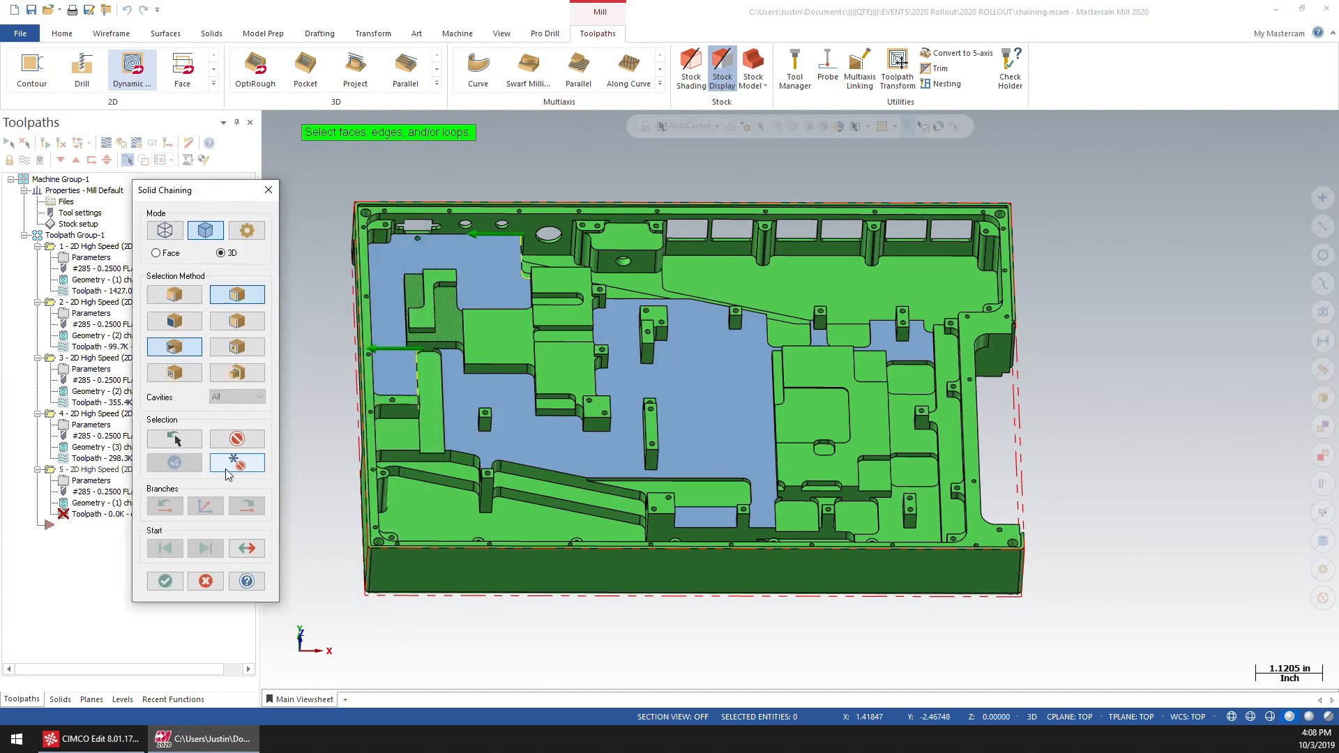
{"action": "left_click", "coordinate": [166, 586]}
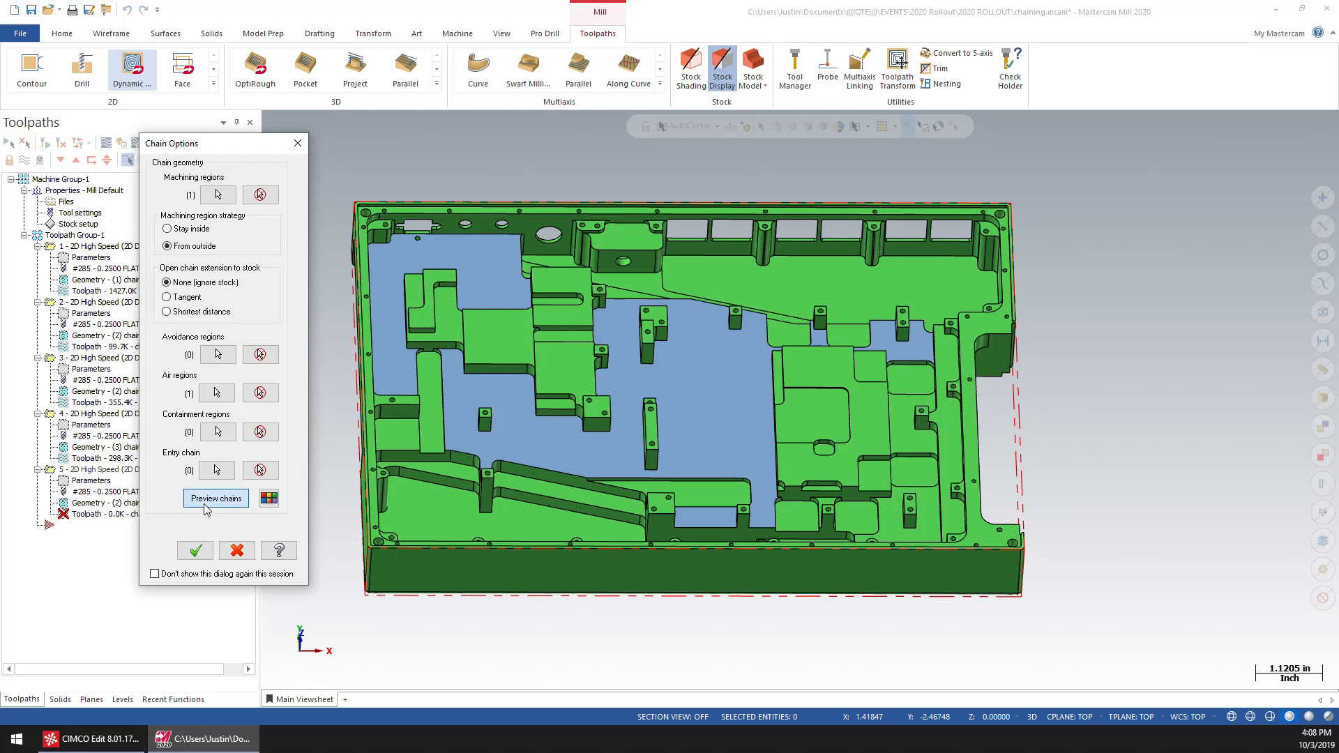
Step: Preview the chains, generate the fifth Dynamic Mill toolpath on the rear-left floor and backplot its tool motion
{"action": "left_click", "coordinate": [207, 499]}
{"action": "left_click", "coordinate": [196, 550]}
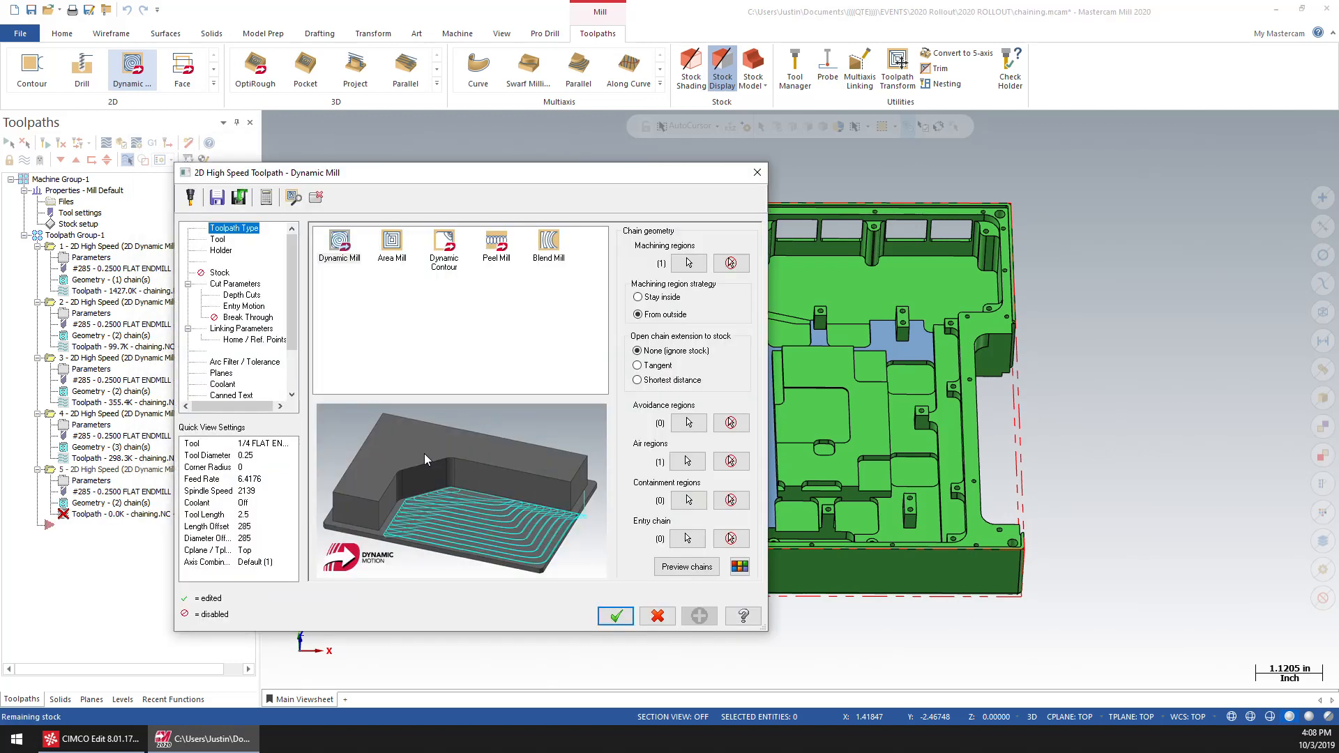
{"action": "left_click", "coordinate": [625, 620]}
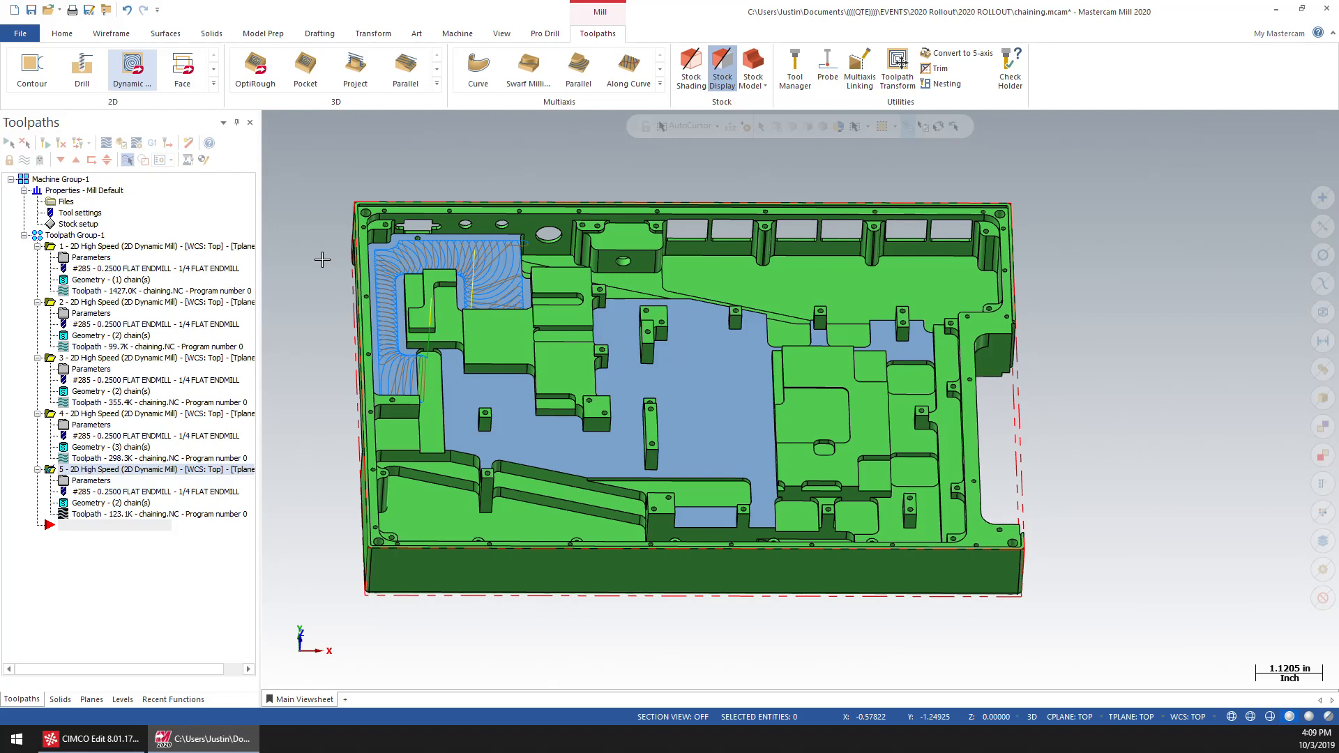
{"action": "left_click", "coordinate": [159, 514]}
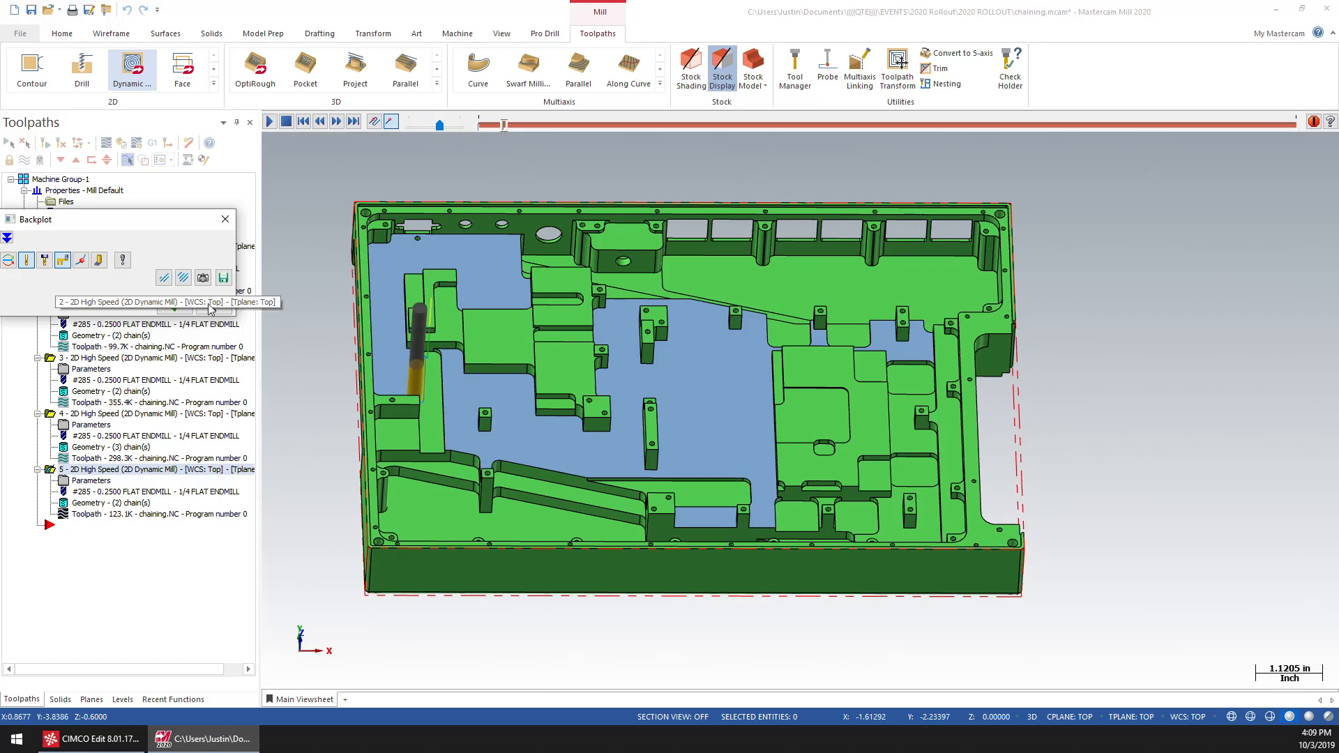
{"action": "left_click", "coordinate": [171, 305]}
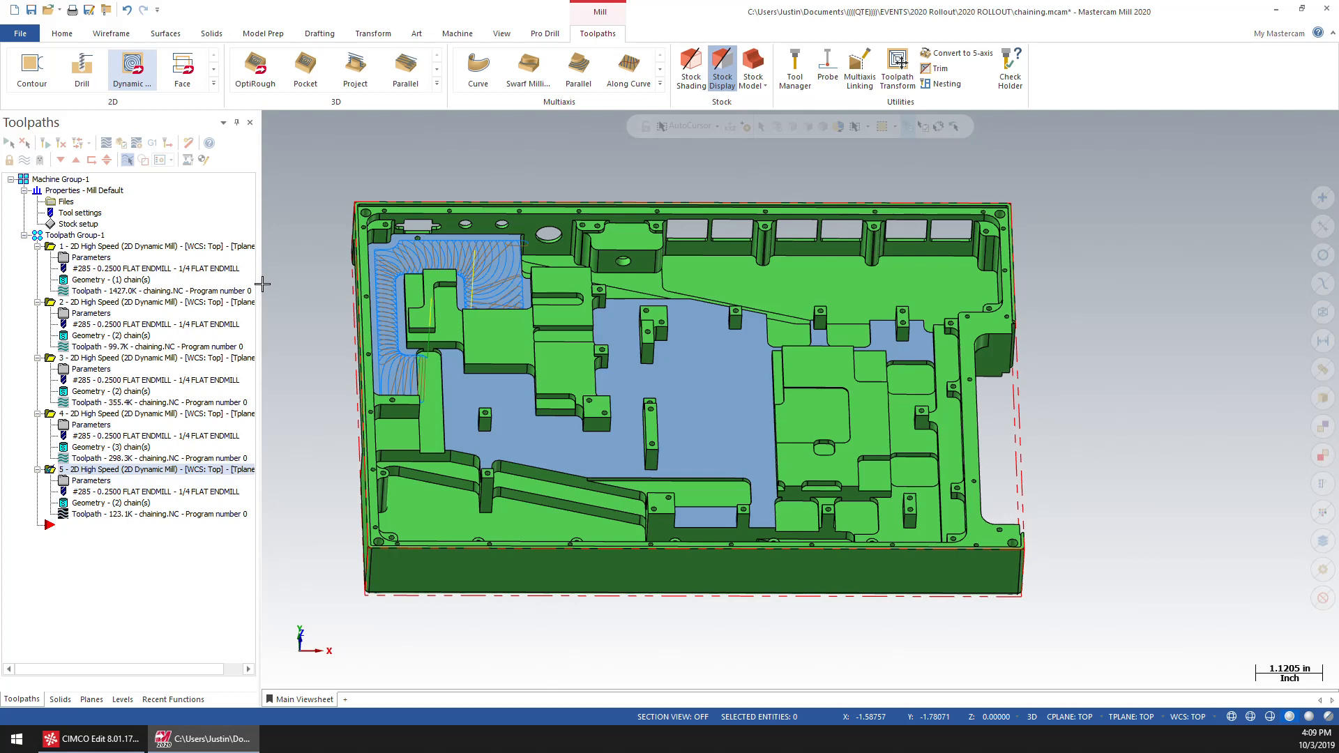
Step: Display the first Dynamic Mill toolpath on the part and collapse all operations in Toolpath Group-1
{"action": "left_click", "coordinate": [104, 246]}
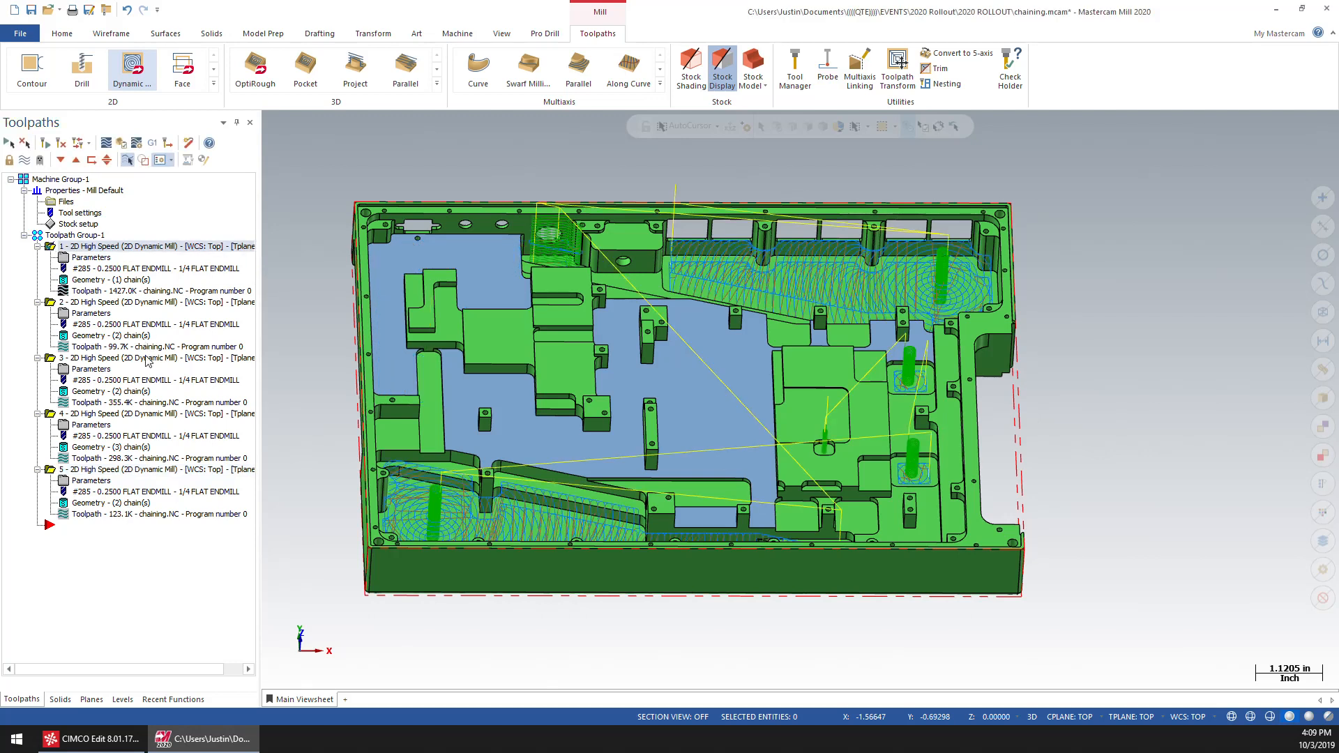
{"action": "right_click", "coordinate": [119, 247]}
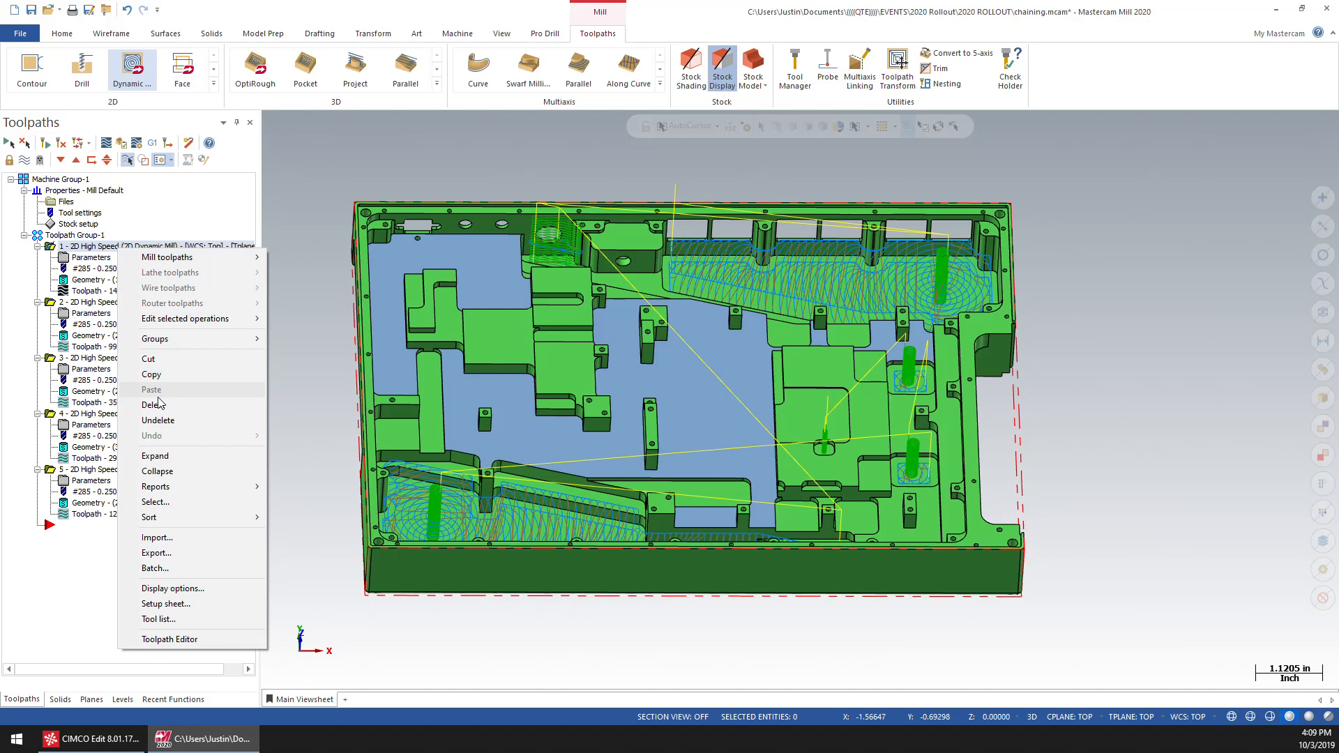
{"action": "left_click", "coordinate": [167, 475]}
{"action": "middle_click_drag", "start_coordinate": [275, 385], "coordinate": [321, 302]}
{"action": "scroll", "coordinate": [347, 254], "scroll_direction": "up", "scroll_amount": 4}
{"action": "scroll", "coordinate": [298, 199], "scroll_direction": "up", "scroll_amount": 3}
{"action": "scroll", "coordinate": [298, 273], "scroll_direction": "down", "scroll_amount": 3}
{"action": "scroll", "coordinate": [288, 370], "scroll_direction": "down", "scroll_amount": 2}
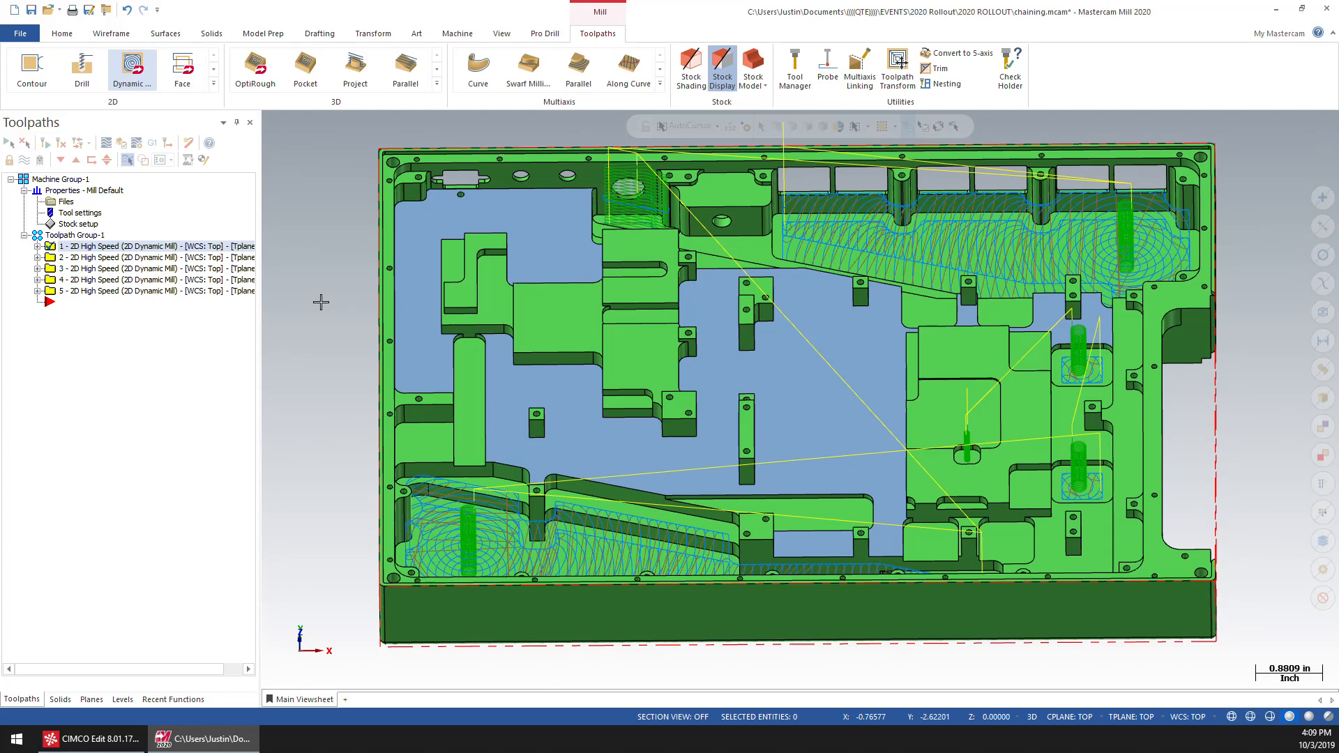
{"action": "middle_click_drag", "start_coordinate": [321, 300], "coordinate": [340, 249]}
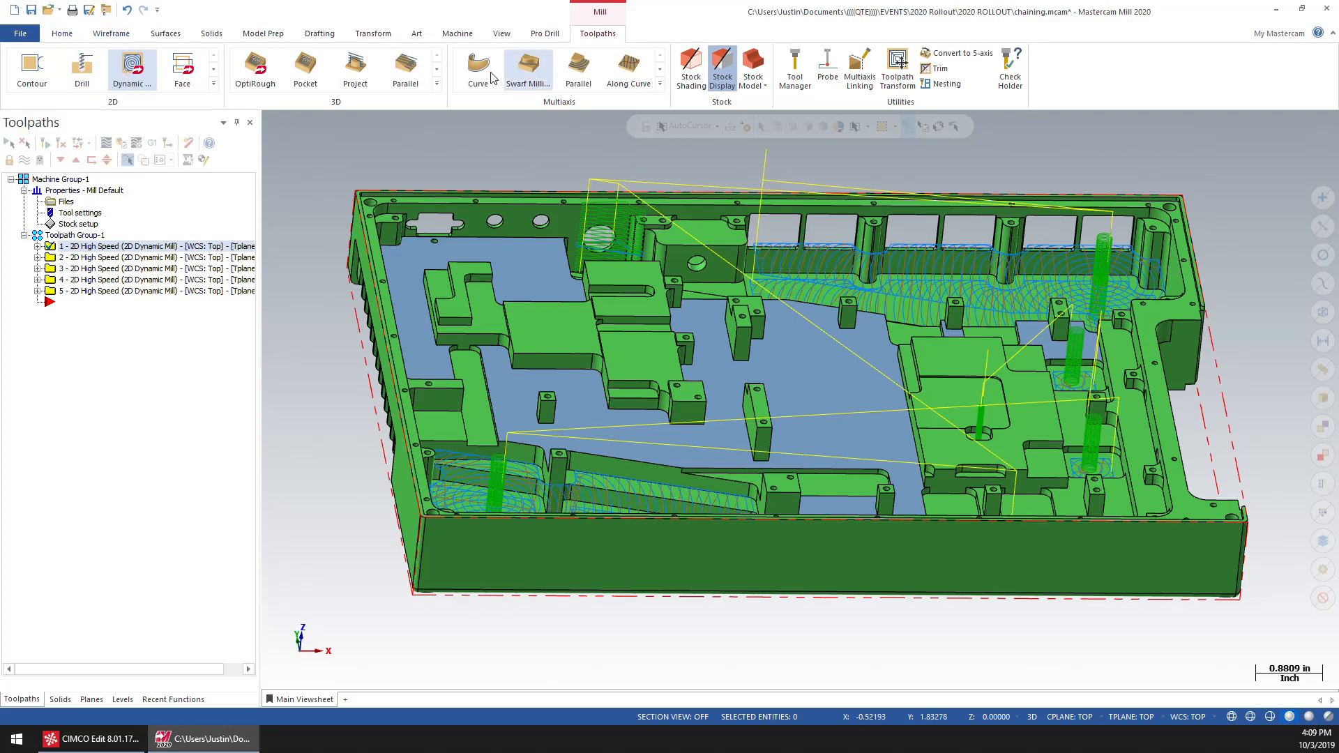
{"action": "left_click", "coordinate": [660, 84]}
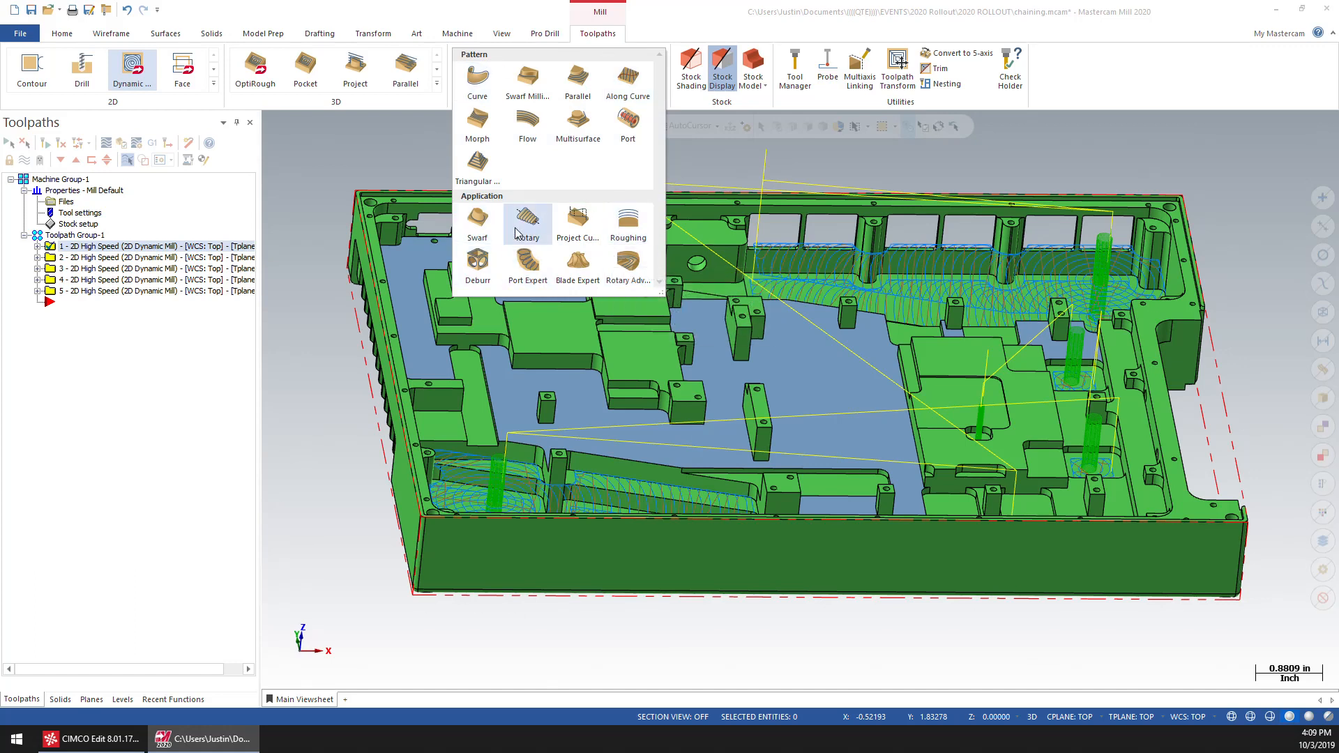
{"action": "middle_click_drag", "start_coordinate": [317, 353], "coordinate": [621, 294]}
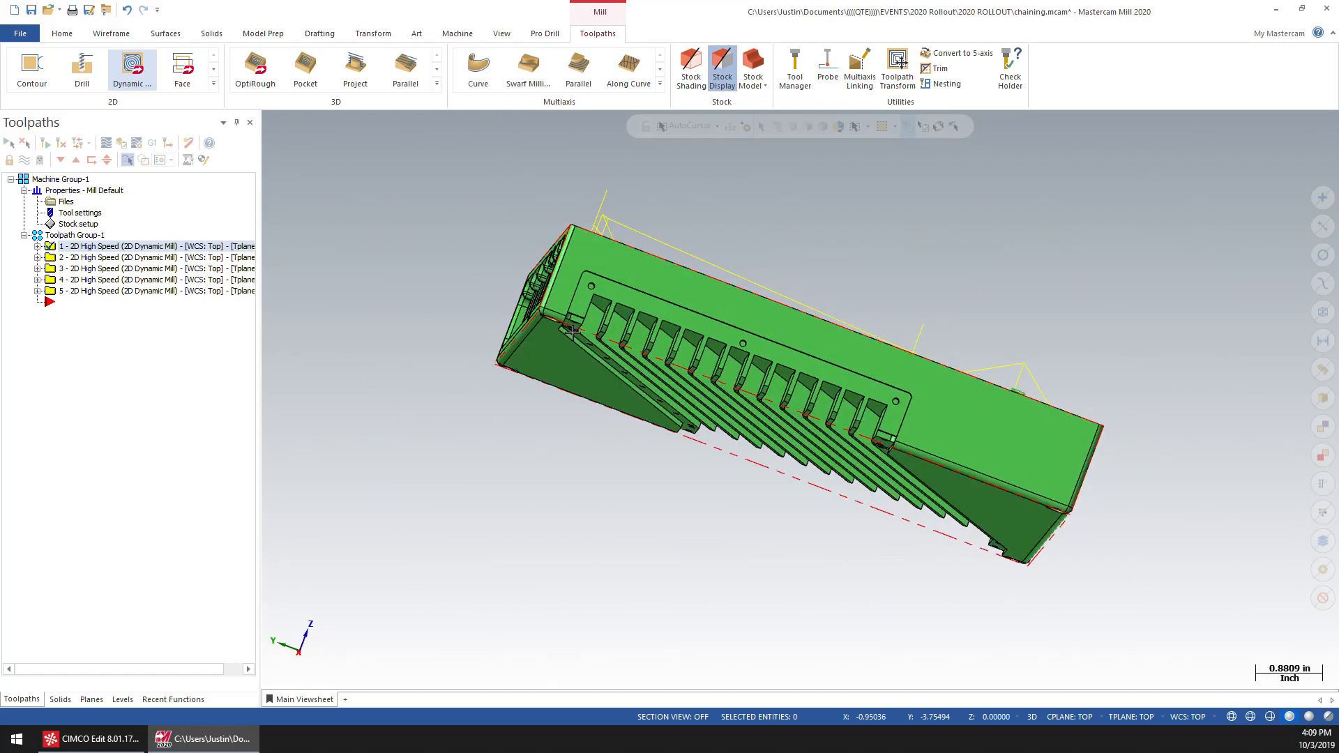
{"action": "middle_click_drag", "start_coordinate": [798, 350], "coordinate": [589, 208]}
{"action": "scroll", "coordinate": [535, 249], "scroll_direction": "down", "scroll_amount": 3}
{"action": "scroll", "coordinate": [595, 212], "scroll_direction": "up", "scroll_amount": 3}
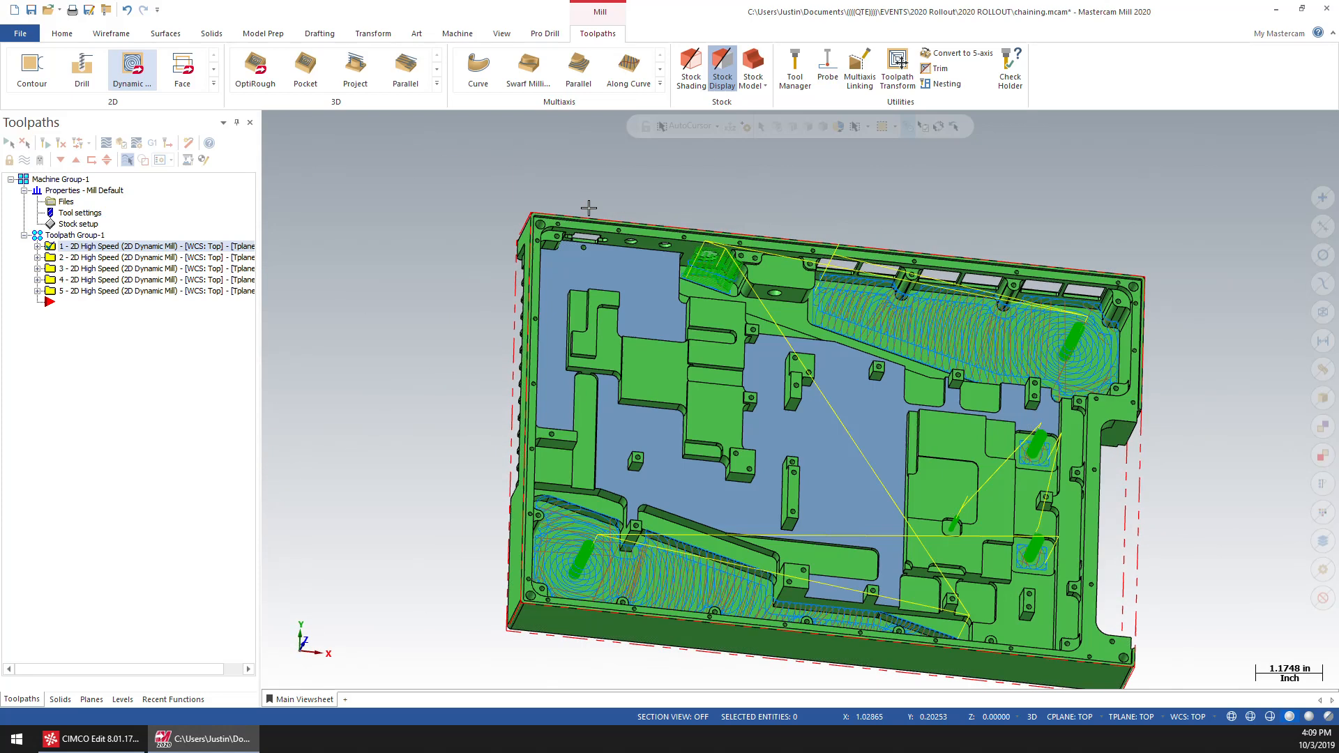
{"action": "middle_click_drag", "start_coordinate": [356, 192], "coordinate": [367, 153]}
{"action": "left_click", "coordinate": [661, 84]}
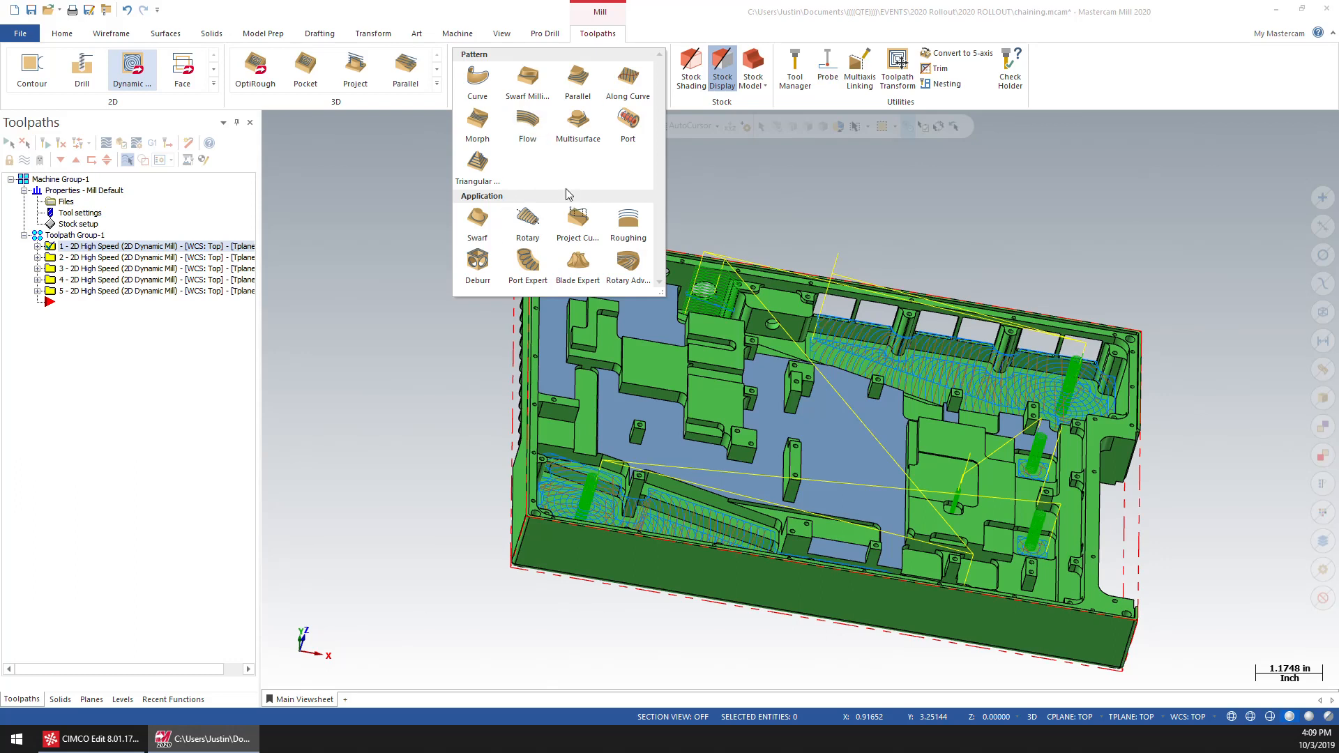
Step: Start a Drill toolpath and select the small rim hole at the part's front-left corner as its hole feature
{"action": "left_click", "coordinate": [213, 84]}
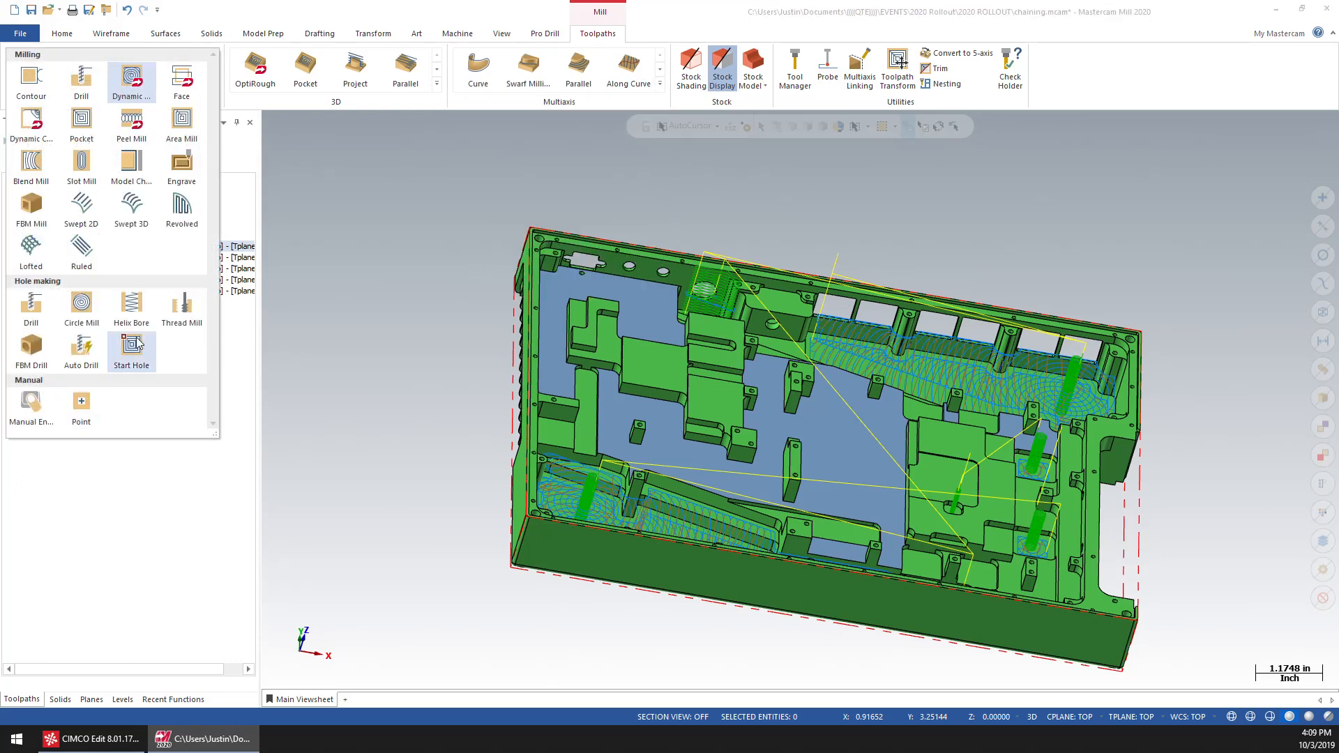
{"action": "left_click", "coordinate": [31, 307]}
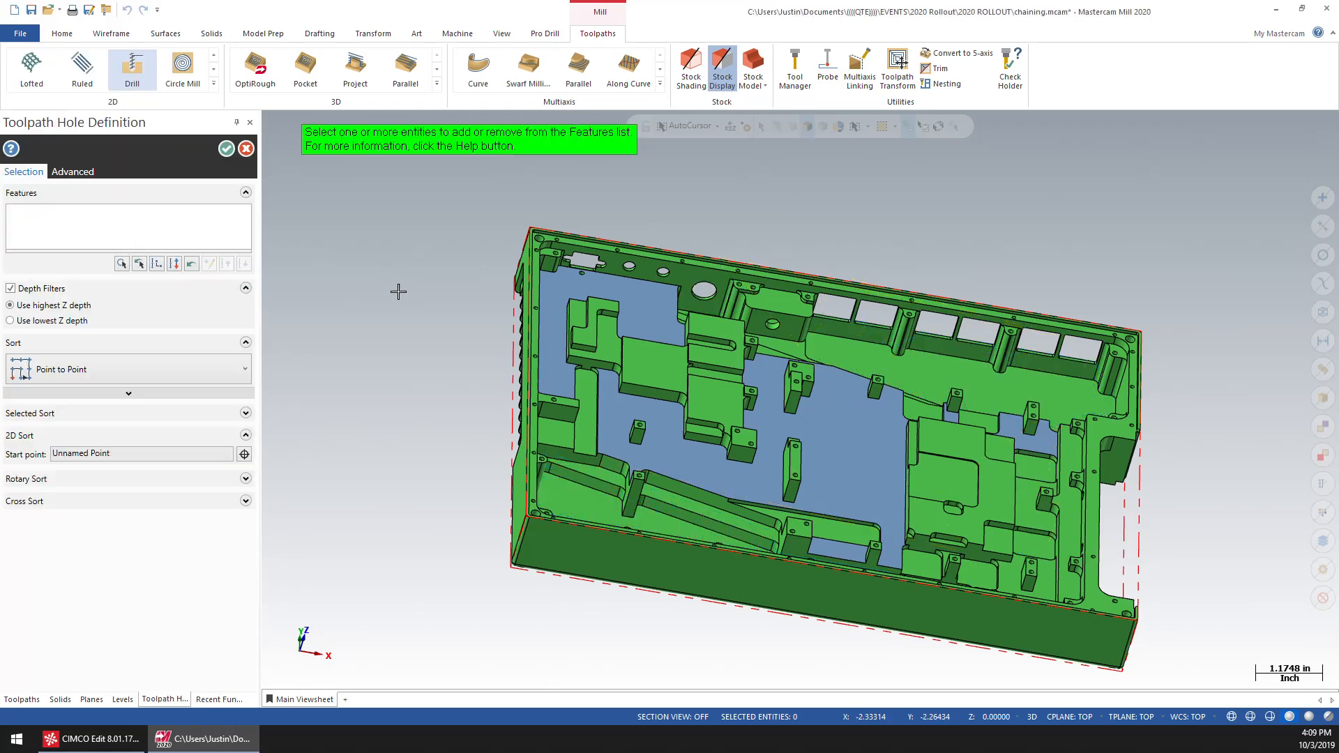
{"action": "middle_click_drag", "start_coordinate": [385, 260], "coordinate": [386, 263]}
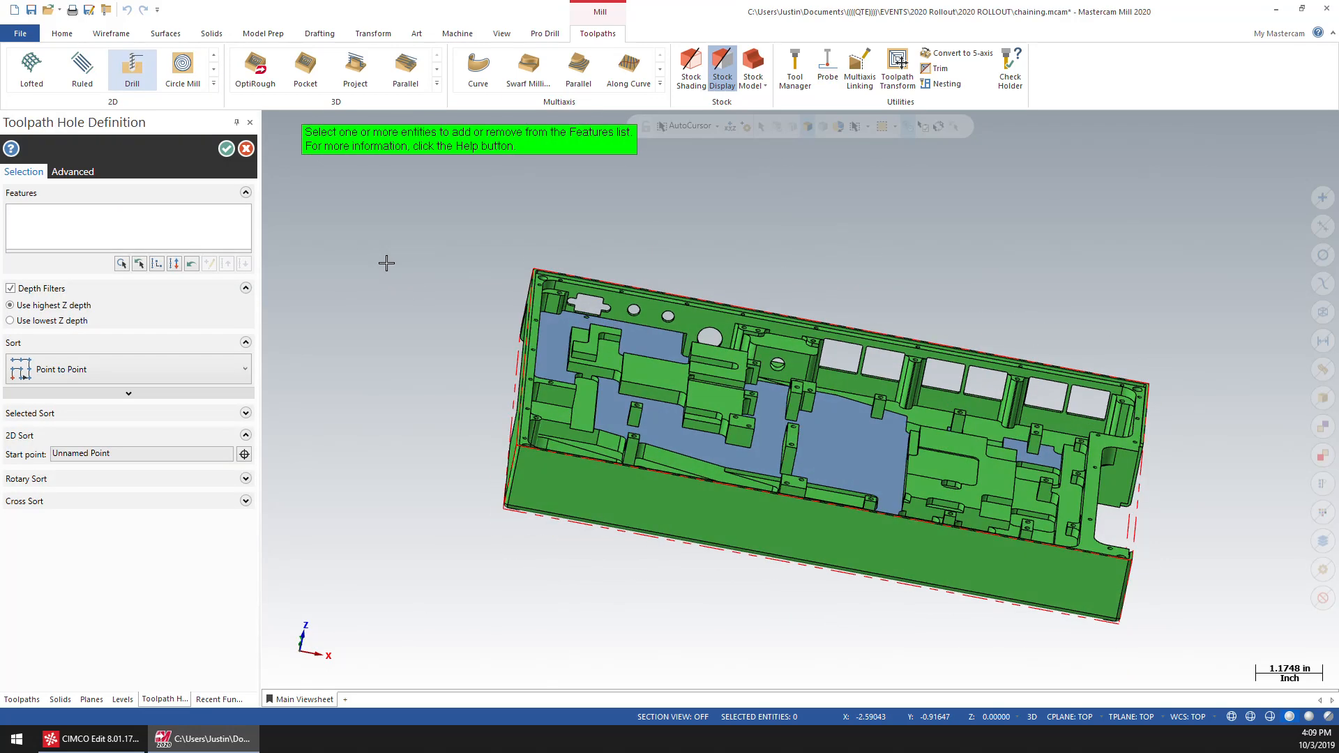
{"action": "mouse_move", "coordinate": [386, 262]}
{"action": "middle_mouse_down"}
{"action": "mouse_move", "coordinate": [344, 286]}
{"action": "mouse_move", "coordinate": [418, 418]}
{"action": "mouse_move", "coordinate": [379, 484]}
{"action": "middle_mouse_up"}
{"action": "scroll", "coordinate": [419, 464], "scroll_direction": "up", "scroll_amount": 3}
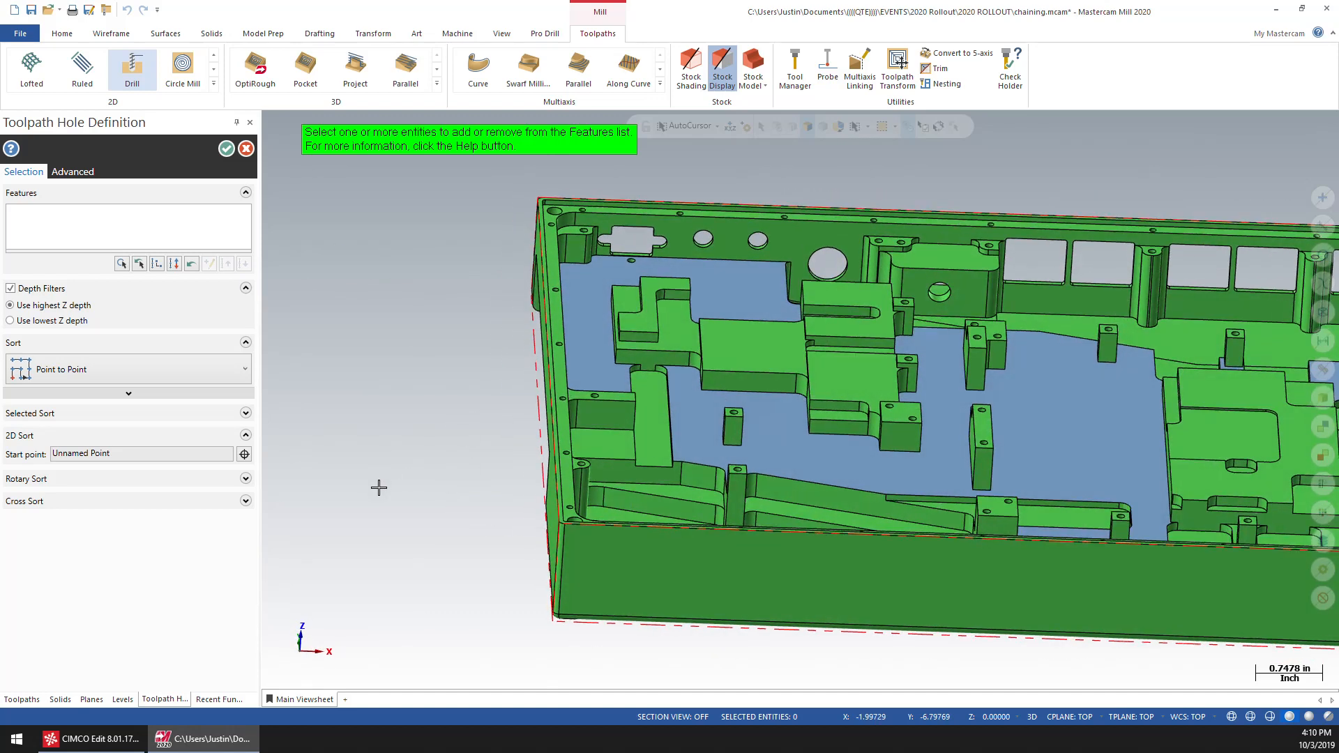
{"action": "scroll", "coordinate": [395, 532], "scroll_direction": "up", "scroll_amount": 5}
{"action": "scroll", "coordinate": [540, 457], "scroll_direction": "up", "scroll_amount": 8}
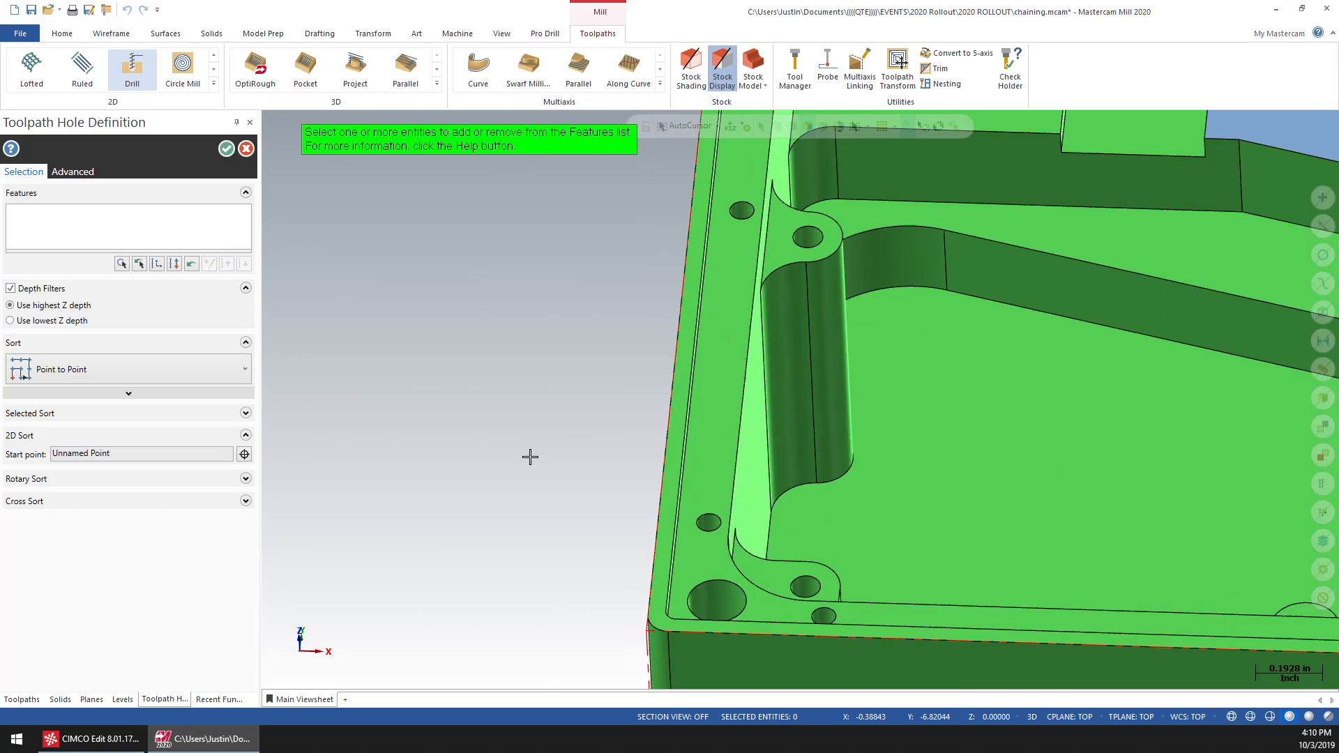
{"action": "left_click", "coordinate": [734, 441]}
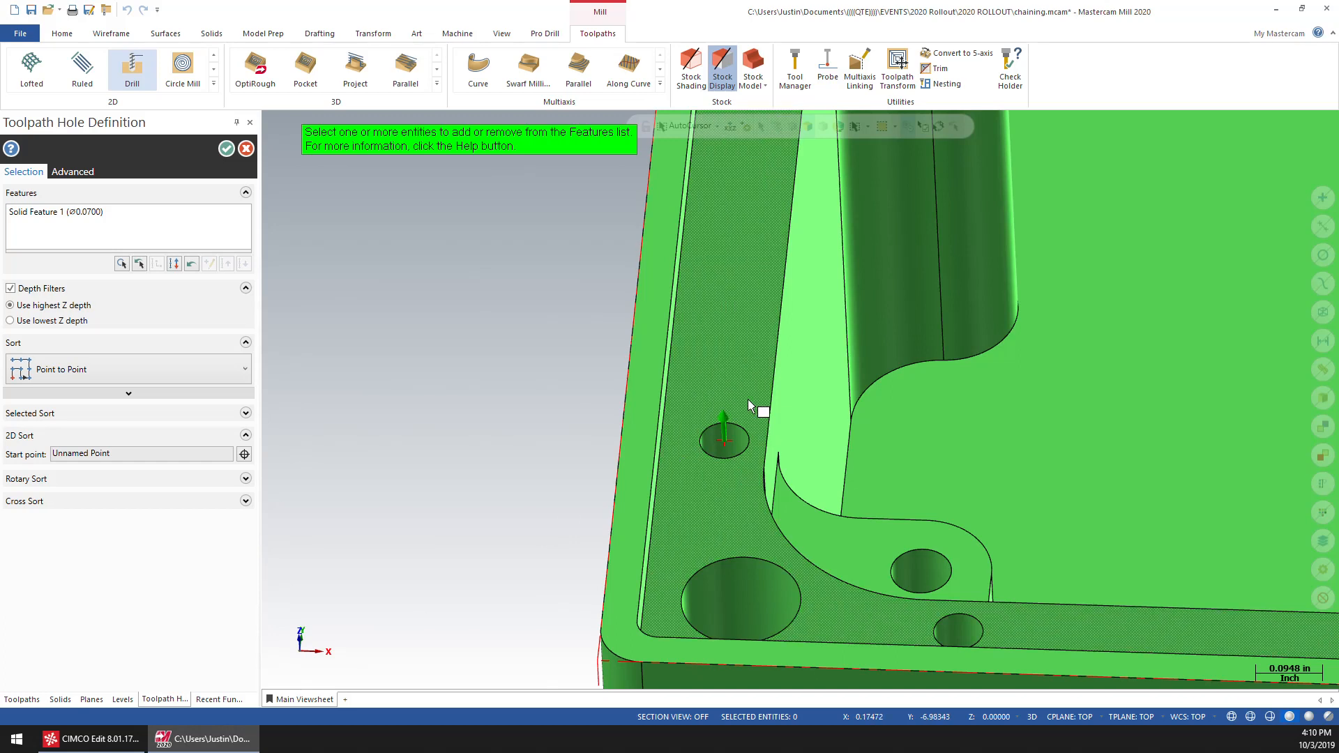
Step: Inspect the selected corner hole and its direction arrow, and clear all features from the hole list
{"action": "mouse_move", "coordinate": [746, 410]}
{"action": "middle_mouse_down"}
{"action": "mouse_move", "coordinate": [712, 370]}
{"action": "mouse_move", "coordinate": [717, 398]}
{"action": "mouse_move", "coordinate": [741, 397]}
{"action": "mouse_move", "coordinate": [765, 370]}
{"action": "mouse_move", "coordinate": [681, 419]}
{"action": "mouse_move", "coordinate": [633, 488]}
{"action": "mouse_move", "coordinate": [798, 397]}
{"action": "mouse_move", "coordinate": [711, 622]}
{"action": "mouse_move", "coordinate": [636, 508]}
{"action": "mouse_move", "coordinate": [563, 440]}
{"action": "mouse_move", "coordinate": [547, 388]}
{"action": "middle_mouse_up"}
{"action": "scroll", "coordinate": [717, 398], "scroll_direction": "down", "scroll_amount": 5}
{"action": "scroll", "coordinate": [680, 418], "scroll_direction": "up", "scroll_amount": 2}
{"action": "scroll", "coordinate": [621, 493], "scroll_direction": "up", "scroll_amount": 4}
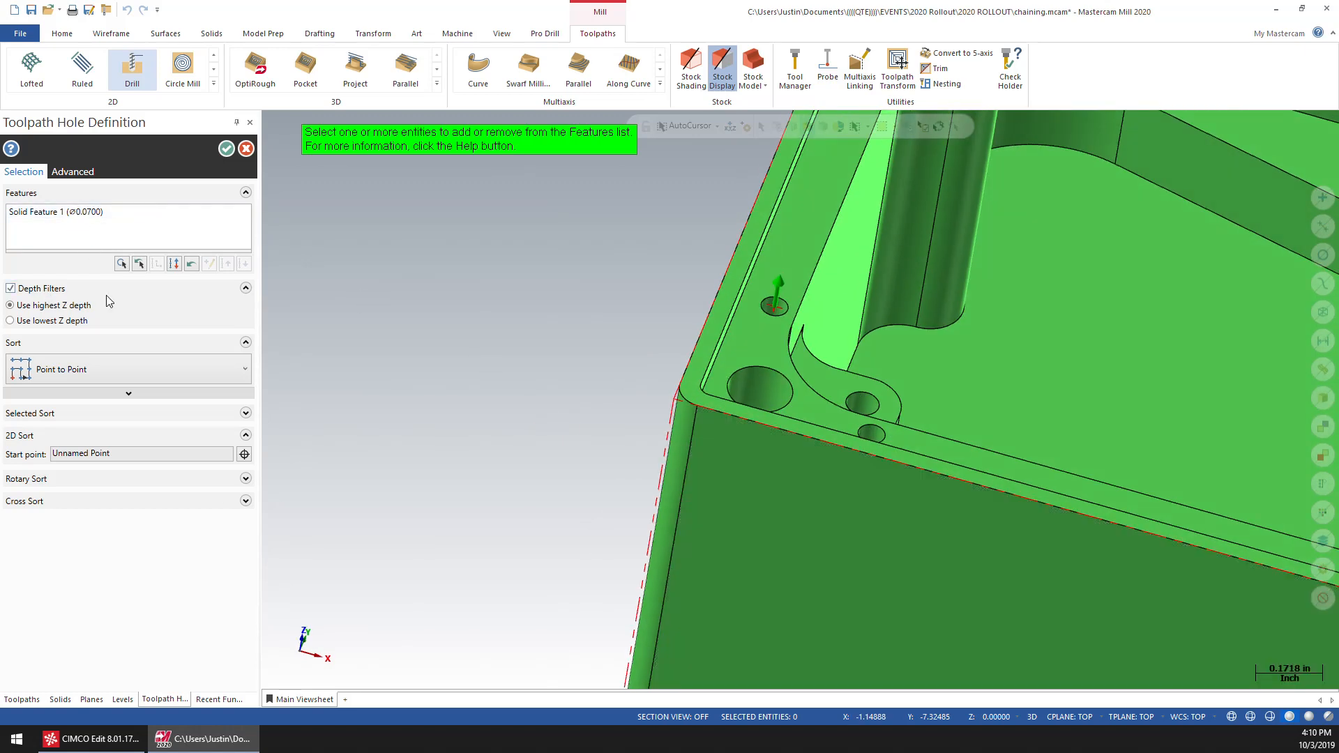
{"action": "scroll", "coordinate": [788, 300], "scroll_direction": "up", "scroll_amount": 6}
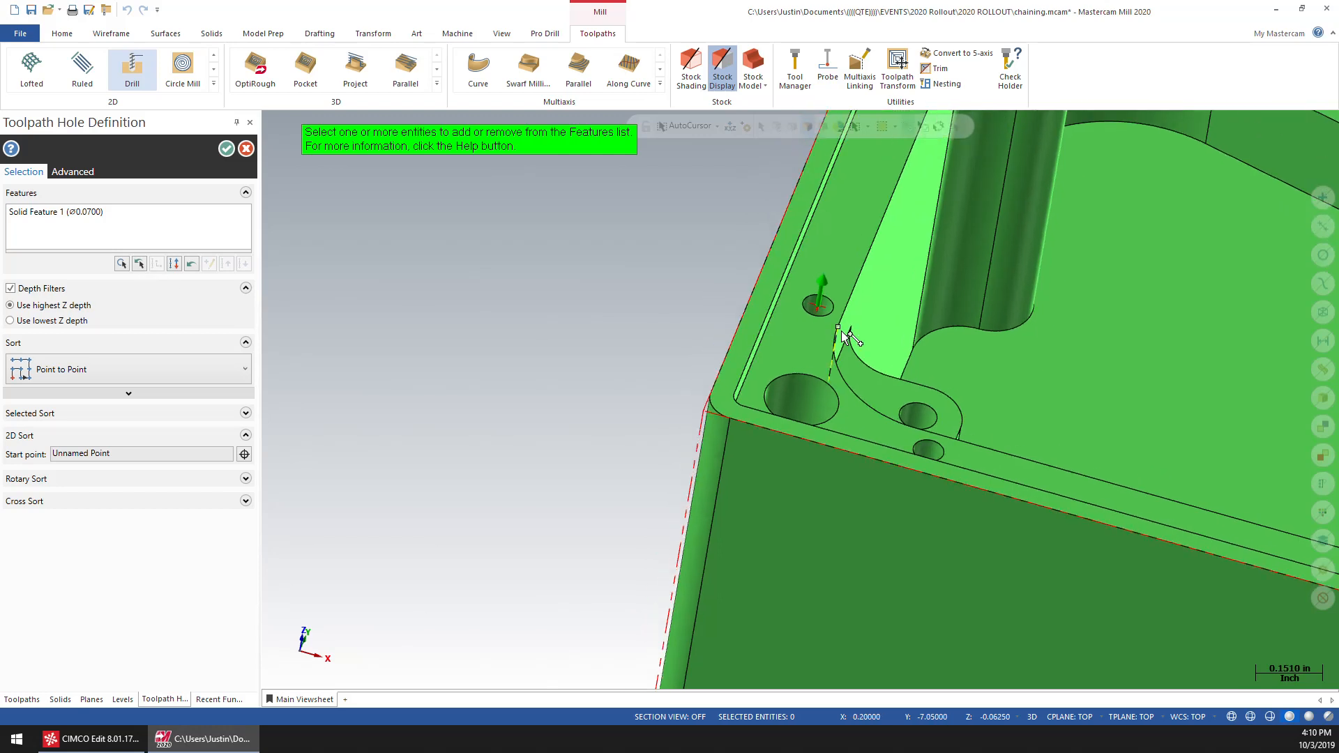
{"action": "left_click", "coordinate": [801, 311]}
{"action": "middle_click_drag", "start_coordinate": [468, 338], "coordinate": [349, 385], "text": "shift"}
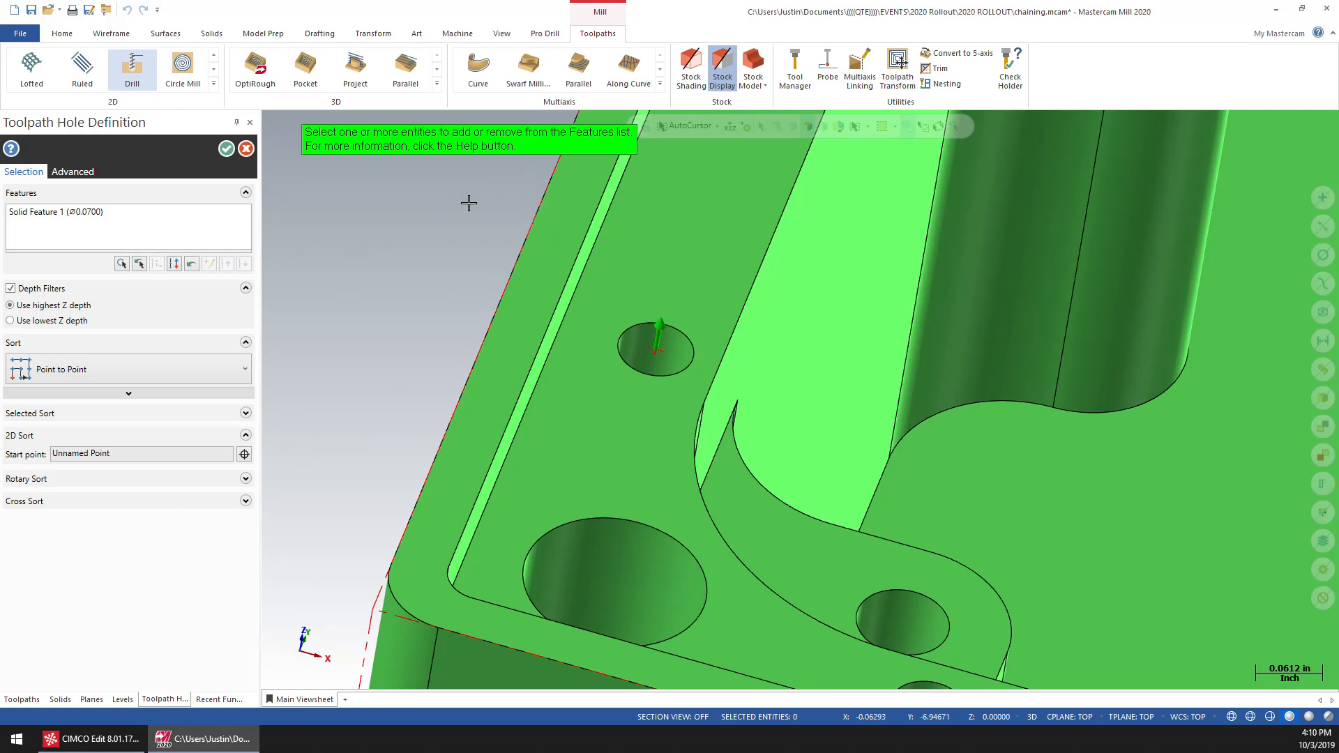
{"action": "scroll", "coordinate": [784, 300], "scroll_direction": "down", "scroll_amount": 2}
{"action": "scroll", "coordinate": [788, 289], "scroll_direction": "down", "scroll_amount": 8}
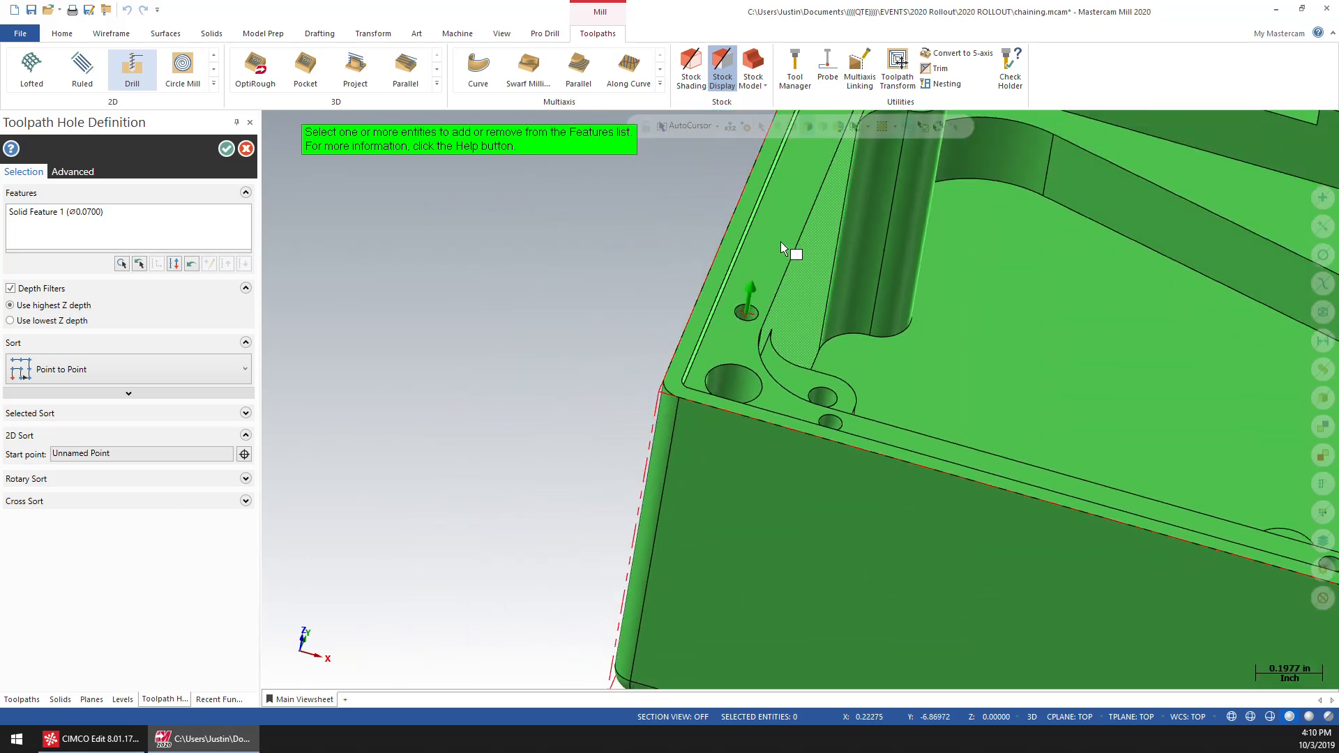
{"action": "scroll", "coordinate": [900, 238], "scroll_direction": "down", "scroll_amount": 3}
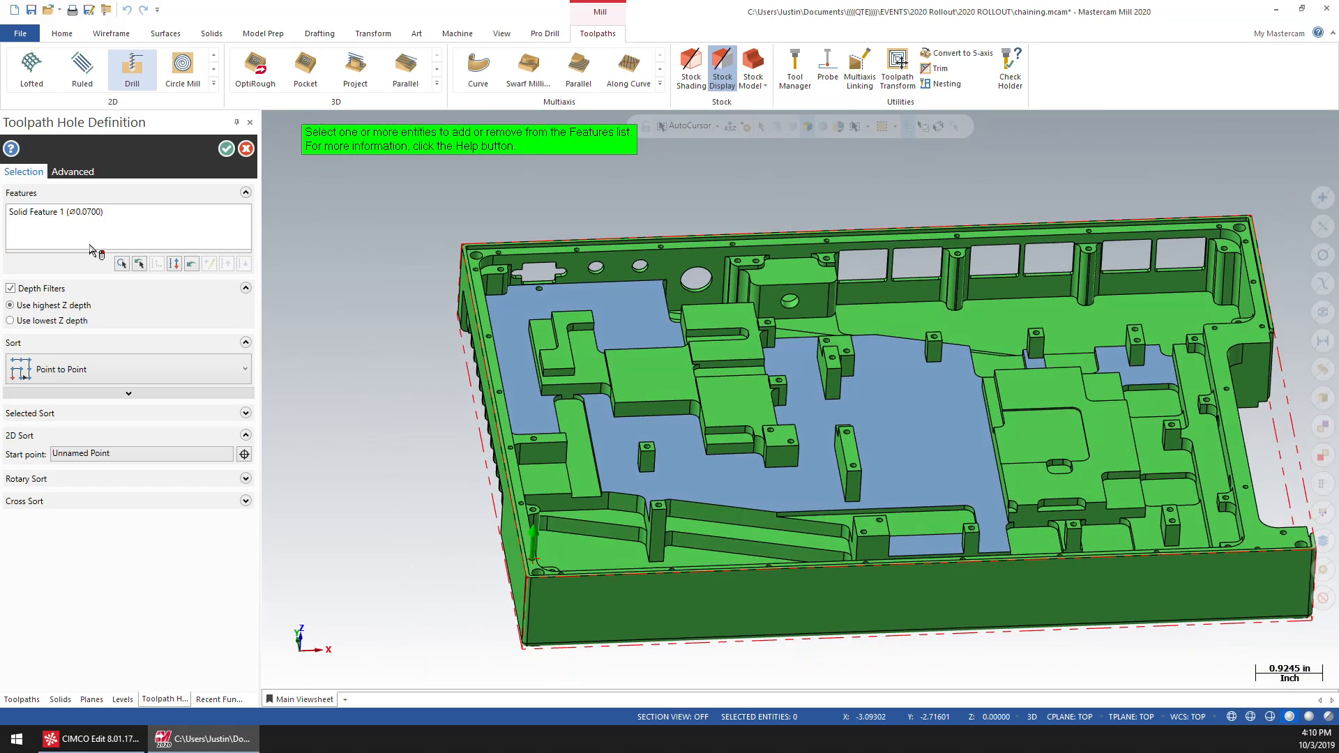
{"action": "right_click", "coordinate": [91, 250]}
{"action": "left_click", "coordinate": [134, 363]}
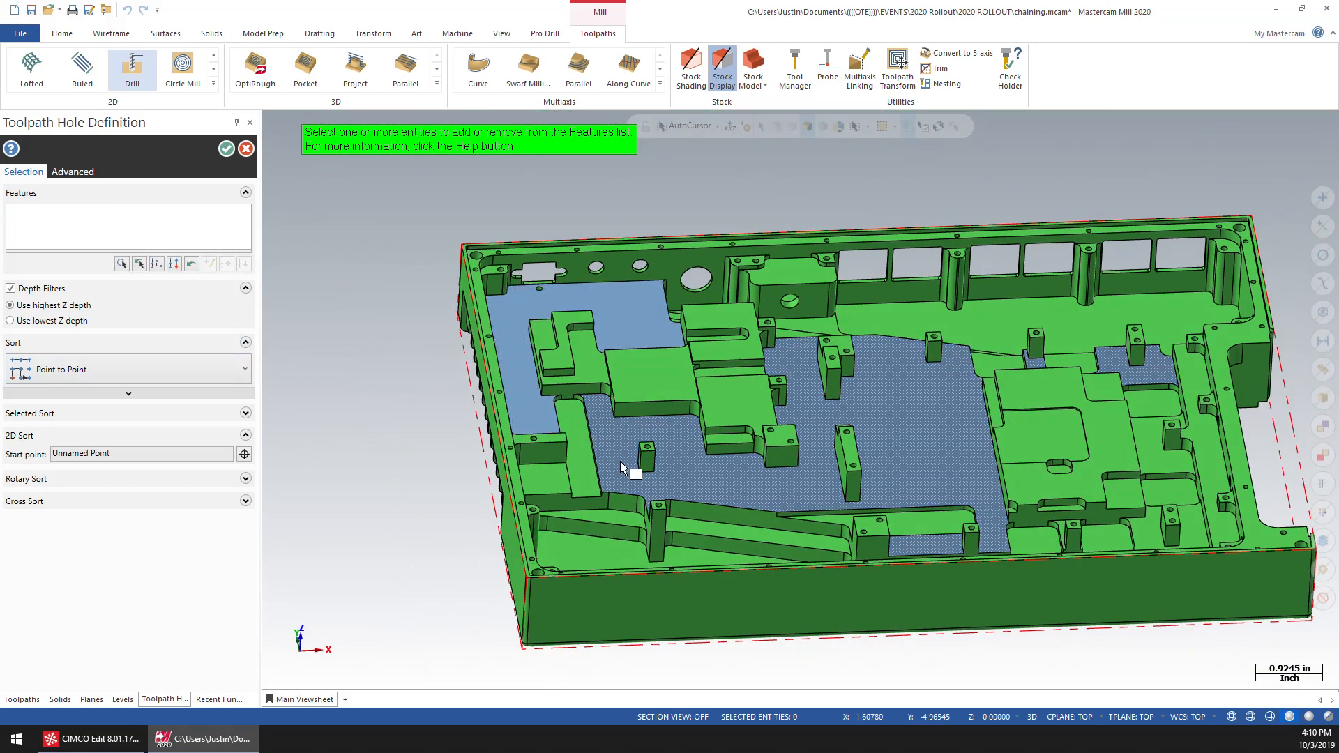
Step: Select every hole matching the front-left rim hole's diameter and delete all the features from the list again
{"action": "scroll", "coordinate": [631, 447], "scroll_direction": "up", "scroll_amount": 3}
{"action": "scroll", "coordinate": [544, 472], "scroll_direction": "up", "scroll_amount": 12}
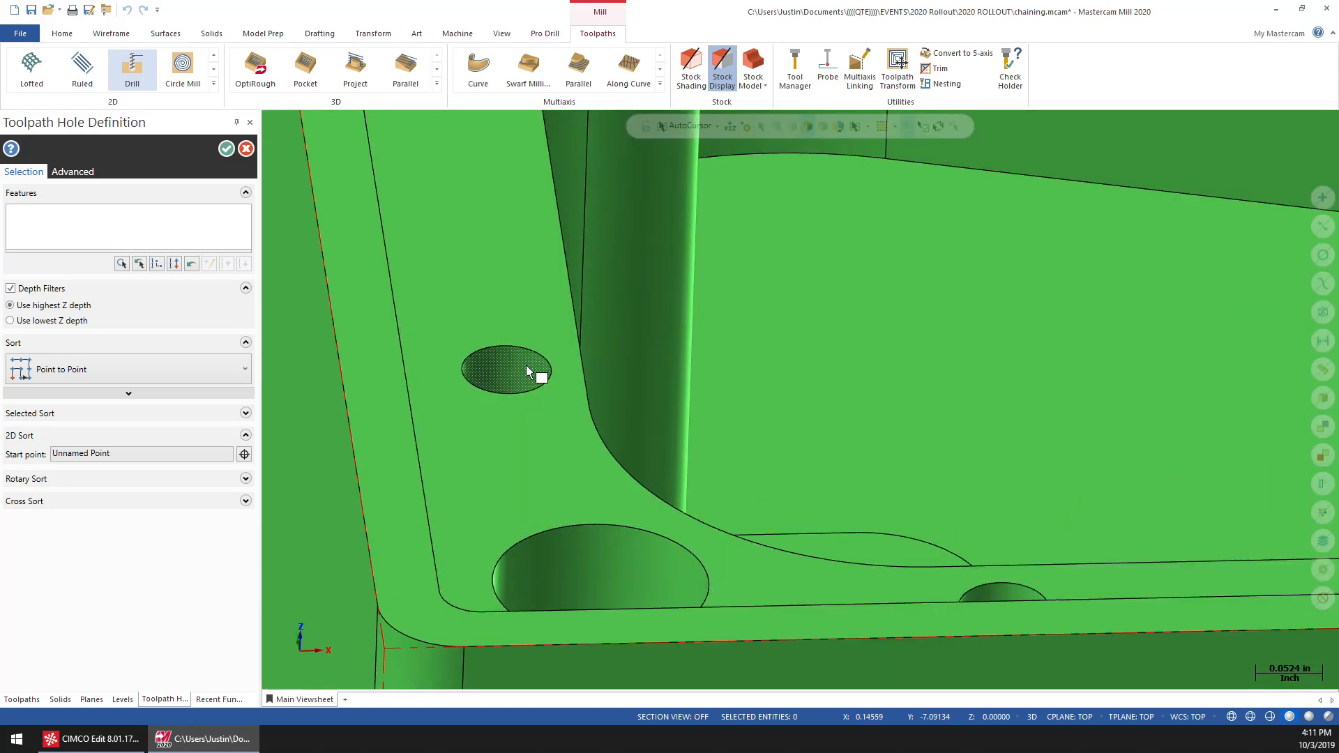
{"action": "left_click", "coordinate": [526, 365]}
{"action": "scroll", "coordinate": [612, 349], "scroll_direction": "down", "scroll_amount": 5}
{"action": "scroll", "coordinate": [648, 289], "scroll_direction": "down", "scroll_amount": 10}
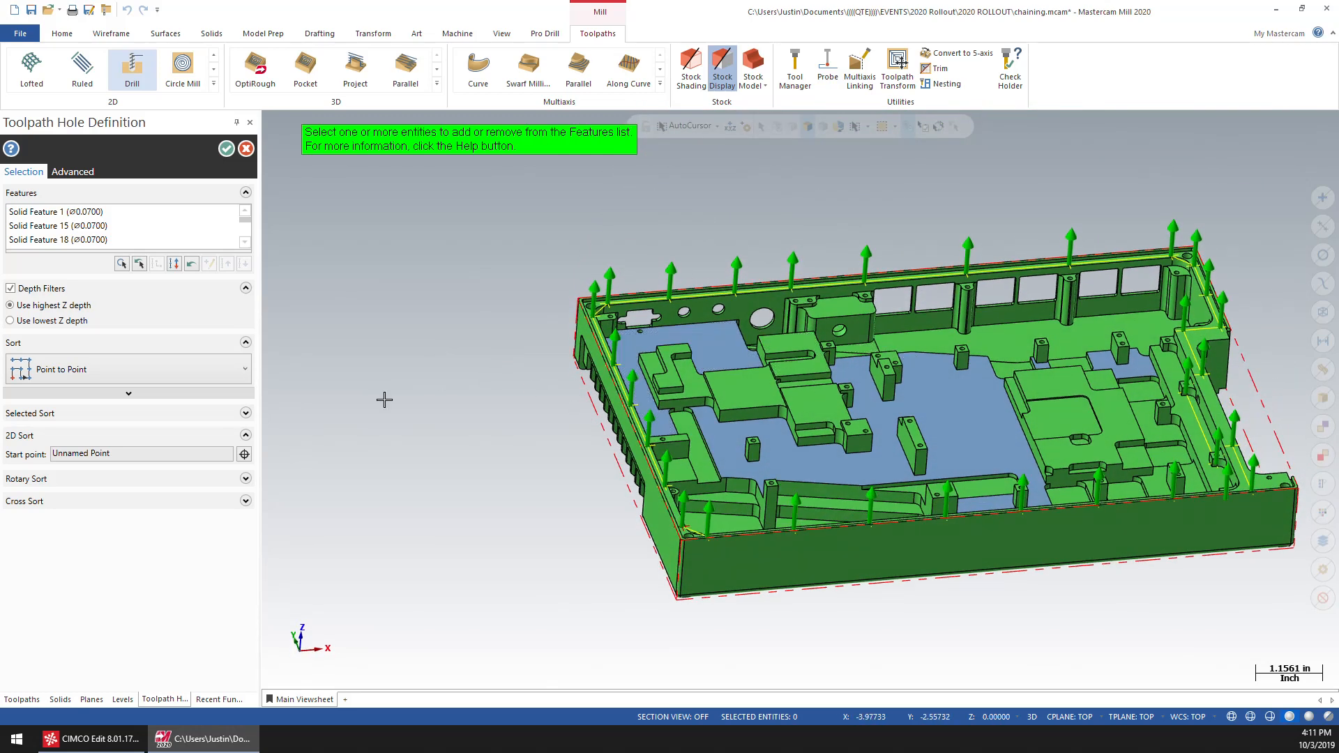
{"action": "right_click", "coordinate": [185, 229]}
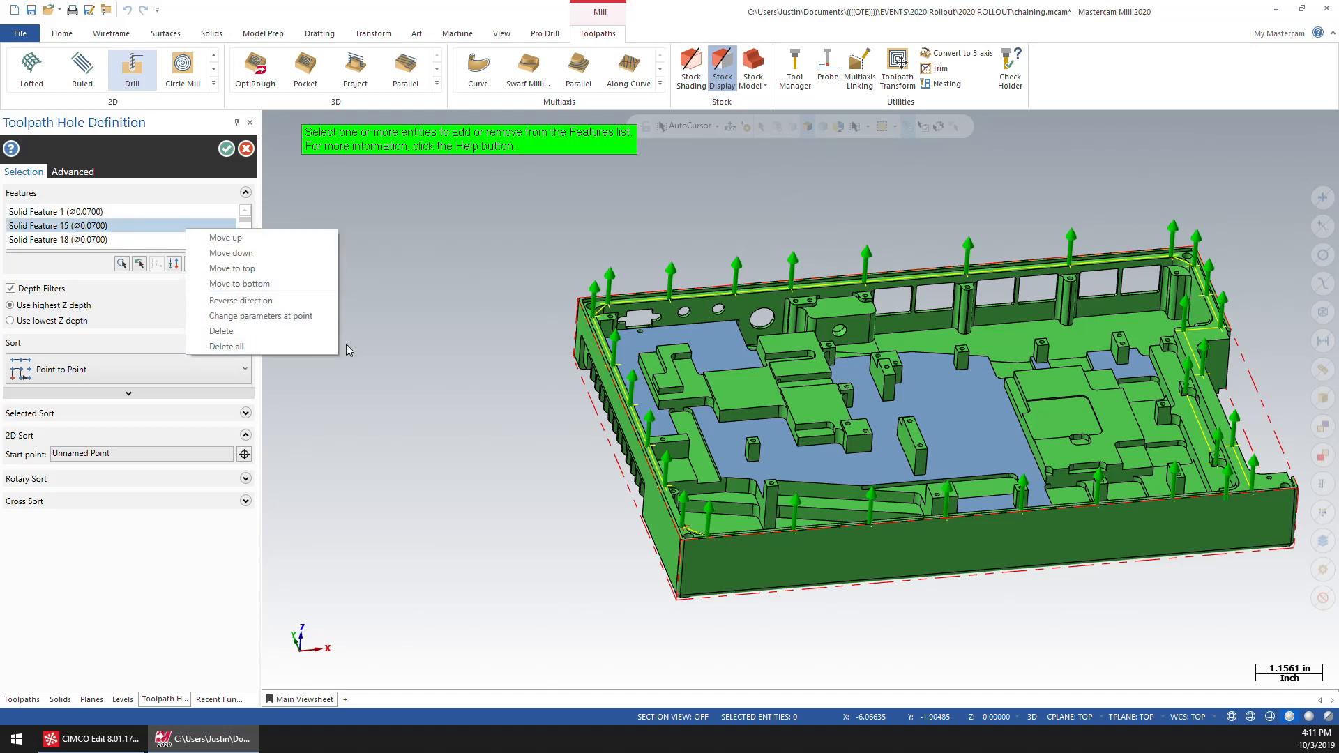
{"action": "left_click", "coordinate": [302, 349]}
Step: Select all holes matching the one on the front-left corner ledge, and deselect the whole matching set
{"action": "scroll", "coordinate": [652, 457], "scroll_direction": "up", "scroll_amount": 4}
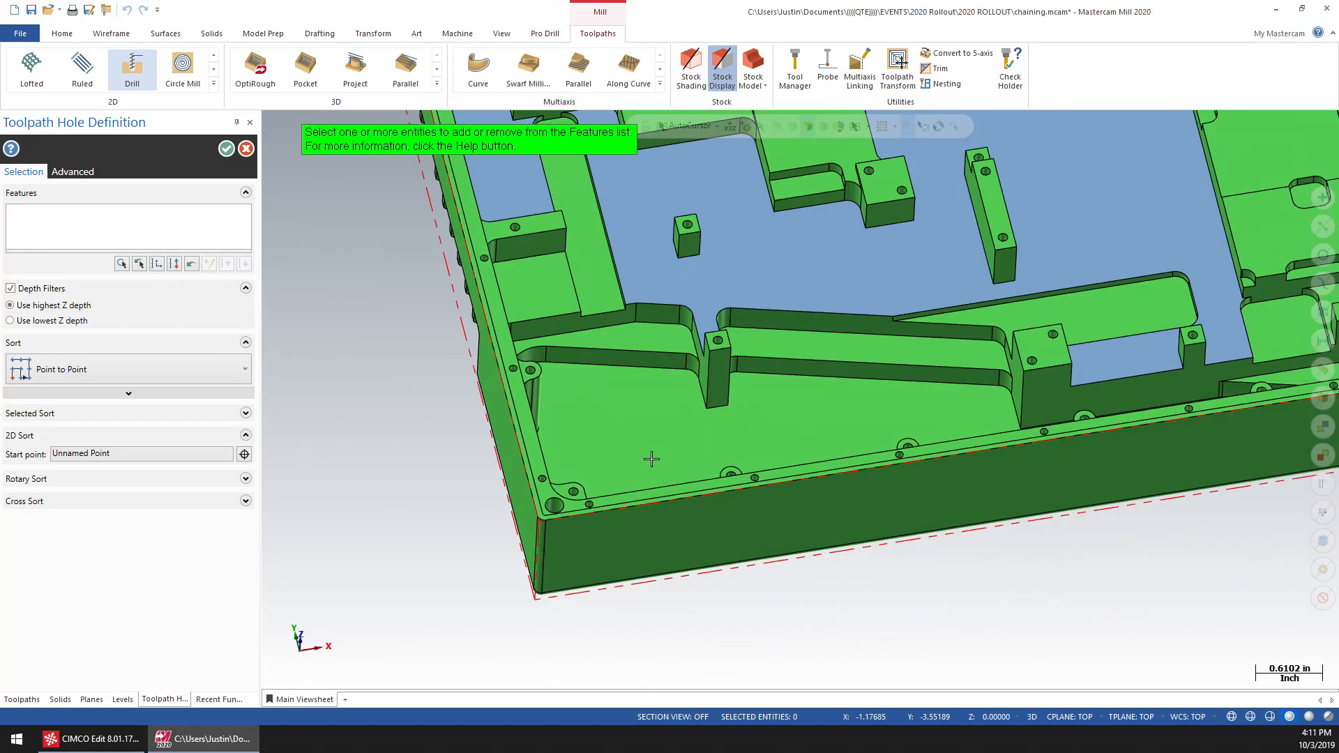
{"action": "scroll", "coordinate": [575, 463], "scroll_direction": "up", "scroll_amount": 4}
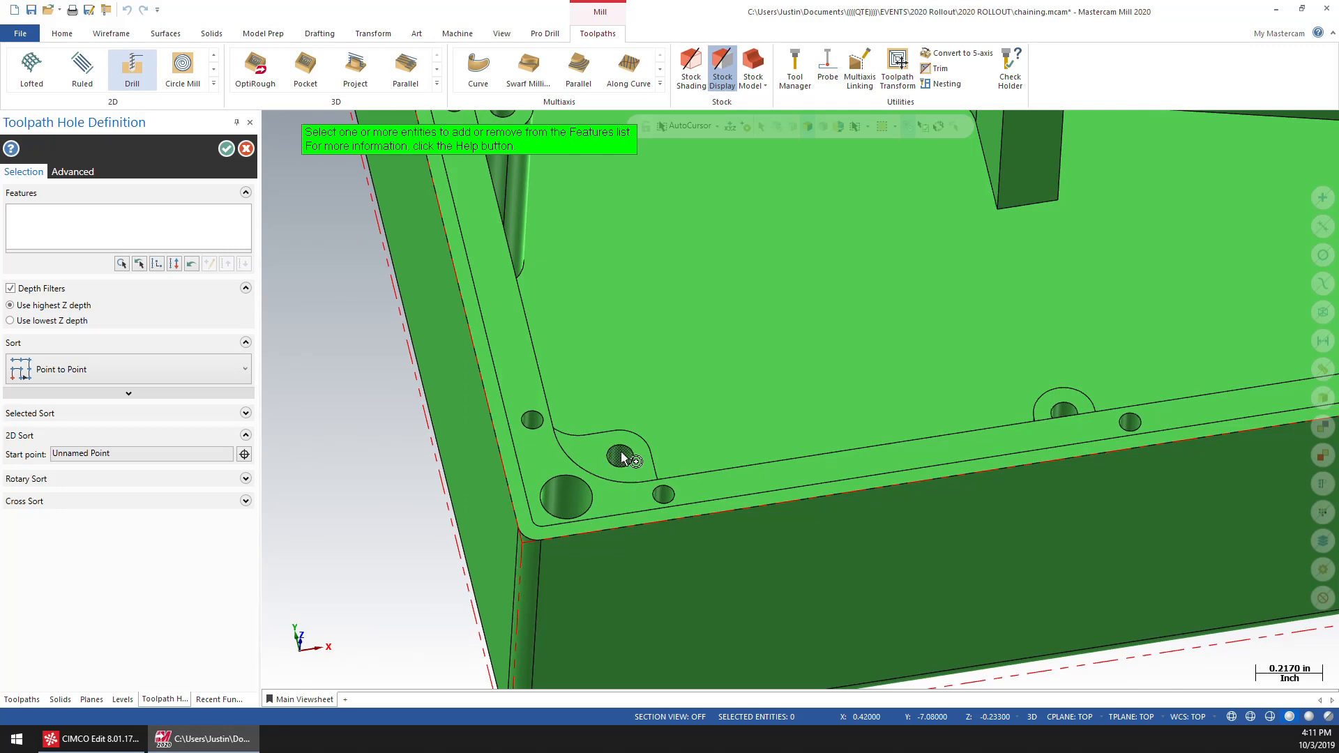
{"action": "left_click", "coordinate": [738, 416]}
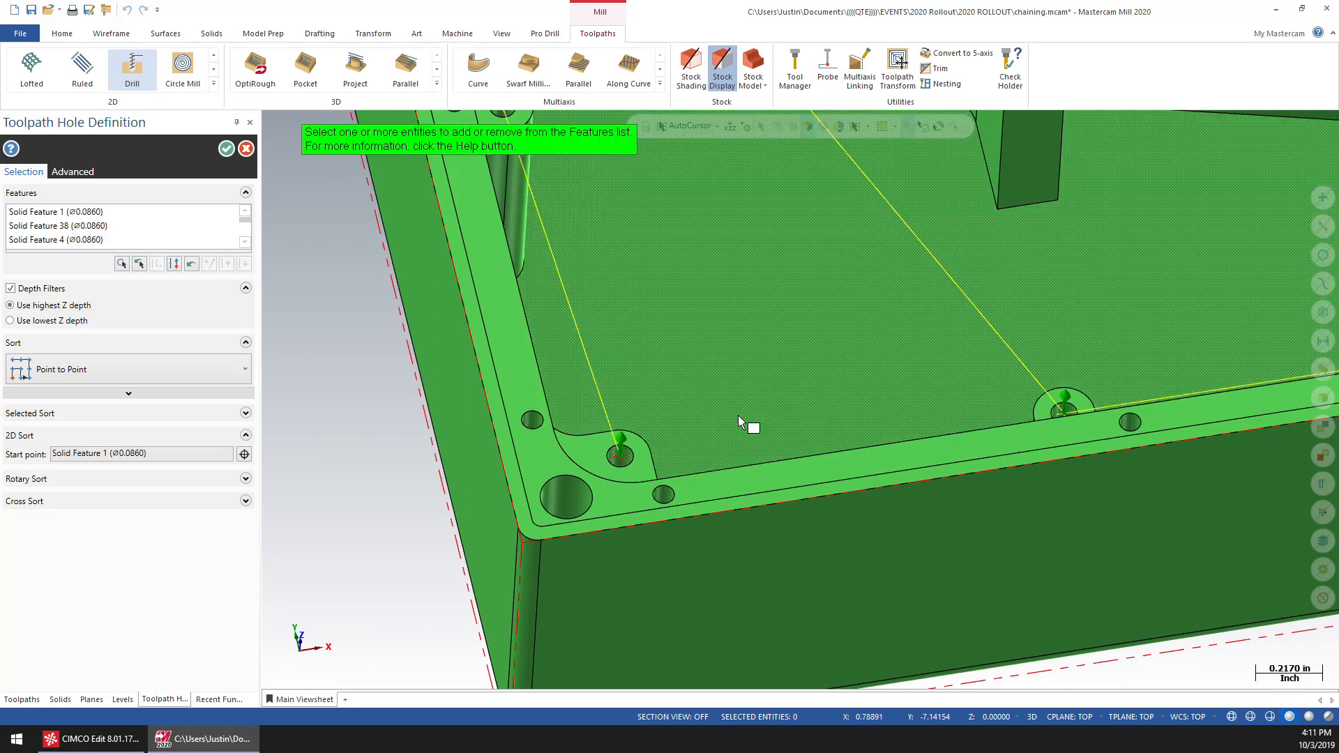
{"action": "scroll", "coordinate": [738, 416], "scroll_direction": "down", "scroll_amount": 10}
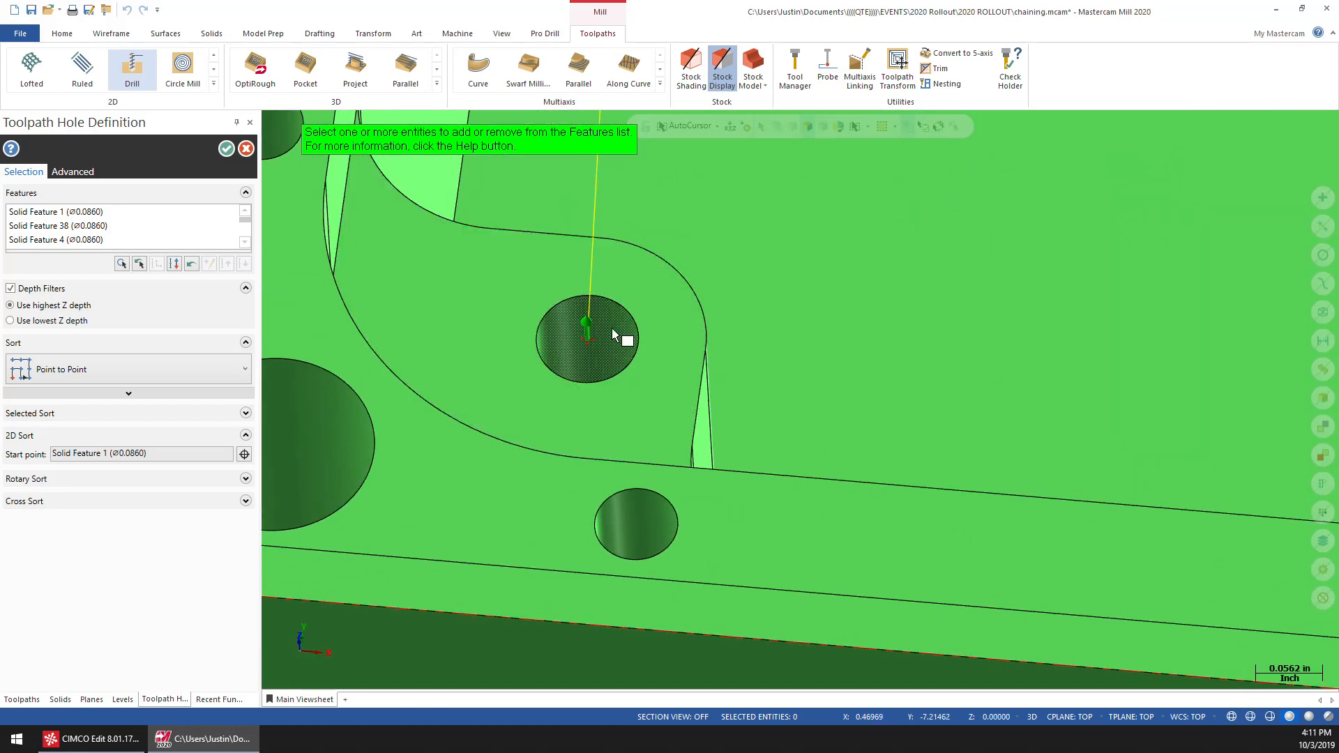
{"action": "left_click", "coordinate": [604, 322]}
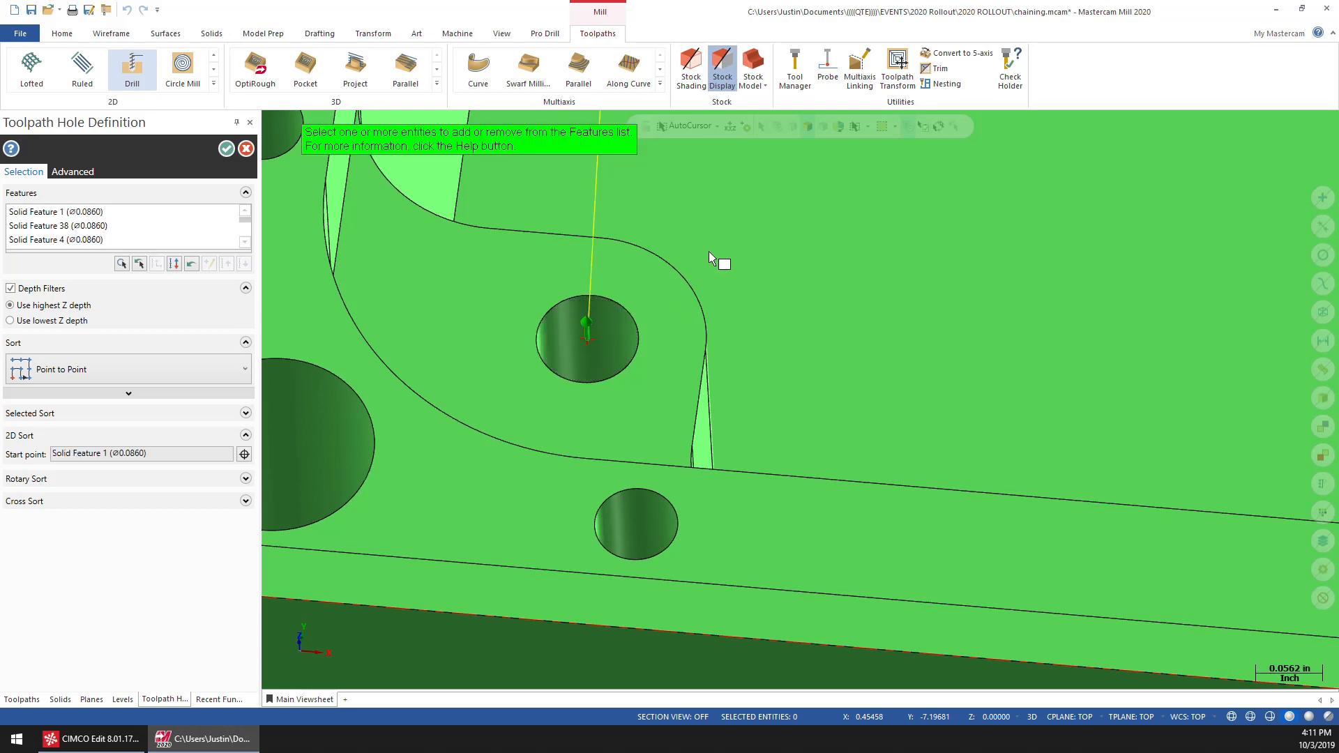
{"action": "left_click", "coordinate": [615, 336], "text": "ctrl"}
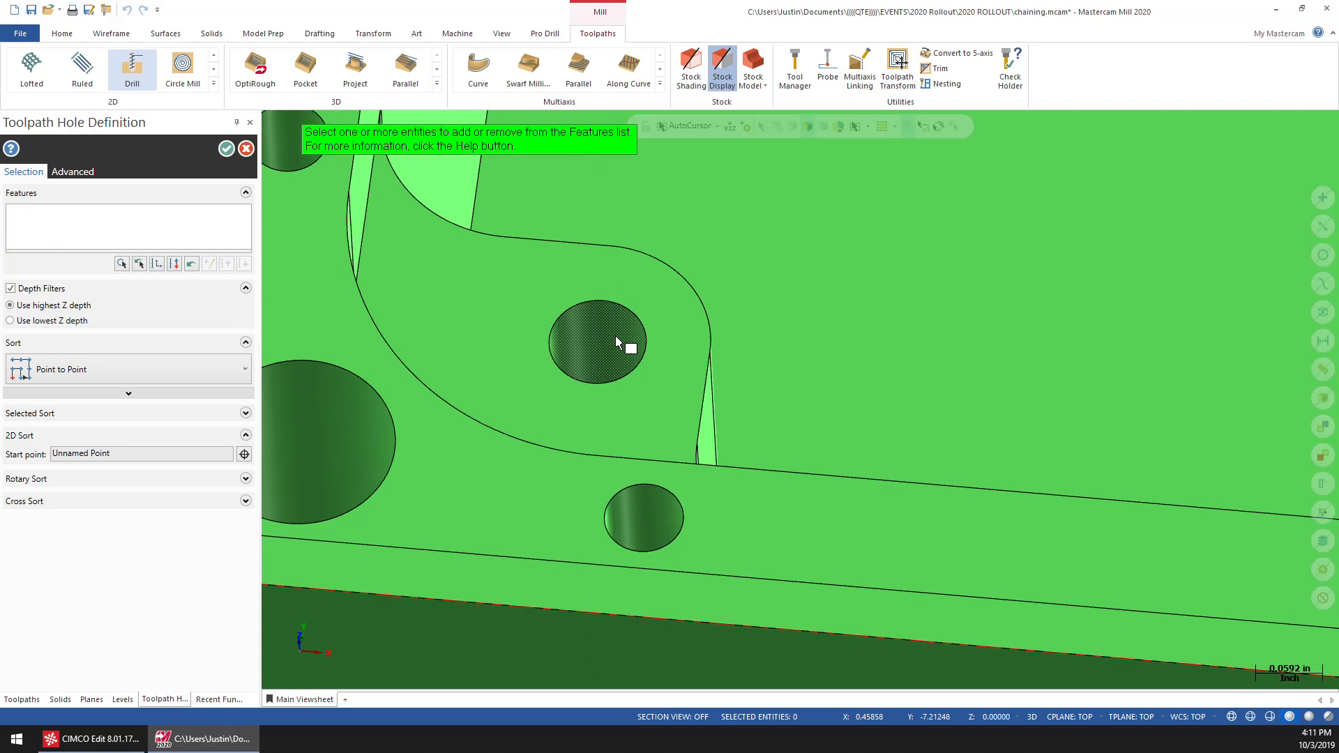
Step: Reselect all holes across the part that match the 0.0860 diameter hole on the front-left corner ledge
{"action": "scroll", "coordinate": [615, 336], "scroll_direction": "down", "scroll_amount": 12}
{"action": "middle_click_drag", "start_coordinate": [678, 328], "coordinate": [674, 326]}
{"action": "scroll", "coordinate": [674, 326], "scroll_direction": "up", "scroll_amount": 3}
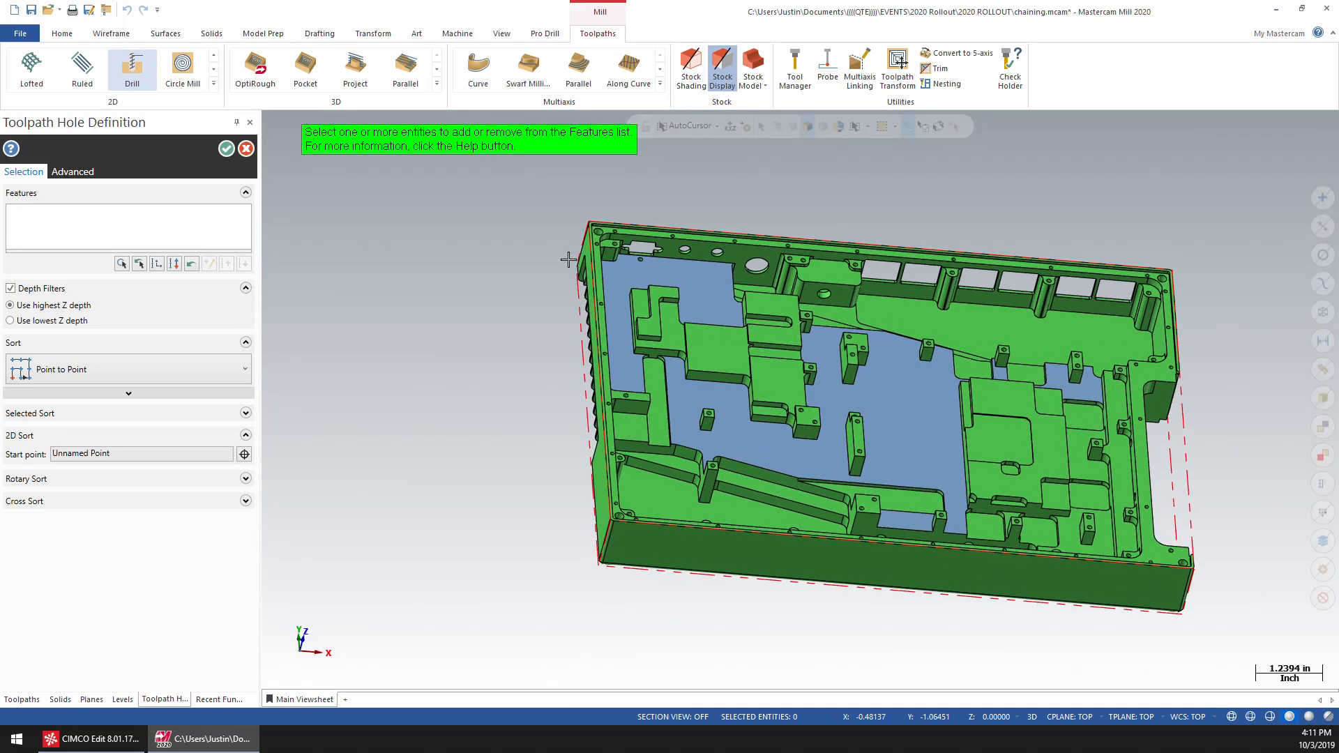
{"action": "middle_click_drag", "start_coordinate": [568, 263], "coordinate": [596, 315]}
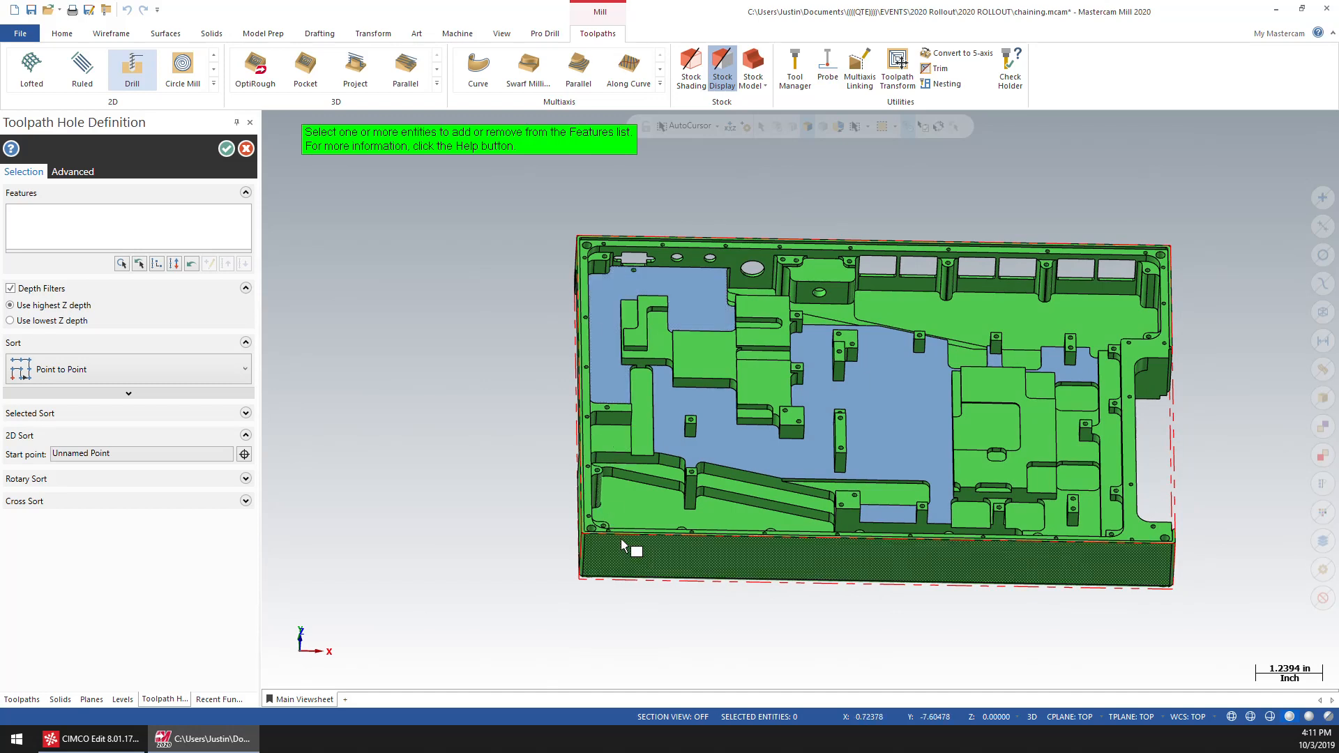
{"action": "scroll", "coordinate": [622, 537], "scroll_direction": "up", "scroll_amount": 10}
{"action": "scroll", "coordinate": [663, 422], "scroll_direction": "up", "scroll_amount": 2}
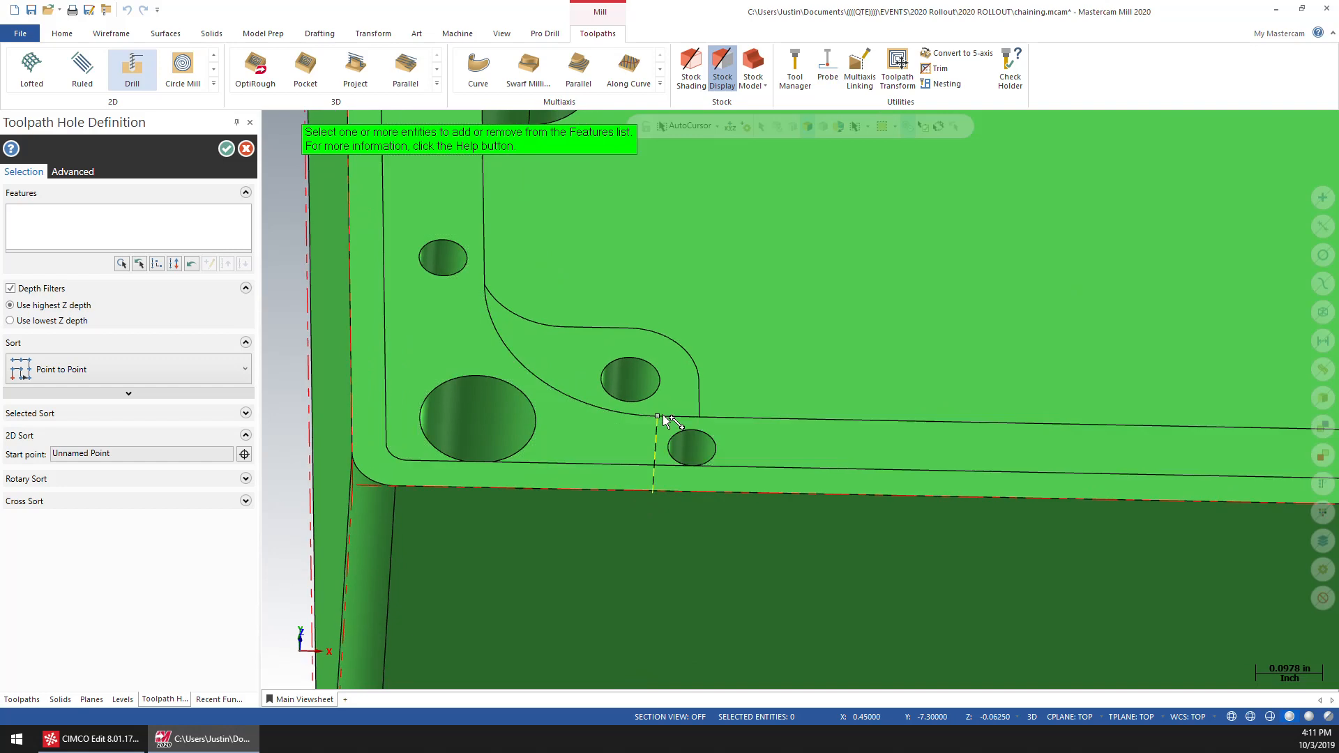
{"action": "left_click", "coordinate": [639, 381]}
{"action": "scroll", "coordinate": [637, 375], "scroll_direction": "down", "scroll_amount": 10}
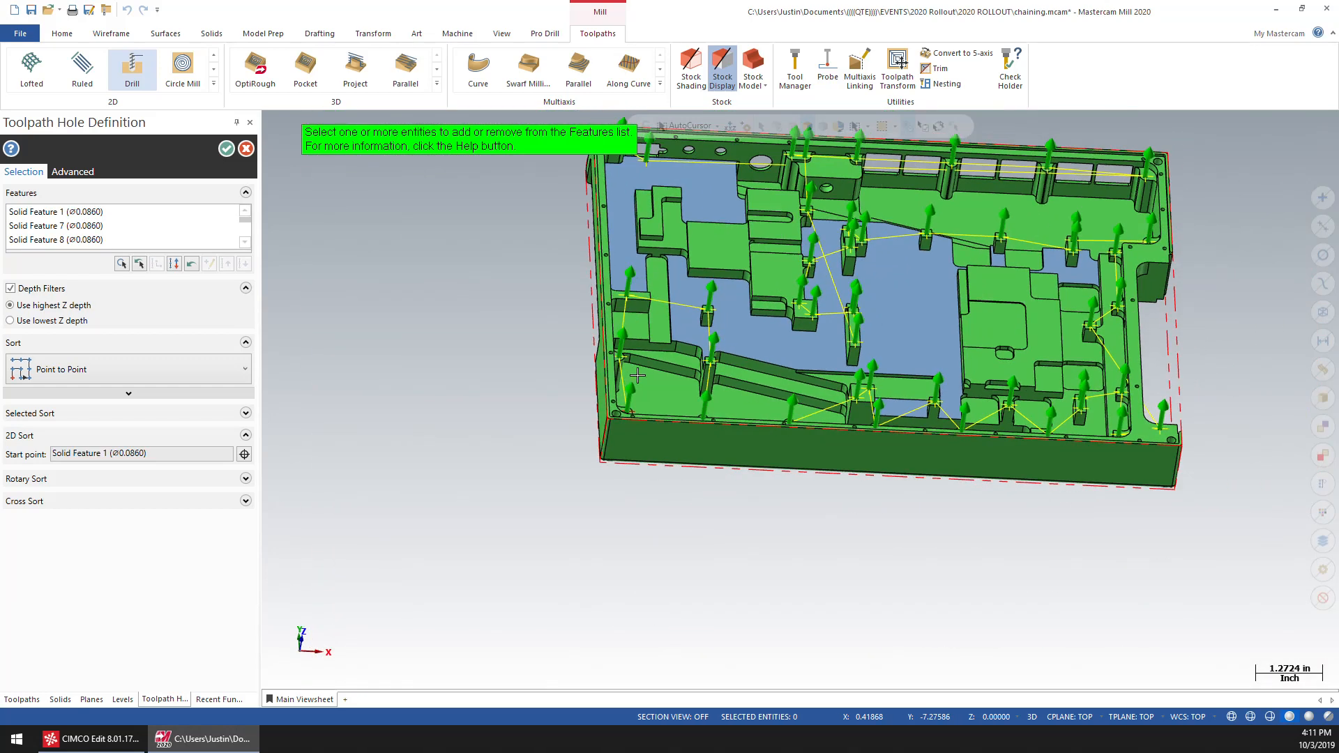
Step: Deselect all 0.0860 diameter holes at once through the front-left corner ledge hole
{"action": "middle_click_drag", "start_coordinate": [638, 375], "coordinate": [637, 376]}
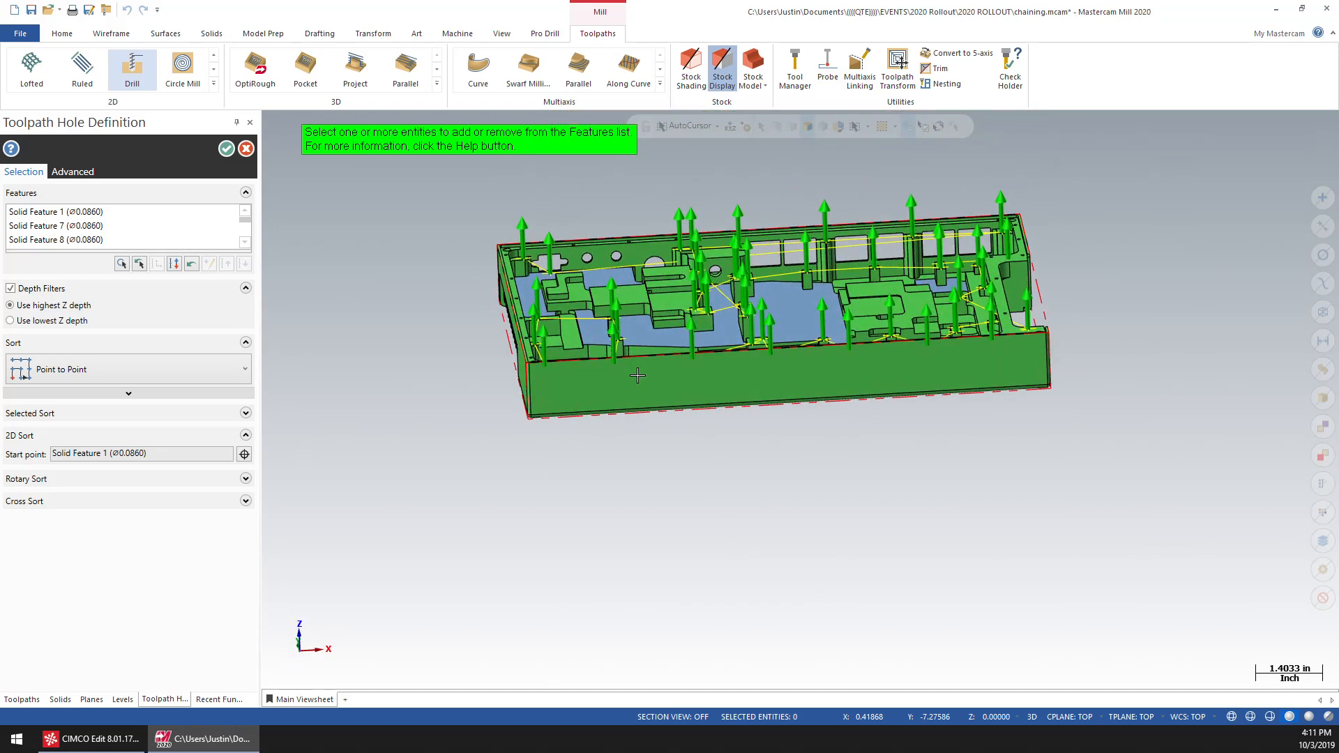
{"action": "scroll", "coordinate": [638, 376], "scroll_direction": "up", "scroll_amount": 12}
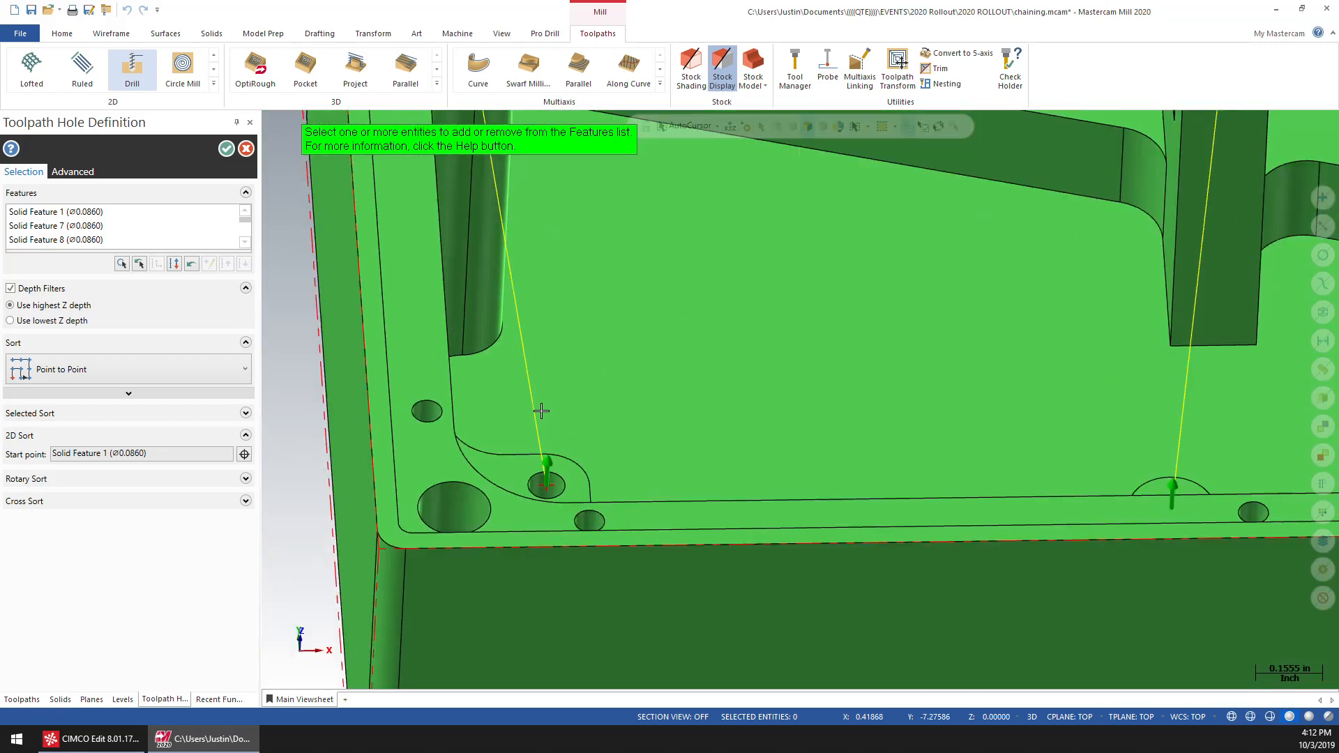
{"action": "middle_click_drag", "start_coordinate": [541, 411], "coordinate": [585, 450]}
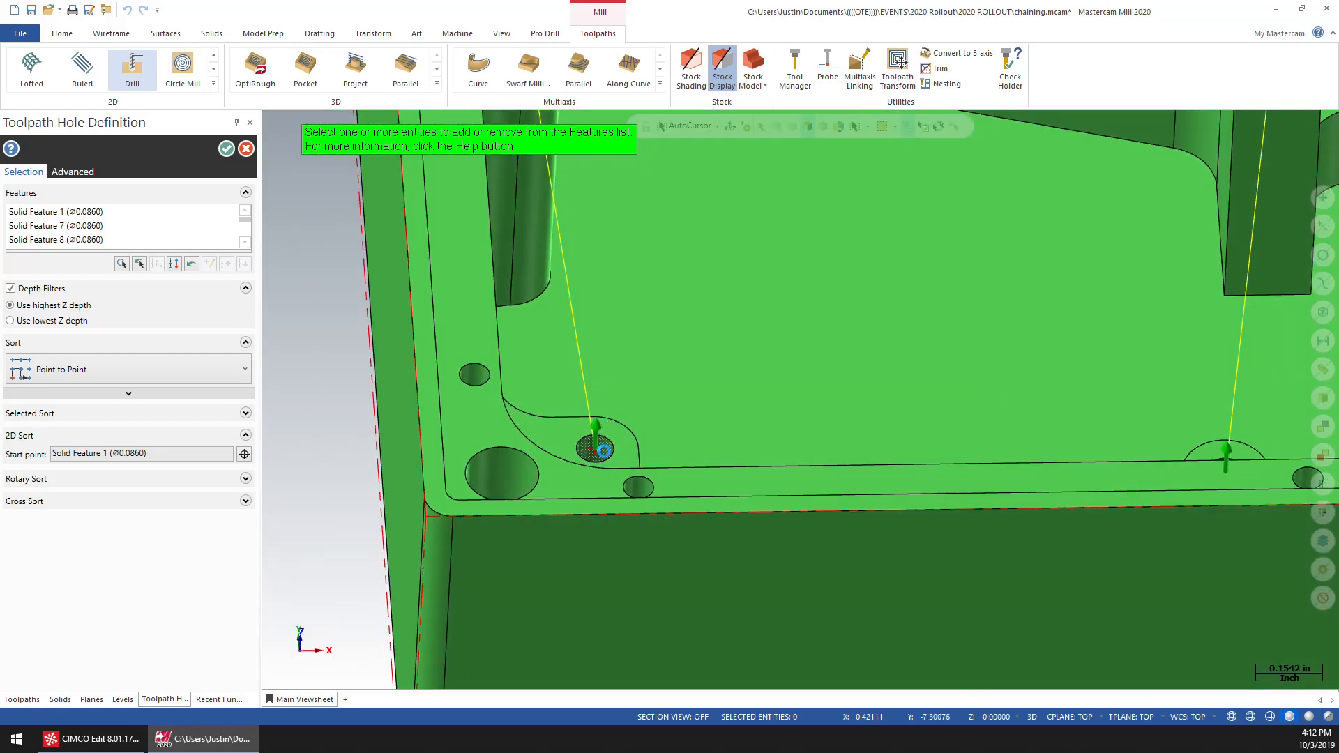
{"action": "left_click", "coordinate": [604, 457], "text": "ctrl"}
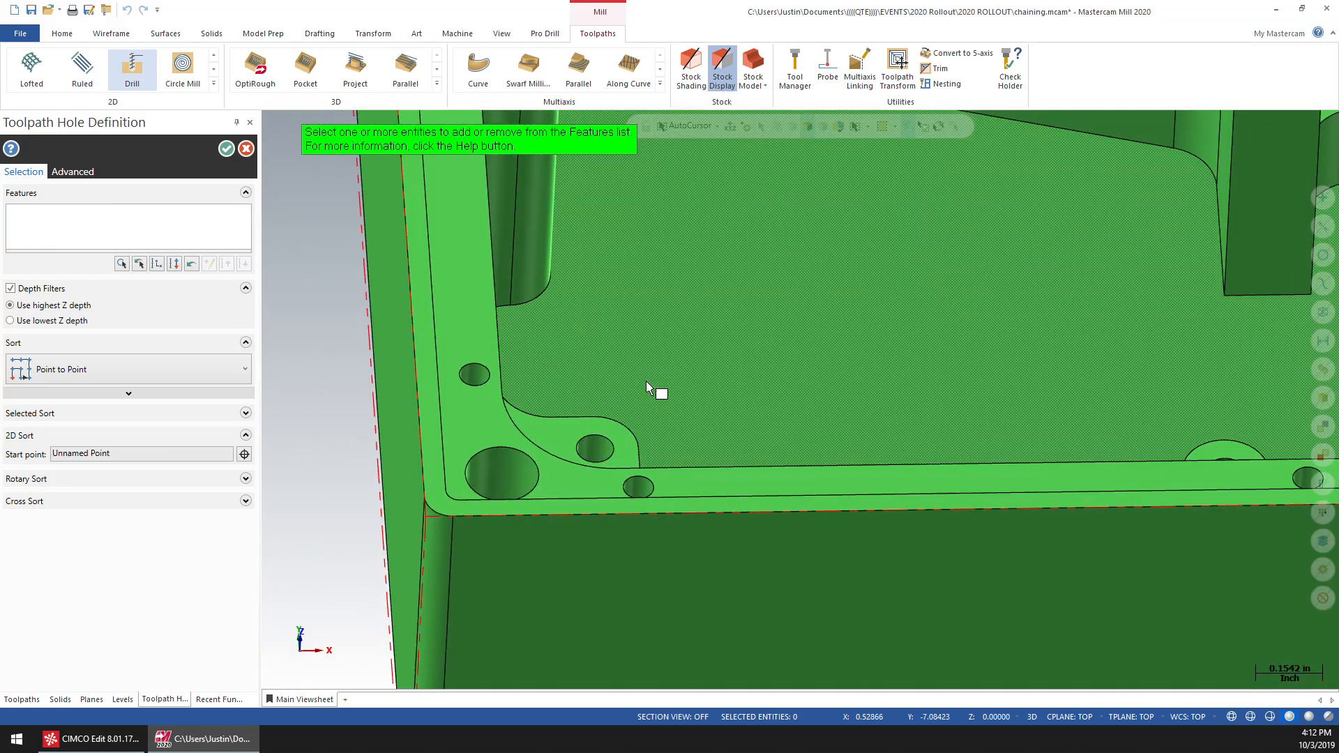
Step: Select all holes matching the 0.0700 diameter rim hole at the front-left corner for the Drill toolpath
{"action": "scroll", "coordinate": [650, 383], "scroll_direction": "down", "scroll_amount": 4}
{"action": "scroll", "coordinate": [572, 387], "scroll_direction": "up", "scroll_amount": 10}
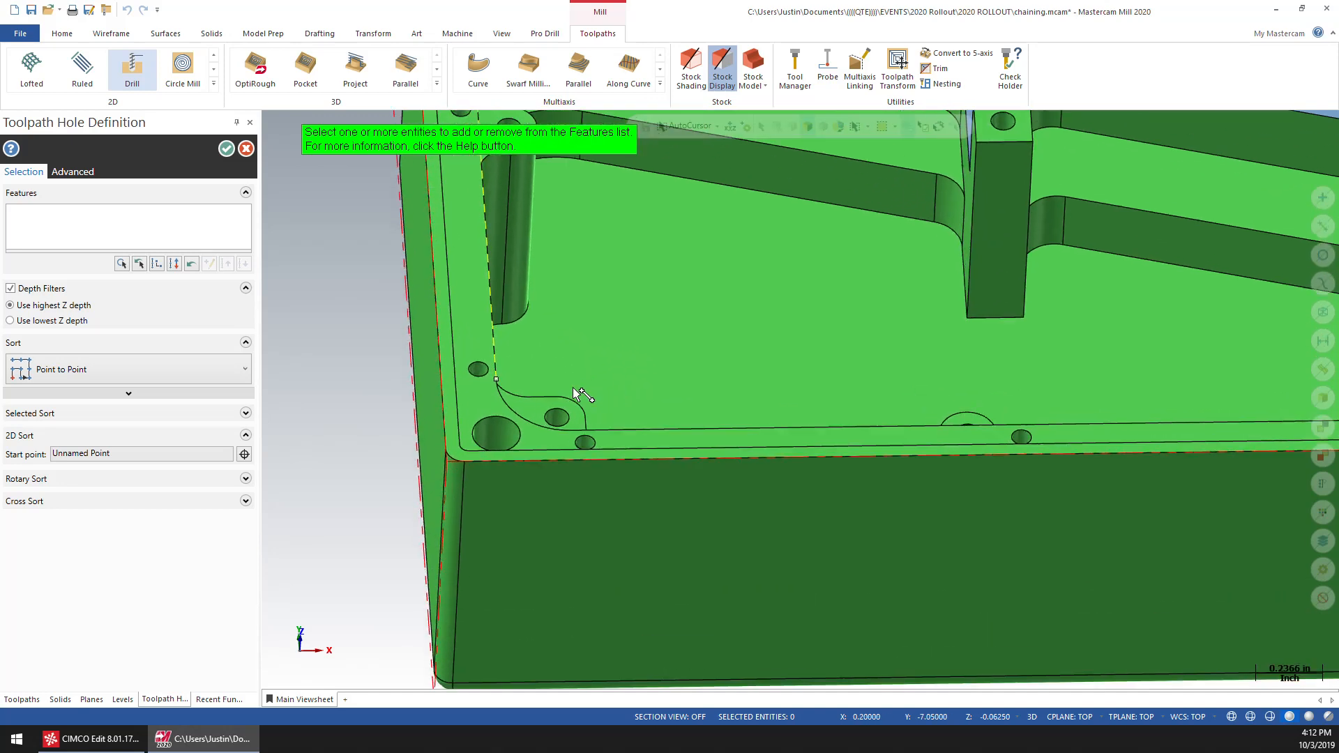
{"action": "scroll", "coordinate": [496, 390], "scroll_direction": "up", "scroll_amount": 2}
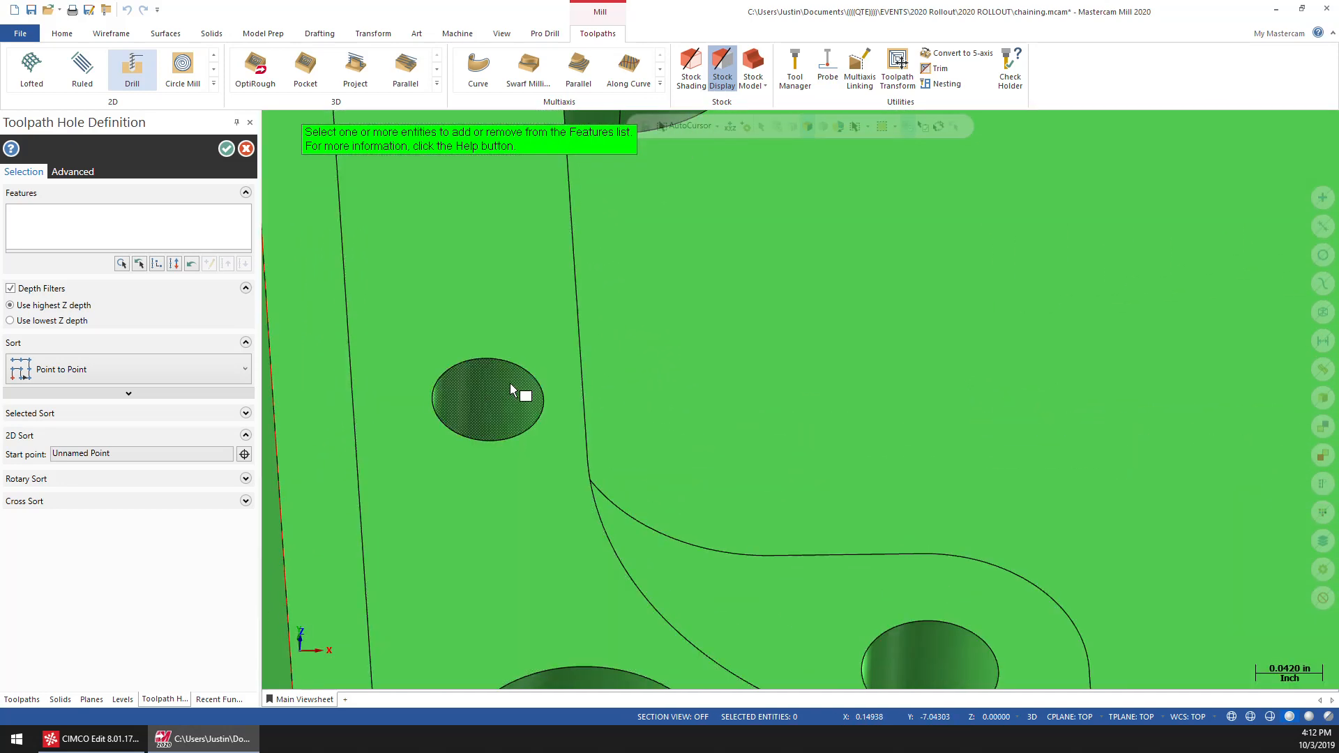
{"action": "left_click", "coordinate": [539, 391]}
{"action": "scroll", "coordinate": [628, 446], "scroll_direction": "down", "scroll_amount": 15}
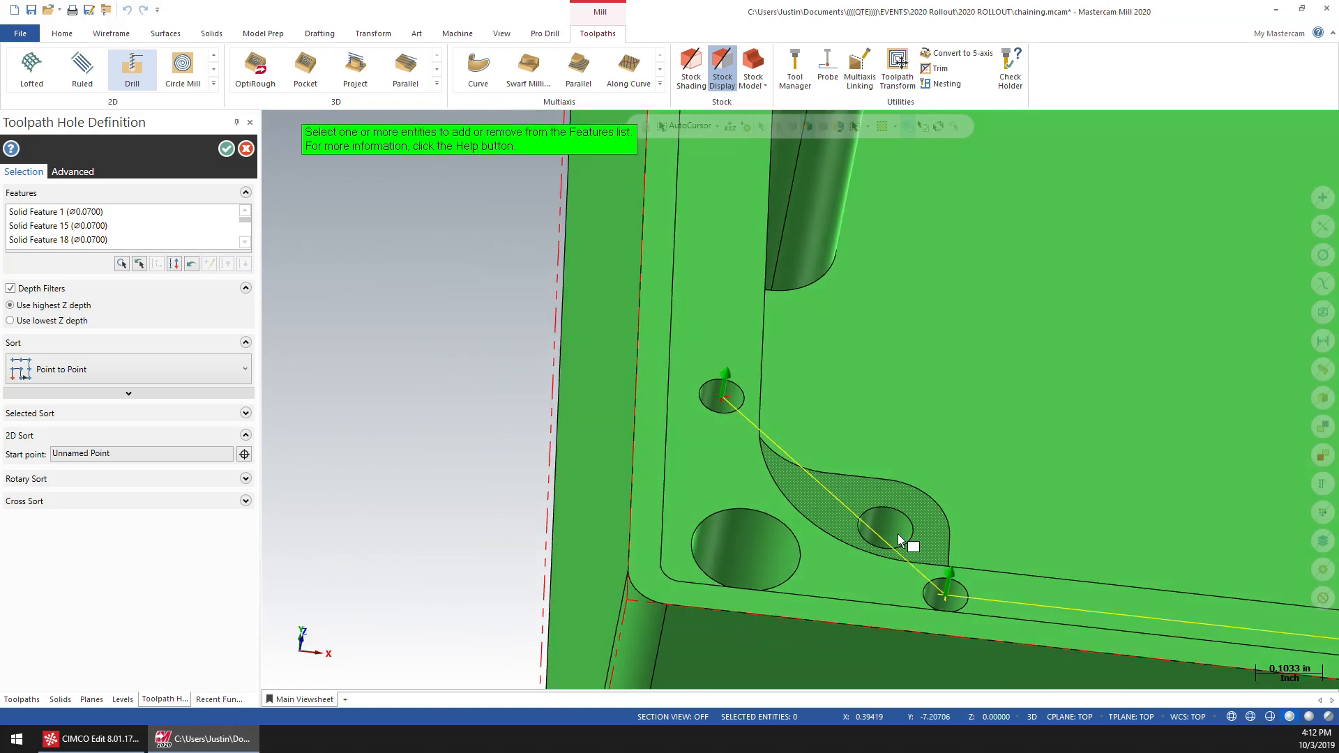
{"action": "scroll", "coordinate": [614, 441], "scroll_direction": "down", "scroll_amount": 3}
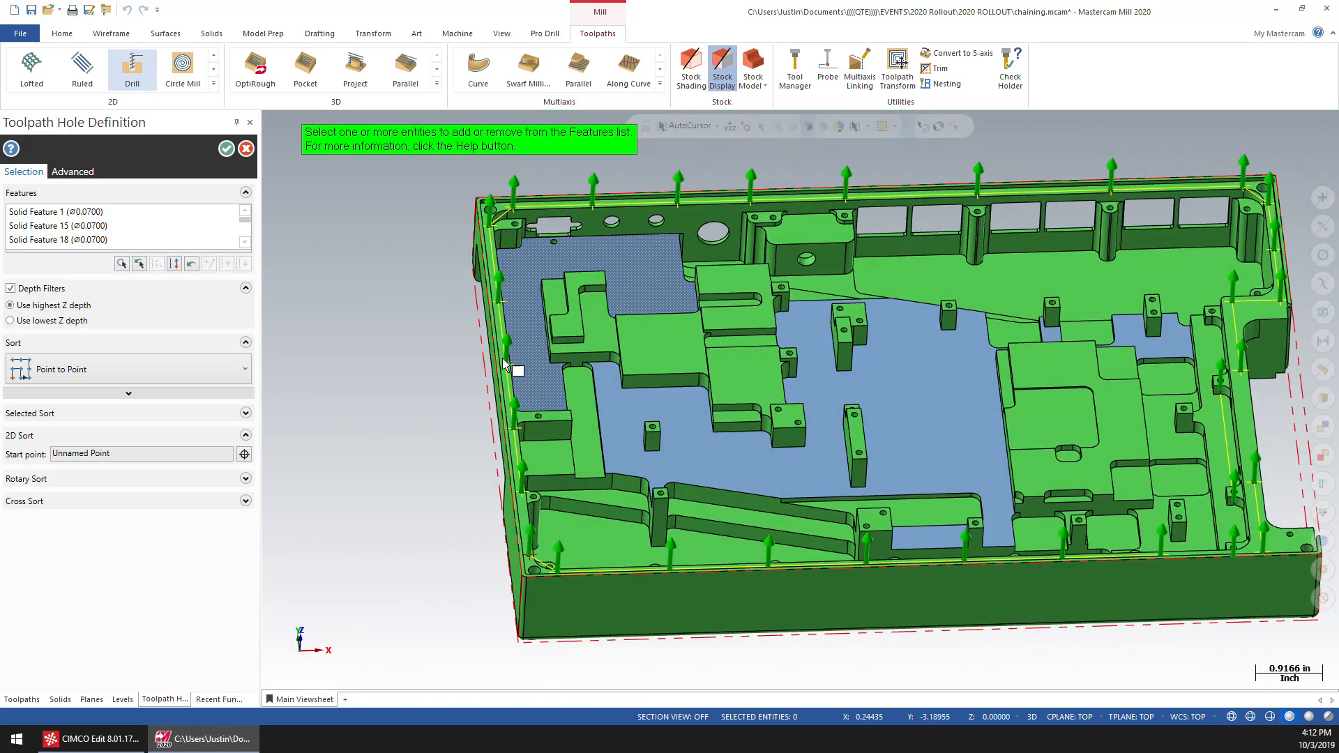
Step: Examine which holes on the rim and ledges at the part's right end are included in the matching selection
{"action": "middle_click_drag", "start_coordinate": [991, 277], "coordinate": [915, 454]}
{"action": "scroll", "coordinate": [918, 452], "scroll_direction": "up", "scroll_amount": 3}
{"action": "scroll", "coordinate": [936, 436], "scroll_direction": "up", "scroll_amount": 5}
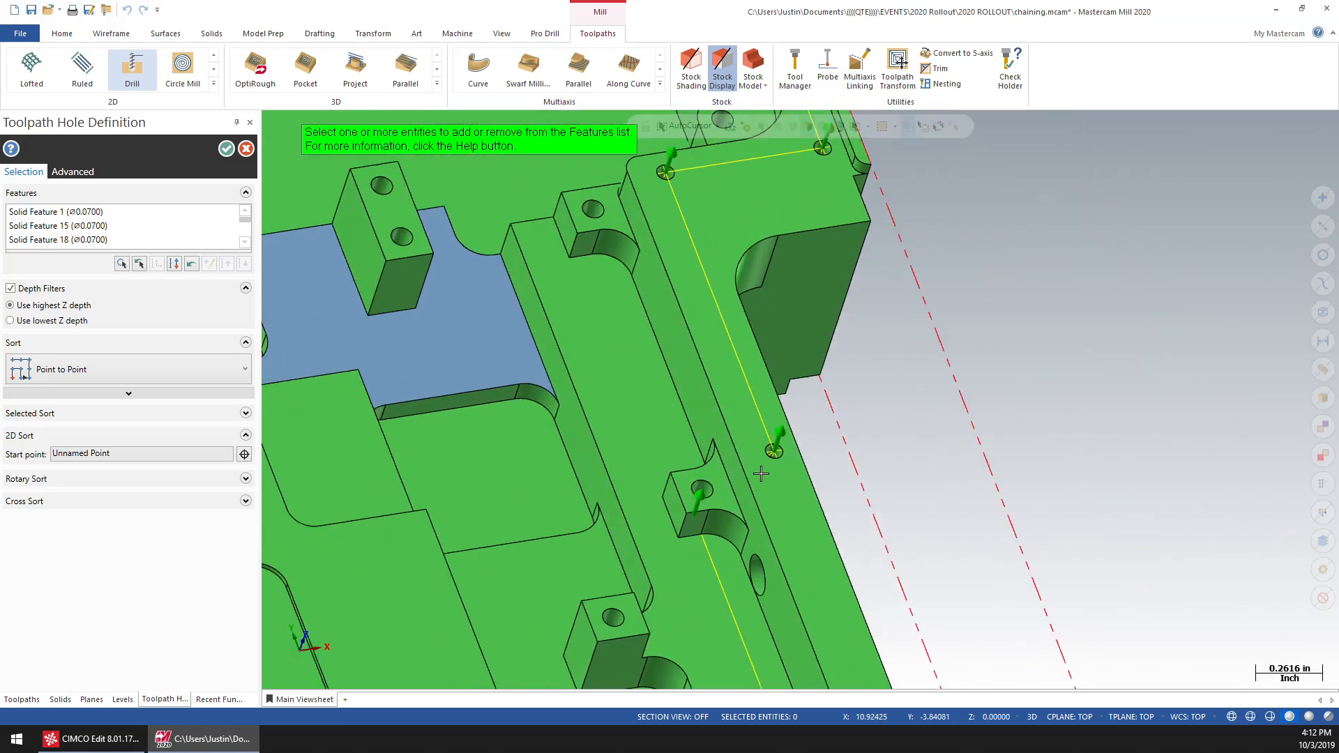
{"action": "middle_click_drag", "start_coordinate": [763, 472], "coordinate": [678, 553]}
{"action": "middle_click_drag", "start_coordinate": [729, 332], "coordinate": [747, 377]}
{"action": "scroll", "coordinate": [747, 377], "scroll_direction": "up", "scroll_amount": 4}
{"action": "middle_click_drag", "start_coordinate": [646, 460], "coordinate": [781, 426]}
{"action": "scroll", "coordinate": [678, 373], "scroll_direction": "down", "scroll_amount": 8}
{"action": "scroll", "coordinate": [913, 453], "scroll_direction": "up", "scroll_amount": 3}
{"action": "middle_click_drag", "start_coordinate": [687, 475], "coordinate": [601, 523]}
{"action": "scroll", "coordinate": [607, 521], "scroll_direction": "up", "scroll_amount": 5}
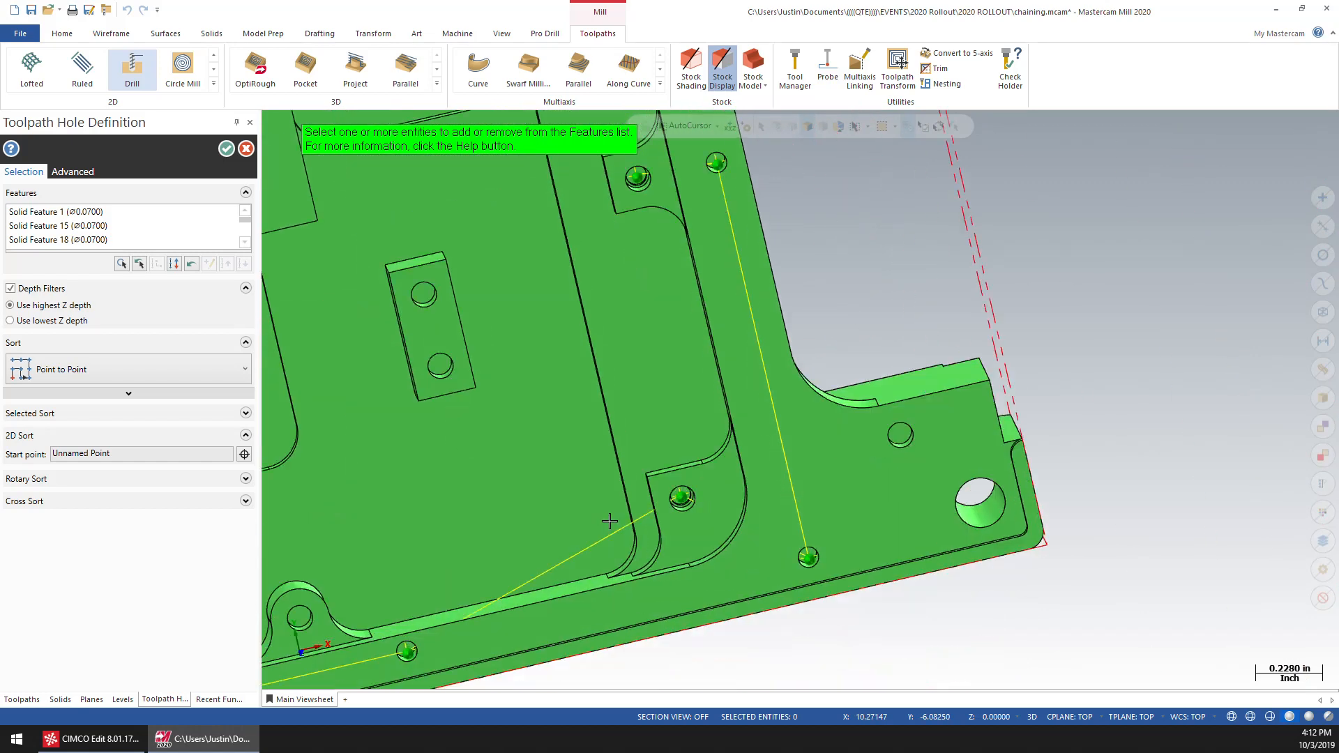
Step: Examine close up the selected bores inside the stepped ledge holes along the part's right end
{"action": "key", "text": "alt+1"}
{"action": "mouse_move", "coordinate": [556, 422]}
{"action": "middle_mouse_down", "text": "shift"}
{"action": "mouse_move", "coordinate": [559, 452]}
{"action": "mouse_move", "coordinate": [574, 428]}
{"action": "middle_mouse_up", "text": "shift"}
{"action": "scroll", "coordinate": [756, 398], "scroll_direction": "up", "scroll_amount": 5}
{"action": "mouse_move", "coordinate": [755, 397]}
{"action": "middle_mouse_down"}
{"action": "mouse_move", "coordinate": [529, 429]}
{"action": "mouse_move", "coordinate": [759, 413]}
{"action": "middle_mouse_up"}
{"action": "scroll", "coordinate": [781, 369], "scroll_direction": "up", "scroll_amount": 8}
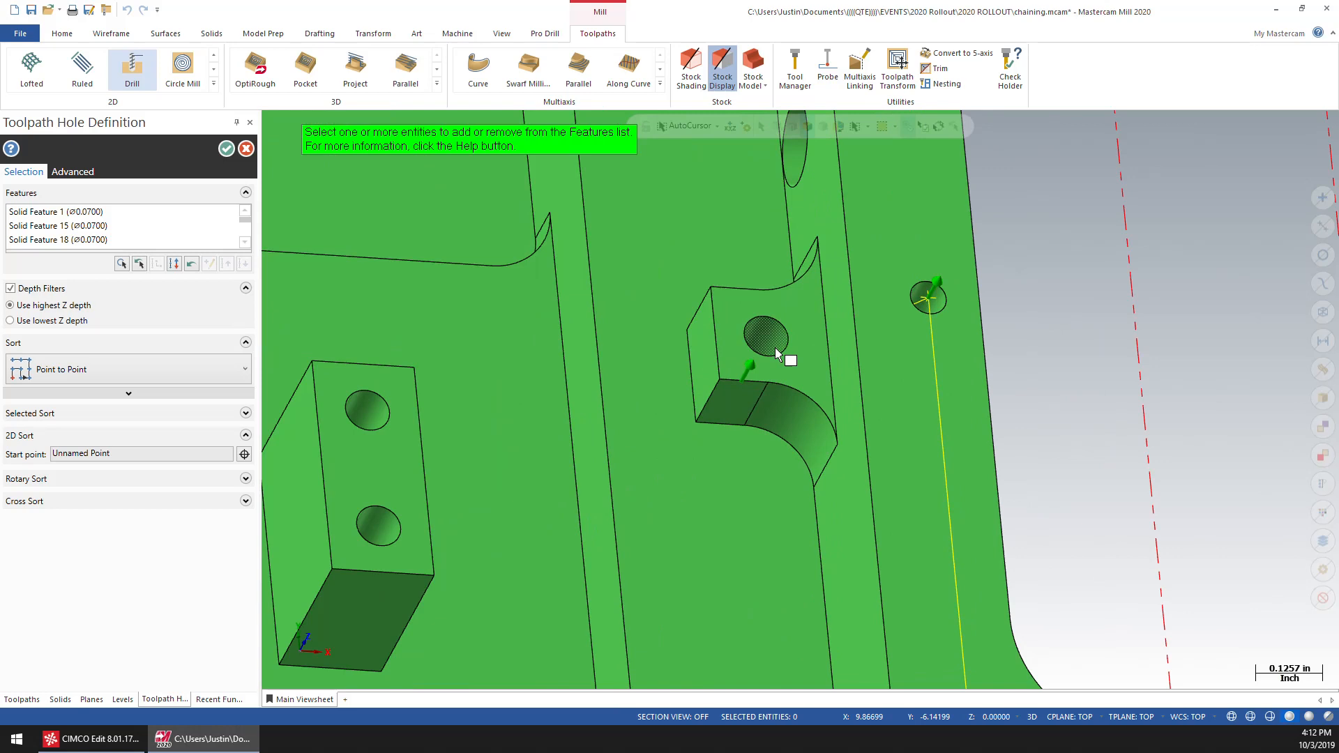
{"action": "middle_click_drag", "start_coordinate": [643, 309], "coordinate": [709, 406]}
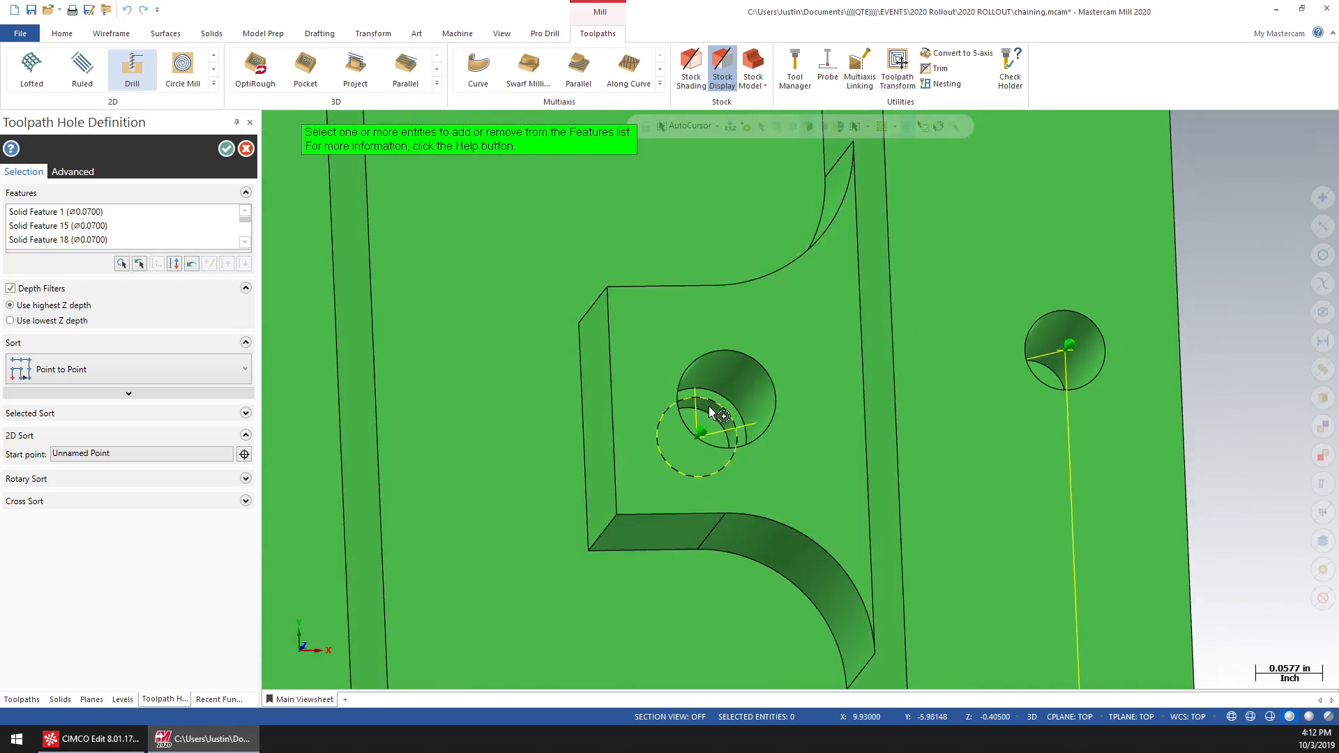
{"action": "scroll", "coordinate": [804, 409], "scroll_direction": "down", "scroll_amount": 4}
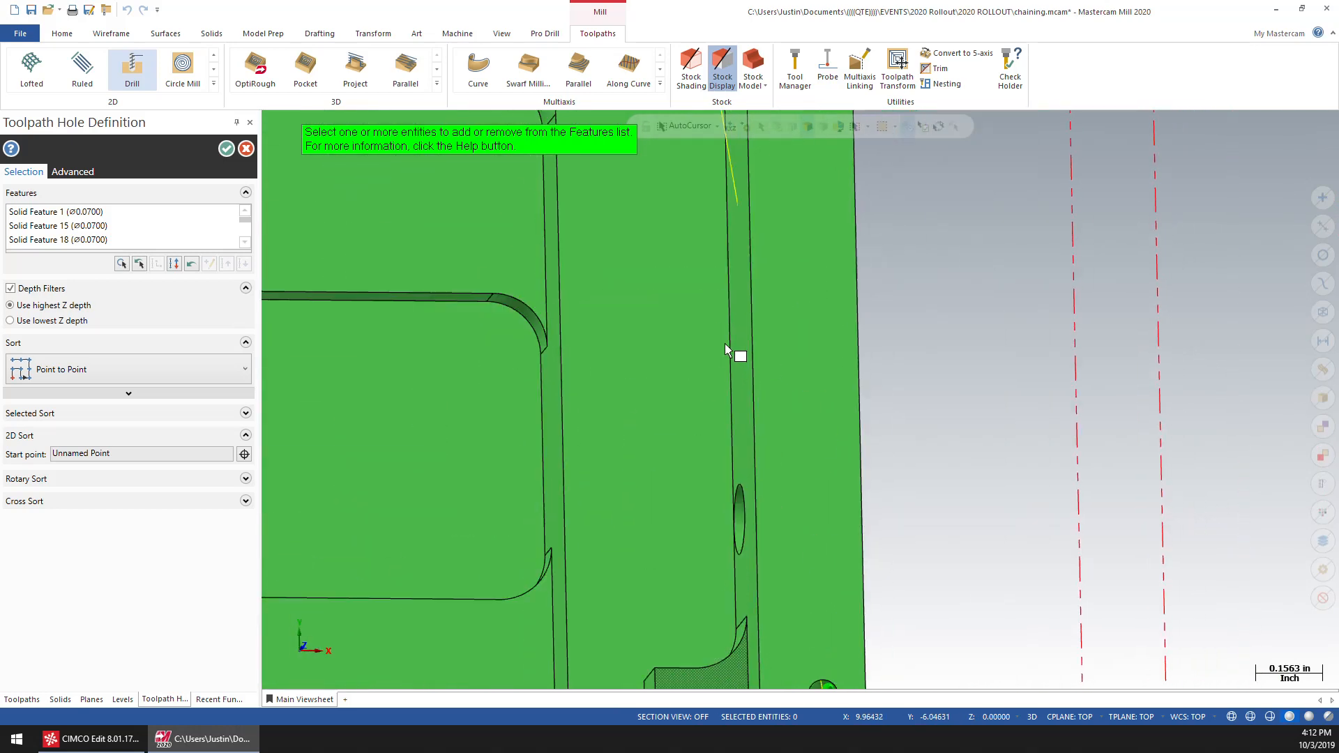
{"action": "scroll", "coordinate": [697, 337], "scroll_direction": "up", "scroll_amount": 3}
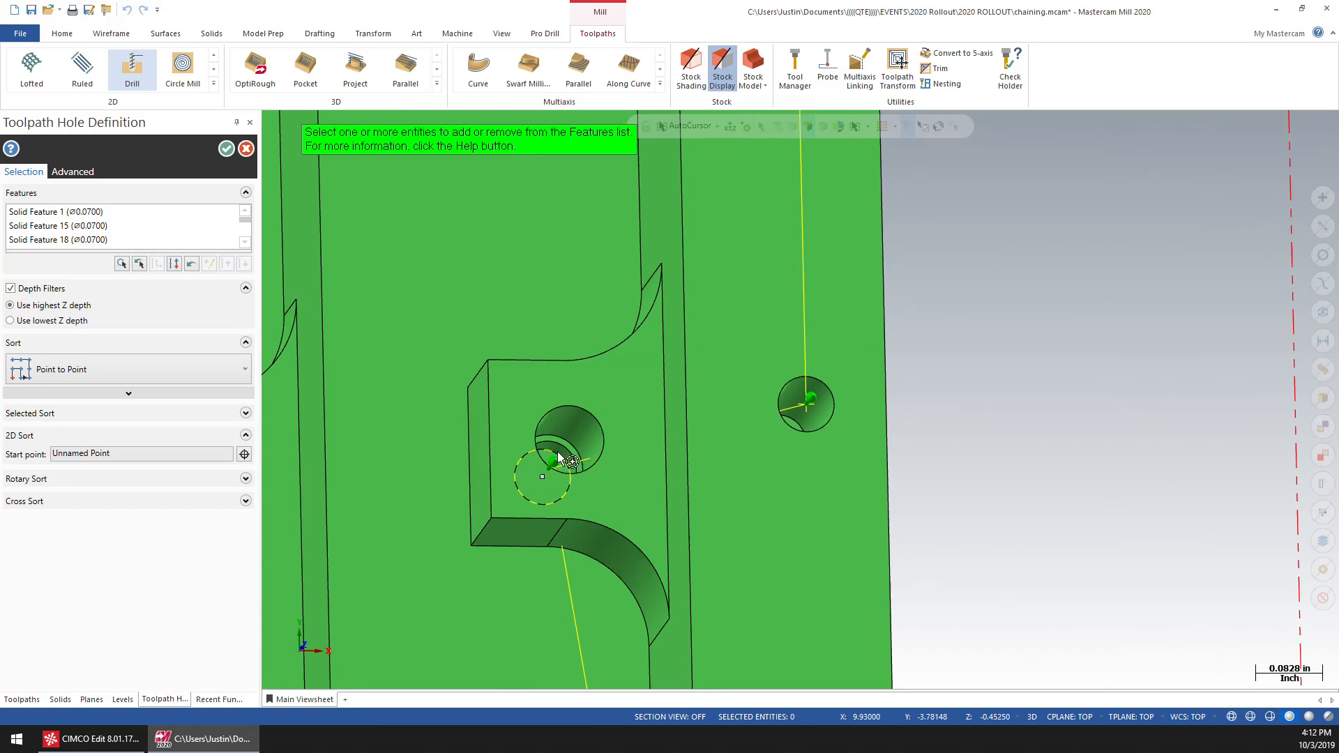
{"action": "scroll", "coordinate": [558, 455], "scroll_direction": "up", "scroll_amount": 3}
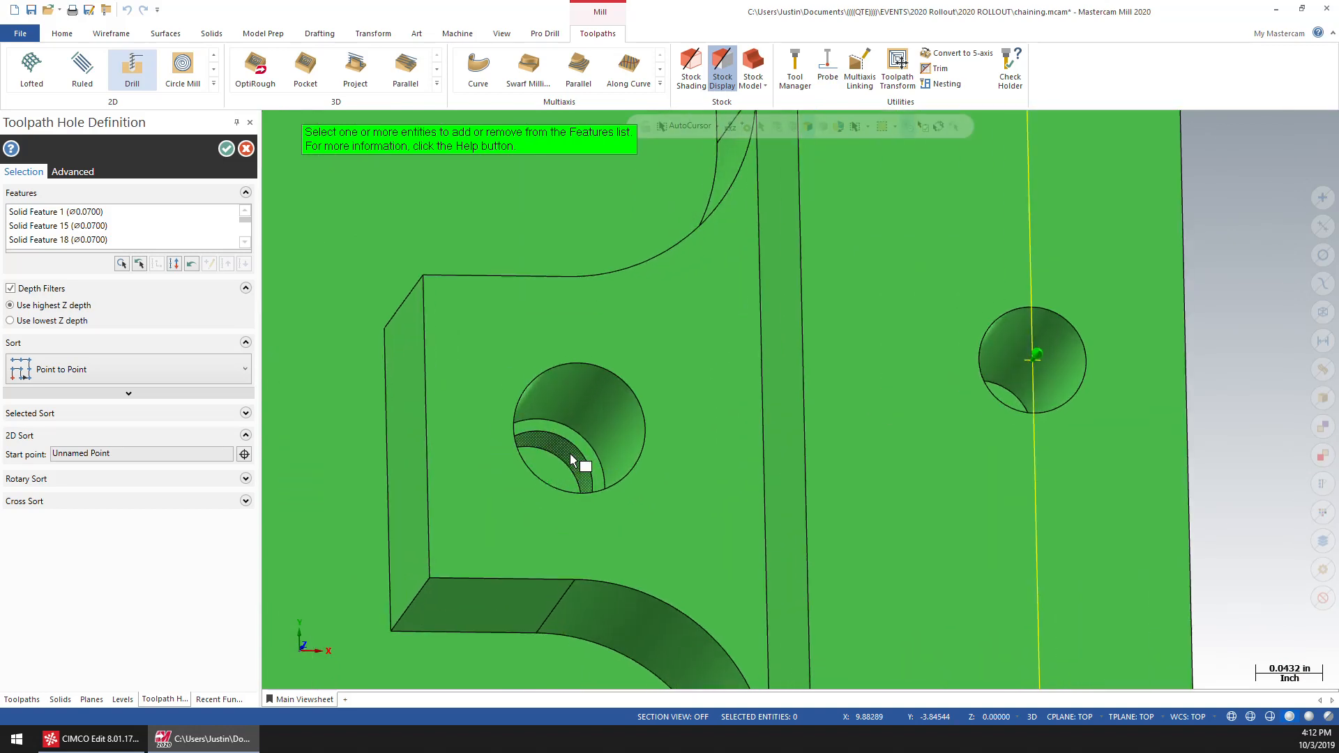
Step: Examine the hole selection at the front-right corner ledge, across the whole part and around a rim corner
{"action": "scroll", "coordinate": [586, 464], "scroll_direction": "down", "scroll_amount": 6}
{"action": "scroll", "coordinate": [794, 491], "scroll_direction": "down", "scroll_amount": 6}
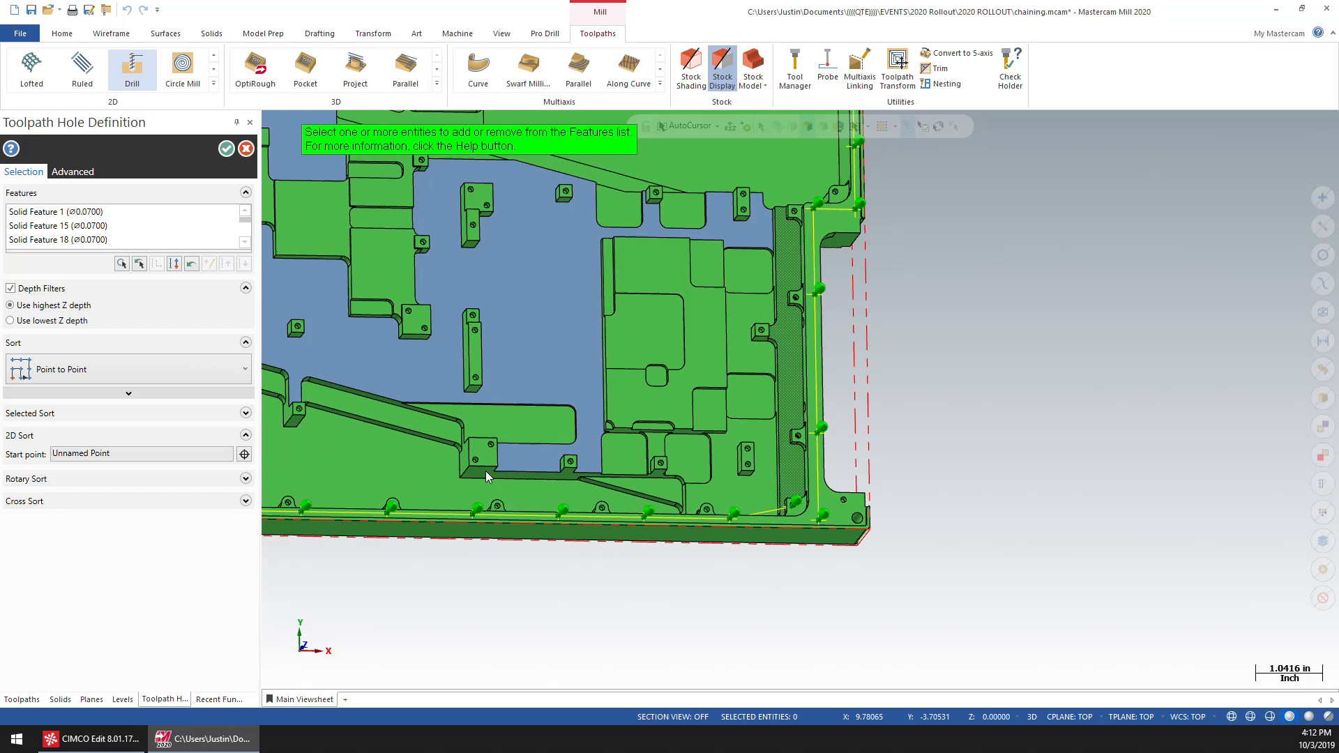
{"action": "middle_click_drag", "start_coordinate": [787, 588], "coordinate": [794, 491]}
{"action": "scroll", "coordinate": [794, 491], "scroll_direction": "up", "scroll_amount": 2}
{"action": "scroll", "coordinate": [802, 401], "scroll_direction": "up", "scroll_amount": 6}
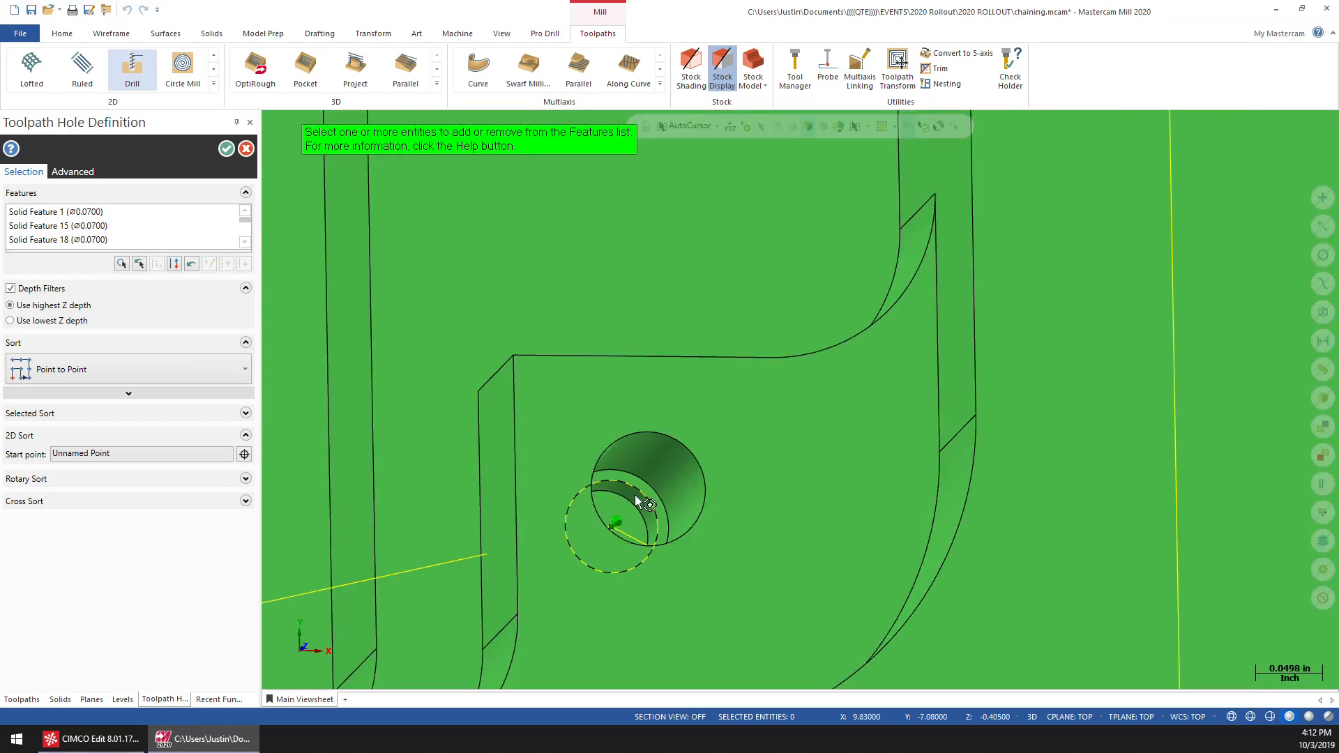
{"action": "scroll", "coordinate": [739, 455], "scroll_direction": "down", "scroll_amount": 10}
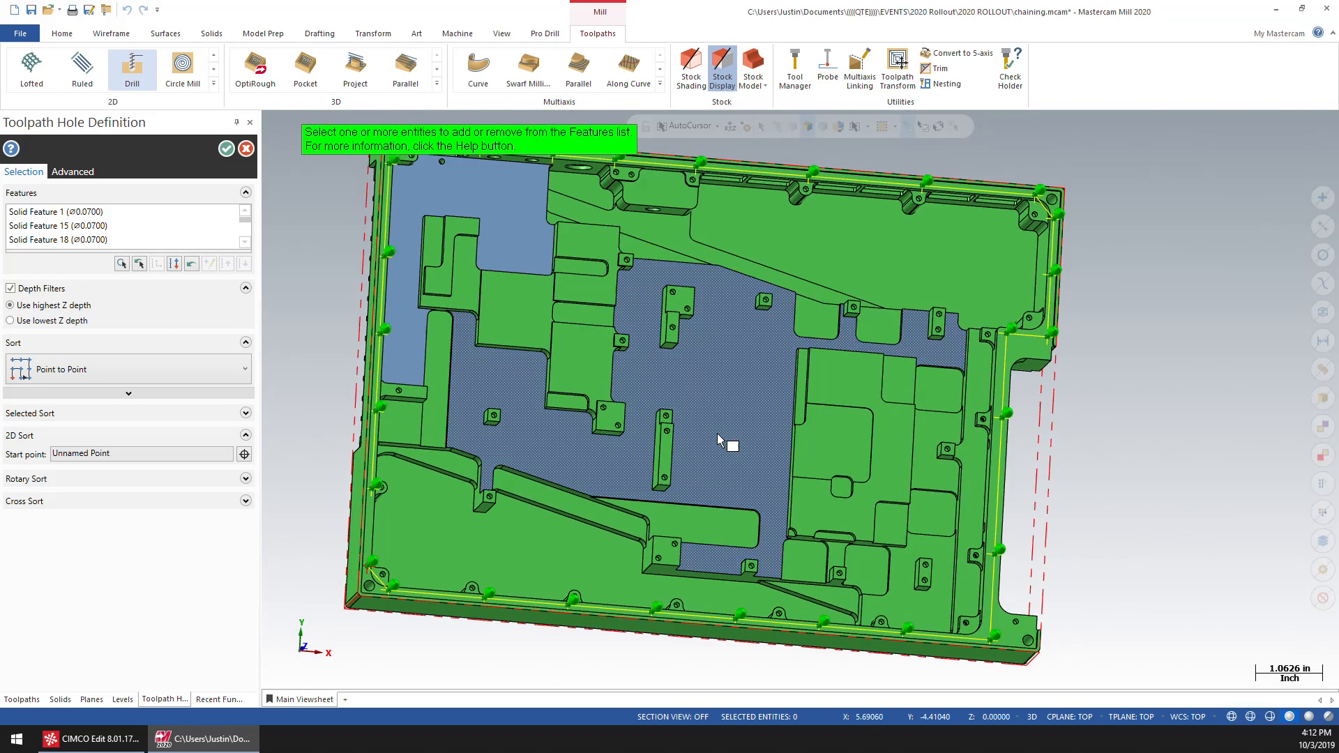
{"action": "scroll", "coordinate": [783, 389], "scroll_direction": "up", "scroll_amount": 6}
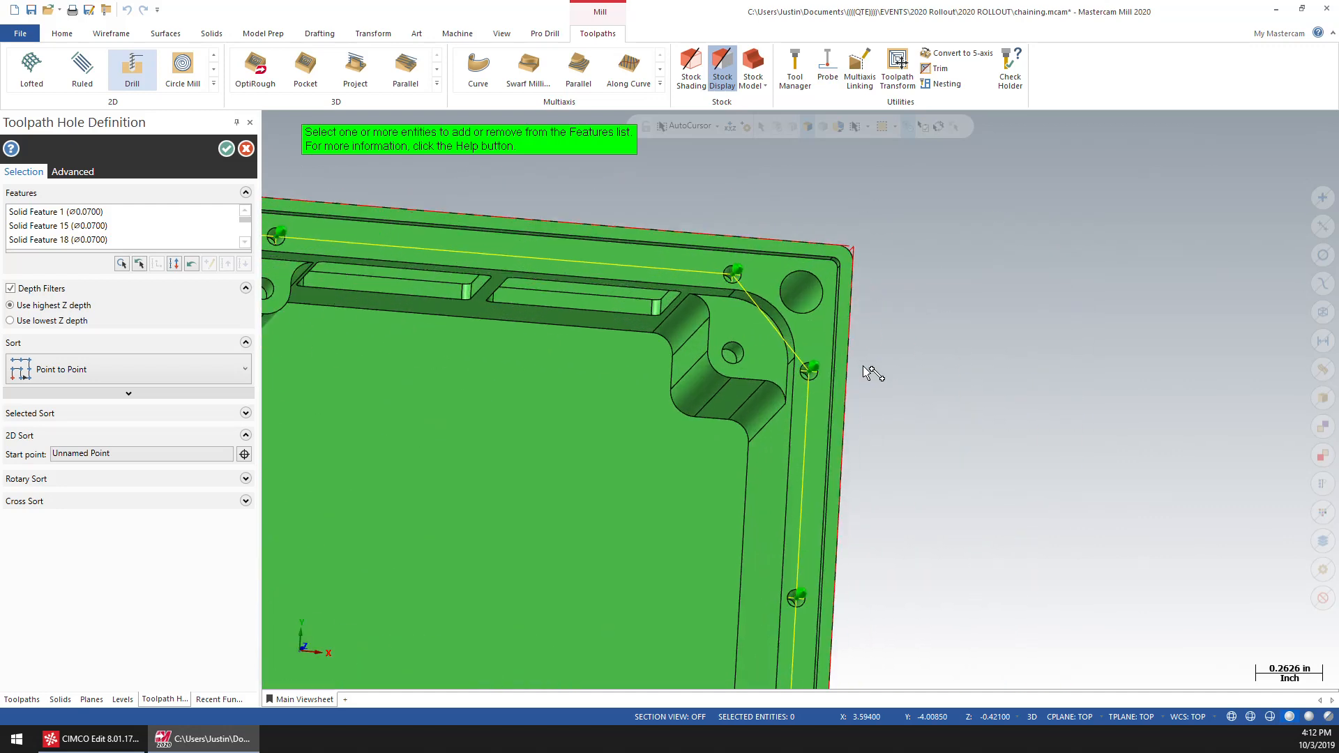
{"action": "scroll", "coordinate": [810, 368], "scroll_direction": "down", "scroll_amount": 8}
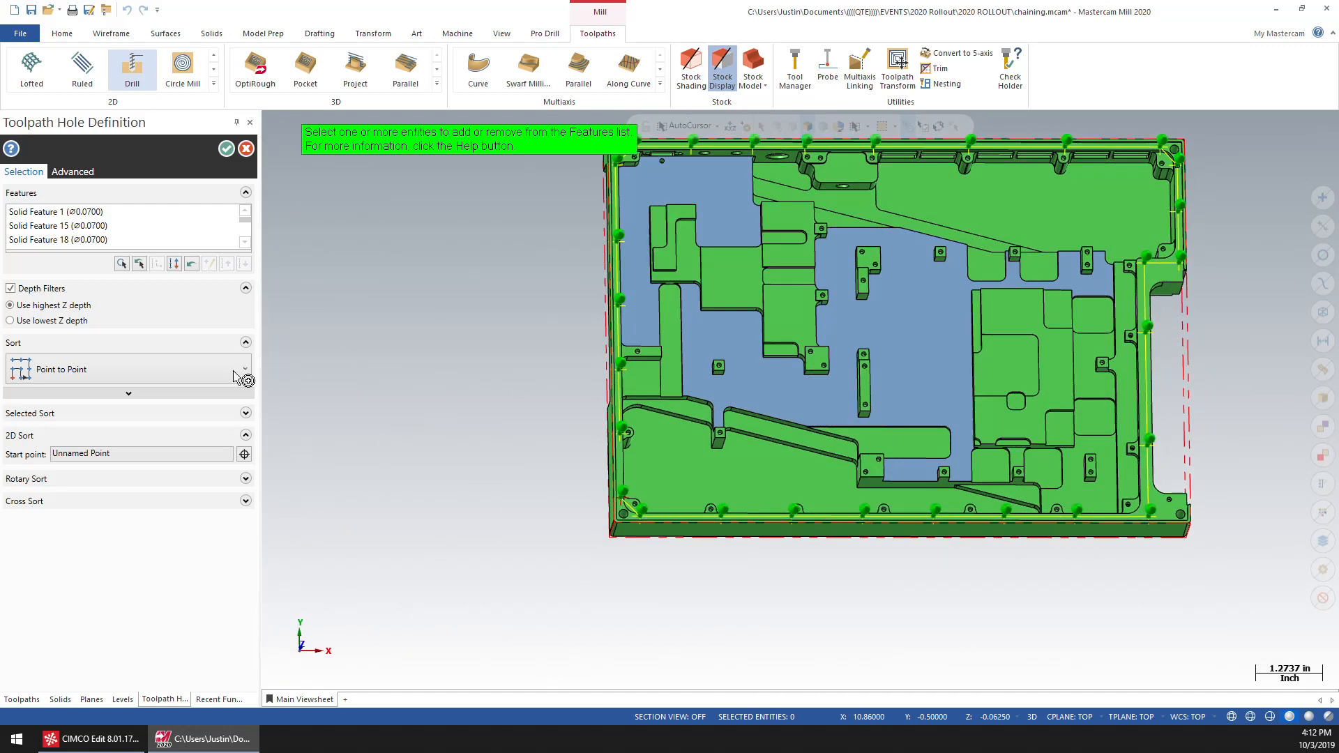
Step: Accept the hole selection and assign the NO. 50 DRILL from the tool library, filtering for diameters between 0.065 and 0.075
{"action": "left_click", "coordinate": [226, 149]}
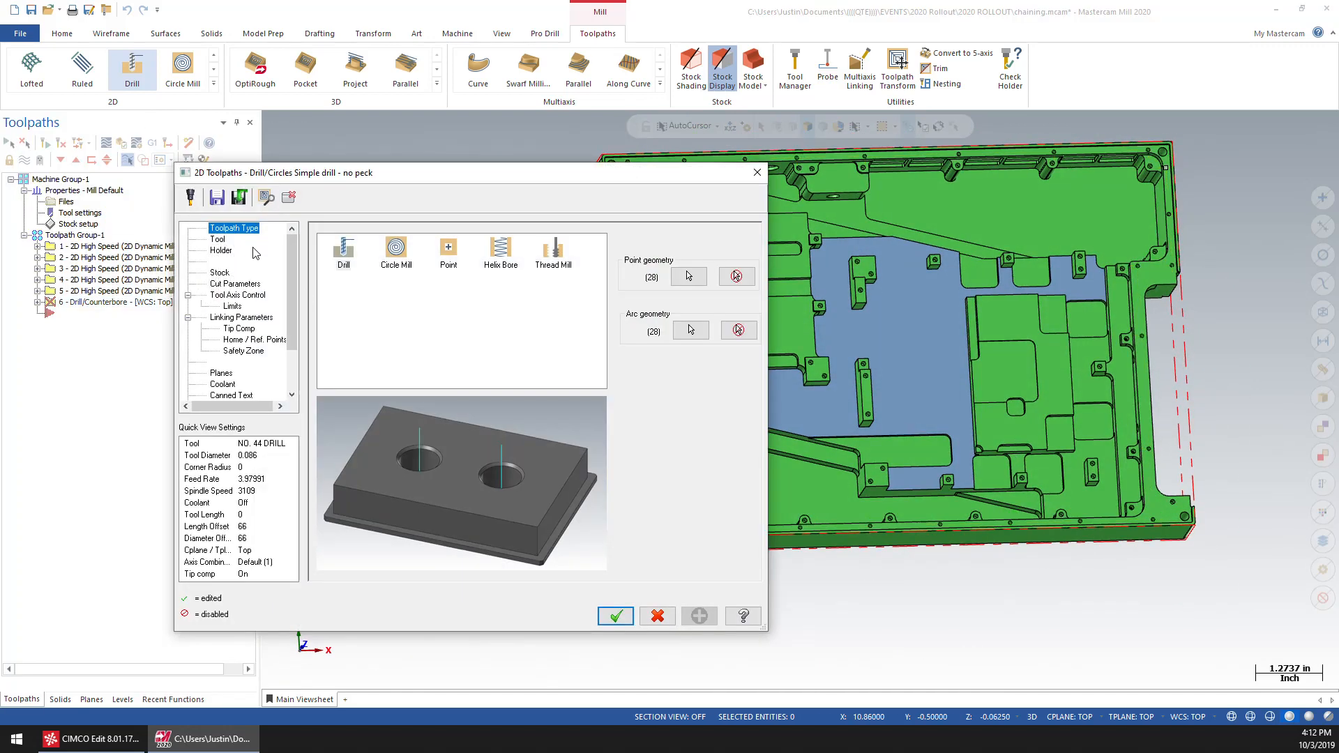
{"action": "left_click", "coordinate": [220, 240]}
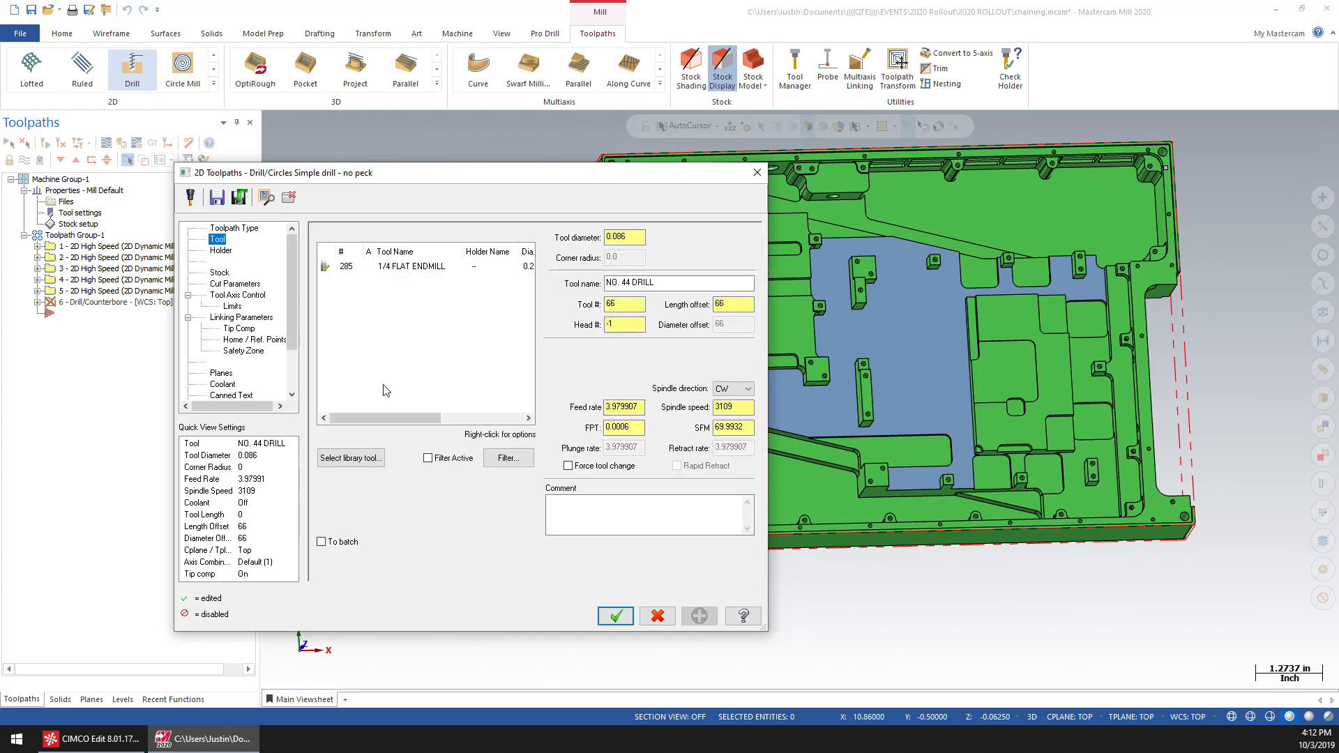
{"action": "left_click", "coordinate": [361, 460]}
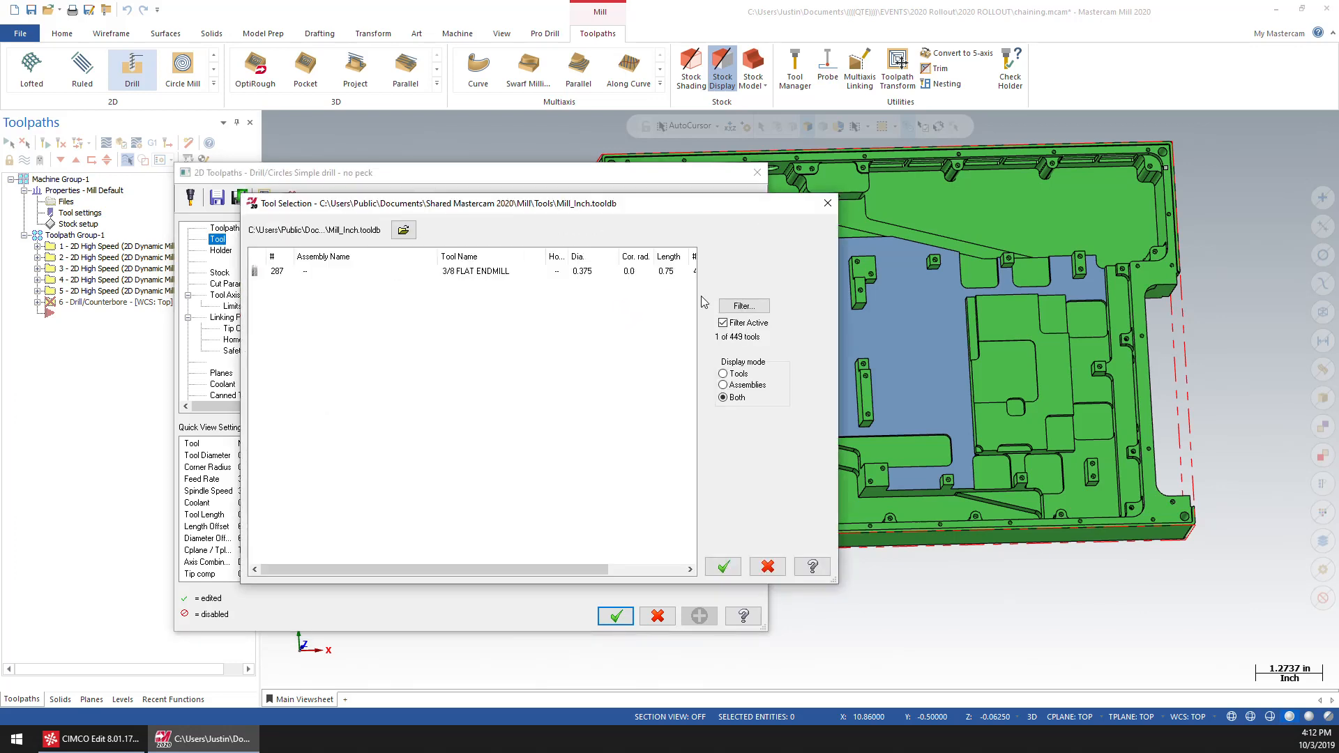
{"action": "left_click", "coordinate": [730, 306]}
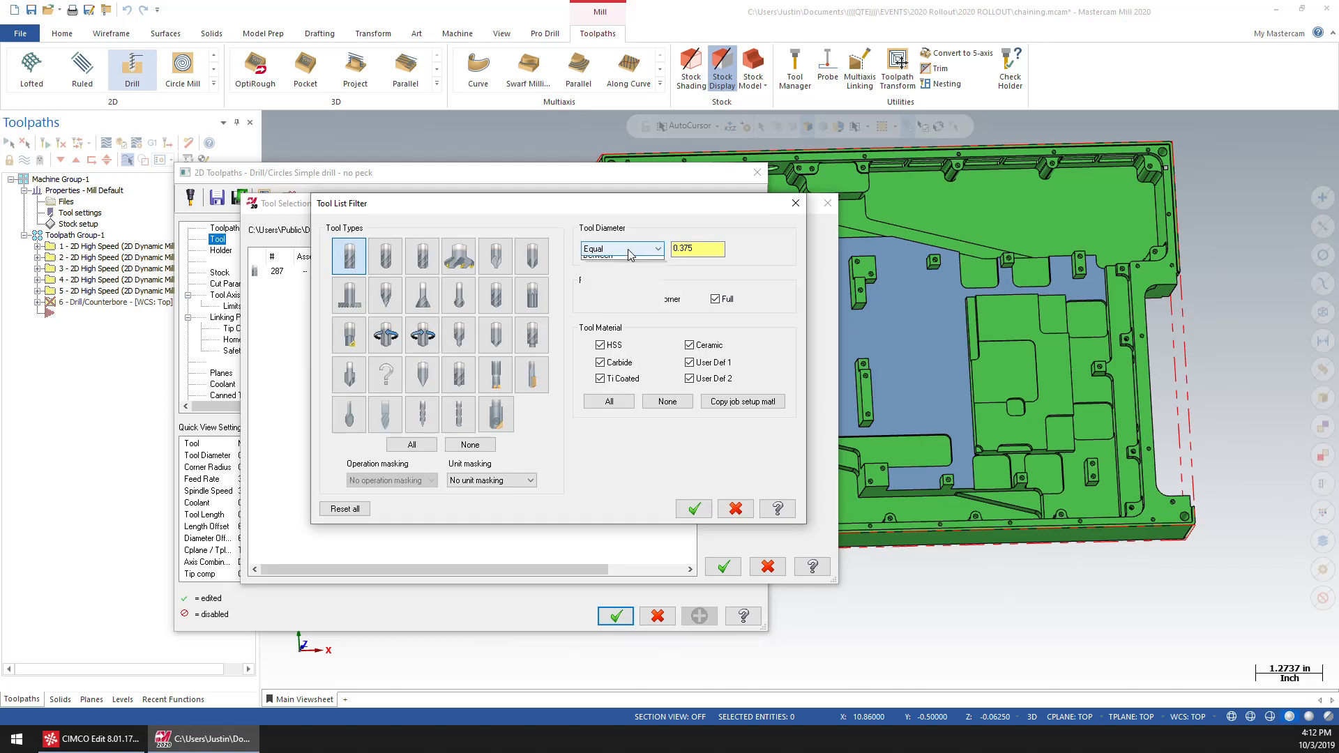
{"action": "left_click", "coordinate": [622, 299]}
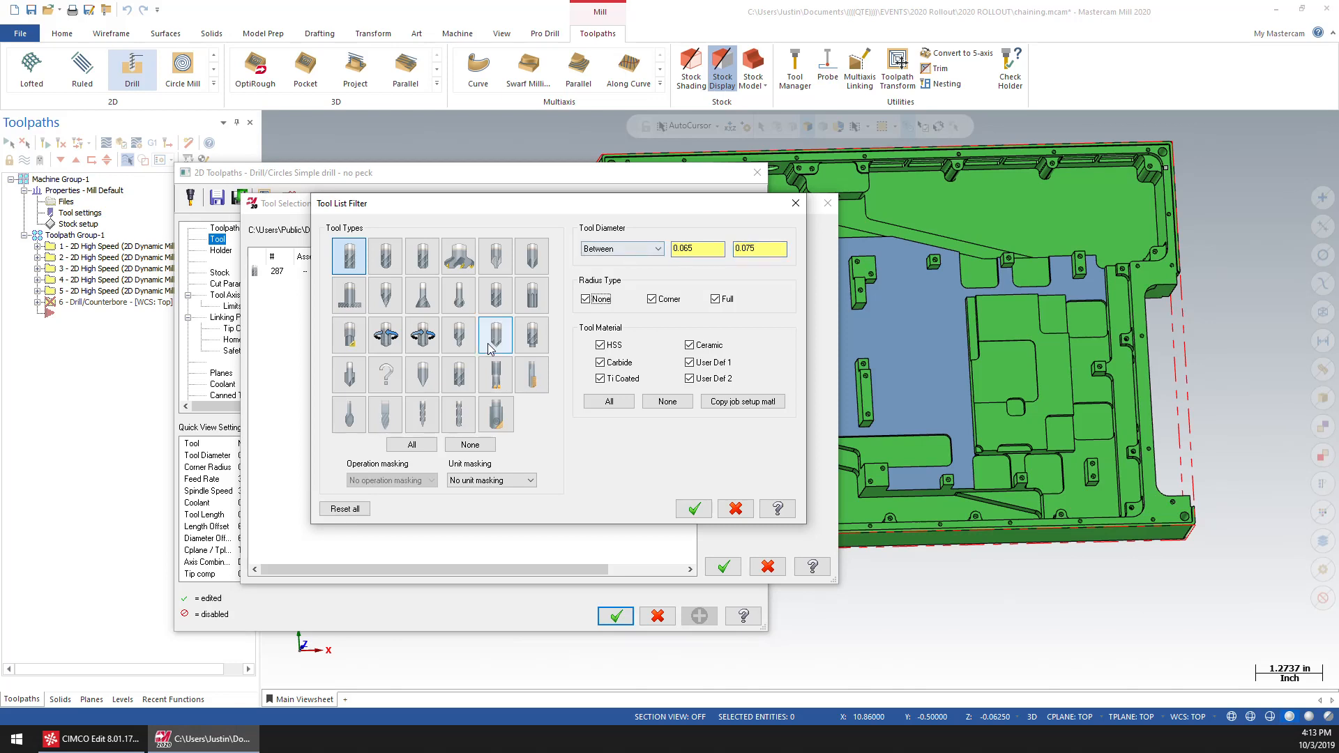
{"action": "key", "text": "Return"}
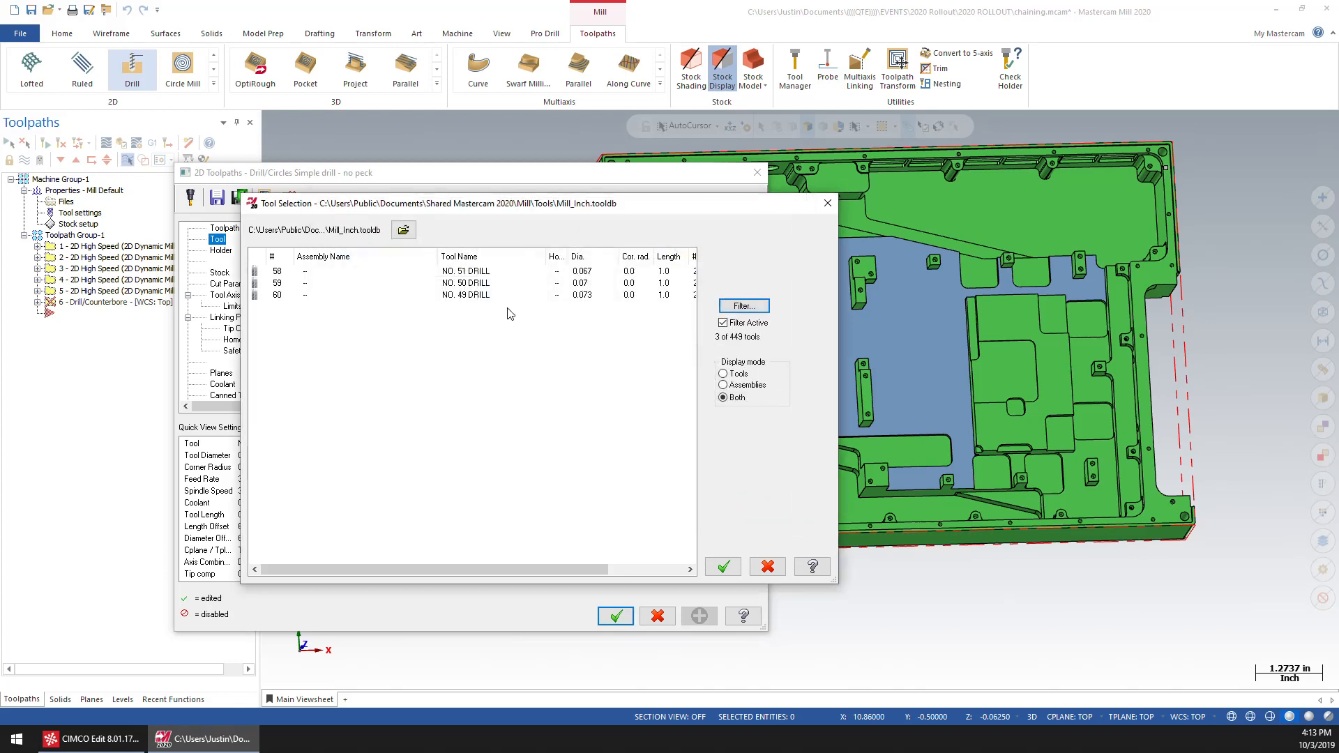
{"action": "double_click", "coordinate": [481, 282]}
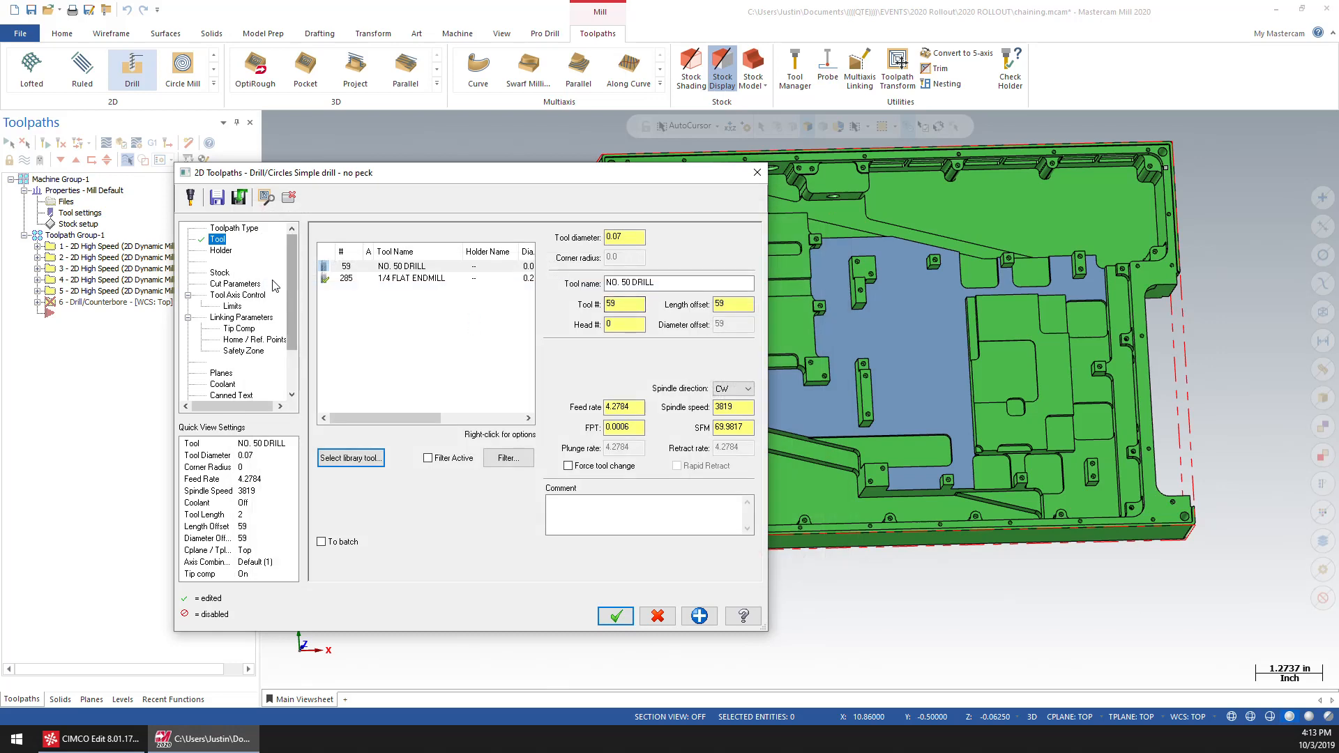
Step: Review the Drill/Counterbore cut parameters and the tool axis output format options, keeping 3 axis
{"action": "left_click", "coordinate": [230, 284]}
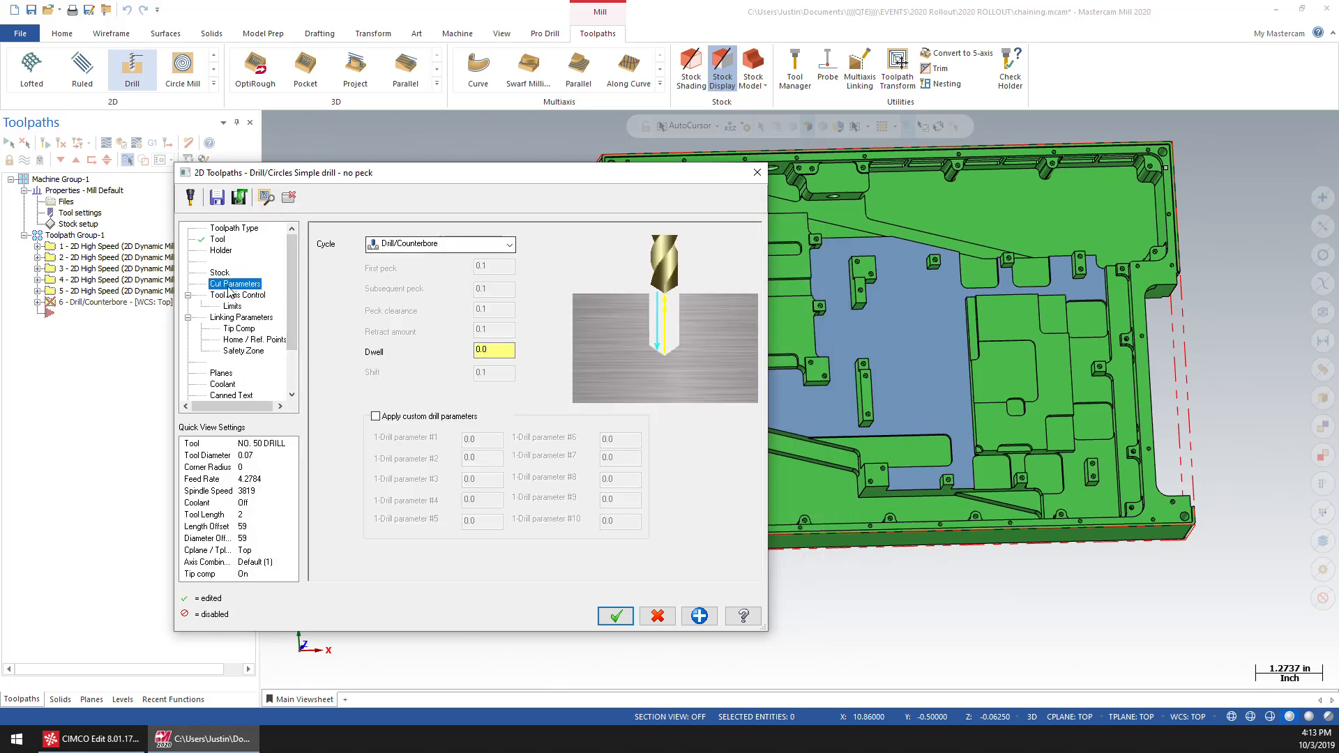
{"action": "left_click", "coordinate": [231, 295]}
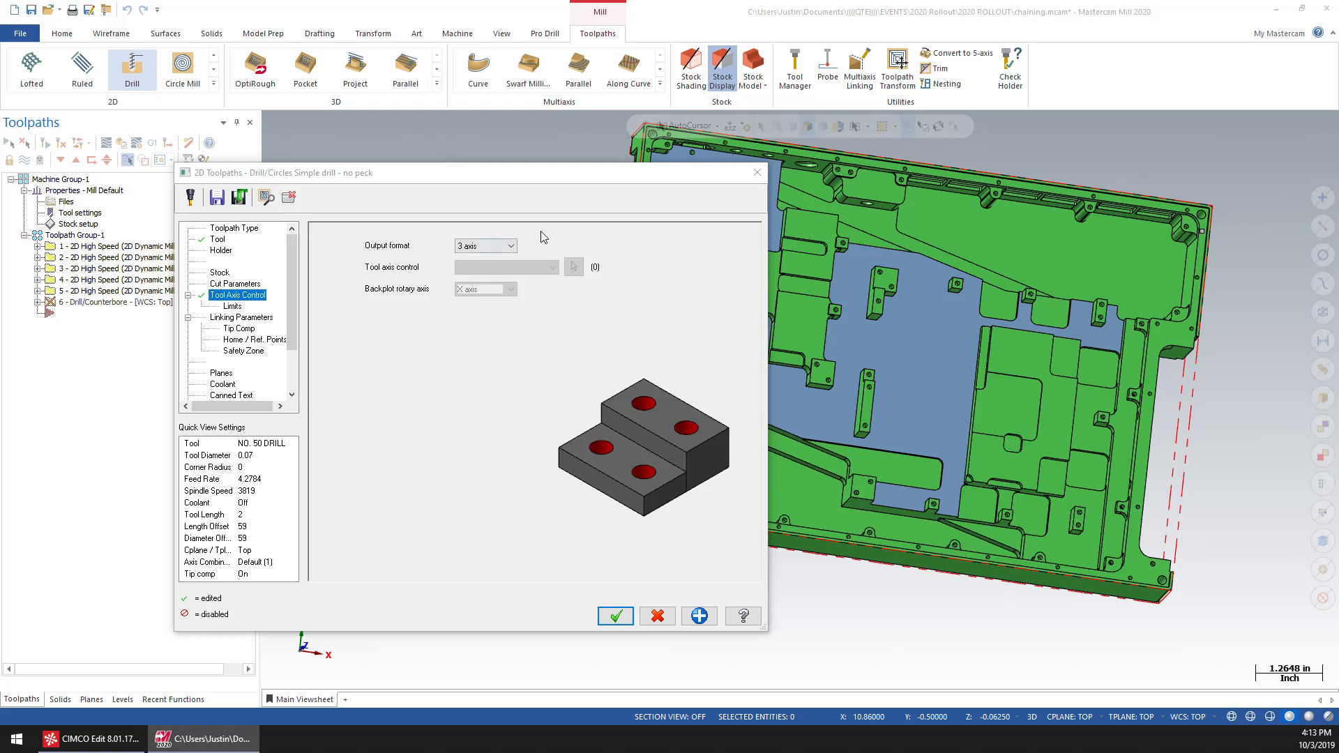
{"action": "left_click", "coordinate": [514, 247]}
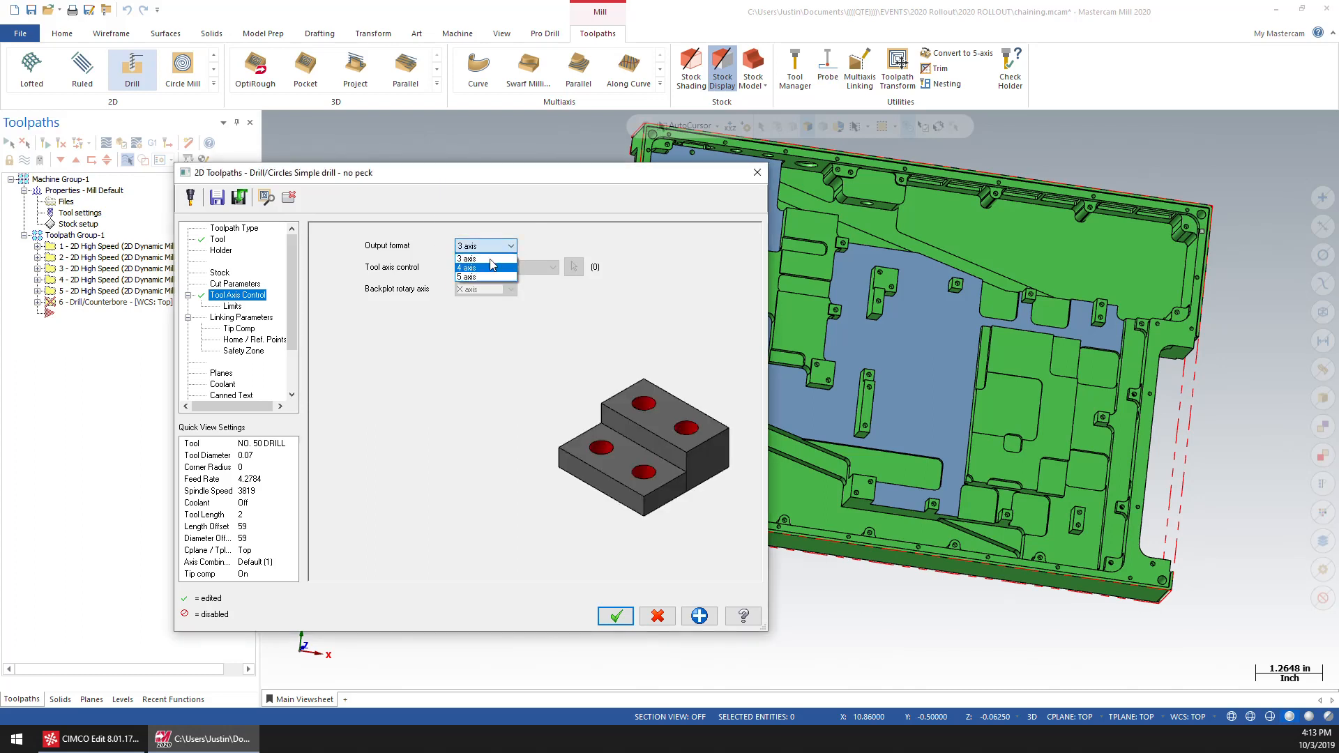
{"action": "left_click", "coordinate": [576, 203]}
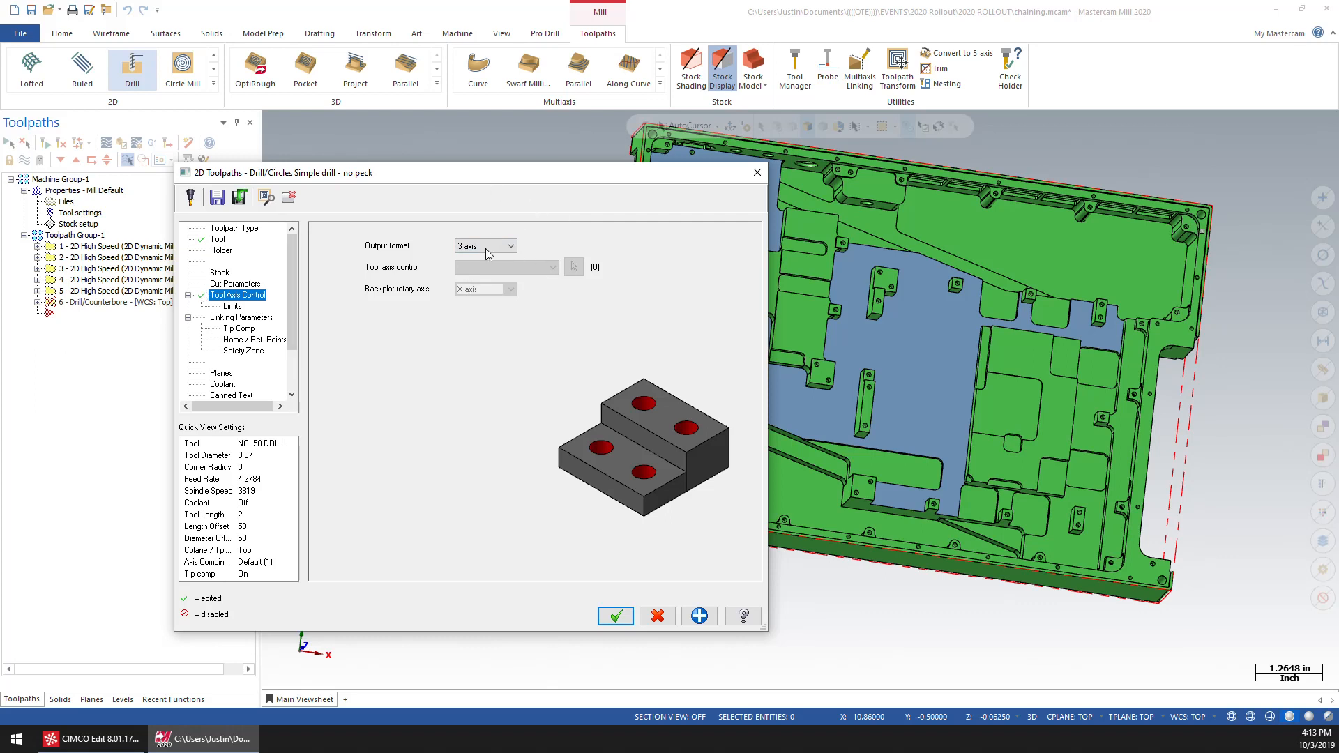
Step: Review the drill's linking parameters and inspect close up the rim and ledge holes at the part's left end
{"action": "left_click", "coordinate": [226, 318]}
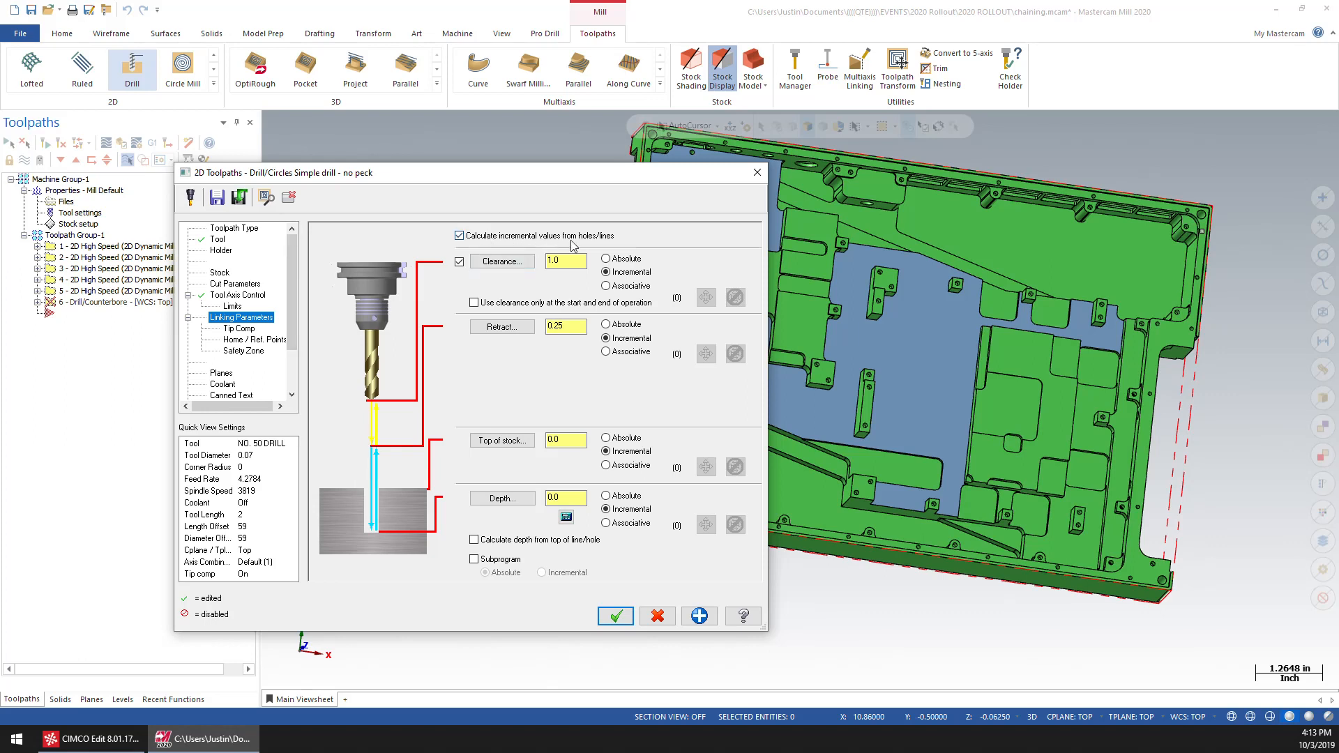
{"action": "left_click", "coordinate": [290, 198]}
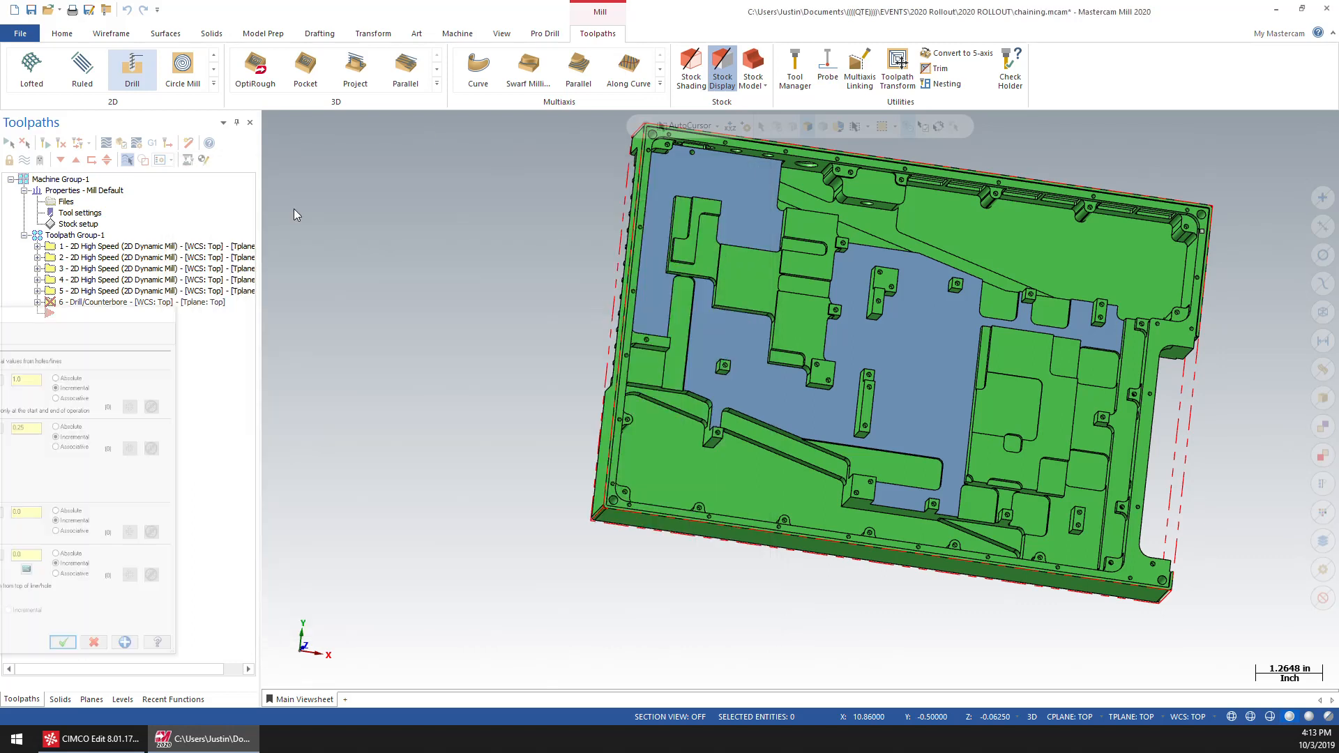
{"action": "scroll", "coordinate": [551, 398], "scroll_direction": "up", "scroll_amount": 10}
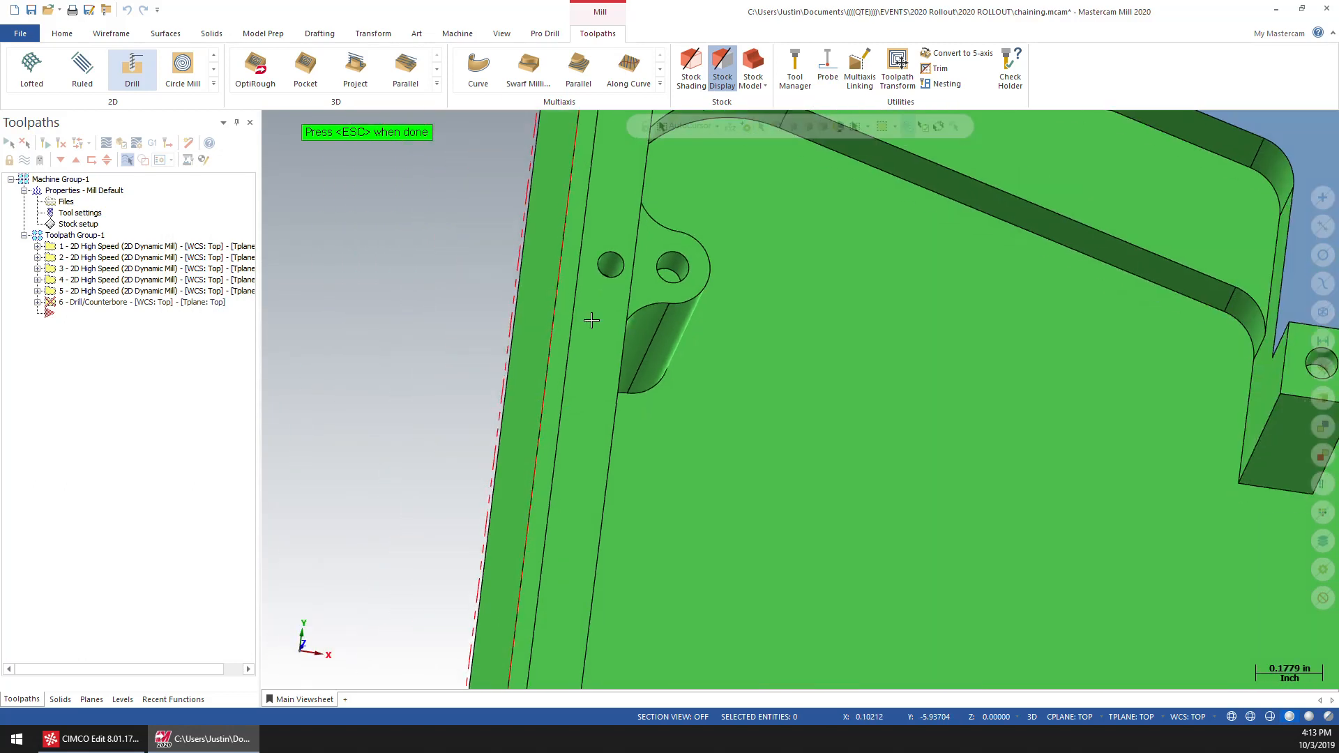
{"action": "scroll", "coordinate": [570, 364], "scroll_direction": "up", "scroll_amount": 5}
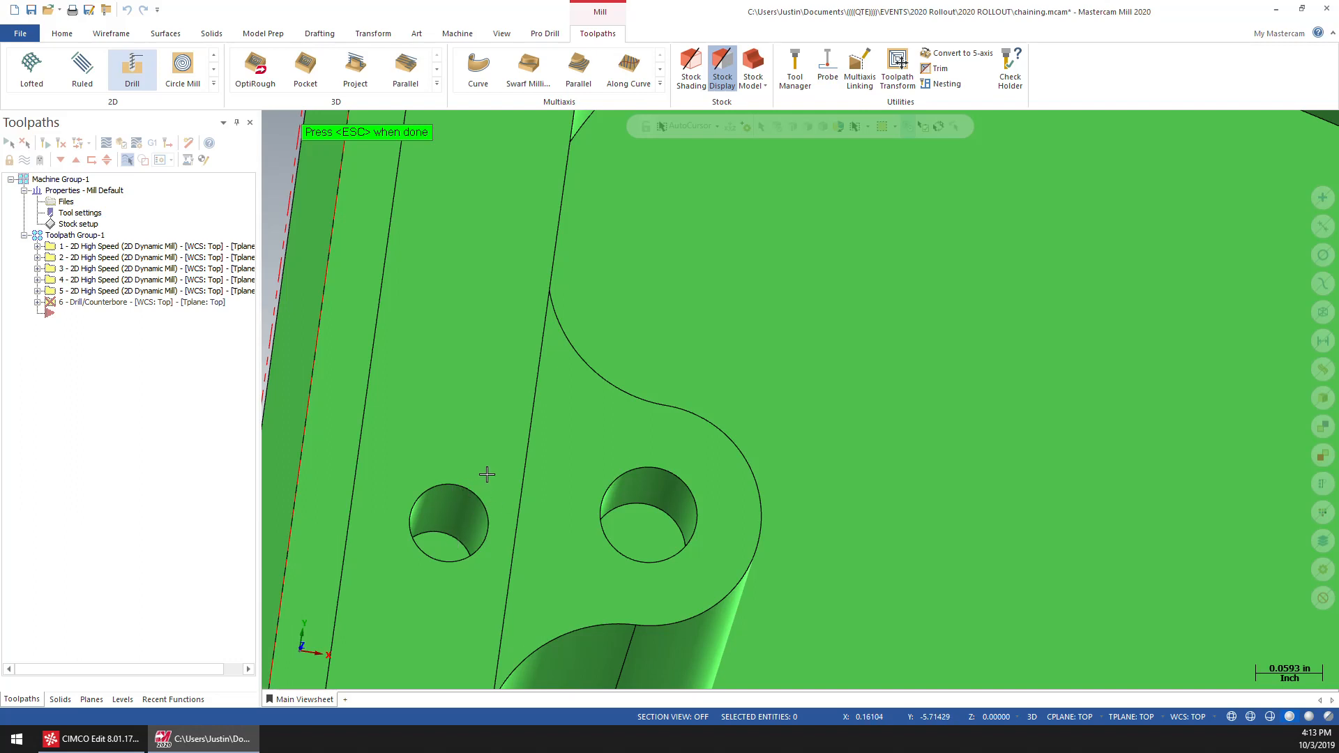
{"action": "key", "text": "Escape"}
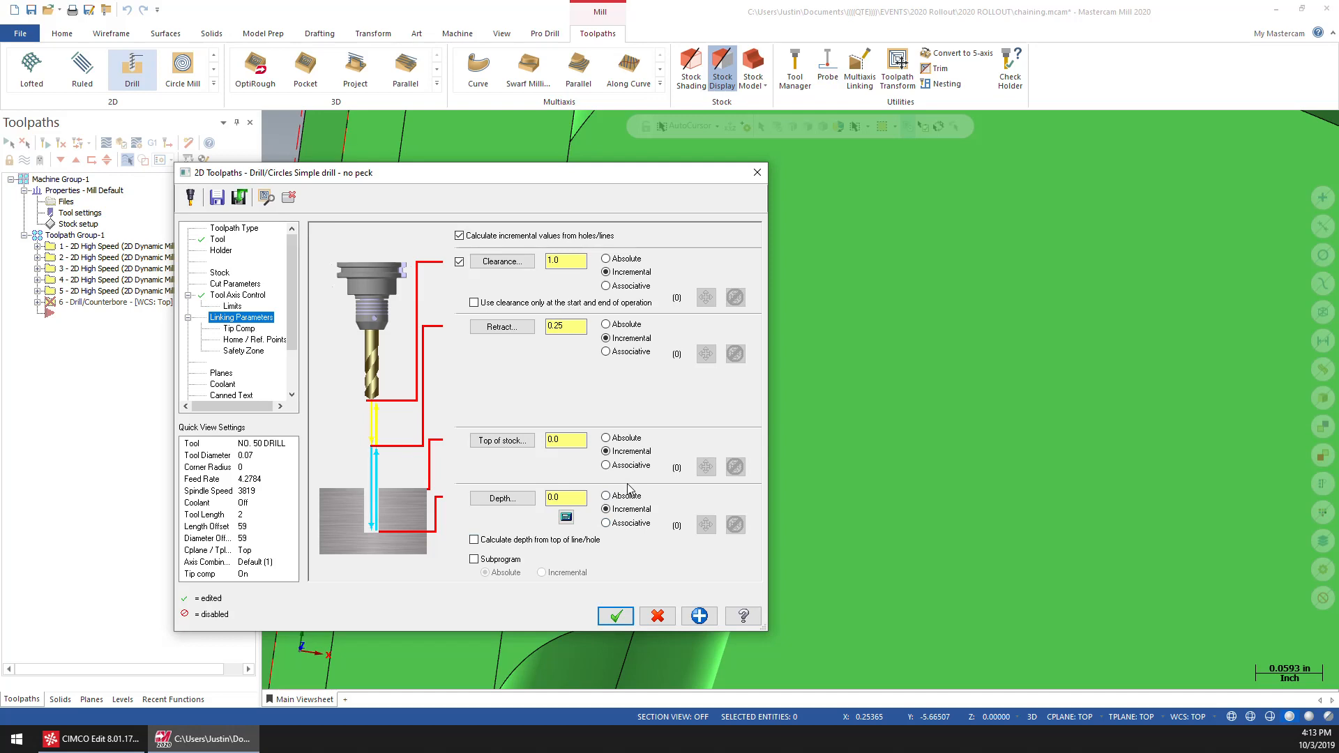
Step: Examine the holes at different heights across the whole part from a tilted view
{"action": "left_click", "coordinate": [288, 197]}
{"action": "scroll", "coordinate": [772, 399], "scroll_direction": "down", "scroll_amount": 5}
{"action": "scroll", "coordinate": [756, 412], "scroll_direction": "down", "scroll_amount": 3}
{"action": "middle_click_drag", "start_coordinate": [756, 427], "coordinate": [691, 257]}
{"action": "scroll", "coordinate": [691, 300], "scroll_direction": "down", "scroll_amount": 1}
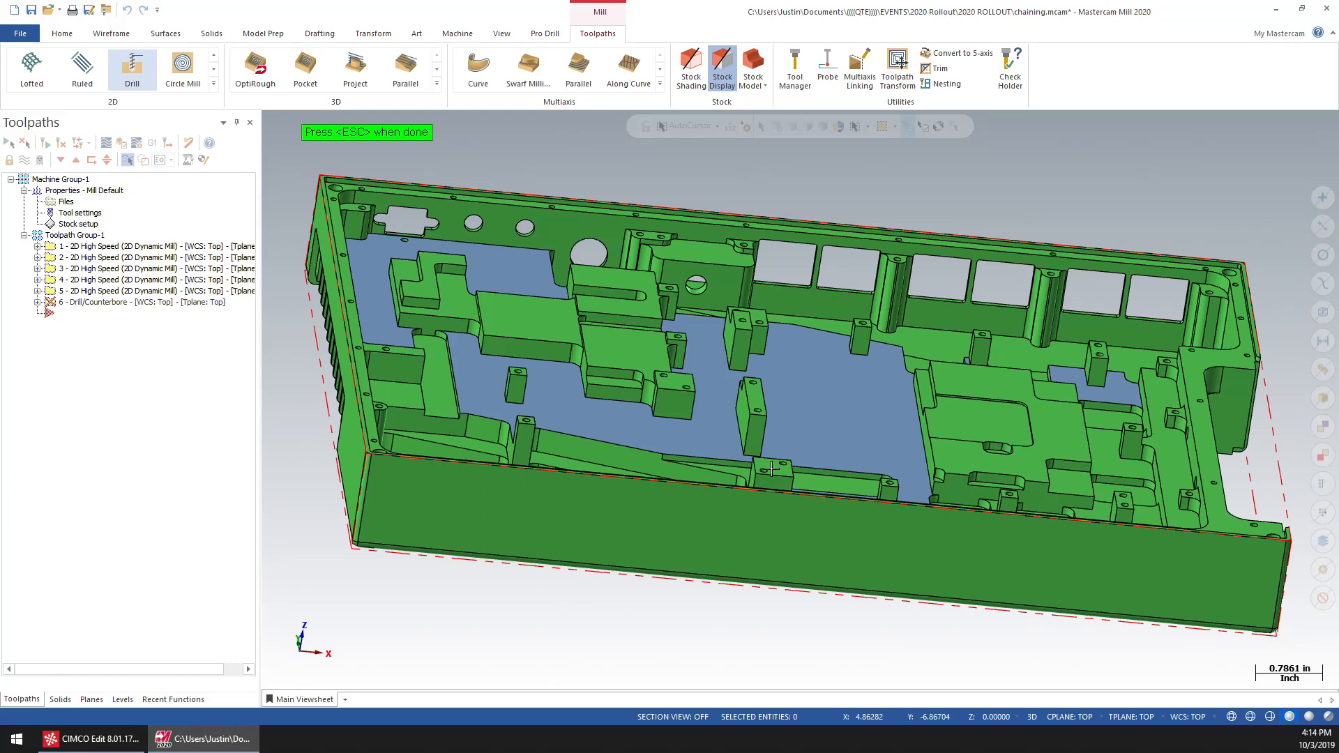
{"action": "key", "text": "alt+1"}
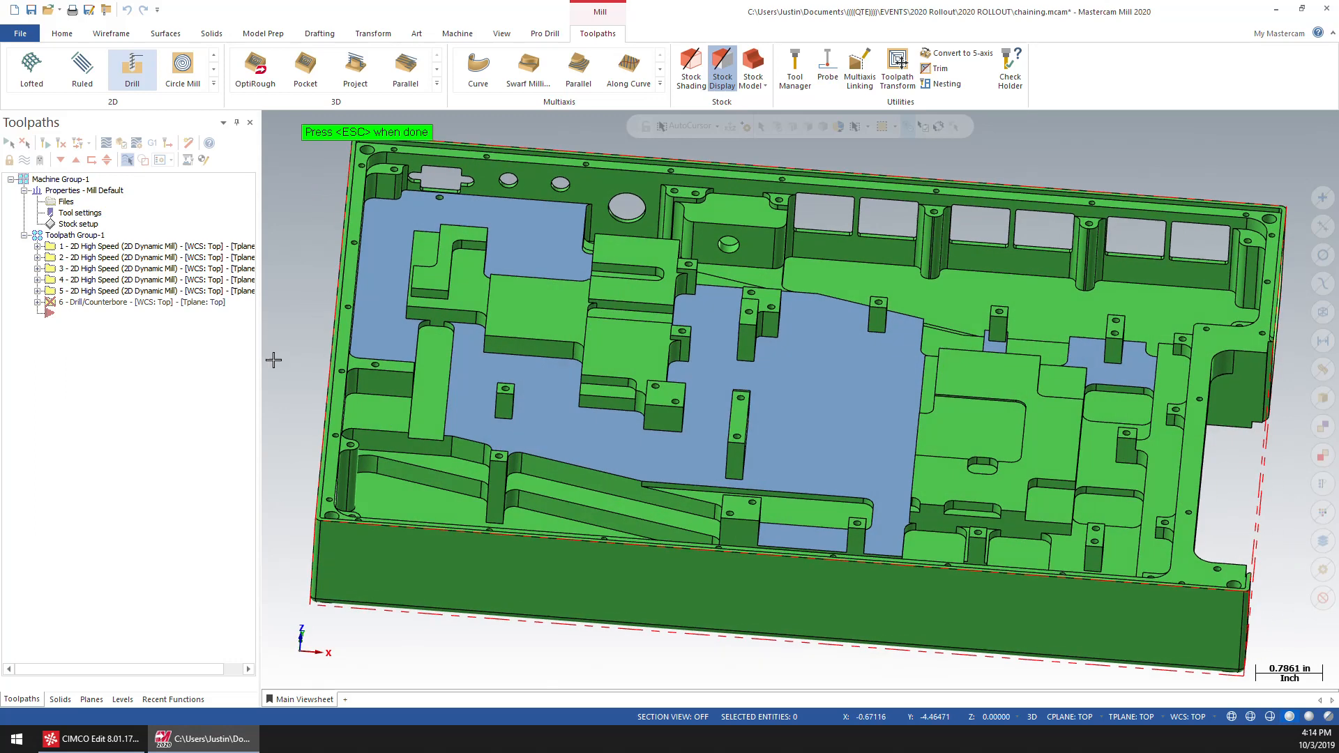
{"action": "key", "text": "Escape"}
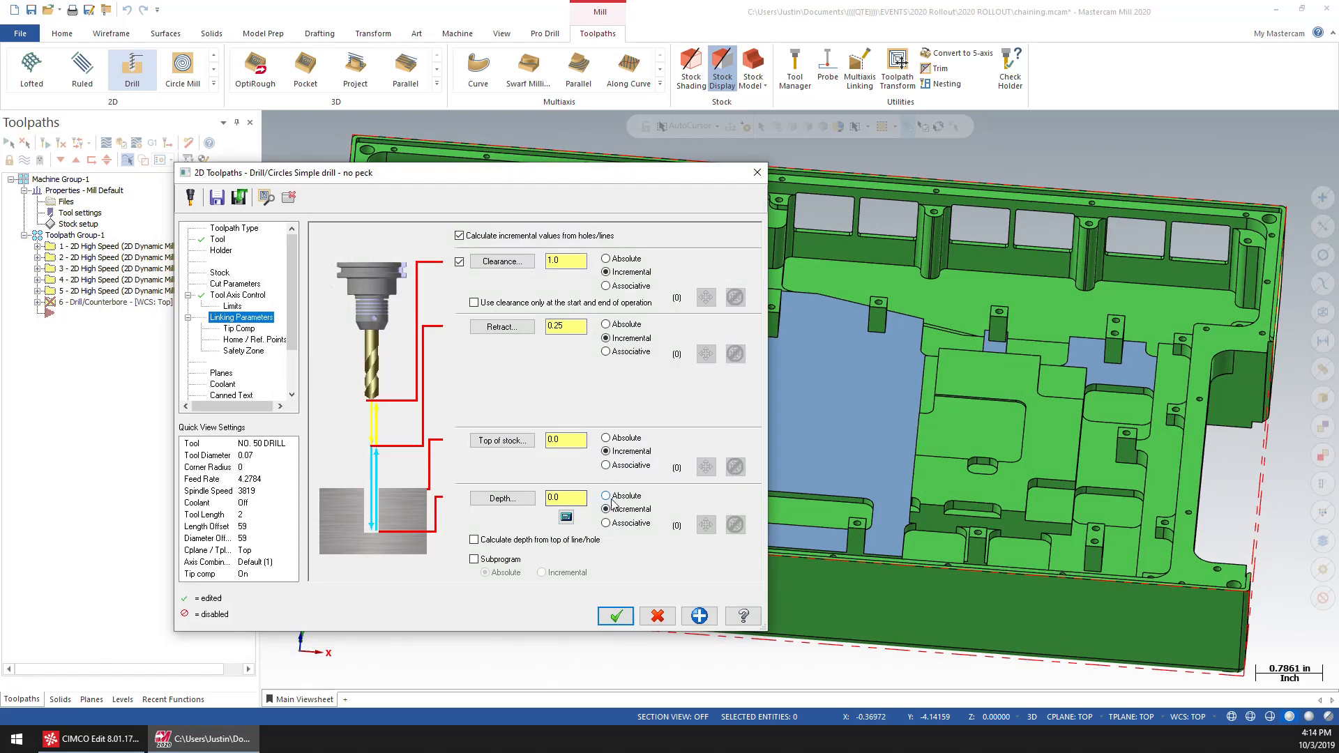
Step: Check the Tip Comp and incremental depth settings, keep the depth at 0.0, and generate the Drill toolpath
{"action": "left_click", "coordinate": [569, 436]}
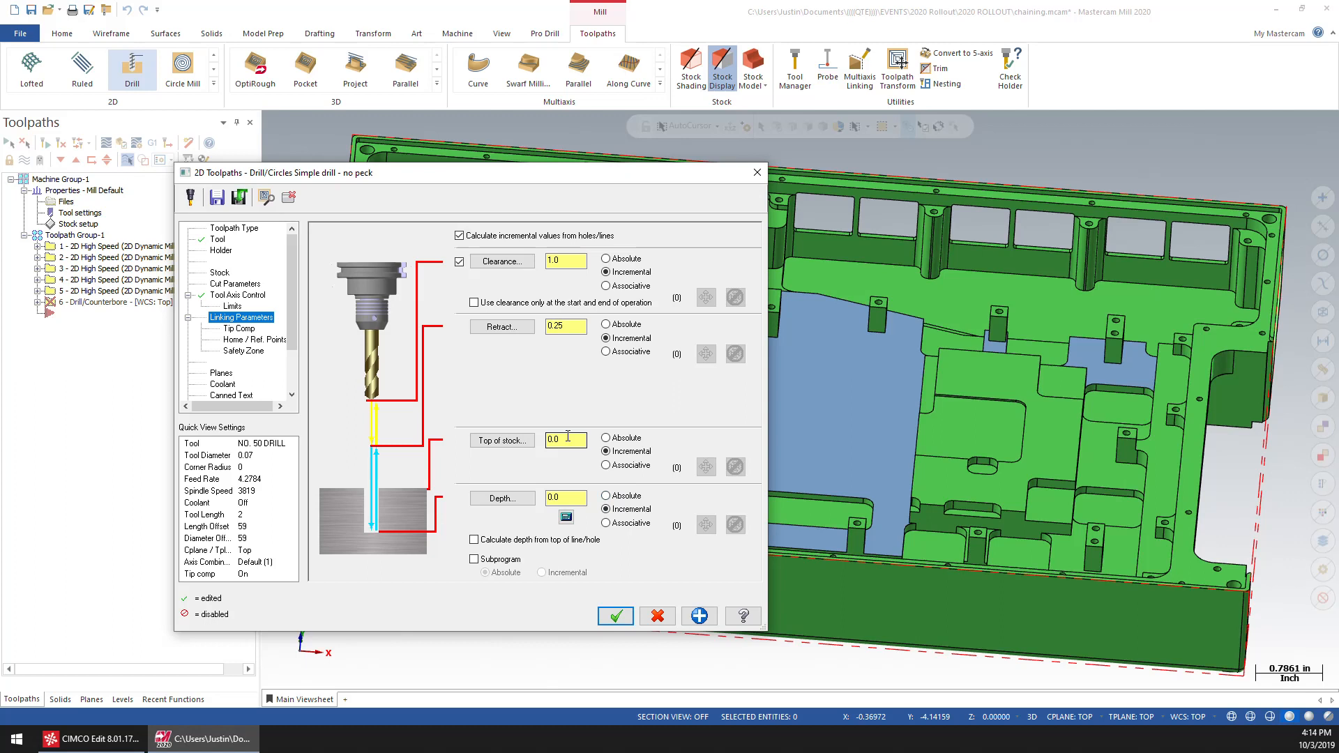
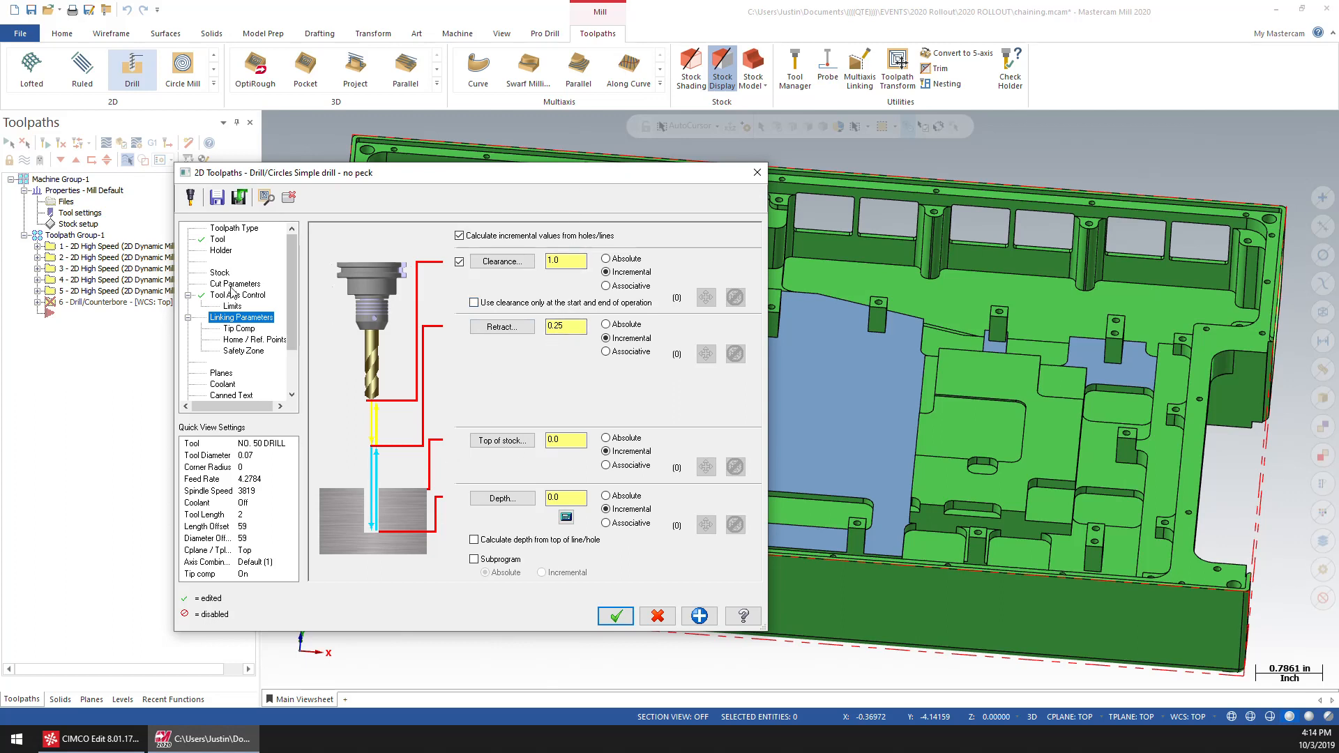
{"action": "left_click", "coordinate": [241, 328]}
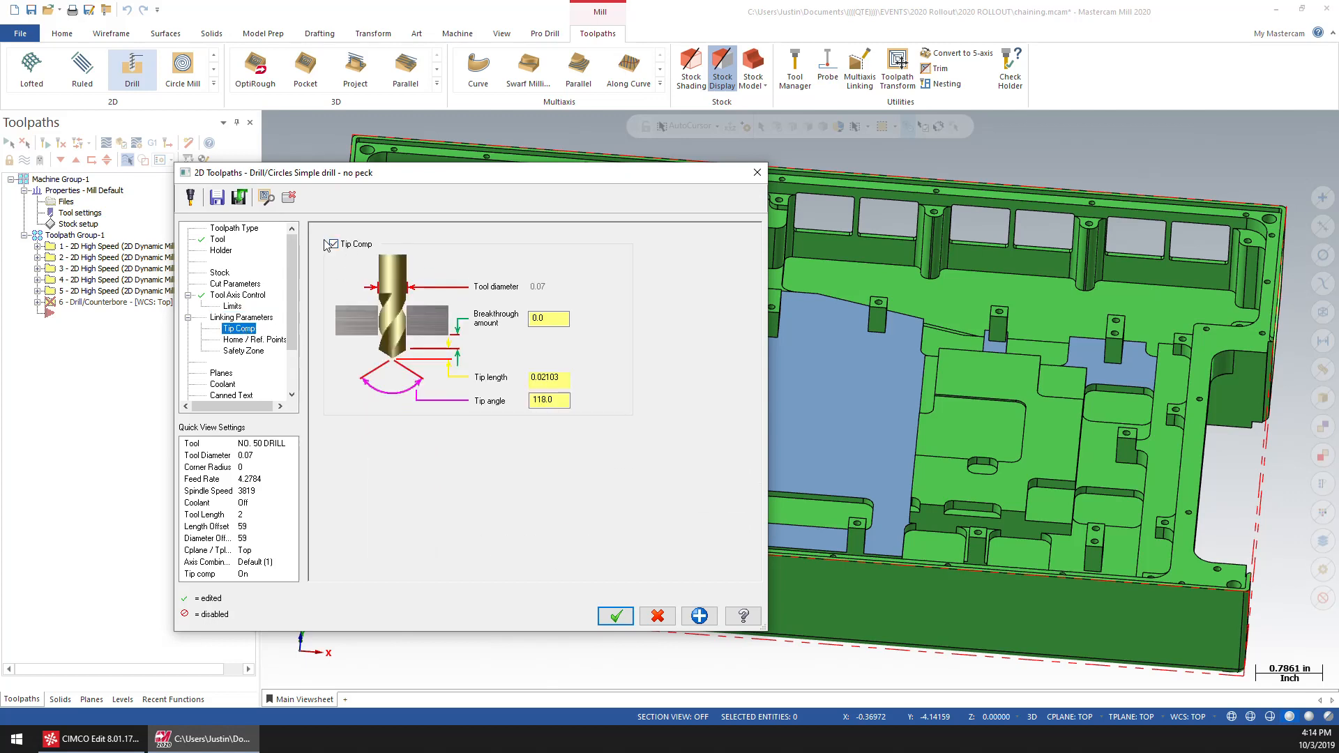
{"action": "left_click", "coordinate": [548, 323]}
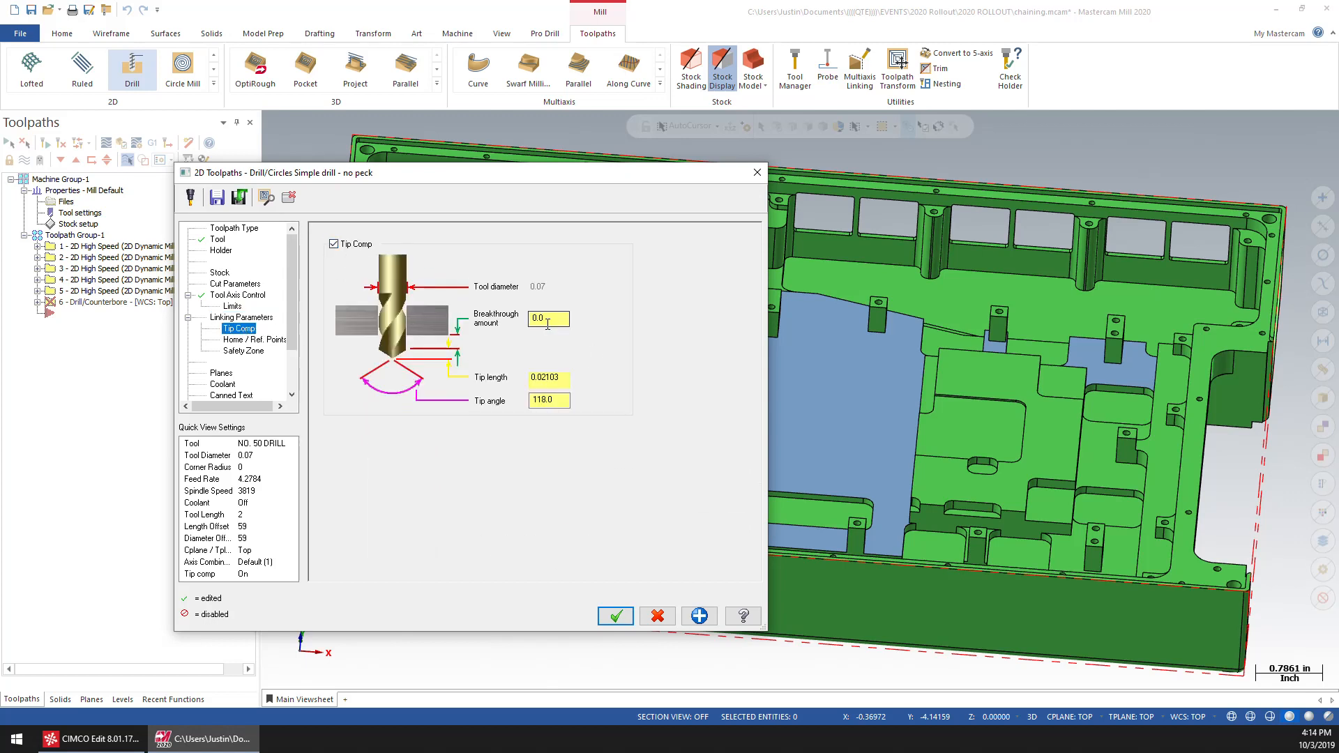
{"action": "left_click", "coordinate": [241, 318]}
{"action": "left_click", "coordinate": [563, 497]}
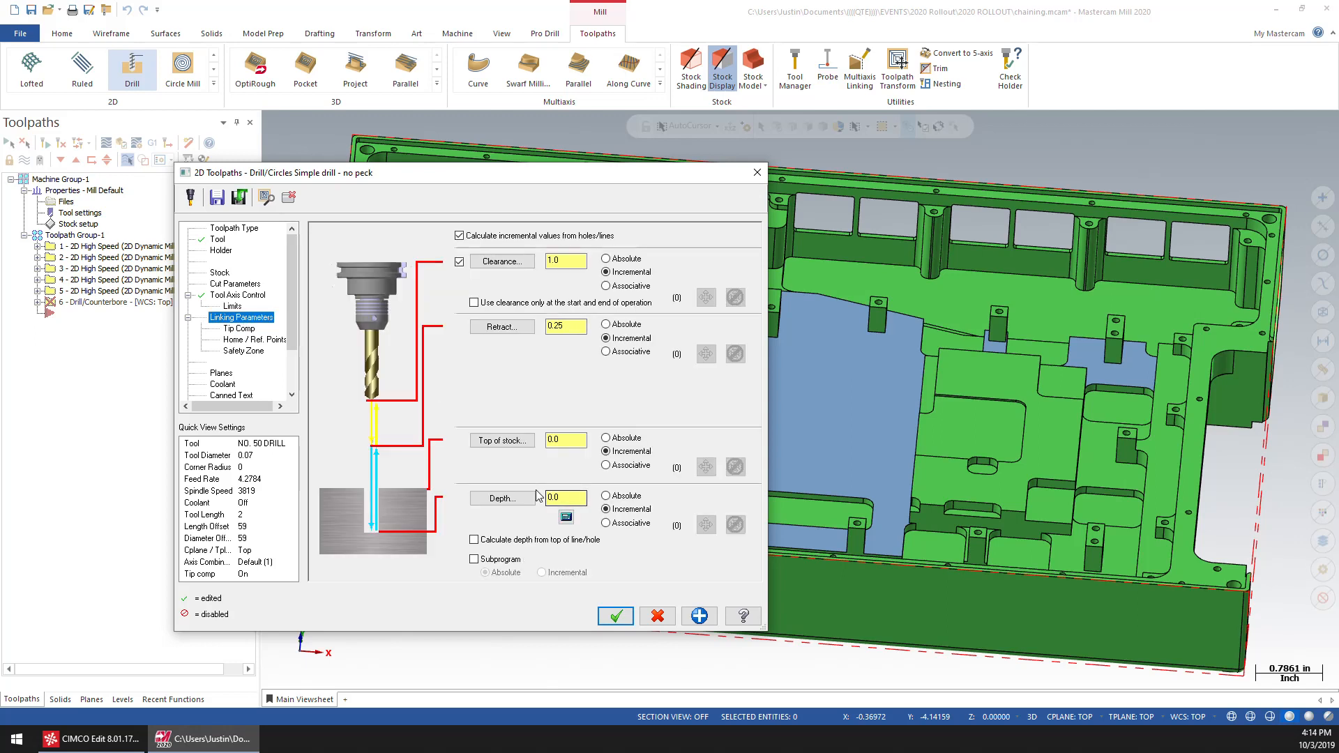
{"action": "left_click", "coordinate": [615, 616]}
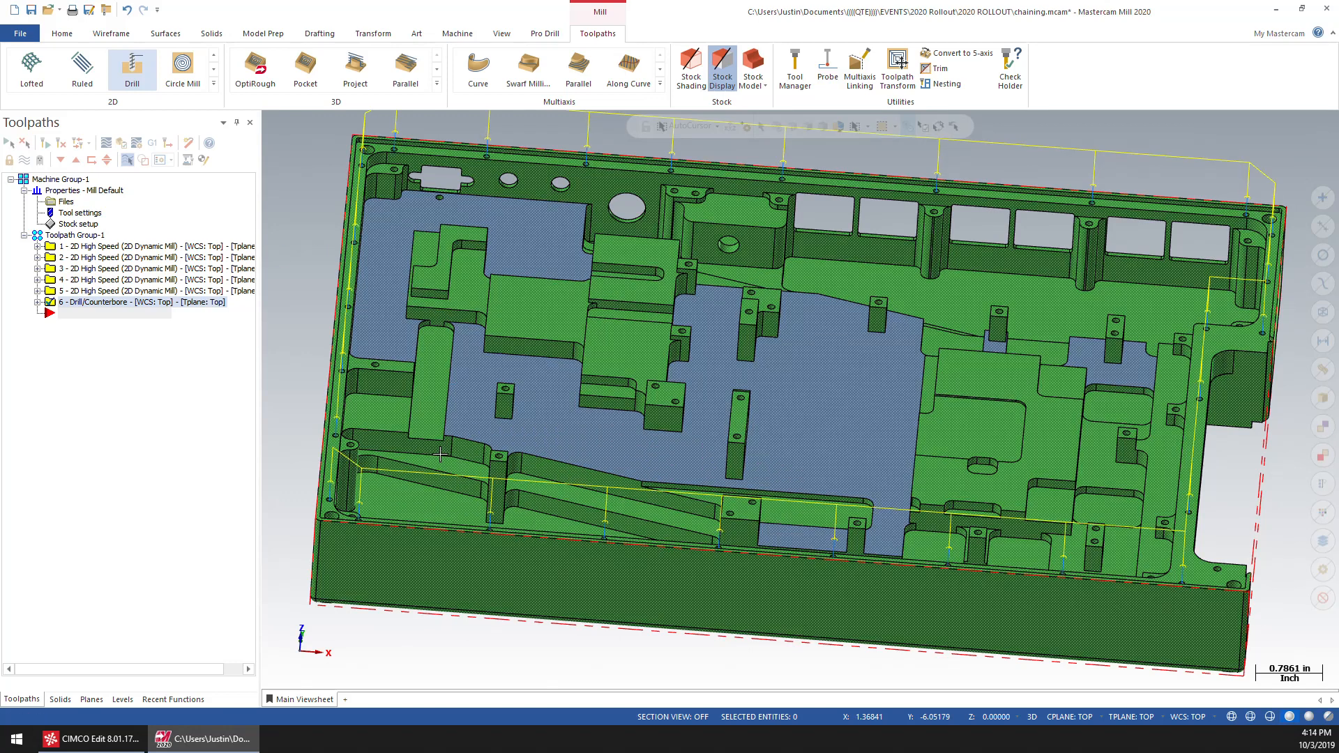
Step: Backplot the Drill/Counterbore toolpath and watch the drill visit the rim holes from a tilted view
{"action": "middle_click_drag", "start_coordinate": [440, 457], "coordinate": [869, 433]}
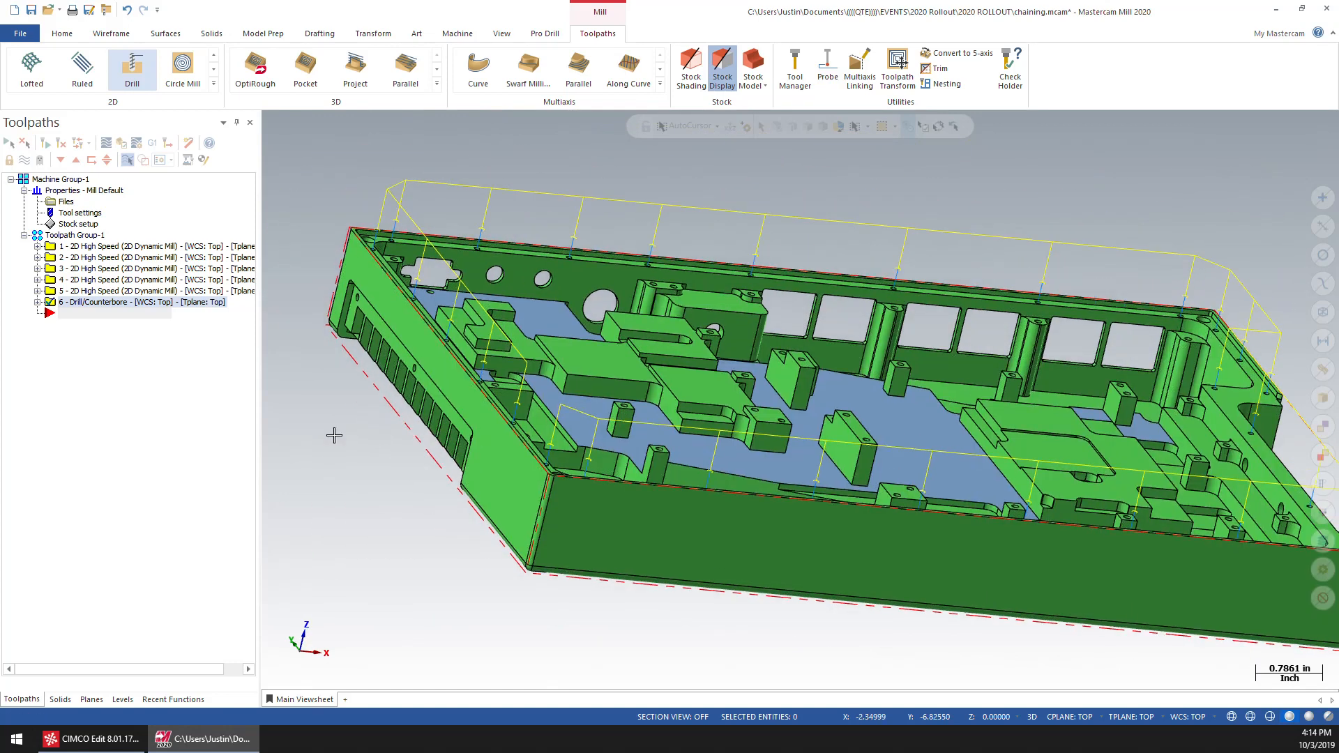
{"action": "left_click", "coordinate": [37, 303]}
{"action": "key", "text": "alt+t"}
{"action": "middle_click_drag", "start_coordinate": [419, 404], "coordinate": [440, 422]}
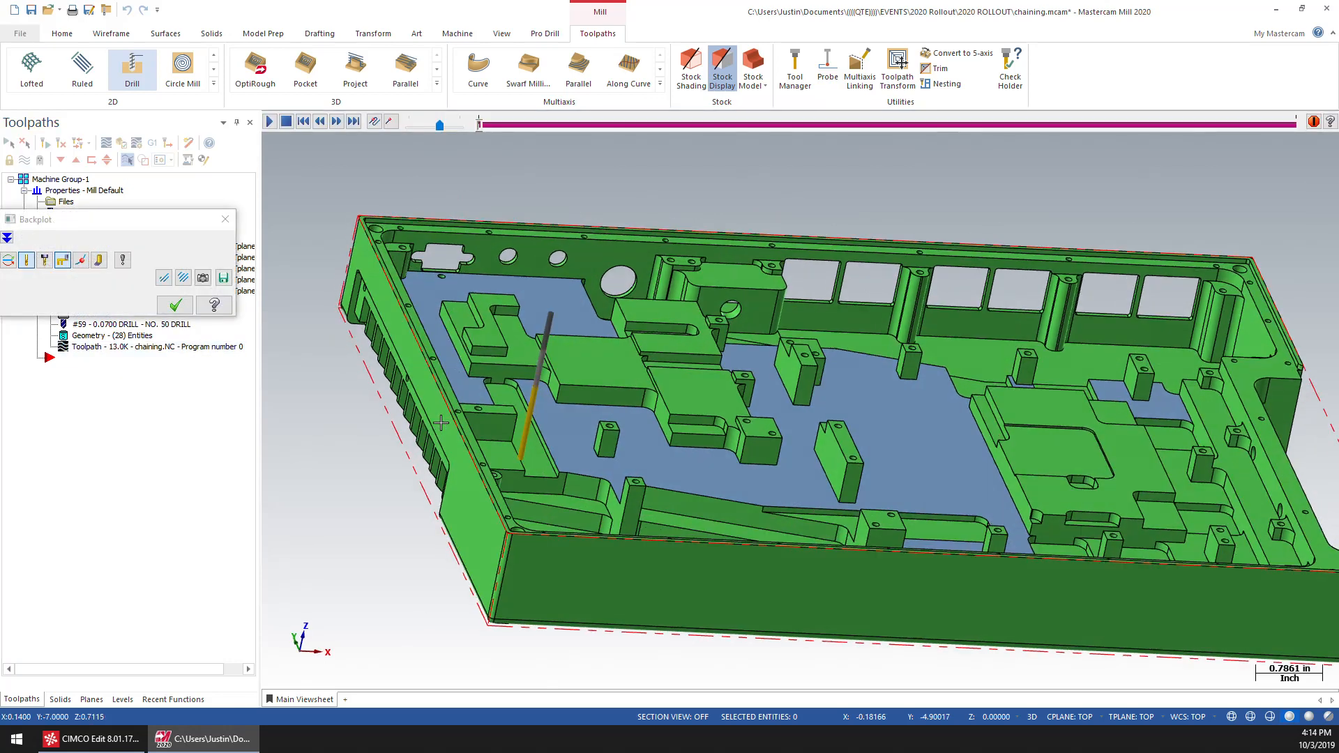
{"action": "key", "text": "r"}
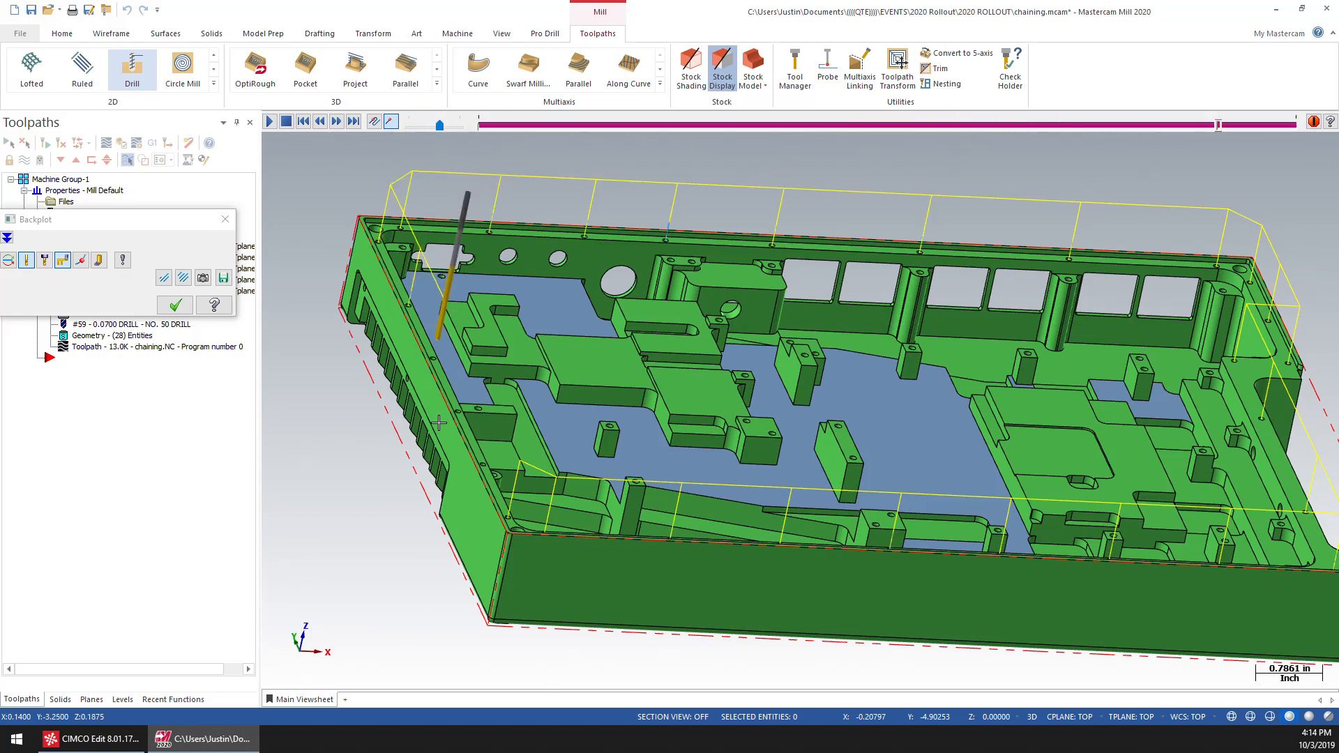
{"action": "left_click", "coordinate": [175, 305]}
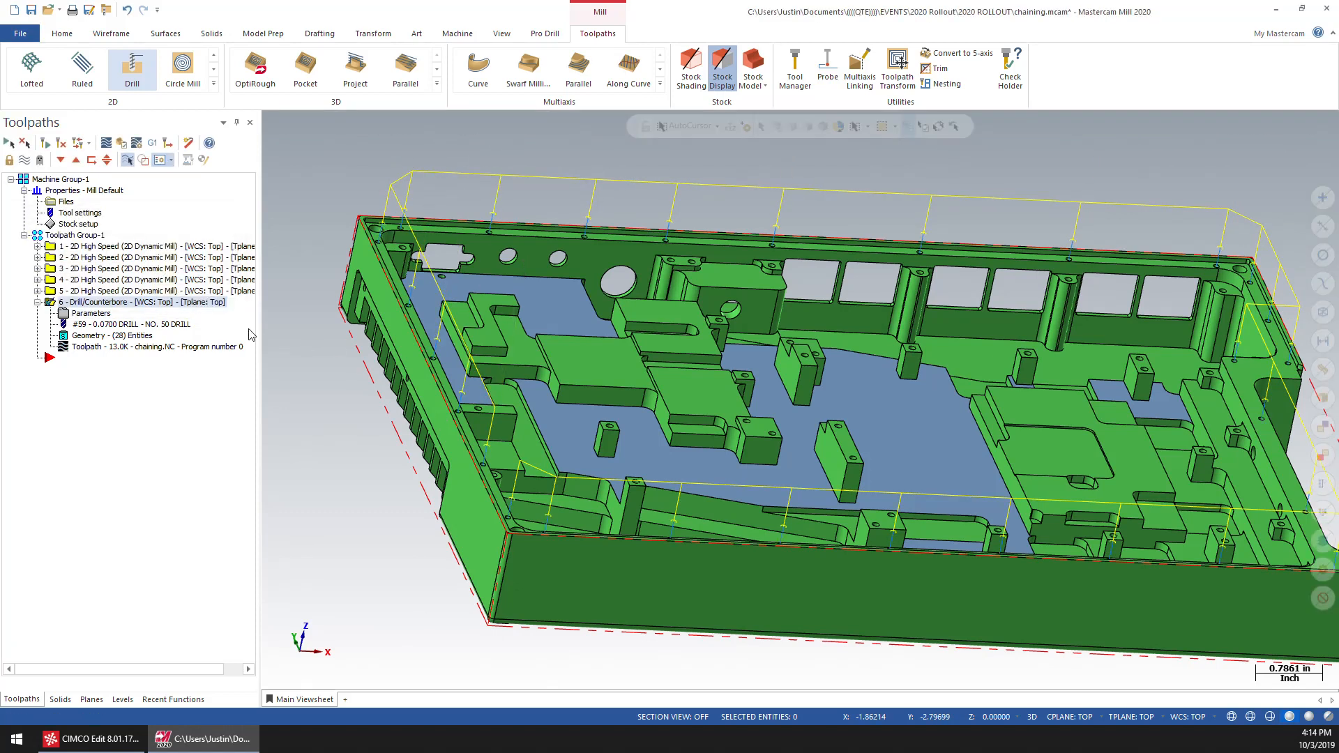
Step: Change the drill operation's cycle to Peck Drill, keep the 0.1 peck, and regenerate the toolpath
{"action": "left_click", "coordinate": [90, 313]}
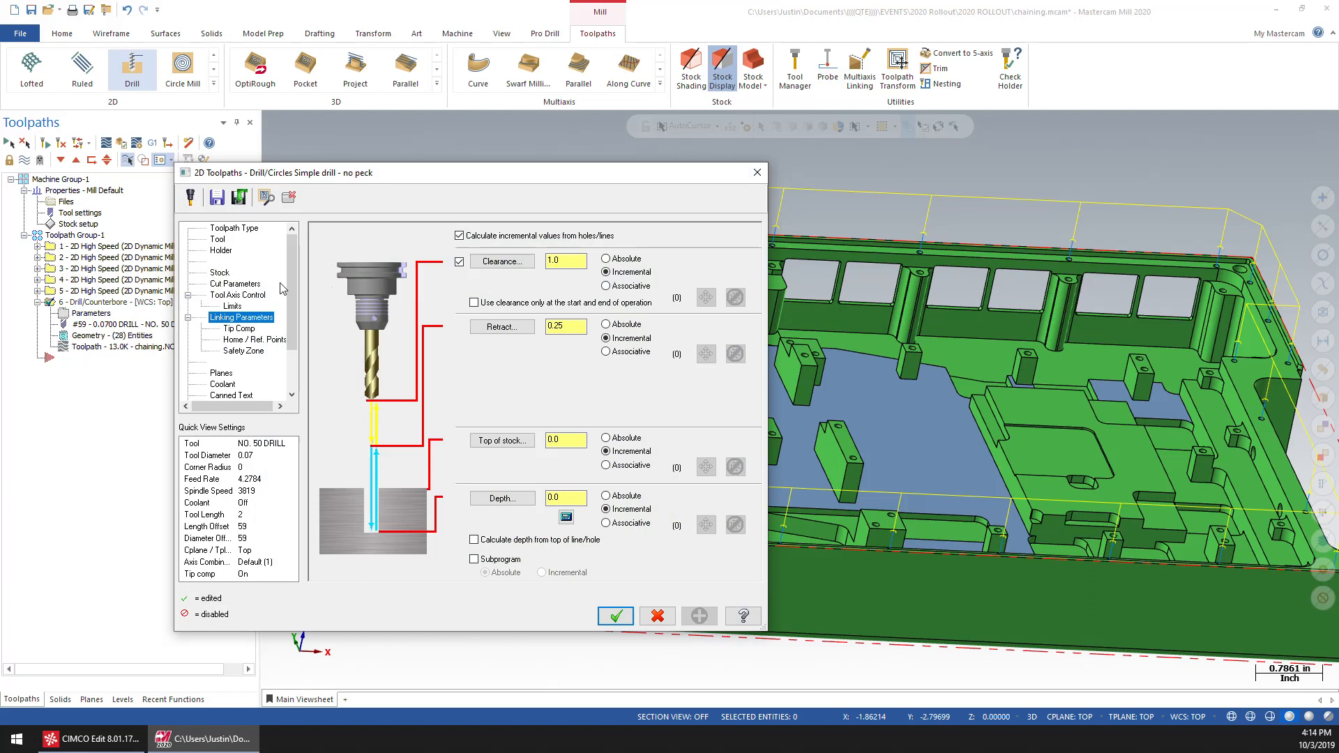
{"action": "left_click", "coordinate": [235, 284]}
{"action": "left_click", "coordinate": [482, 243]}
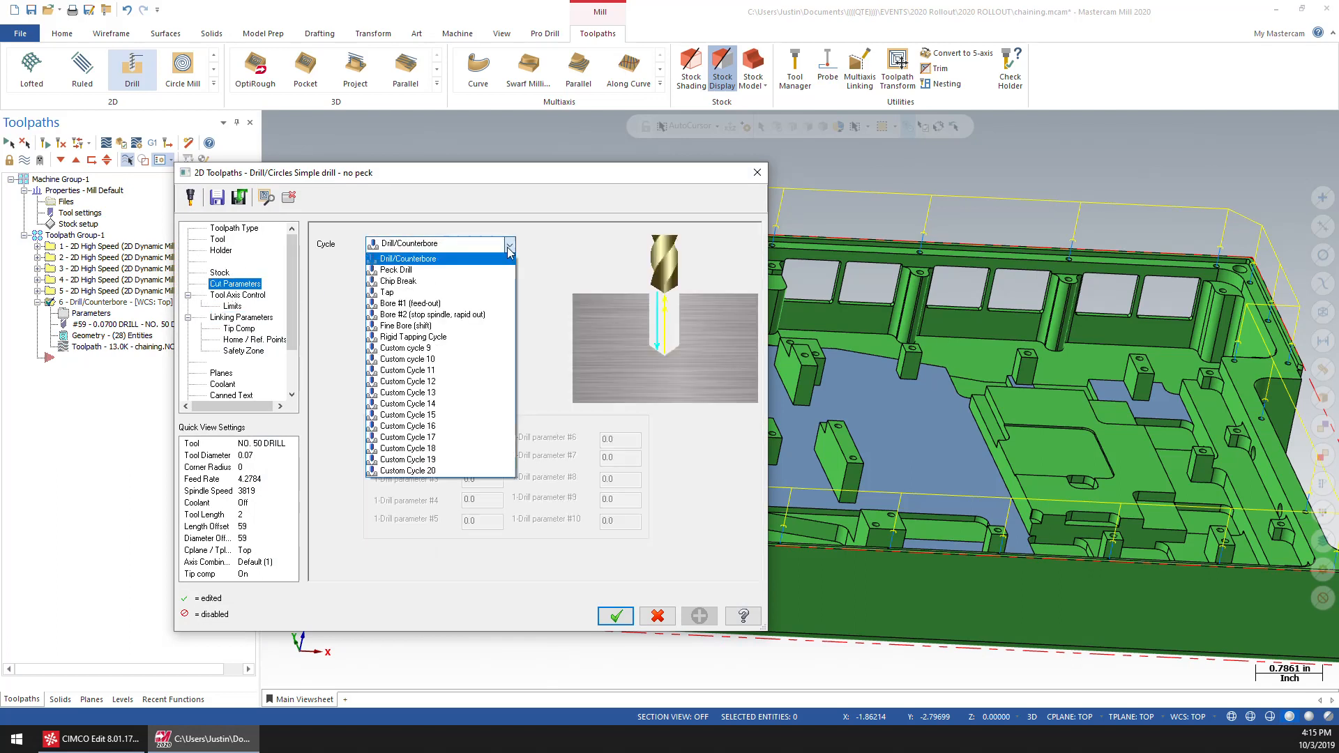
{"action": "left_click", "coordinate": [449, 272]}
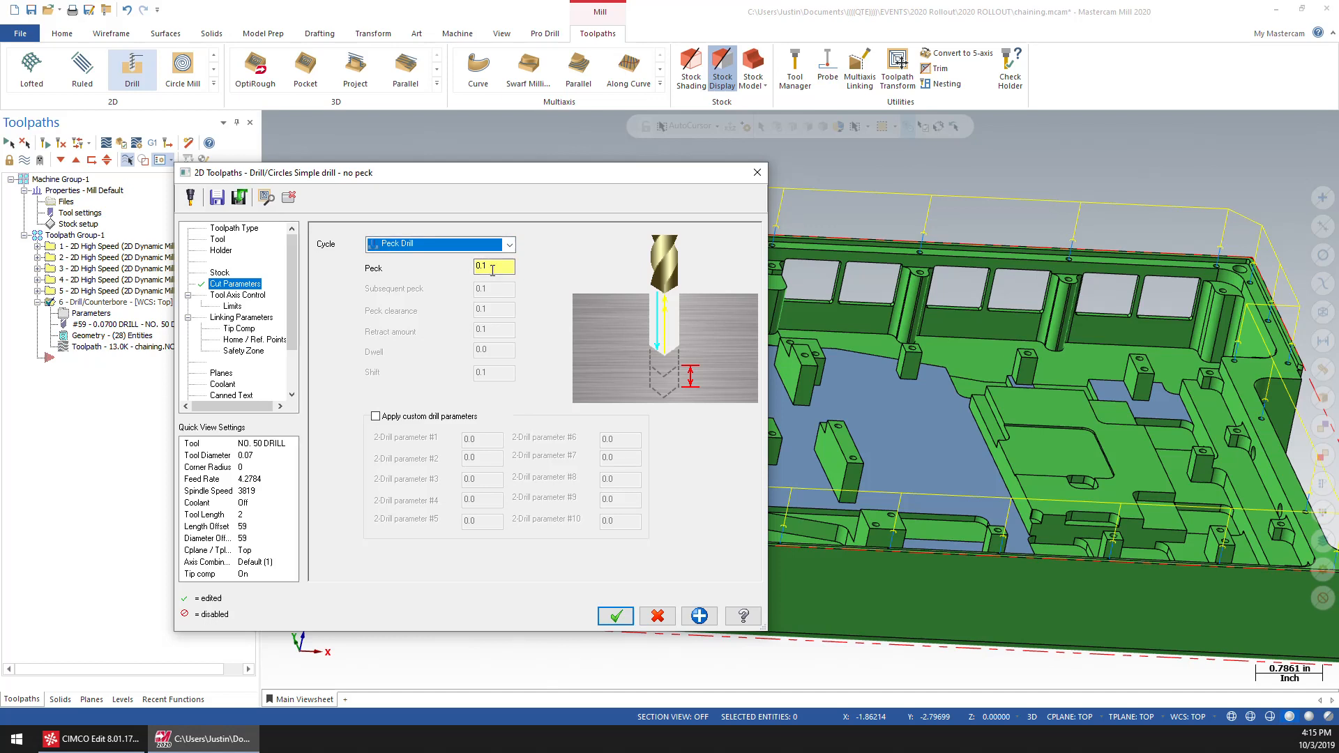
{"action": "left_click", "coordinate": [621, 617]}
{"action": "left_click", "coordinate": [44, 143]}
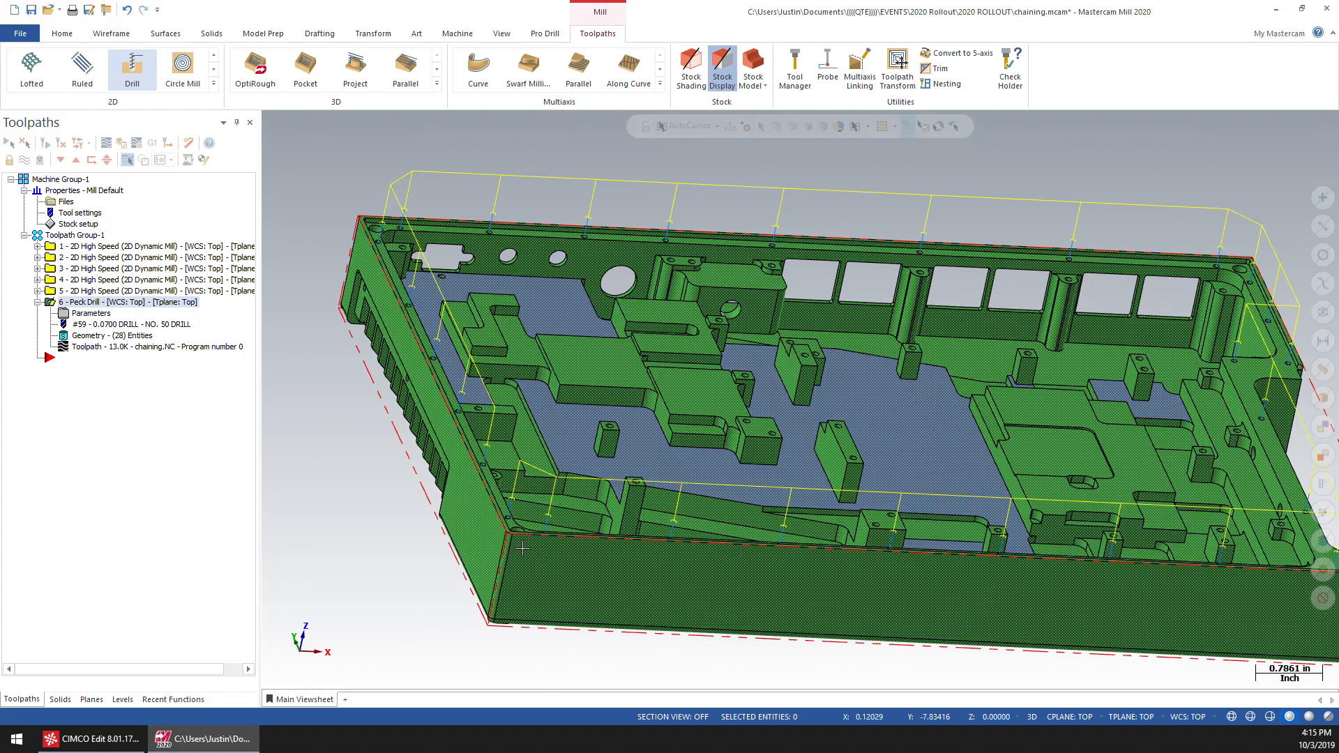
Step: Backplot the Peck Drill toolpath close up at the part's near corner hole, and end the backplot
{"action": "scroll", "coordinate": [287, 409], "scroll_direction": "up", "scroll_amount": 5}
{"action": "left_click", "coordinate": [170, 347]}
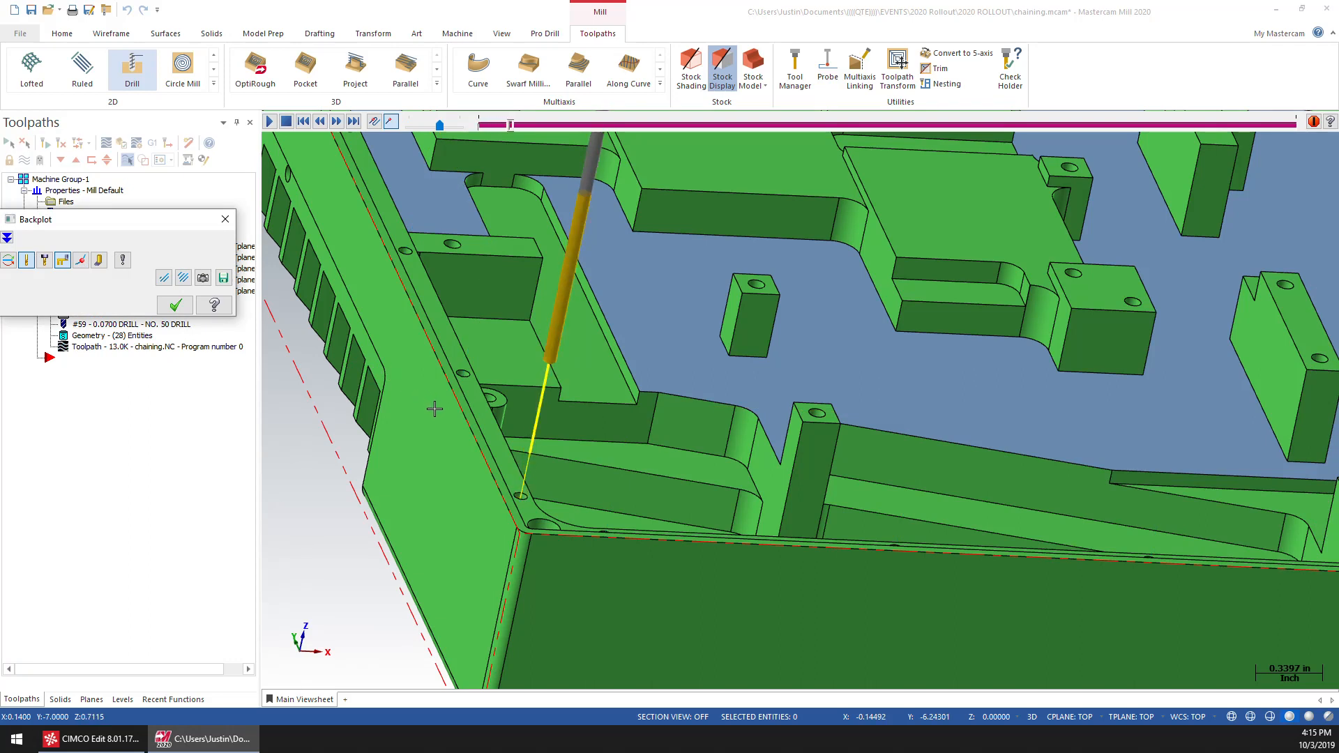
{"action": "key", "text": "Return"}
{"action": "key", "text": "alt+F1"}
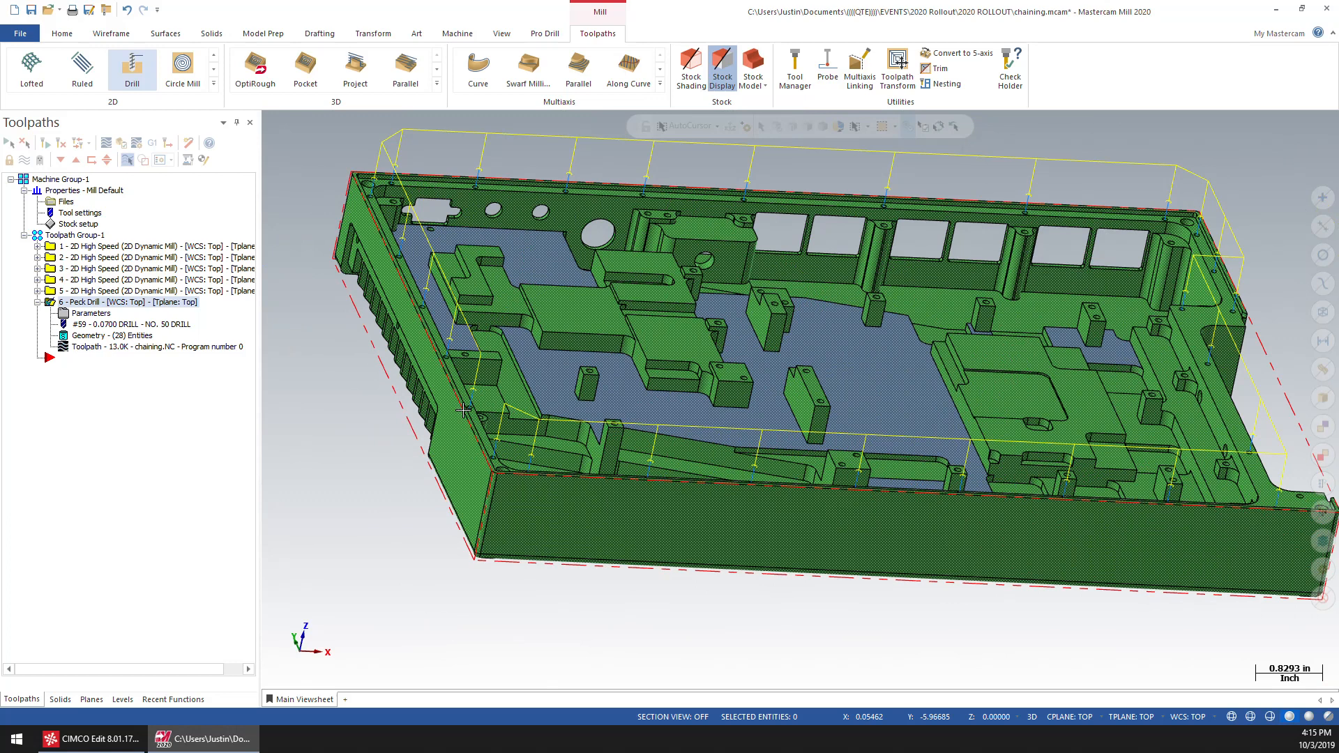
Step: Check the Peck Drill operation's cycle time and path length information in an expanded Backplot, and close it
{"action": "left_click", "coordinate": [90, 349]}
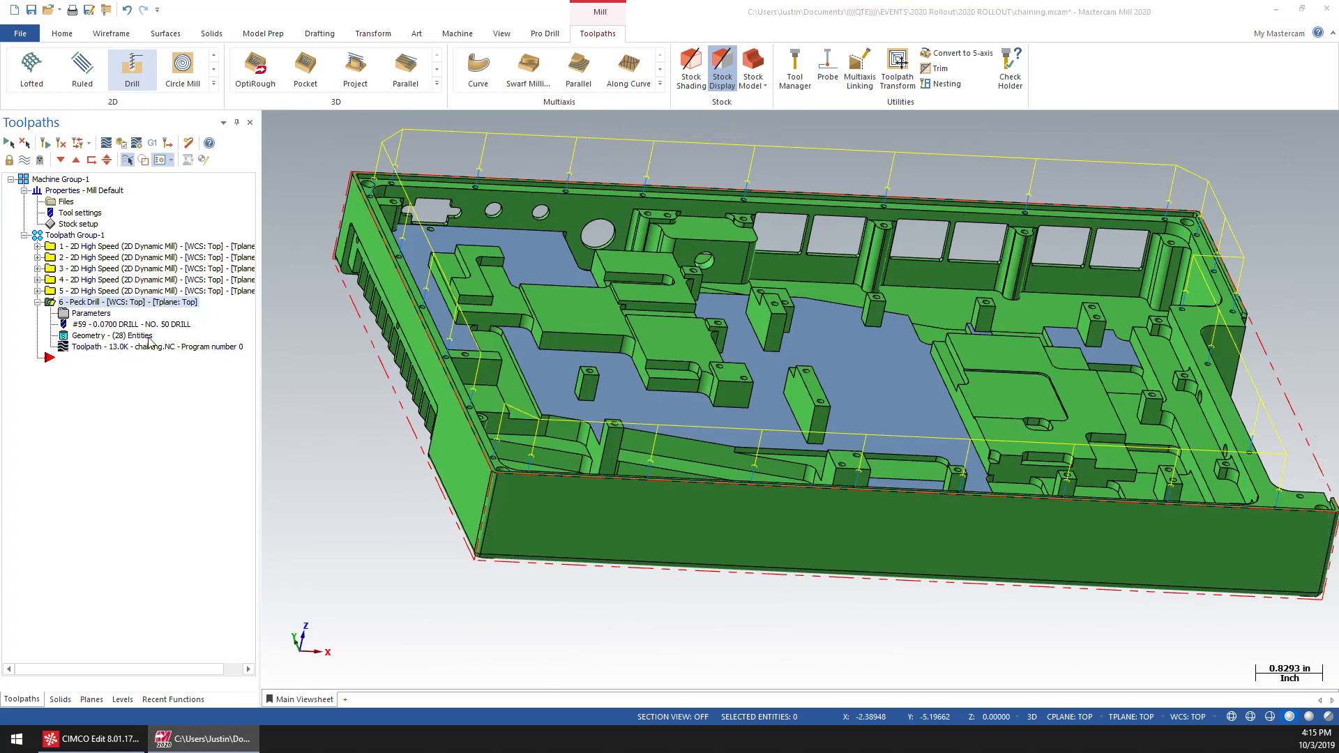
{"action": "left_click", "coordinate": [8, 238]}
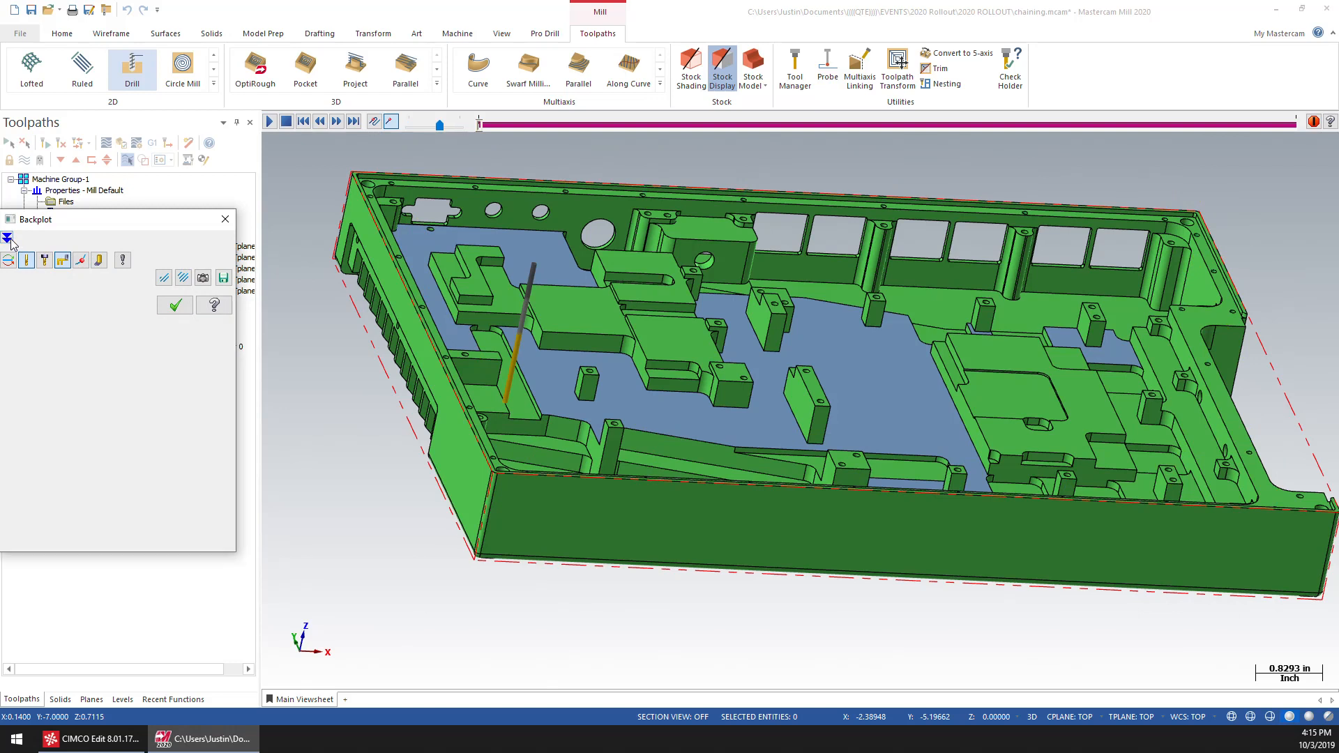
{"action": "left_click", "coordinate": [53, 421]}
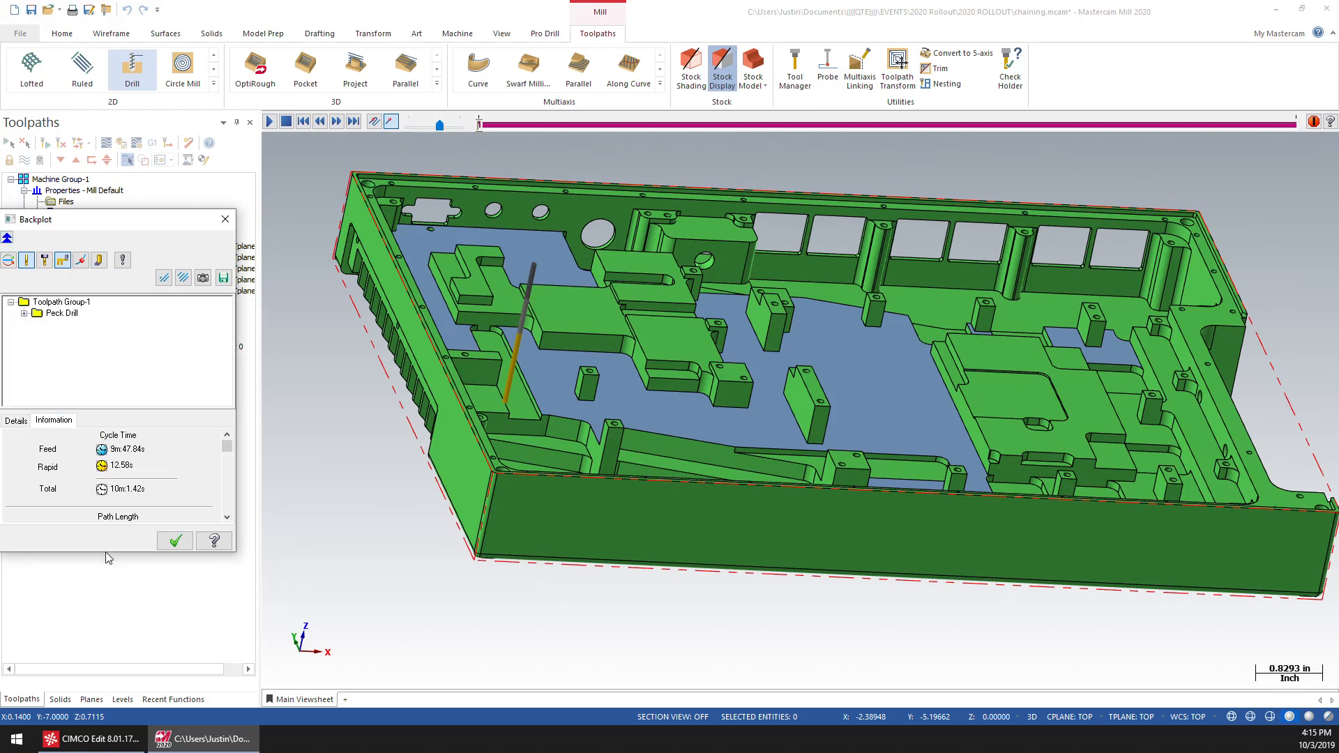
{"action": "left_click_drag", "start_coordinate": [110, 566], "coordinate": [113, 588]}
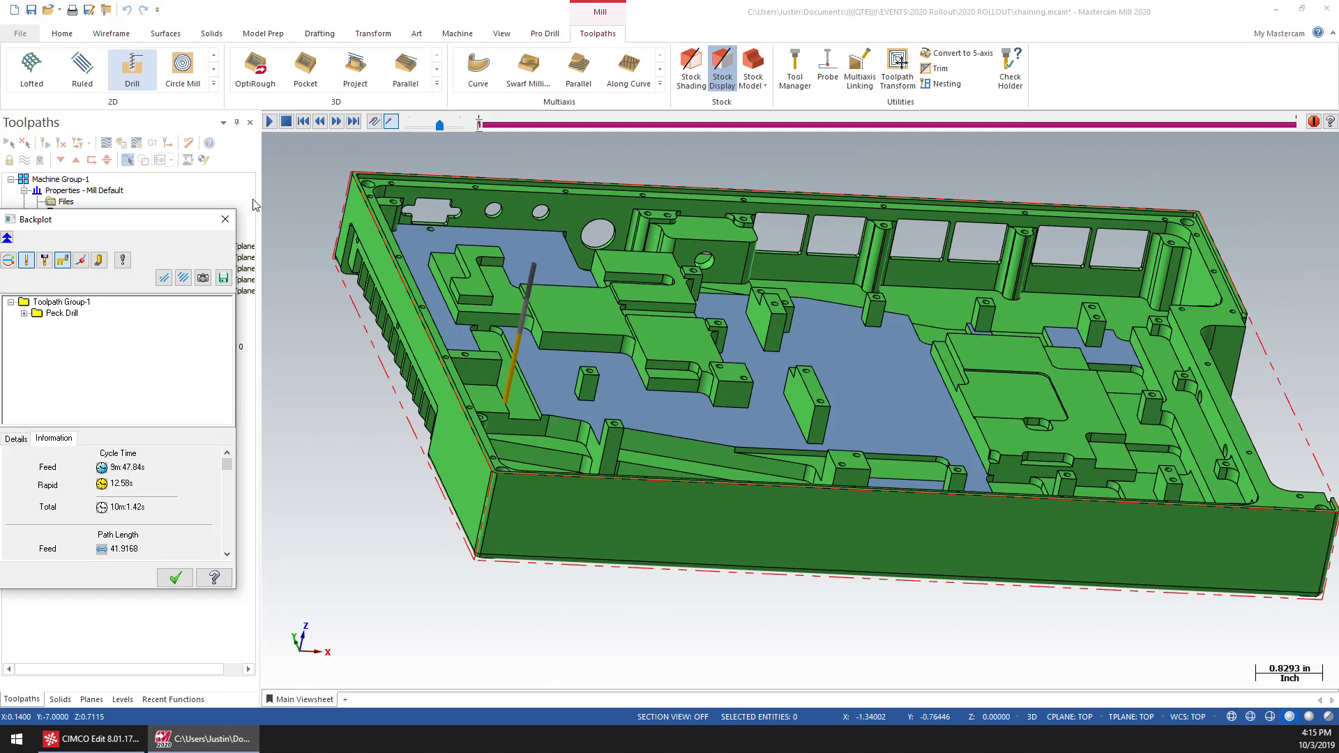
{"action": "left_click", "coordinate": [225, 219]}
Step: Start a new Drill toolpath and select the corner ledge hole together with all matching 0.0860 diameter solid holes
{"action": "scroll", "coordinate": [328, 377], "scroll_direction": "up", "scroll_amount": 3}
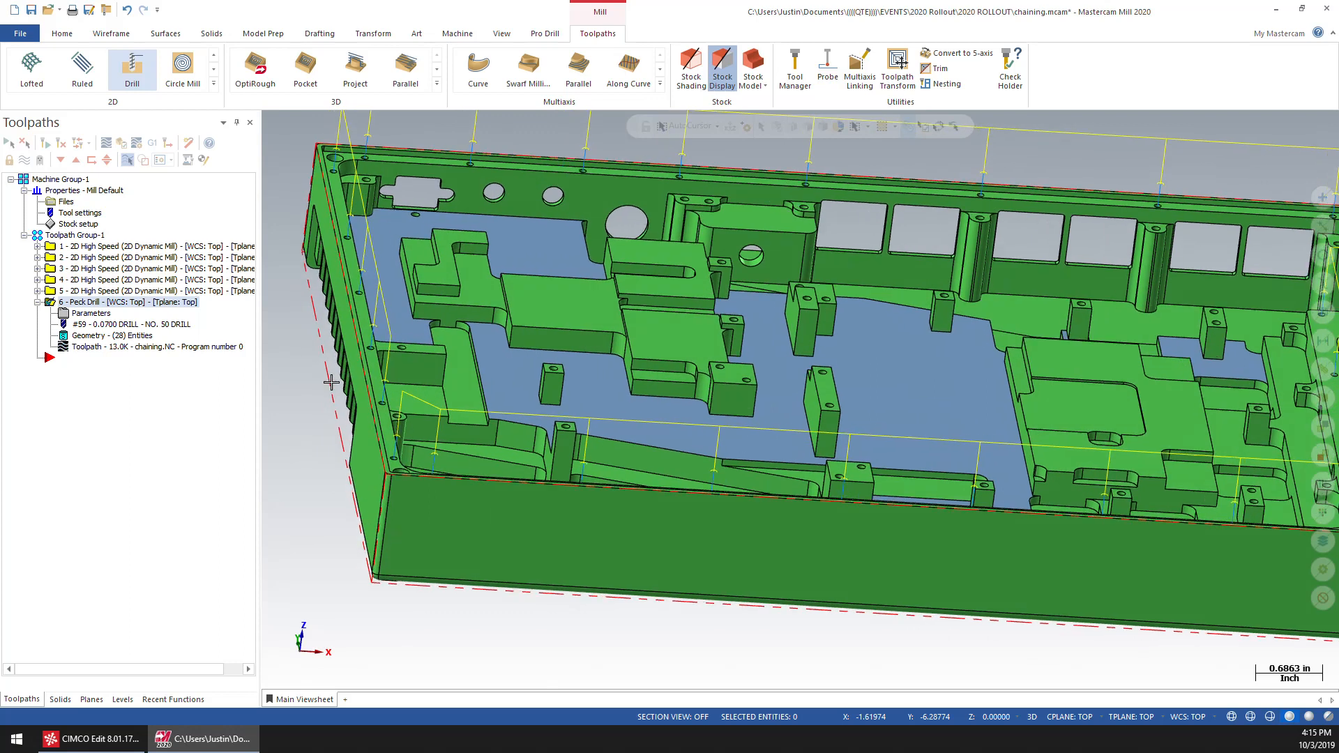
{"action": "mouse_move", "coordinate": [332, 382]}
{"action": "middle_mouse_down"}
{"action": "mouse_move", "coordinate": [396, 575]}
{"action": "mouse_move", "coordinate": [389, 656]}
{"action": "middle_mouse_up"}
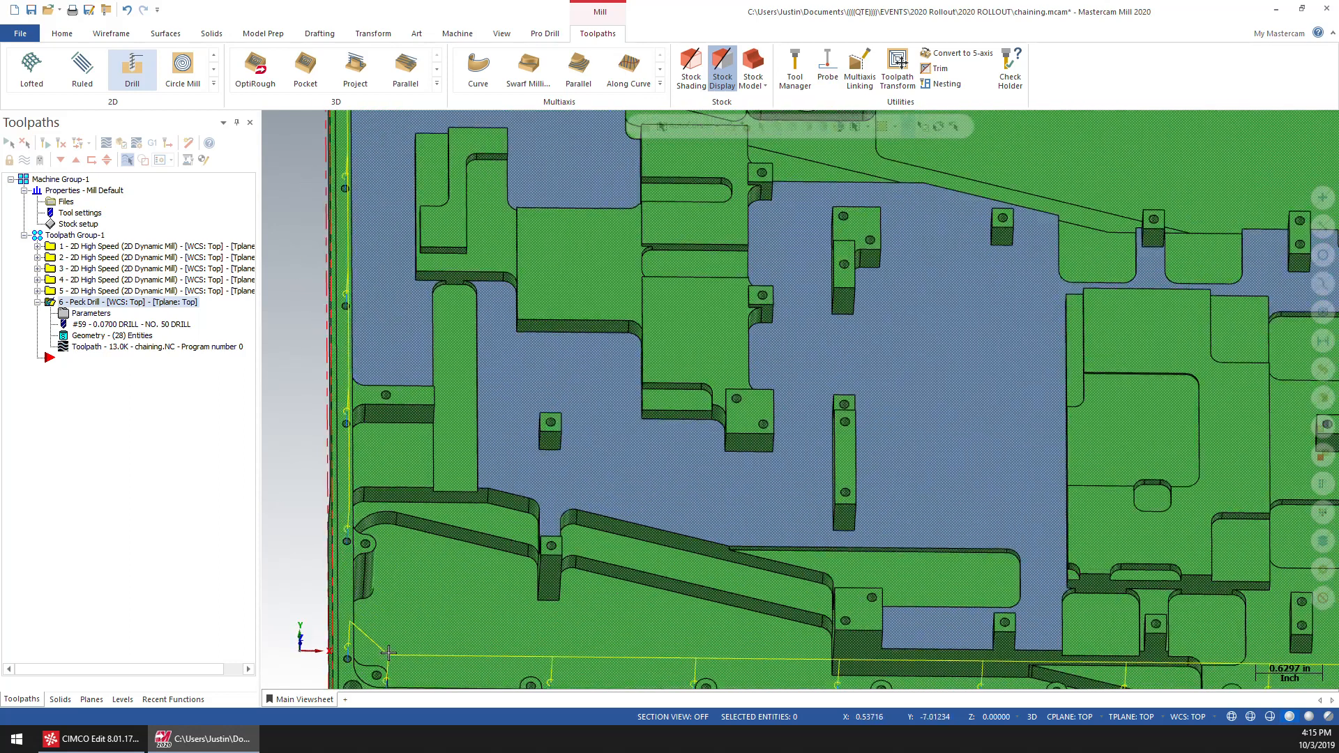
{"action": "left_click", "coordinate": [137, 70]}
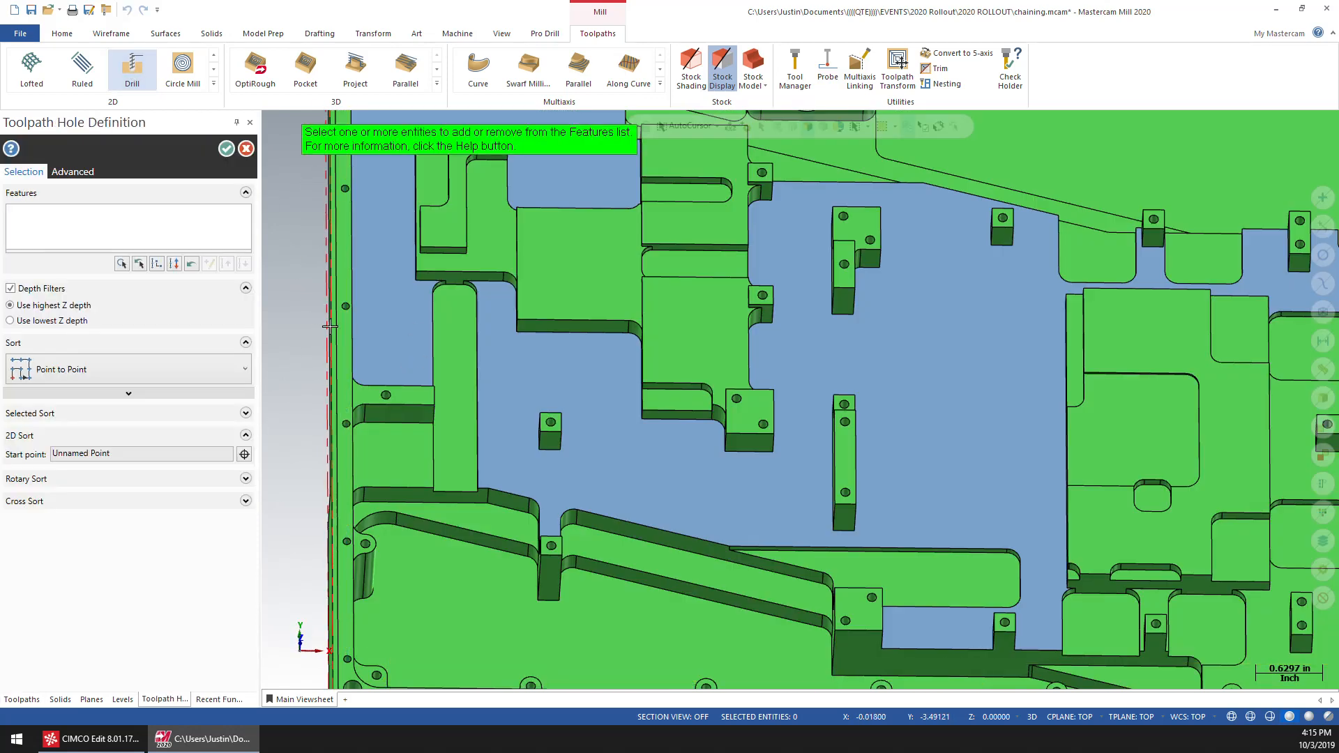
{"action": "scroll", "coordinate": [387, 309], "scroll_direction": "up", "scroll_amount": 5}
{"action": "scroll", "coordinate": [468, 311], "scroll_direction": "up", "scroll_amount": 5}
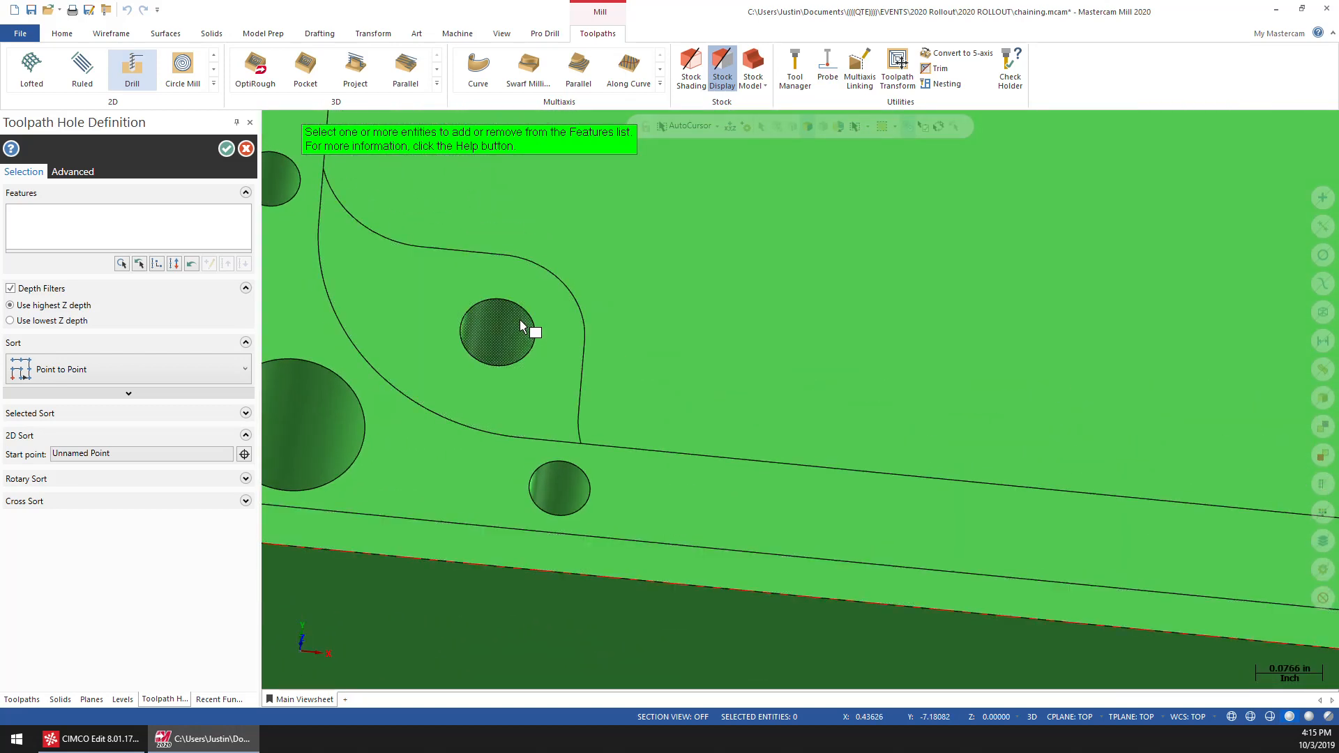
{"action": "left_click", "coordinate": [534, 354]}
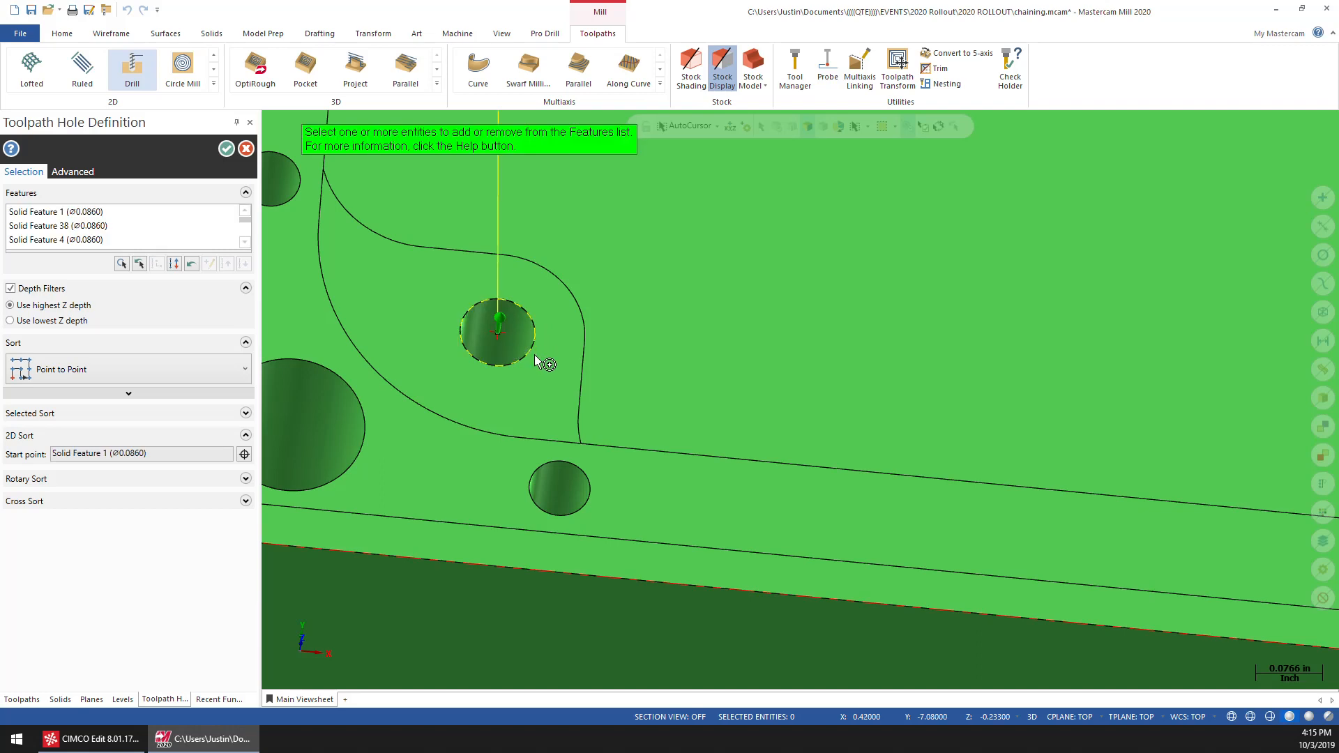
Step: Examine the directions of the selected 0.0860 holes from above, from the finned end and from underneath
{"action": "scroll", "coordinate": [534, 359], "scroll_direction": "down", "scroll_amount": 10}
{"action": "scroll", "coordinate": [534, 358], "scroll_direction": "down", "scroll_amount": 4}
{"action": "middle_click_drag", "start_coordinate": [534, 360], "coordinate": [537, 360]}
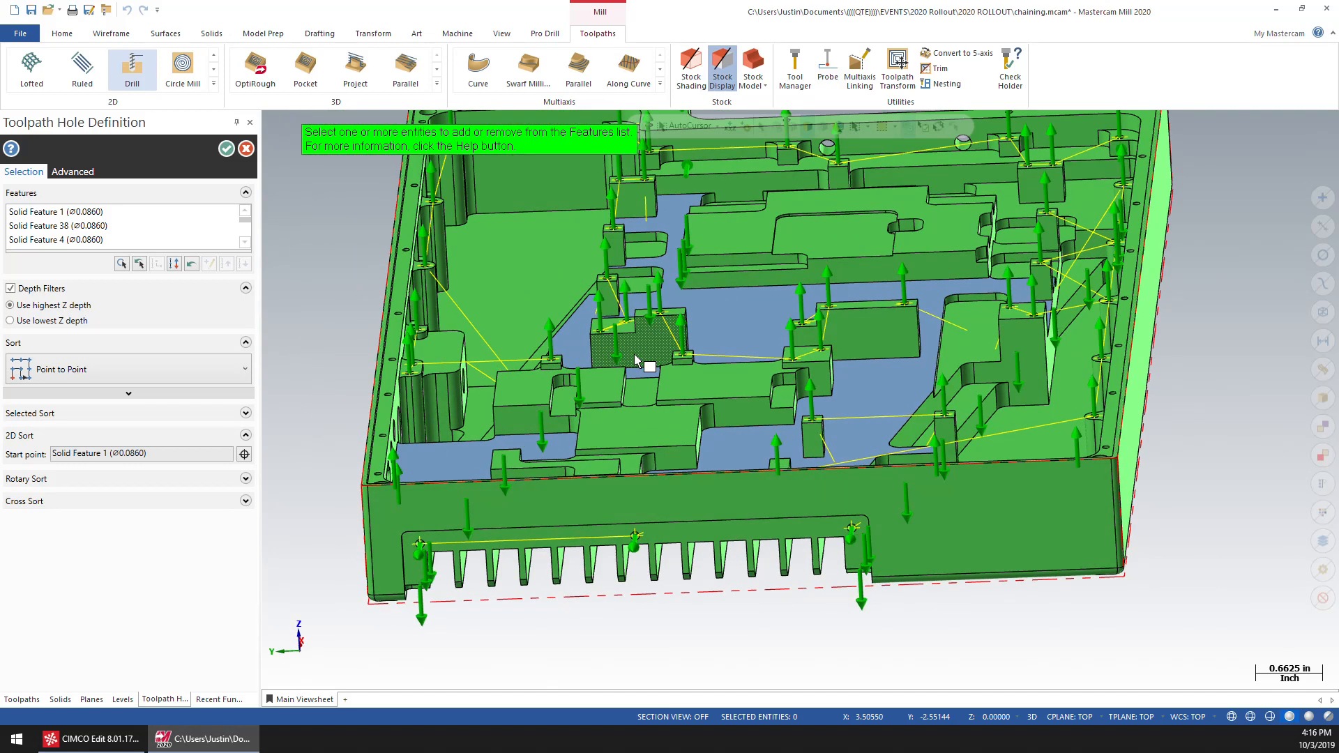
{"action": "middle_click_drag", "start_coordinate": [634, 360], "coordinate": [712, 422]}
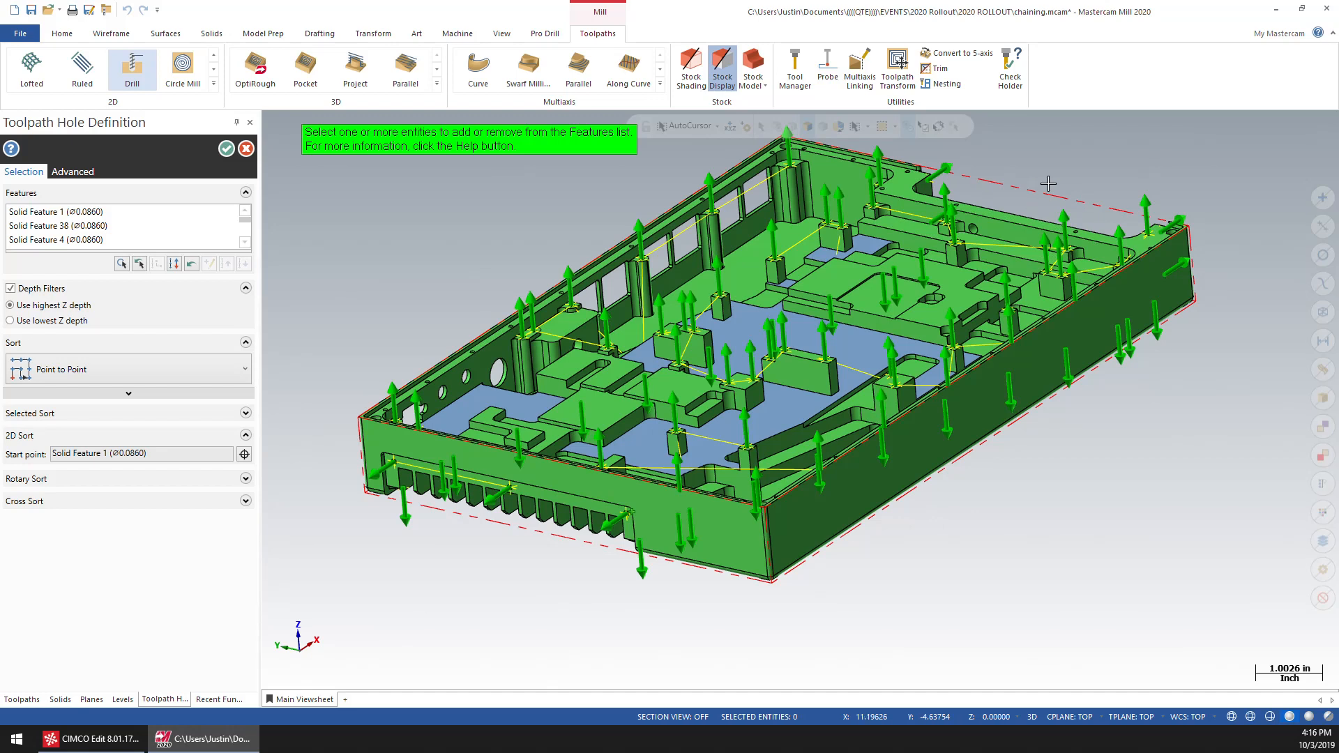
{"action": "middle_click_drag", "start_coordinate": [421, 565], "coordinate": [549, 486]}
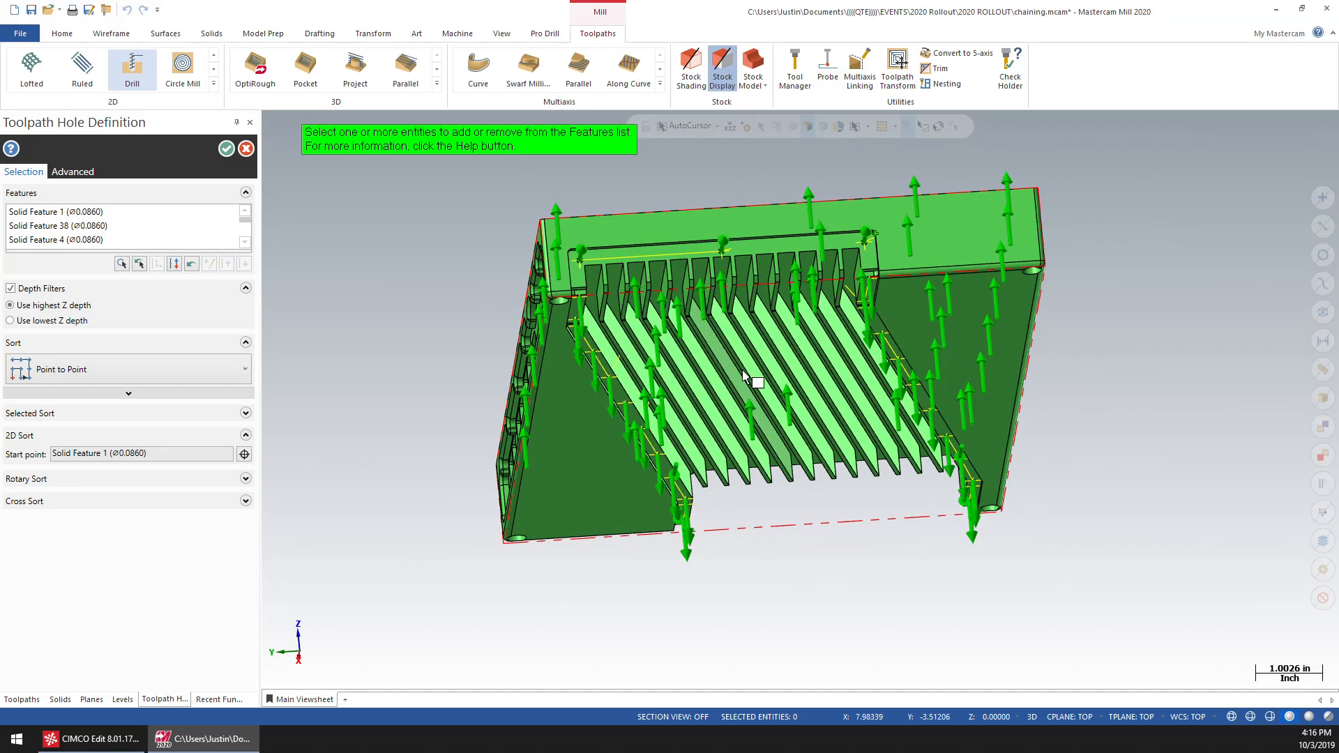
Step: Remove the downward-facing holes beside the fins on the part's underside from the hole selection
{"action": "scroll", "coordinate": [743, 379], "scroll_direction": "up", "scroll_amount": 1}
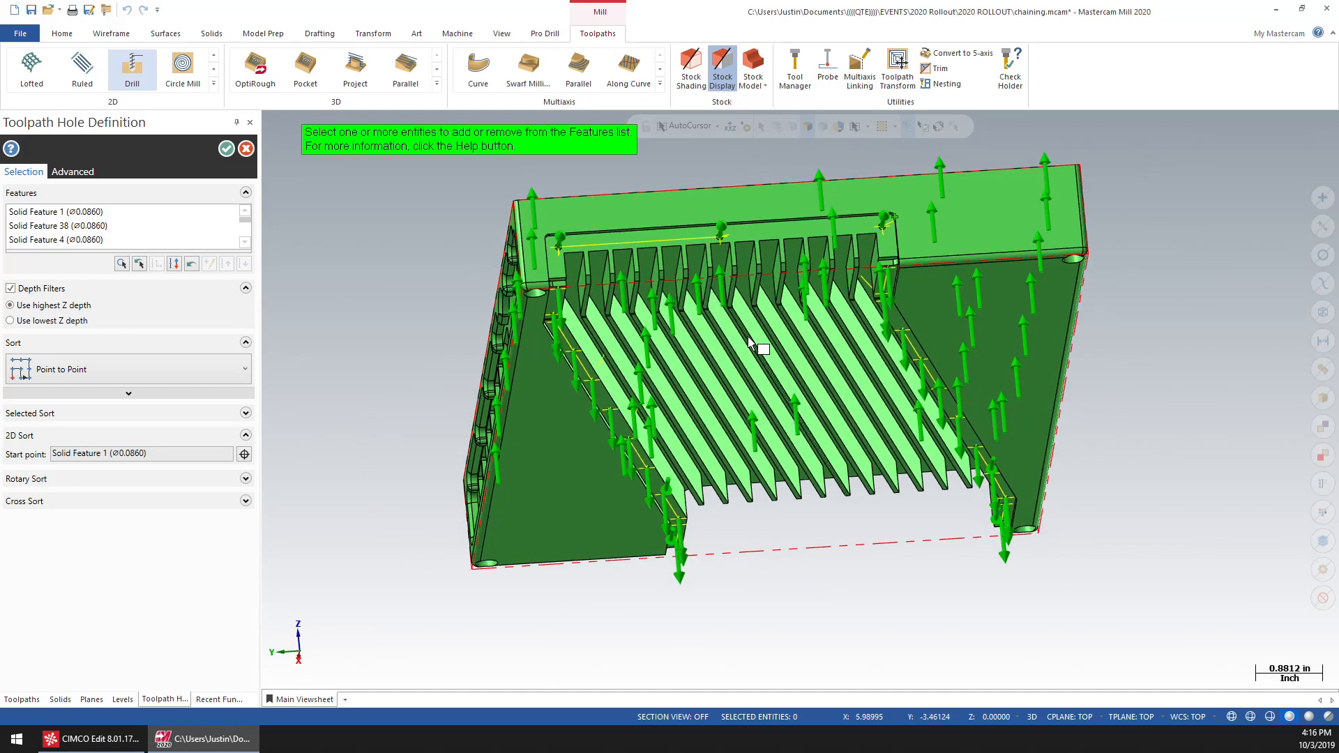
{"action": "scroll", "coordinate": [745, 342], "scroll_direction": "up", "scroll_amount": 10}
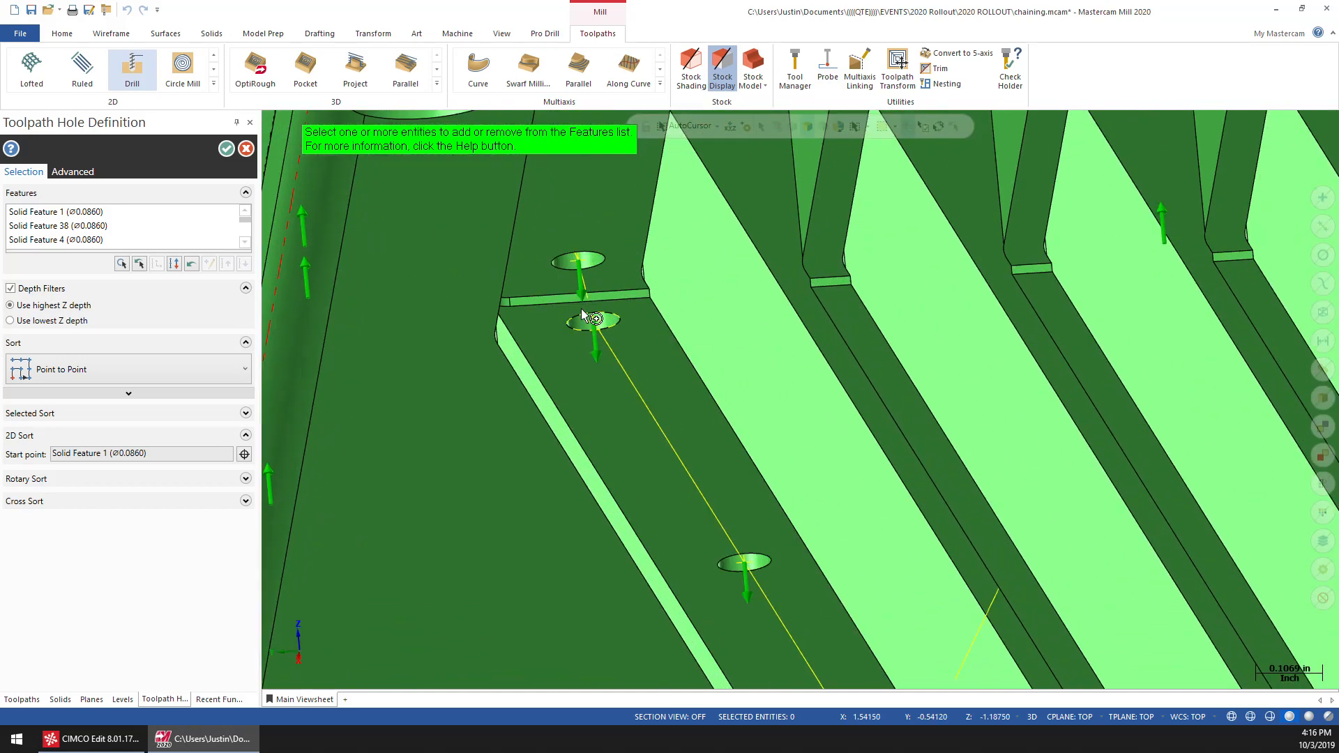
{"action": "scroll", "coordinate": [593, 276], "scroll_direction": "up", "scroll_amount": 2}
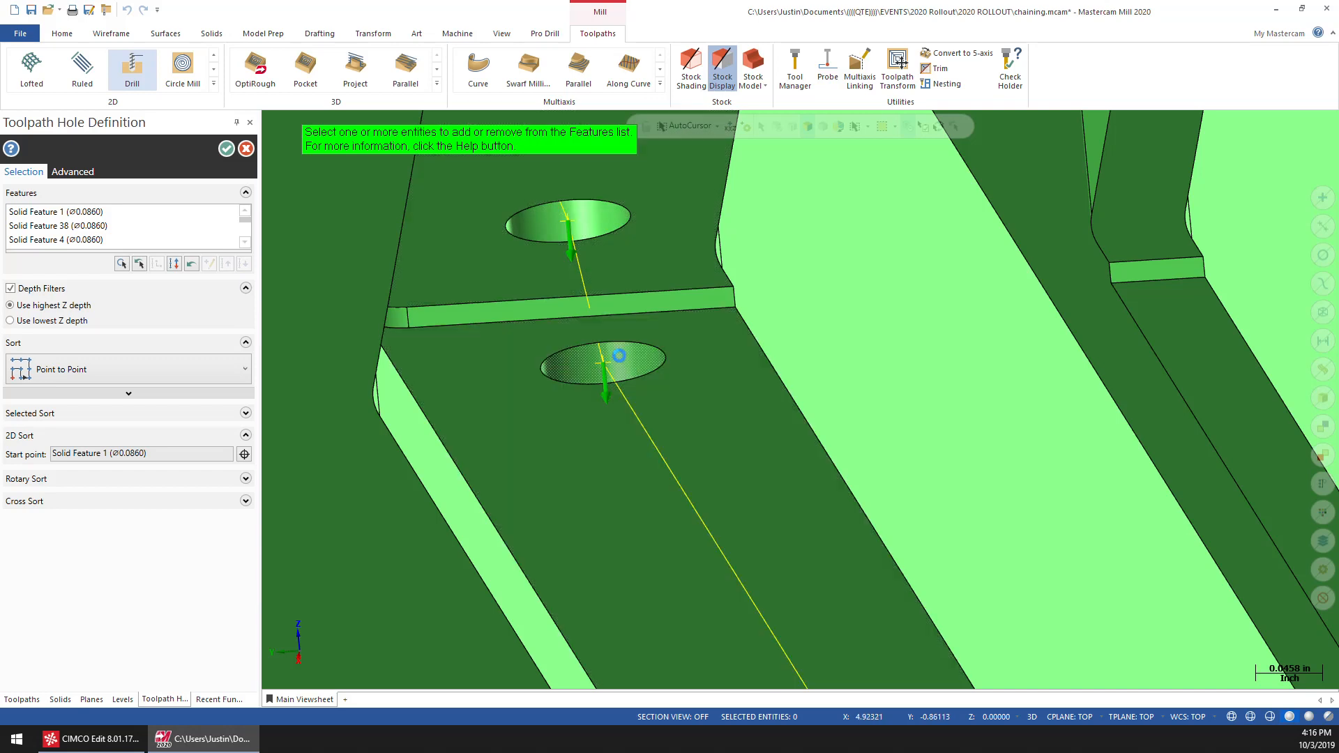
{"action": "scroll", "coordinate": [620, 357], "scroll_direction": "down", "scroll_amount": 8}
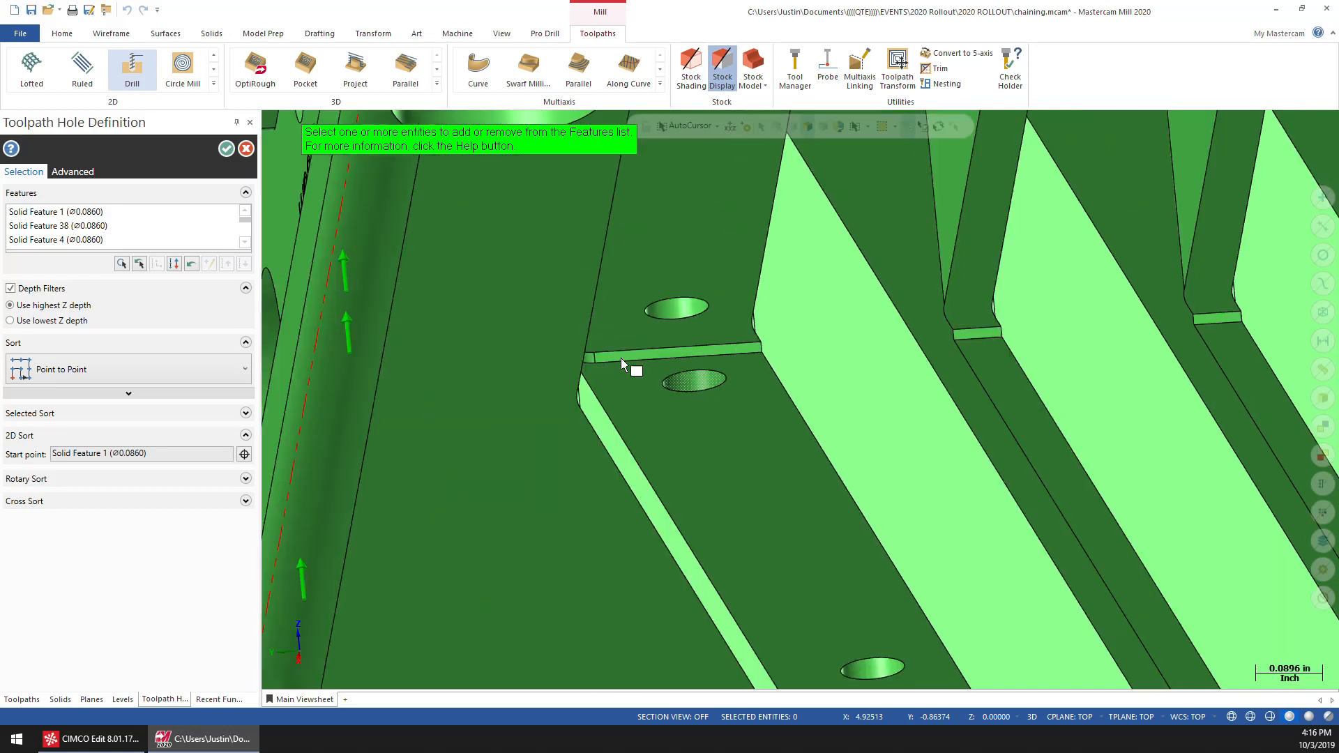
{"action": "middle_click_drag", "start_coordinate": [804, 354], "coordinate": [746, 458]}
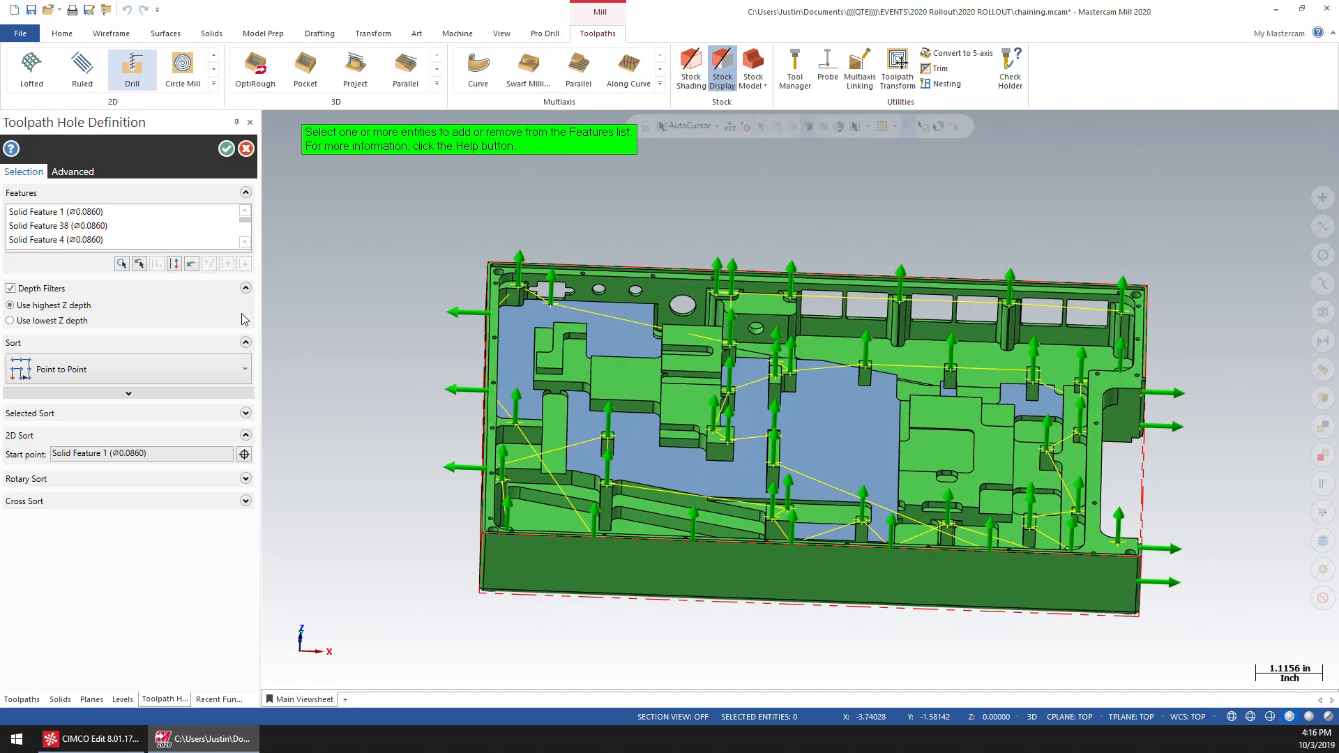
Step: Review the hole sort patterns, keep Point to Point, and accept the 0.0860 hole selection
{"action": "left_click", "coordinate": [69, 379]}
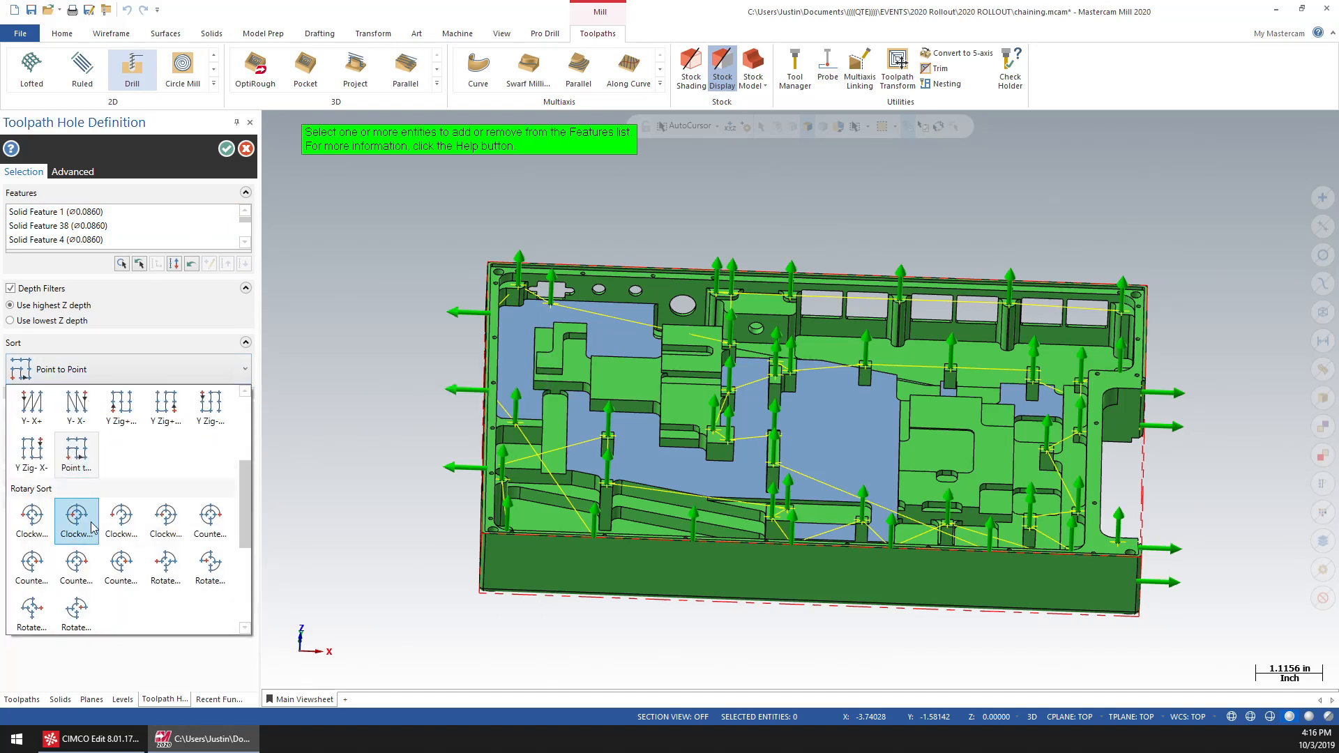
{"action": "left_click", "coordinate": [78, 447]}
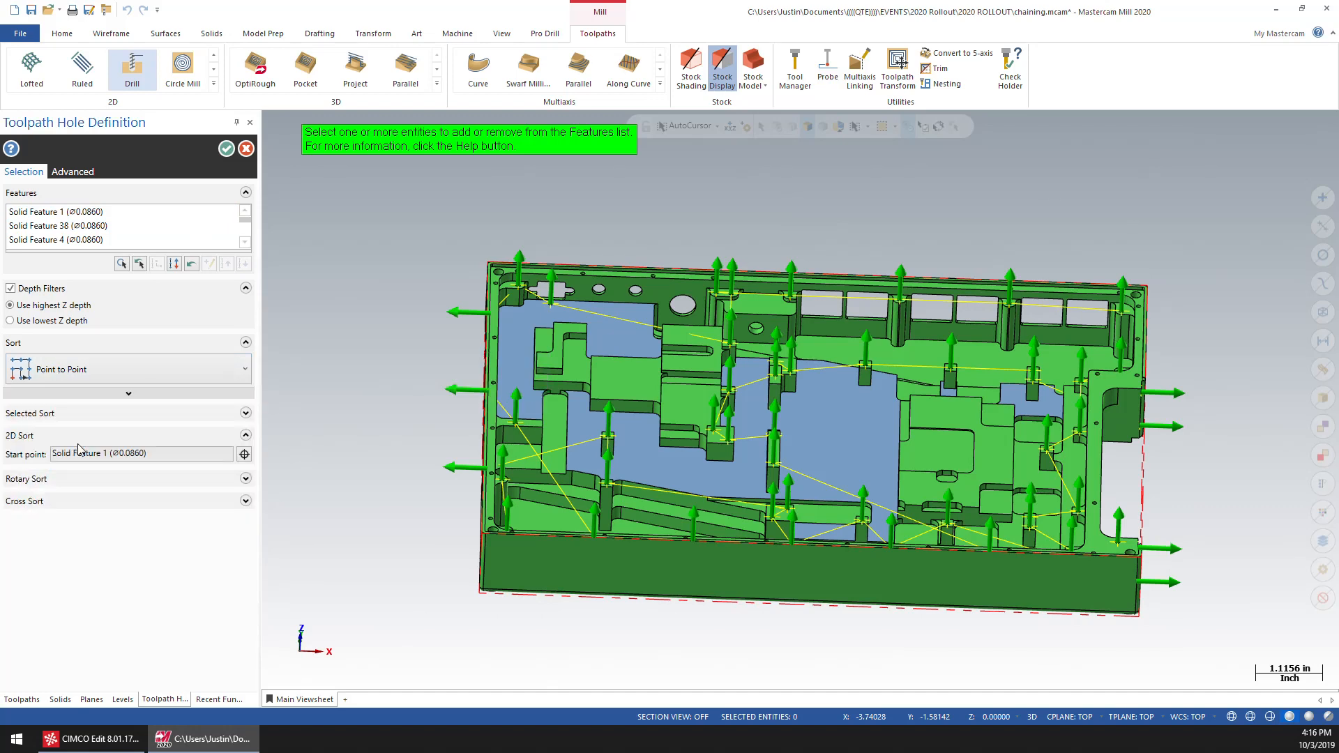
{"action": "left_click", "coordinate": [226, 148]}
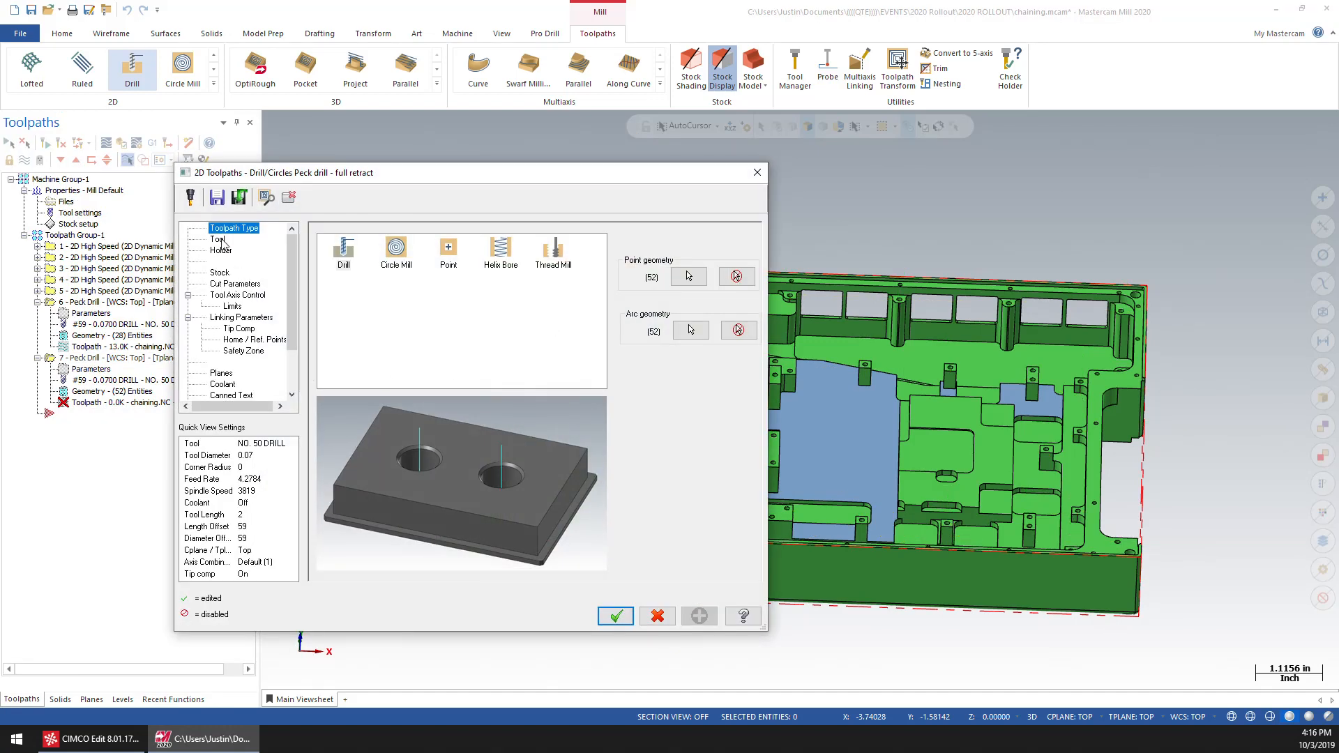
Step: Open the drill library's tool list filter and pick the corner ledge hole's diameter as the lower diameter limit
{"action": "left_click", "coordinate": [222, 240]}
{"action": "left_click", "coordinate": [350, 463]}
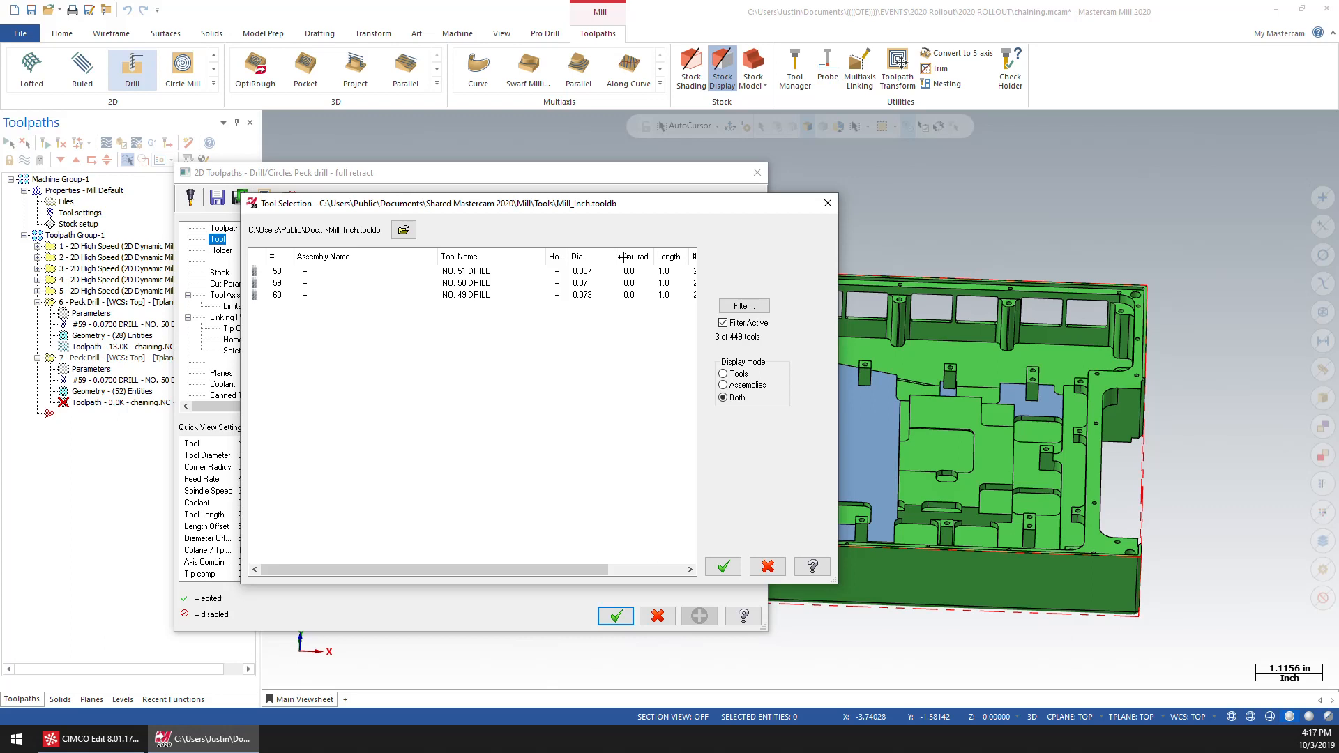
{"action": "left_click", "coordinate": [744, 305]}
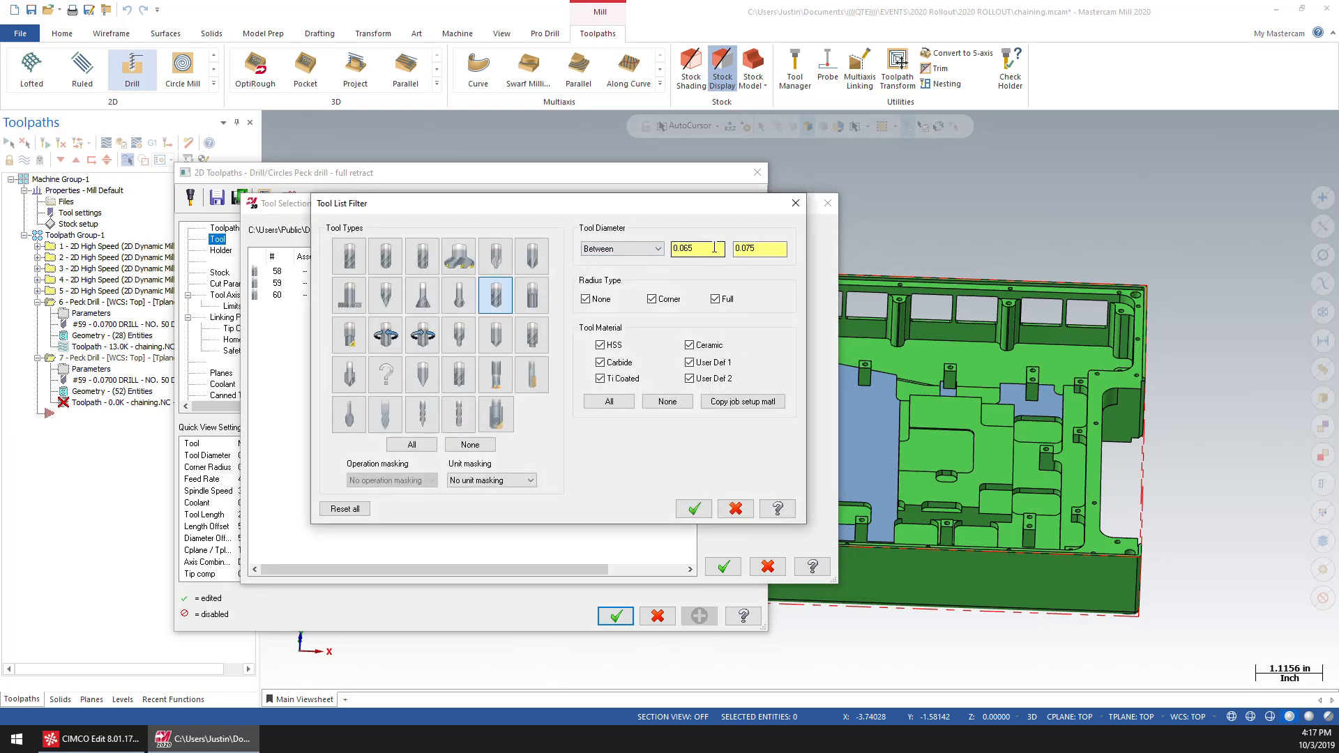
{"action": "right_click", "coordinate": [708, 247]}
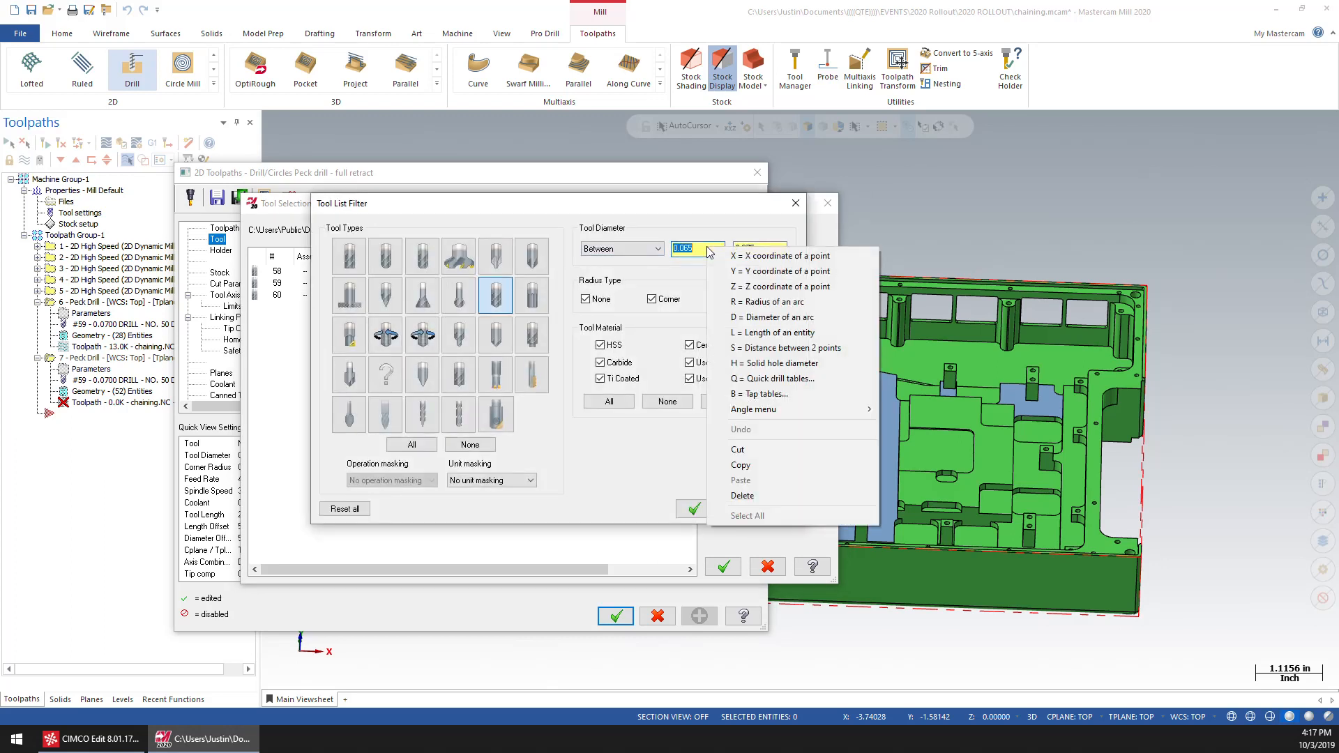
{"action": "left_click", "coordinate": [772, 317]}
{"action": "scroll", "coordinate": [633, 325], "scroll_direction": "up", "scroll_amount": 10}
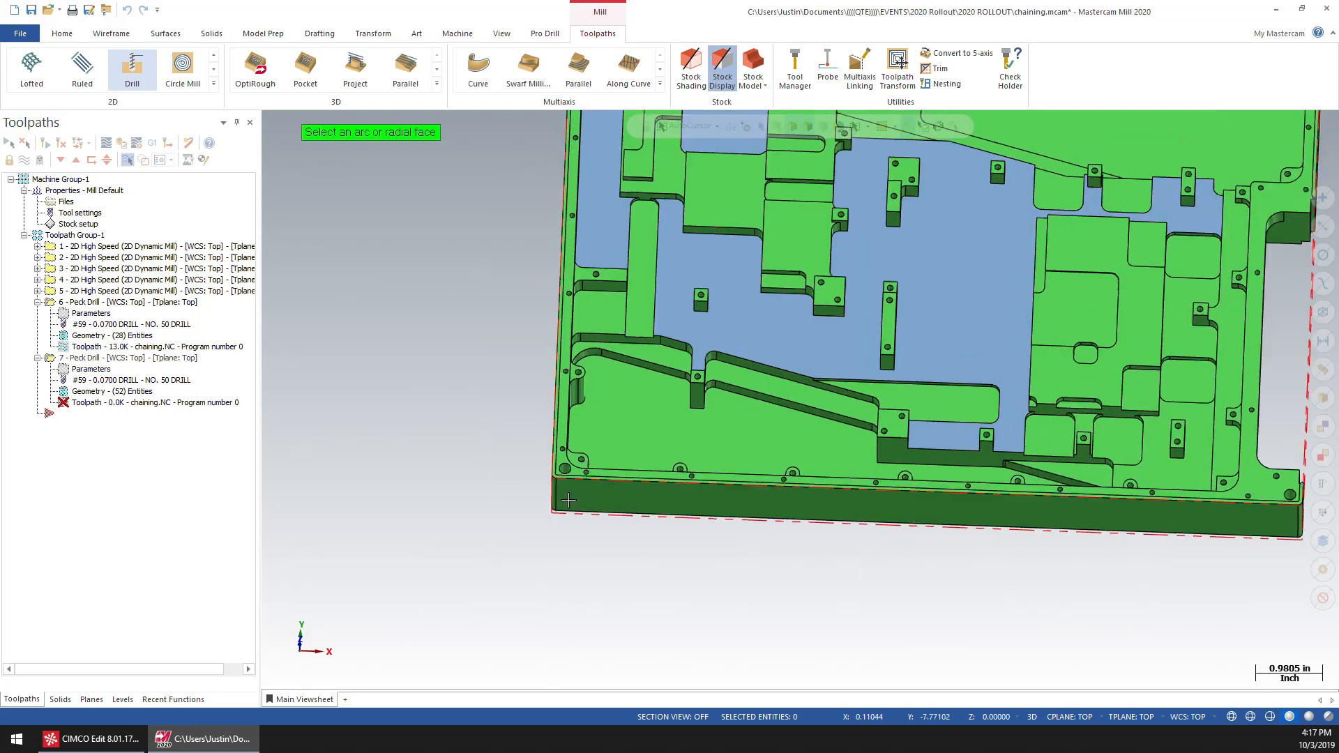
{"action": "left_click", "coordinate": [582, 383]}
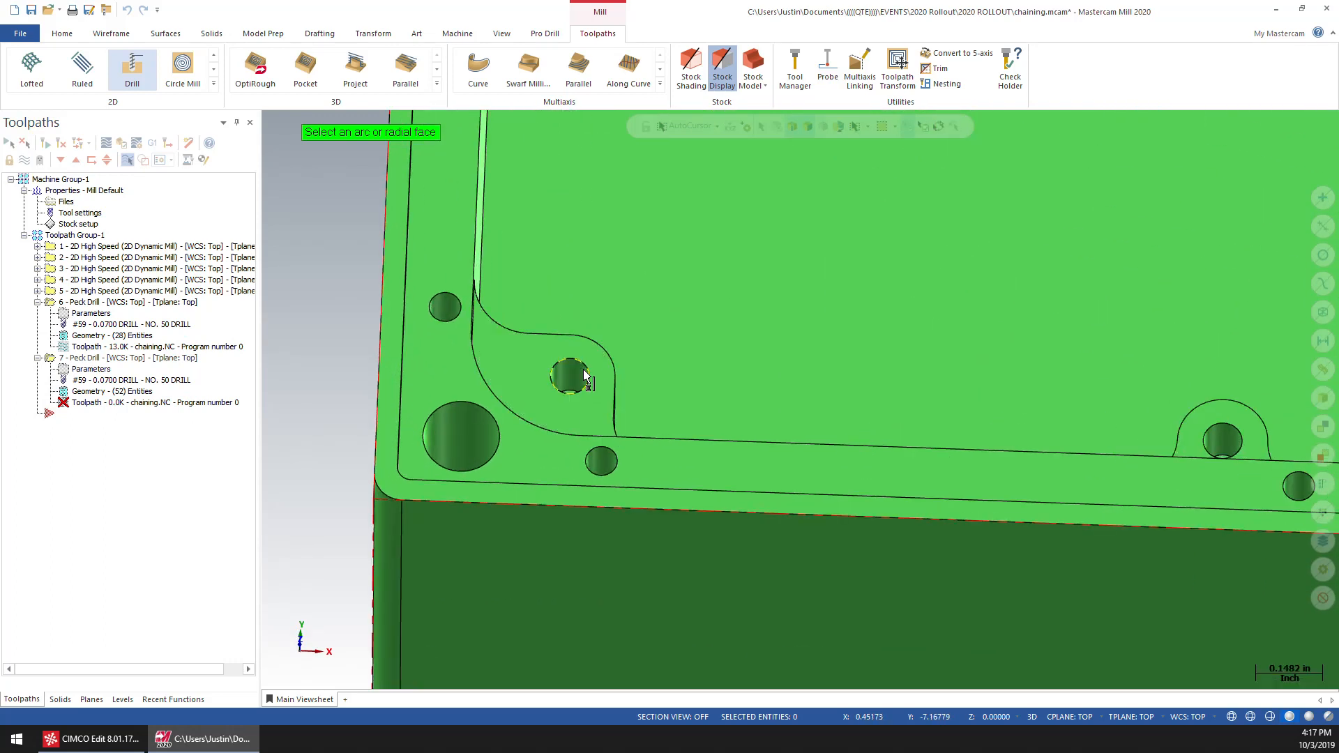
Step: Filter the library drills with a lower diameter limit of 0.08 and choose the NO. 44 DRILL of 0.086 diameter
{"action": "left_click", "coordinate": [718, 250]}
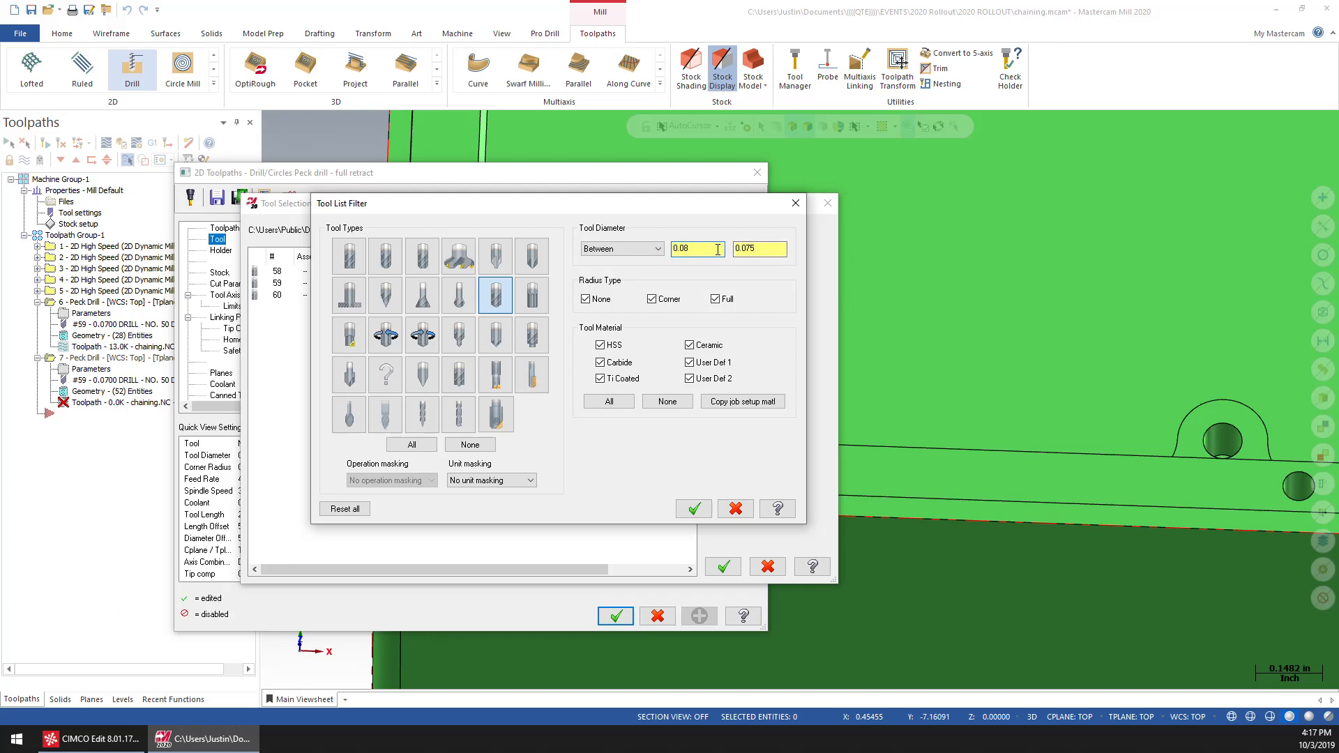
{"action": "key", "text": "Tab"}
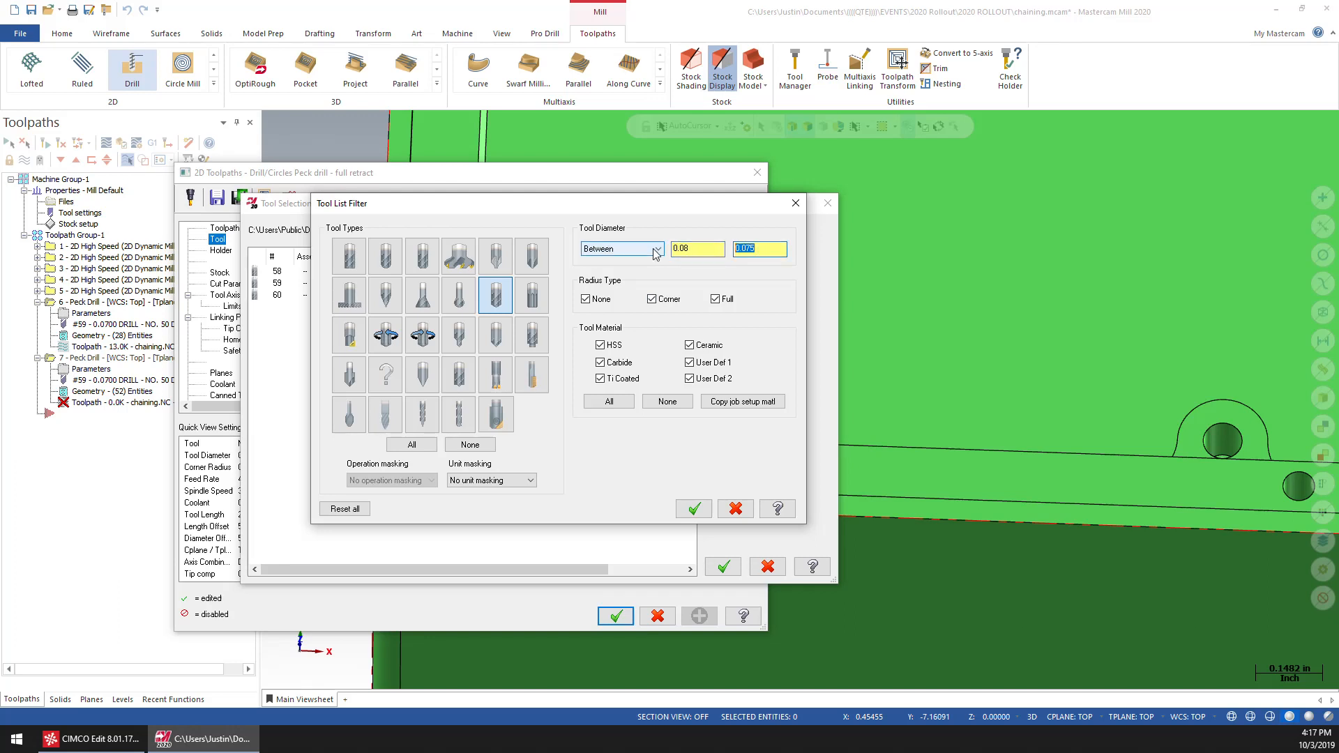
{"action": "type", "text": ".0"}
{"action": "left_click", "coordinate": [694, 508]}
{"action": "double_click", "coordinate": [465, 295]}
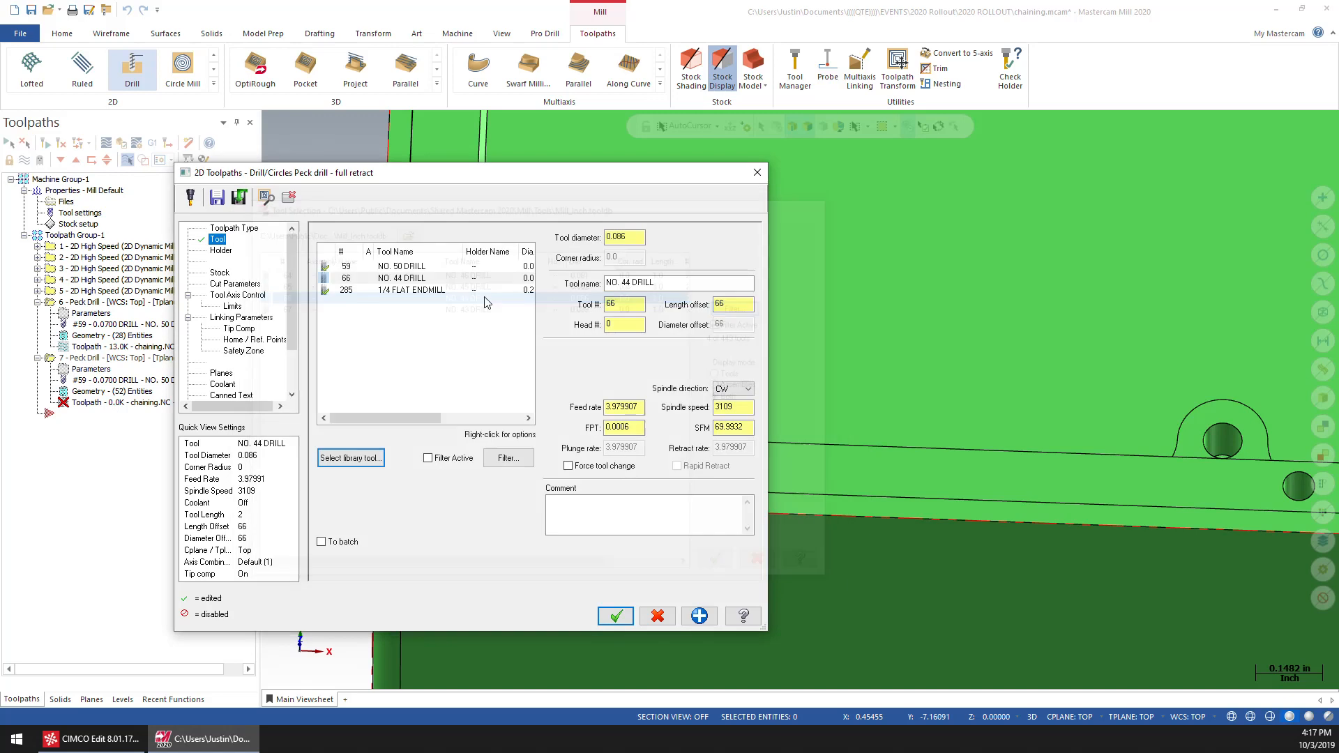
Step: Set the drill cycle in the cut parameters to Drill/Counterbore
{"action": "left_click", "coordinate": [220, 285]}
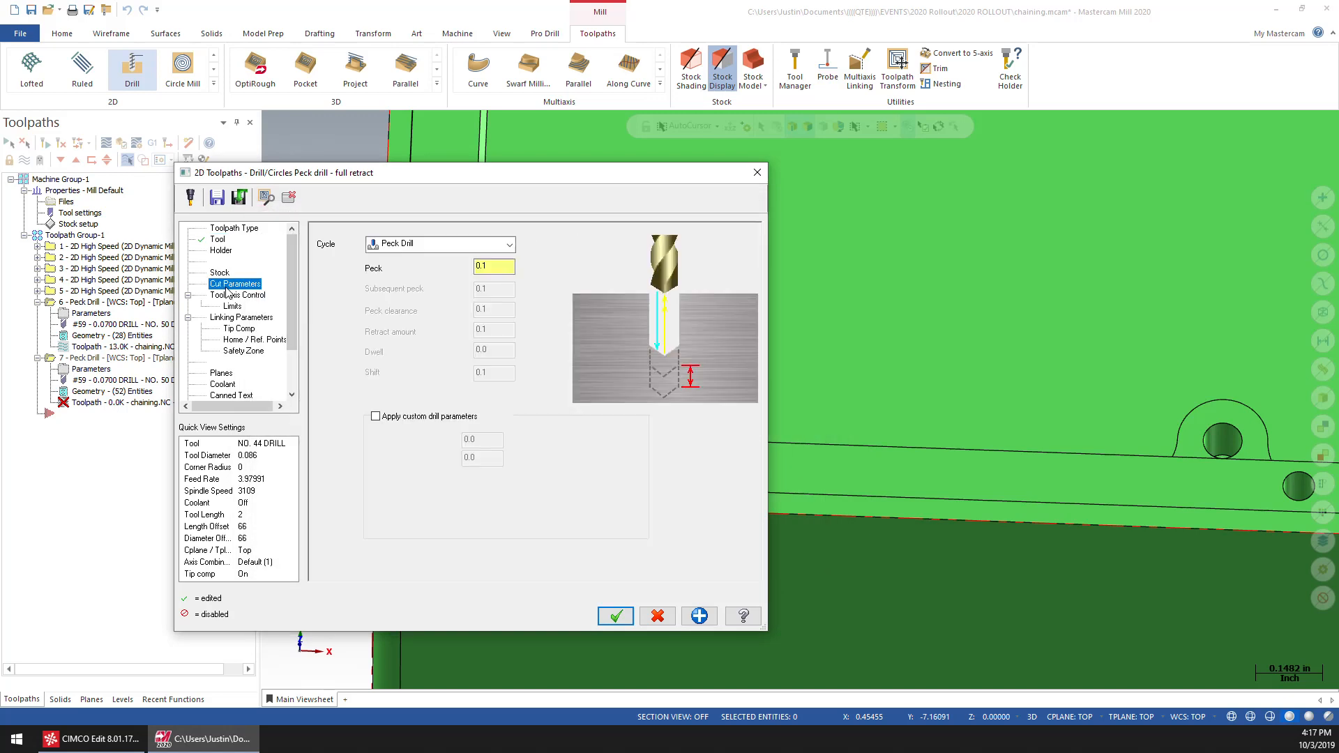
{"action": "left_click", "coordinate": [508, 244]}
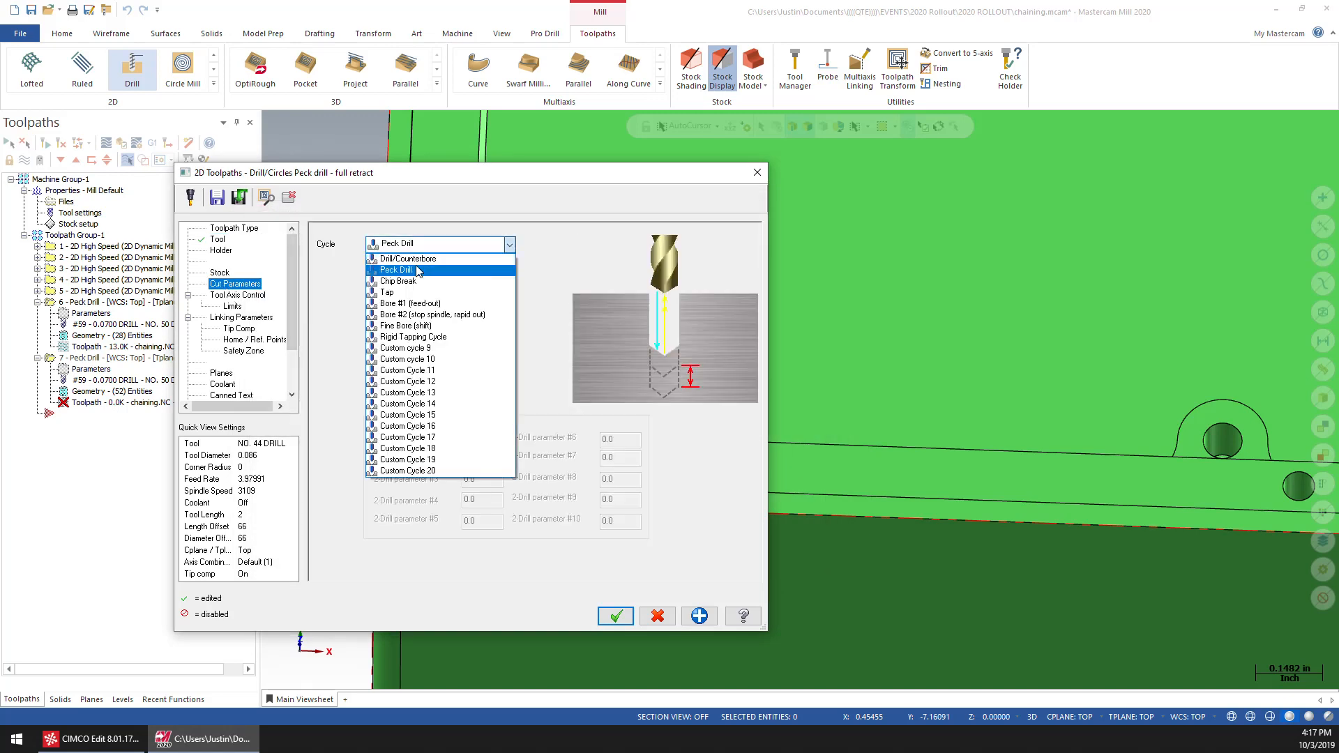
{"action": "left_click", "coordinate": [408, 258]}
Step: Set the tool axis control output format to 5 axis and accept the drill toolpath parameters
{"action": "left_click", "coordinate": [237, 296]}
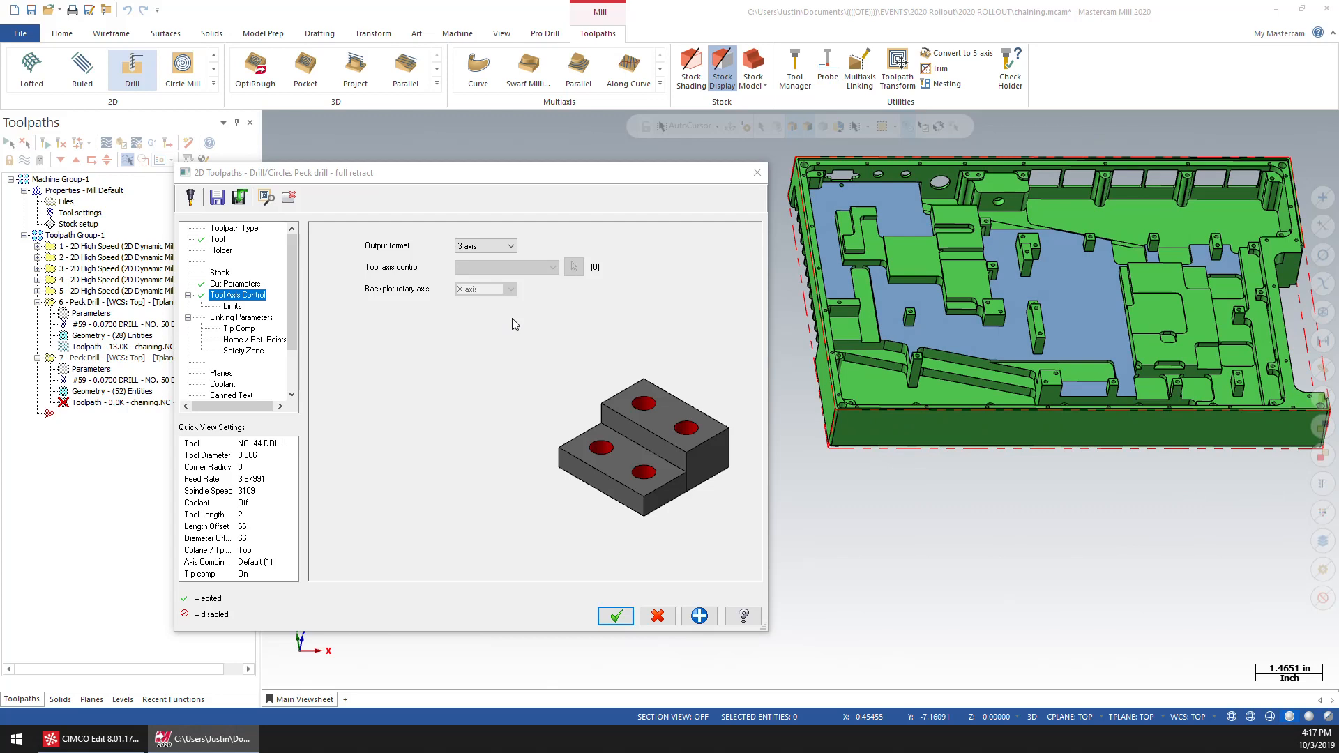
{"action": "left_click", "coordinate": [485, 246]}
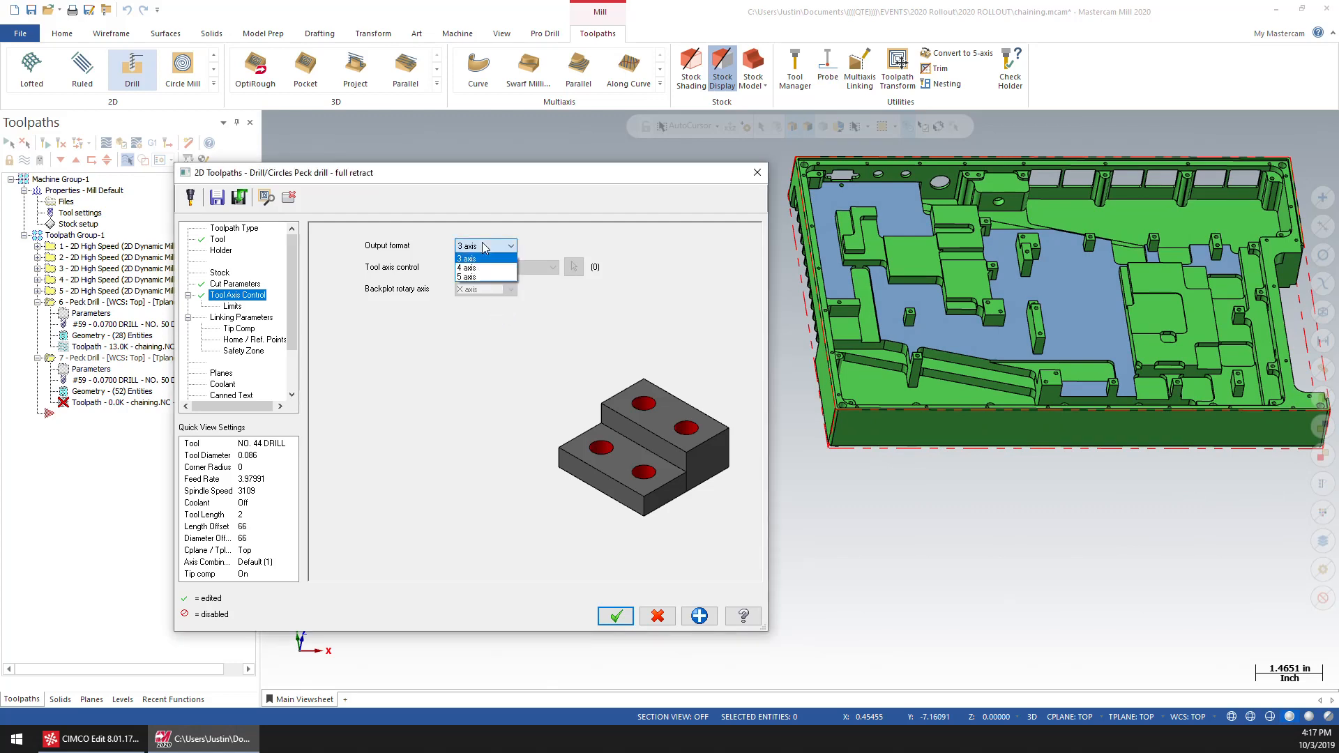
{"action": "left_click", "coordinate": [469, 277]}
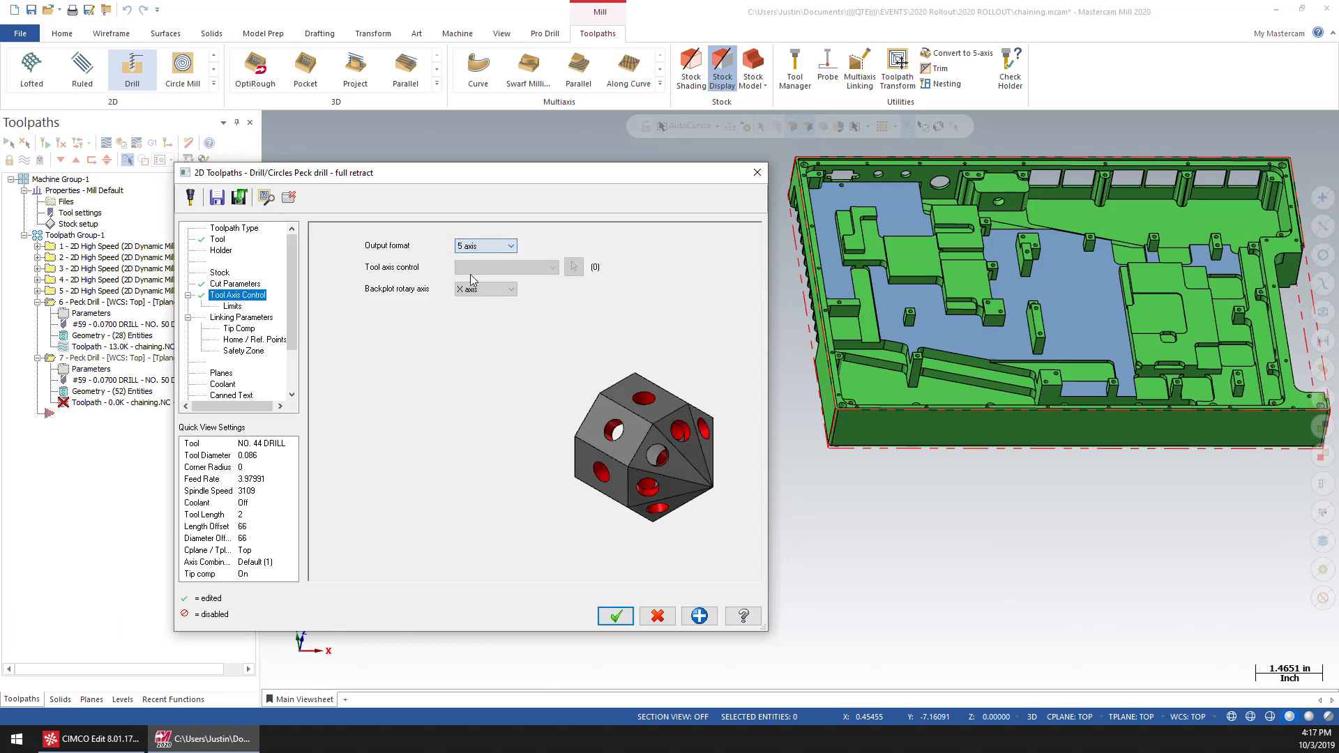
{"action": "left_click", "coordinate": [230, 318]}
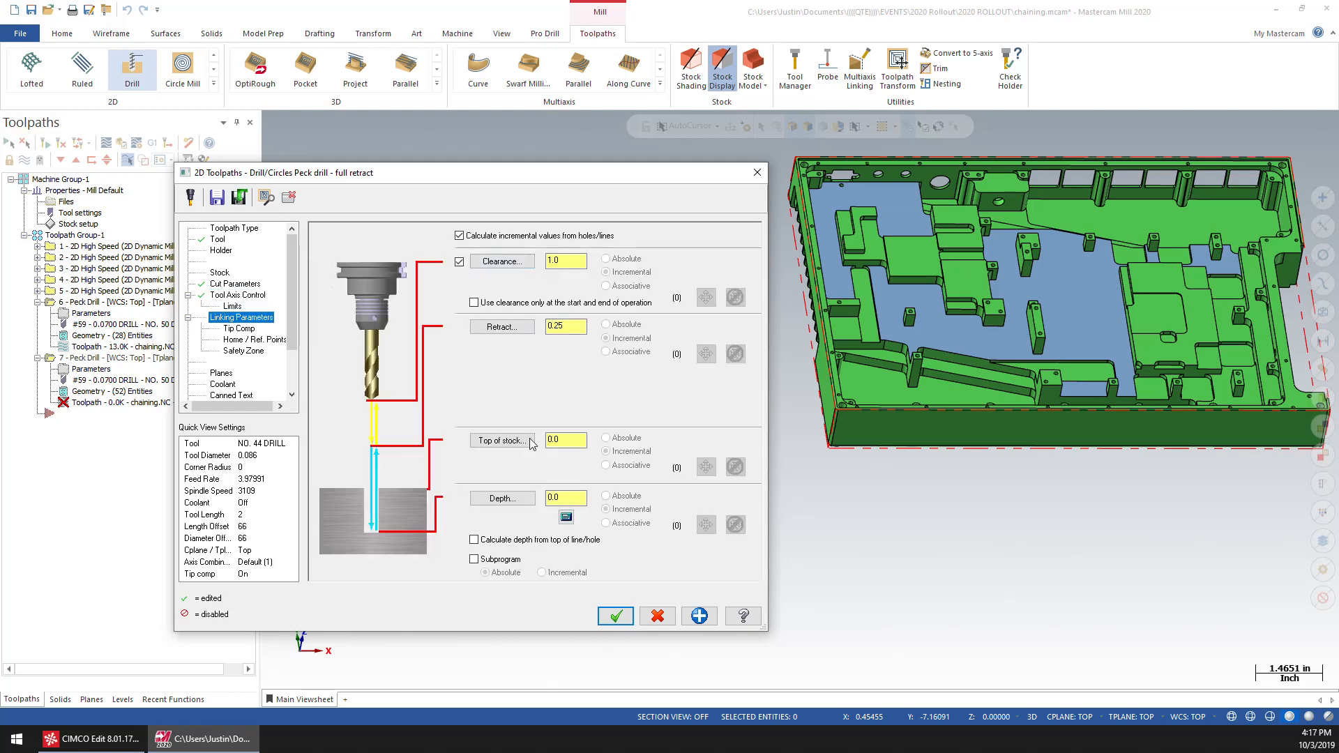
{"action": "left_click", "coordinate": [615, 616]}
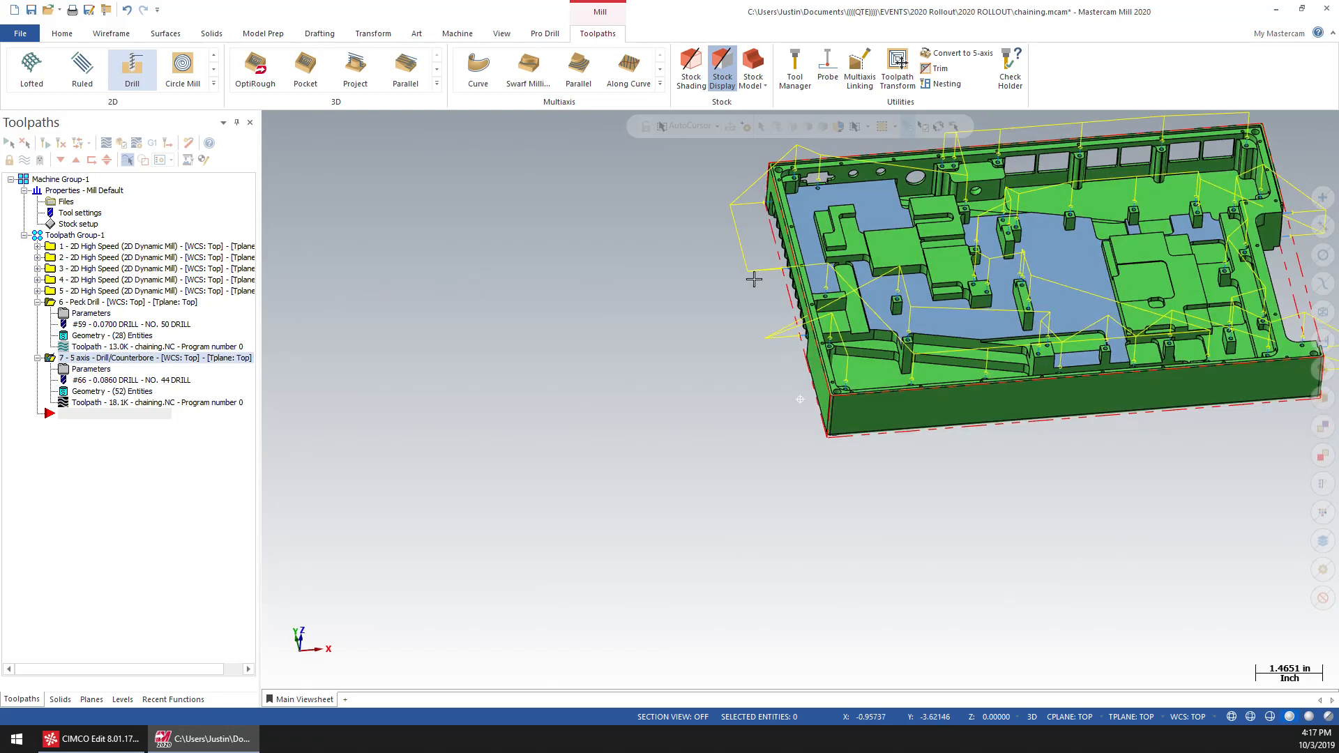
Step: Inspect the 5-axis drill's moves around the part, reopen its parameters and enable the Safety Zone
{"action": "scroll", "coordinate": [1008, 247], "scroll_direction": "up", "scroll_amount": 6}
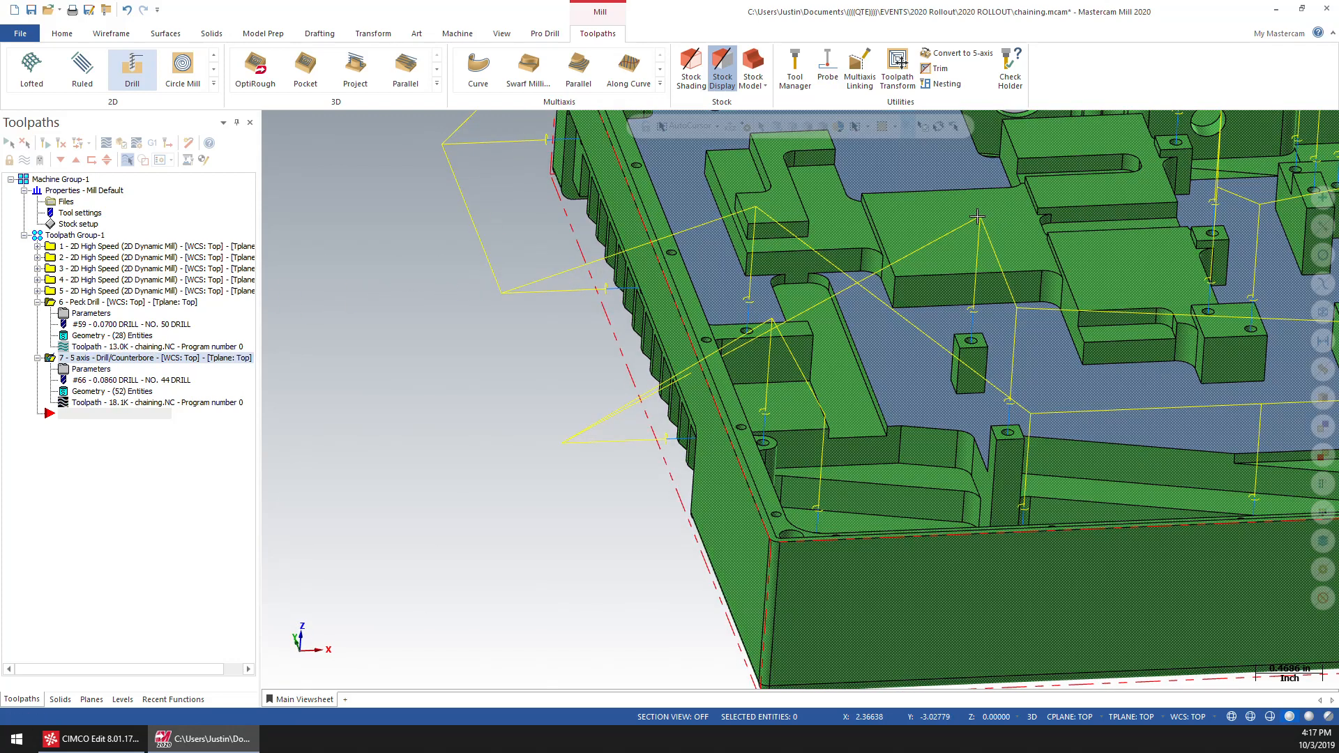
{"action": "key", "text": "alt+1"}
{"action": "mouse_move", "coordinate": [856, 456]}
{"action": "middle_mouse_down"}
{"action": "mouse_move", "coordinate": [688, 459]}
{"action": "mouse_move", "coordinate": [642, 442]}
{"action": "mouse_move", "coordinate": [565, 286]}
{"action": "mouse_move", "coordinate": [350, 260]}
{"action": "mouse_move", "coordinate": [81, 388]}
{"action": "middle_mouse_up"}
{"action": "scroll", "coordinate": [632, 439], "scroll_direction": "down", "scroll_amount": 6}
{"action": "scroll", "coordinate": [349, 260], "scroll_direction": "up", "scroll_amount": 3}
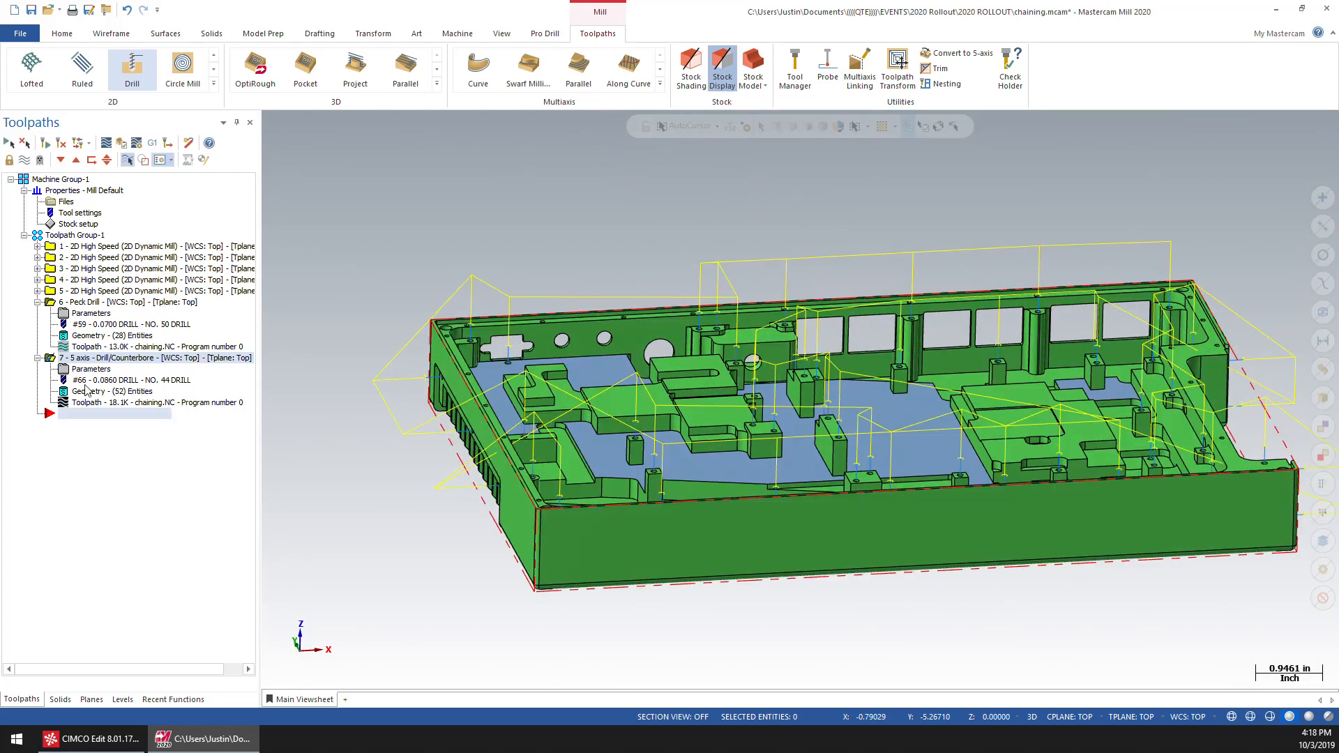
{"action": "left_click", "coordinate": [89, 369]}
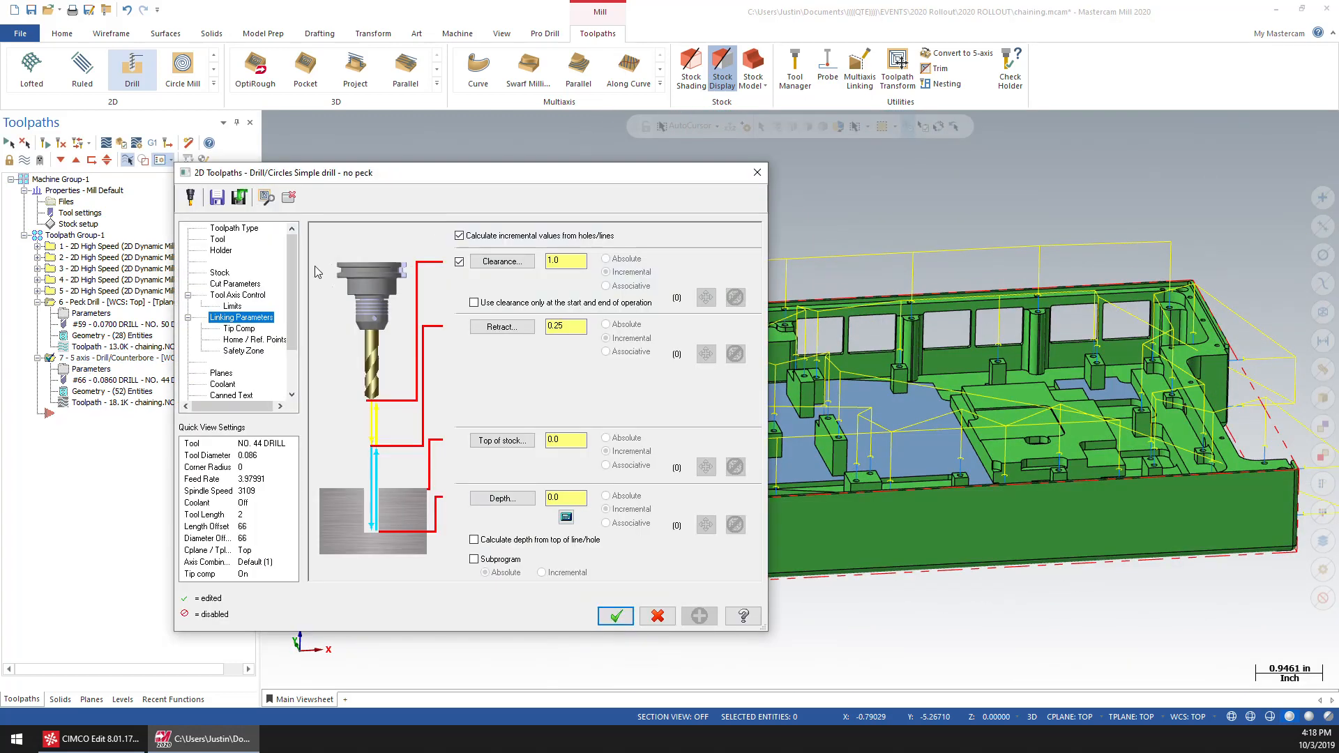
{"action": "left_click", "coordinate": [241, 351]}
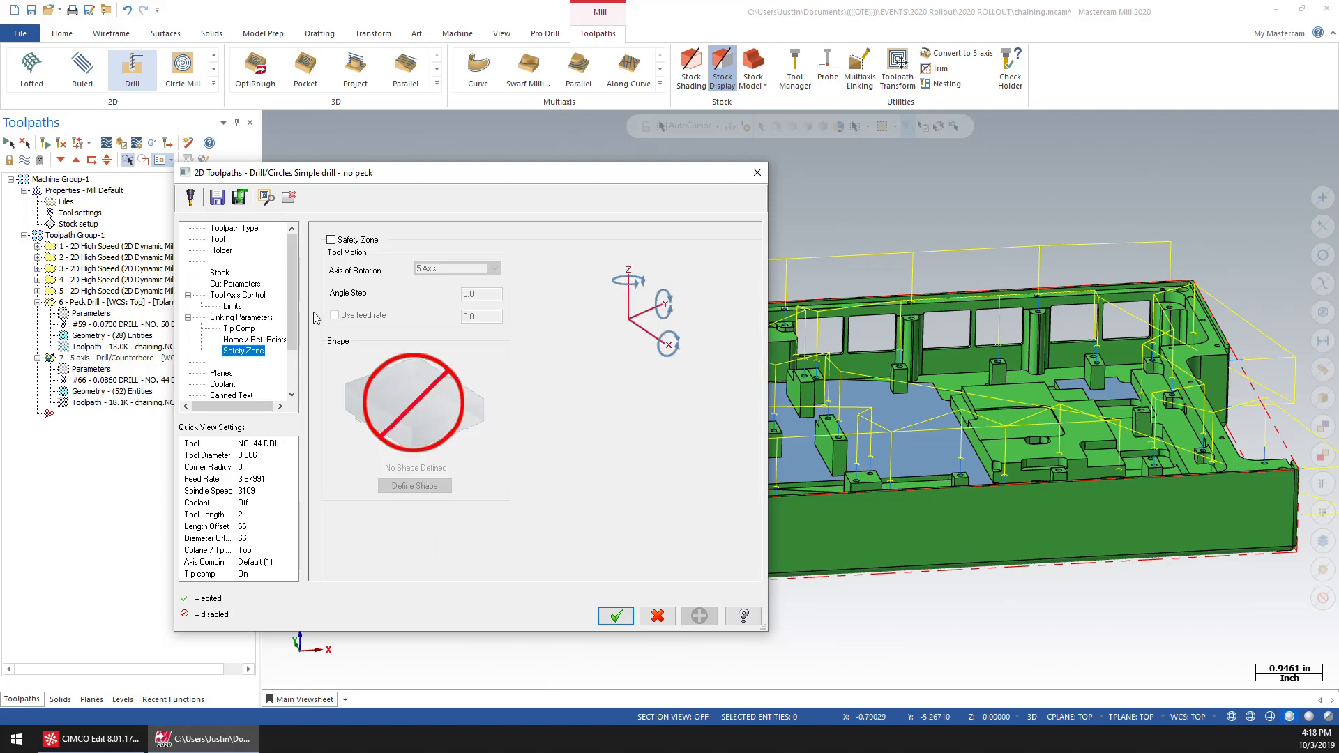
{"action": "left_click", "coordinate": [346, 241]}
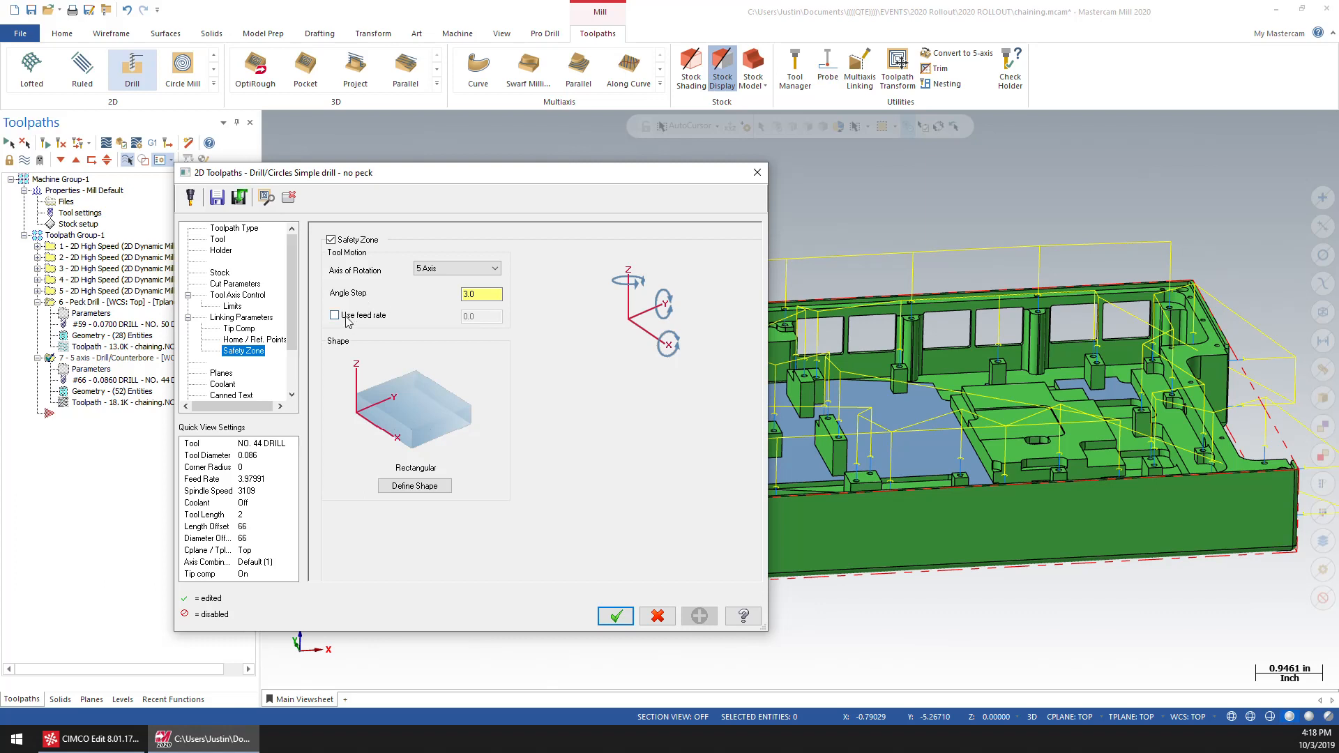
Step: Define the safety zone shape as a rectangular box around the part's solid
{"action": "left_click", "coordinate": [411, 487]}
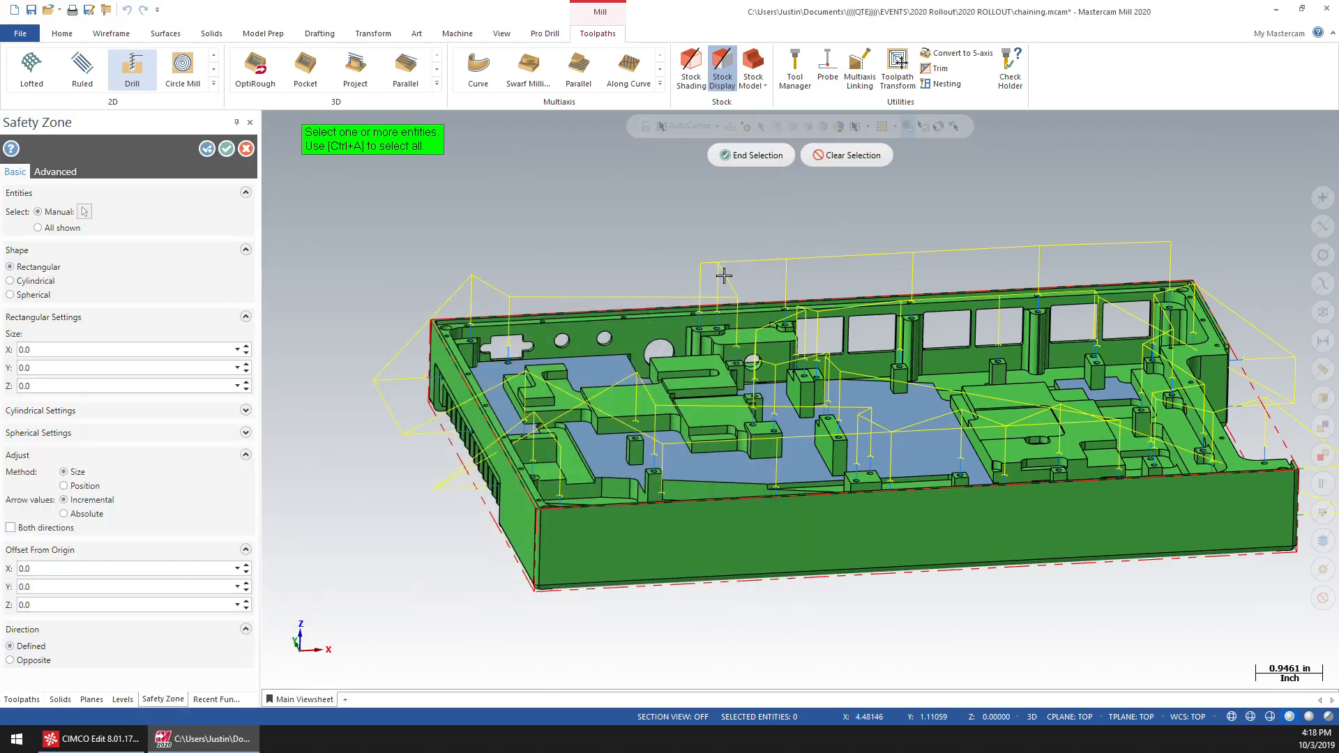
{"action": "middle_click_drag", "start_coordinate": [635, 231], "coordinate": [651, 260]}
{"action": "scroll", "coordinate": [641, 289], "scroll_direction": "down", "scroll_amount": 1}
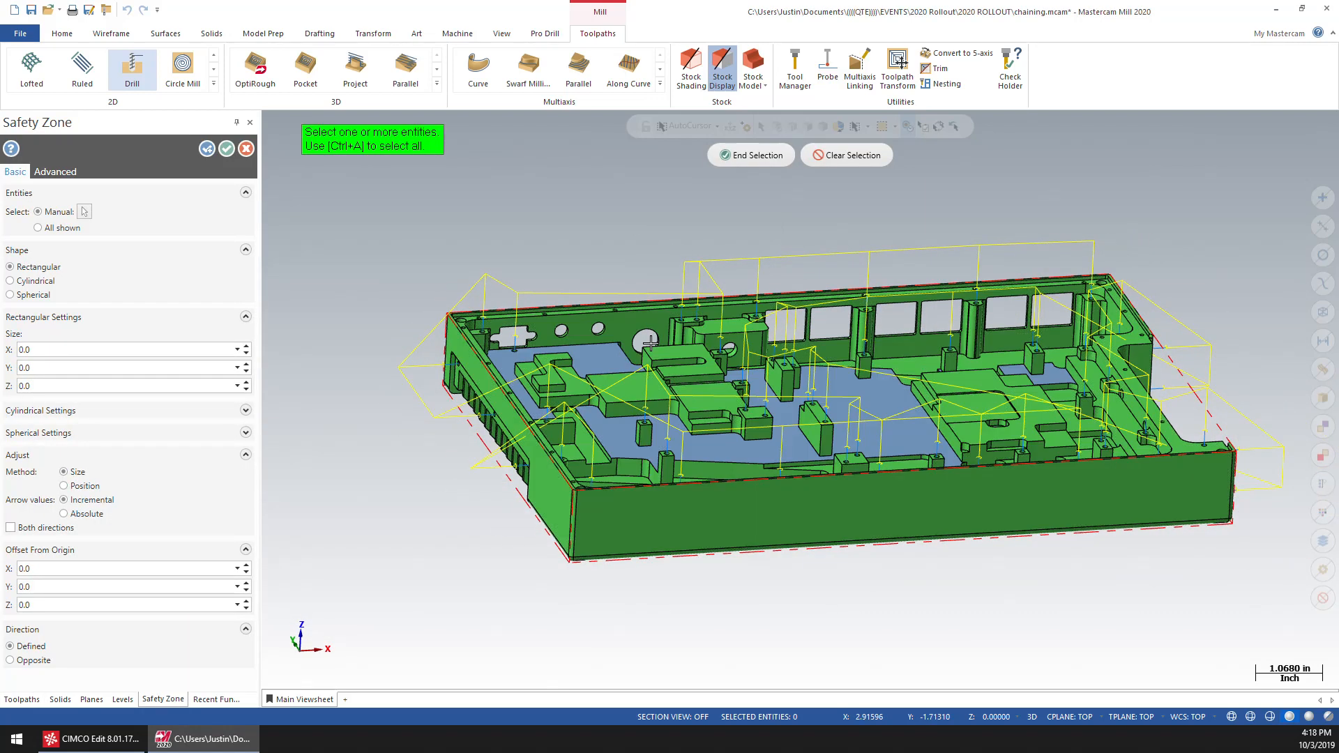
{"action": "left_click", "coordinate": [644, 325]}
{"action": "left_click", "coordinate": [752, 155]}
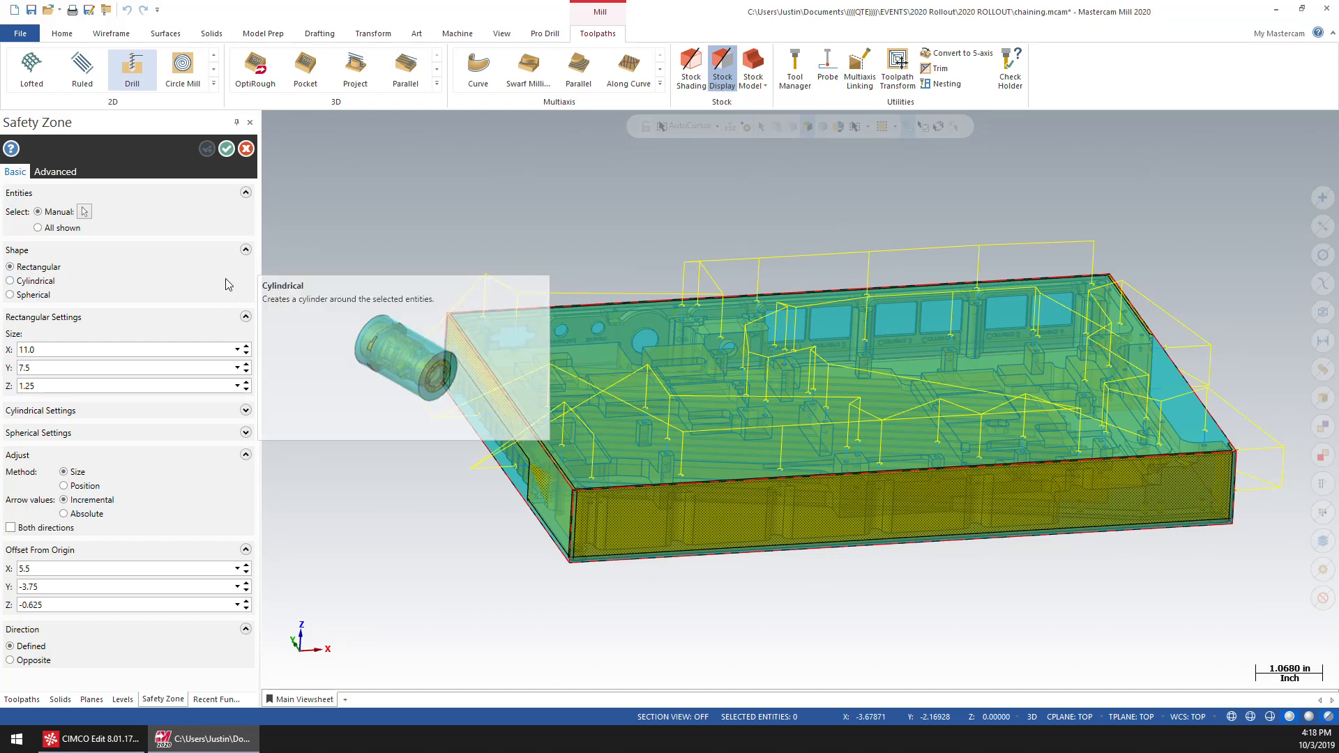
Step: Enlarge the rectangular safety zone to X 11.4, Y 8.0 and, extending it upward, Z 1.5, and accept the shape
{"action": "left_click", "coordinate": [247, 347]}
{"action": "left_click", "coordinate": [247, 347]}
{"action": "left_click", "coordinate": [247, 347]}
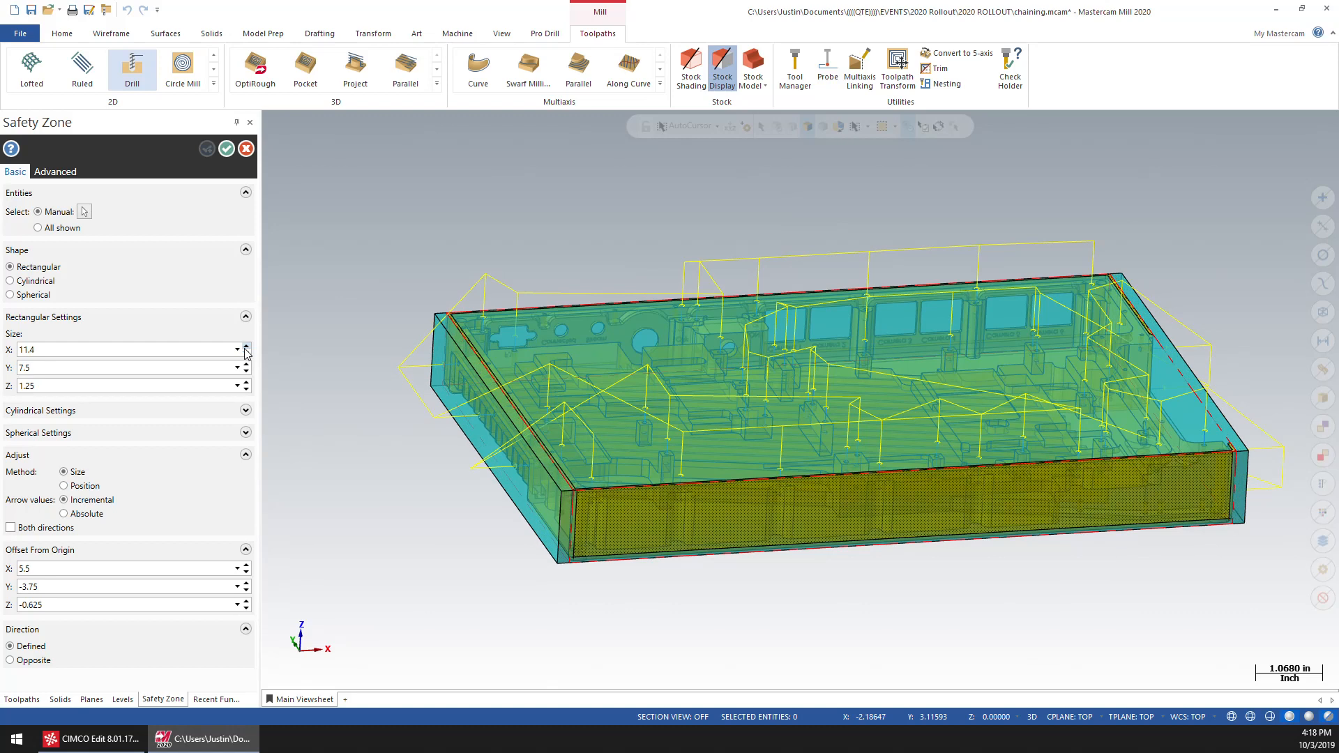
{"action": "left_click", "coordinate": [245, 364]}
{"action": "left_click", "coordinate": [246, 364]}
{"action": "left_click", "coordinate": [246, 364]}
{"action": "left_click", "coordinate": [845, 356]}
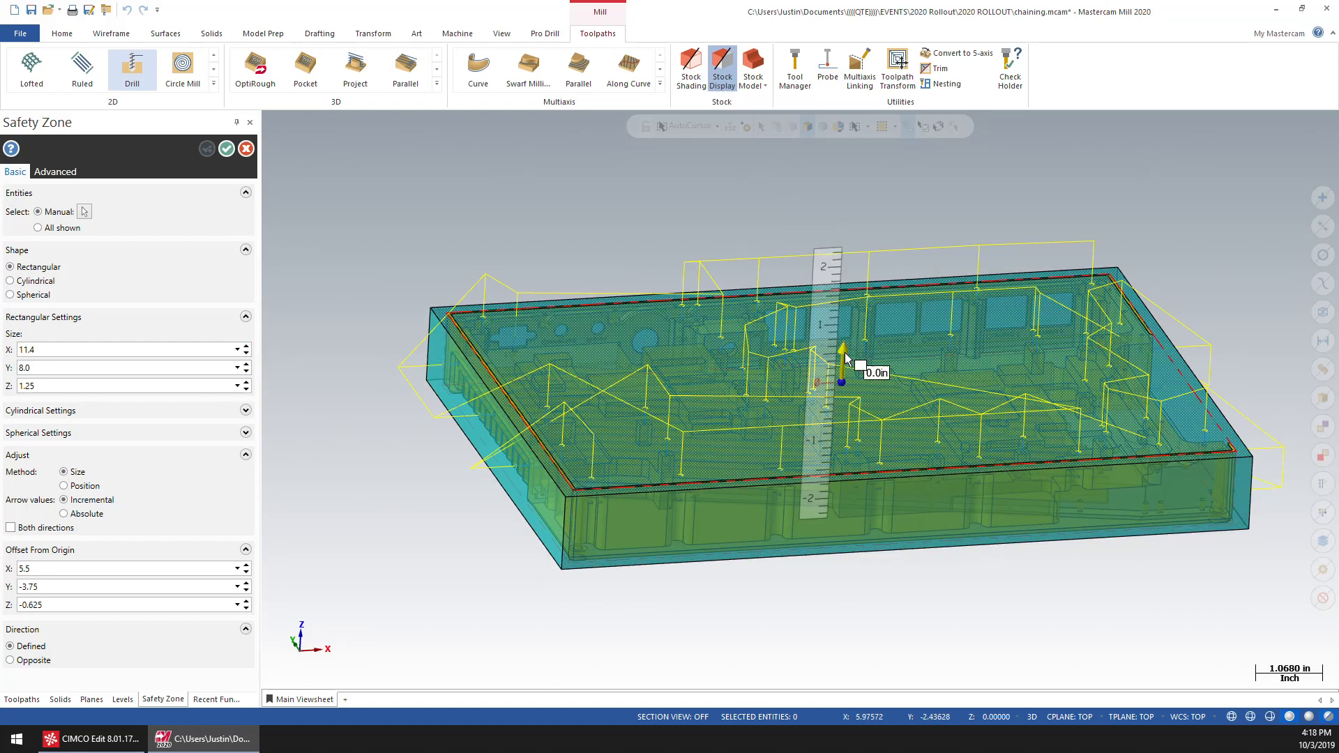
{"action": "left_click", "coordinate": [846, 385]}
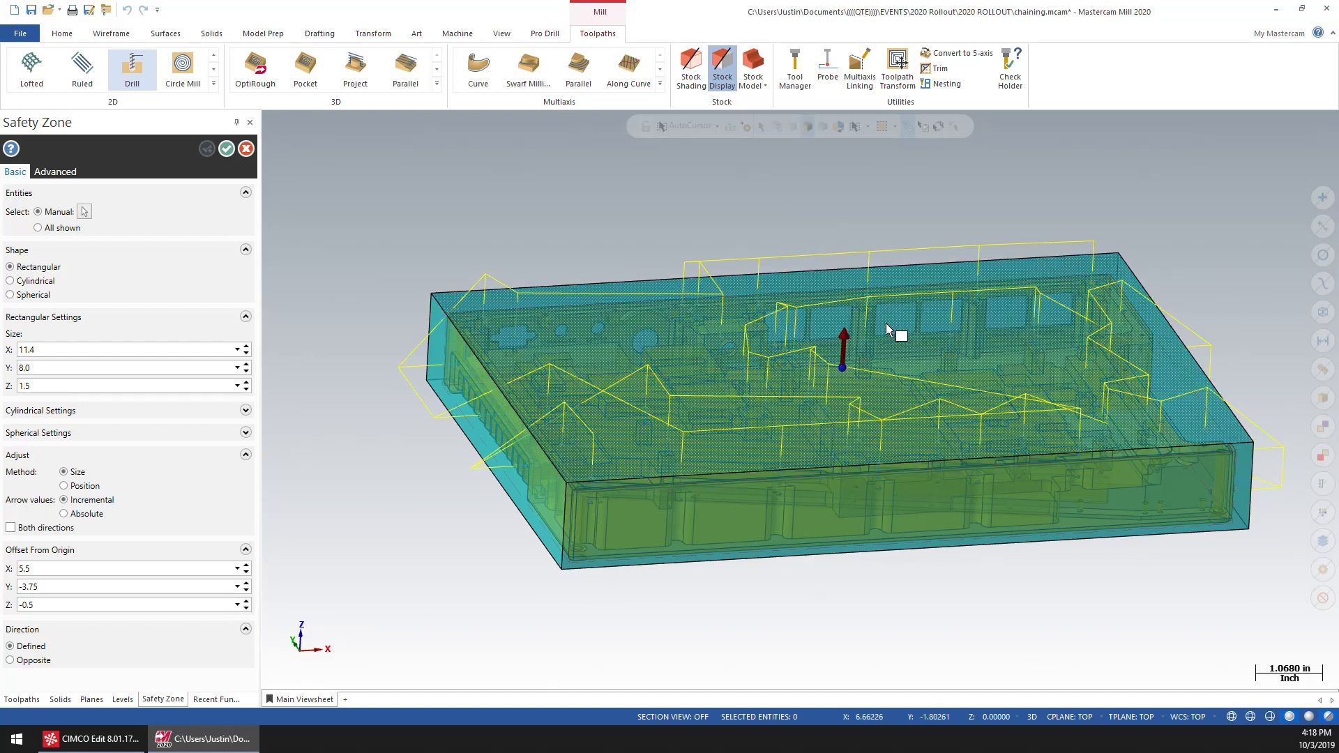
{"action": "left_click", "coordinate": [227, 149]}
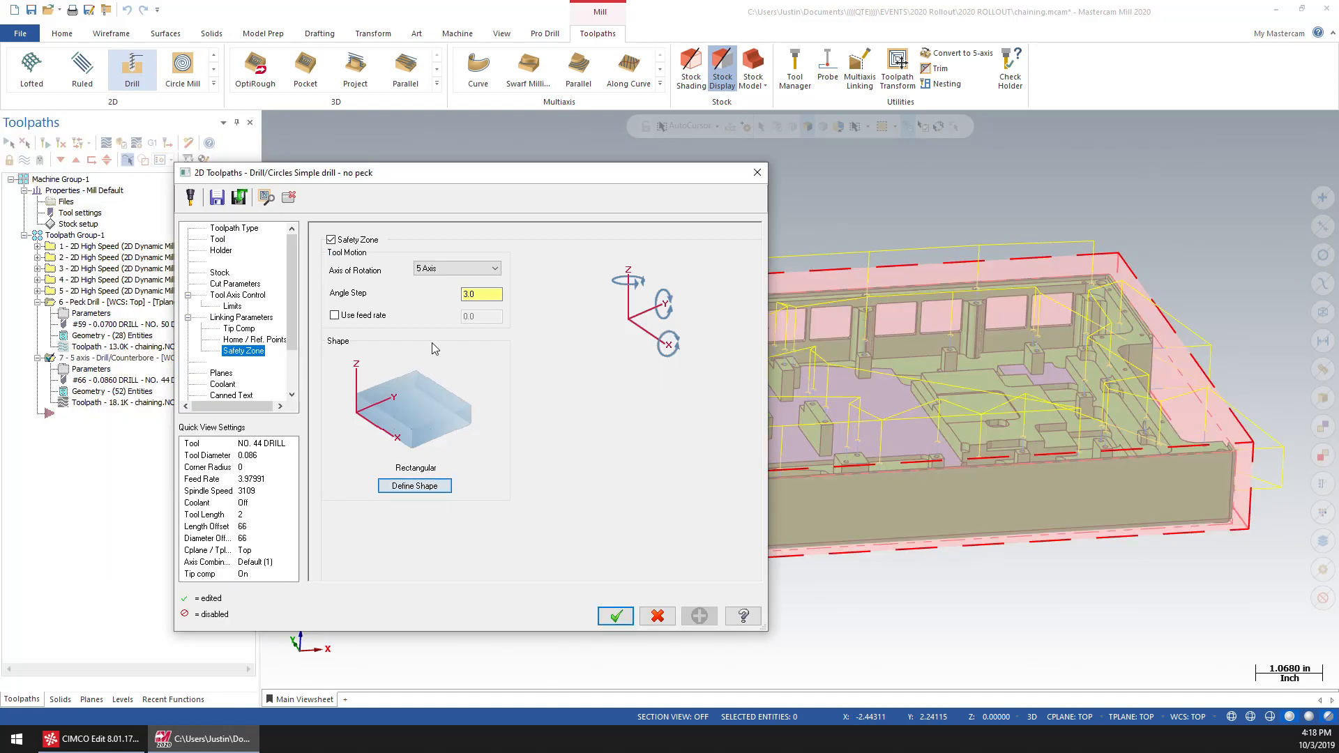
Step: Accept the drill parameters and regenerate the 5-axis Drill/Counterbore operation
{"action": "left_click", "coordinate": [628, 619]}
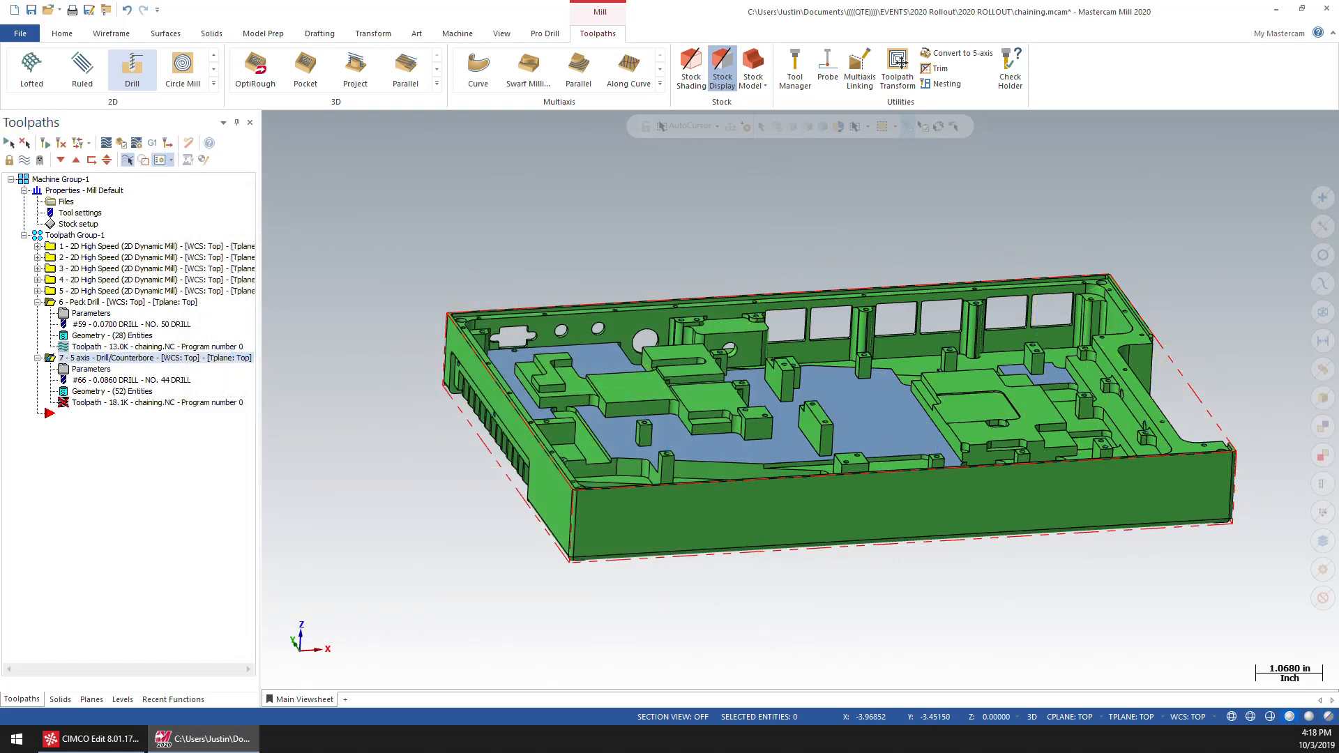
{"action": "left_click", "coordinate": [44, 143]}
{"action": "mouse_move", "coordinate": [508, 370]}
{"action": "middle_mouse_down"}
{"action": "mouse_move", "coordinate": [505, 335]}
{"action": "mouse_move", "coordinate": [488, 390]}
{"action": "middle_mouse_up"}
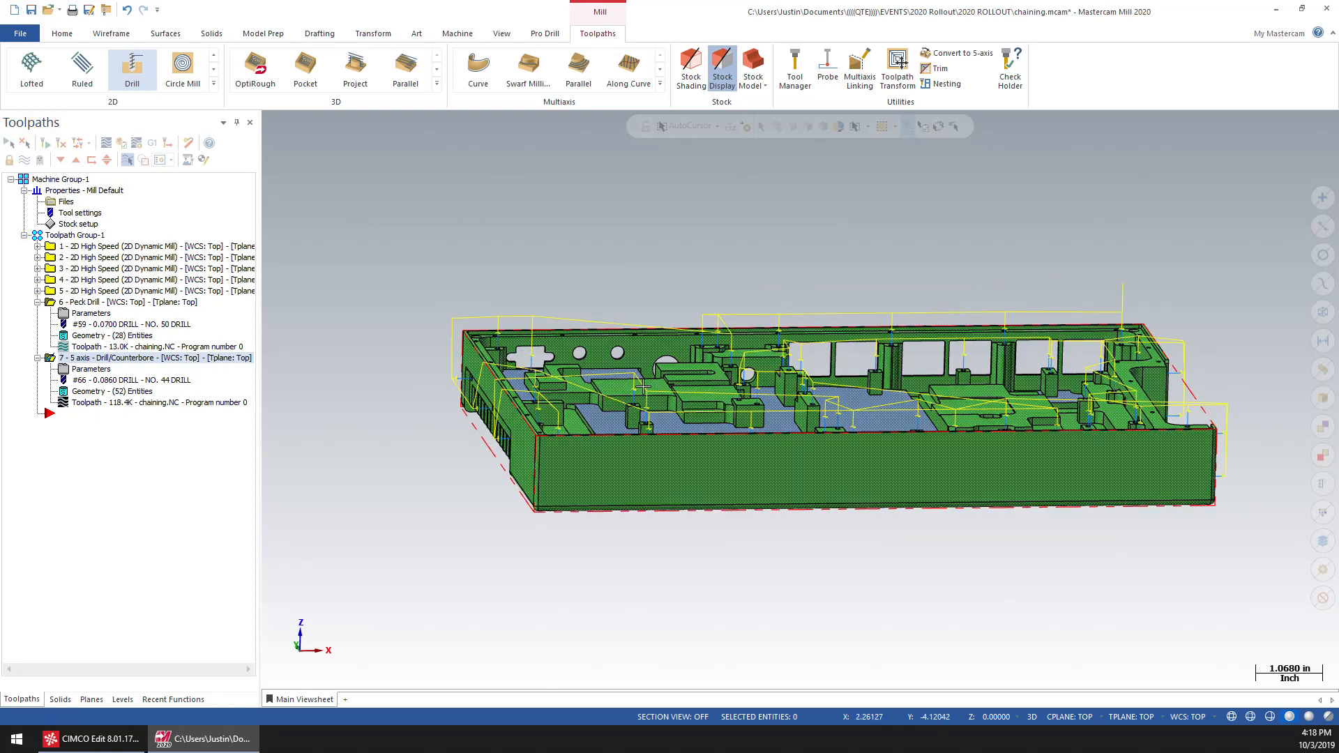
{"action": "scroll", "coordinate": [391, 391], "scroll_direction": "up", "scroll_amount": 2}
Step: Backplot the 5-axis drill toolpath to check its moves around the finned end and along the front holes, and close the backplot
{"action": "left_click", "coordinate": [191, 404]}
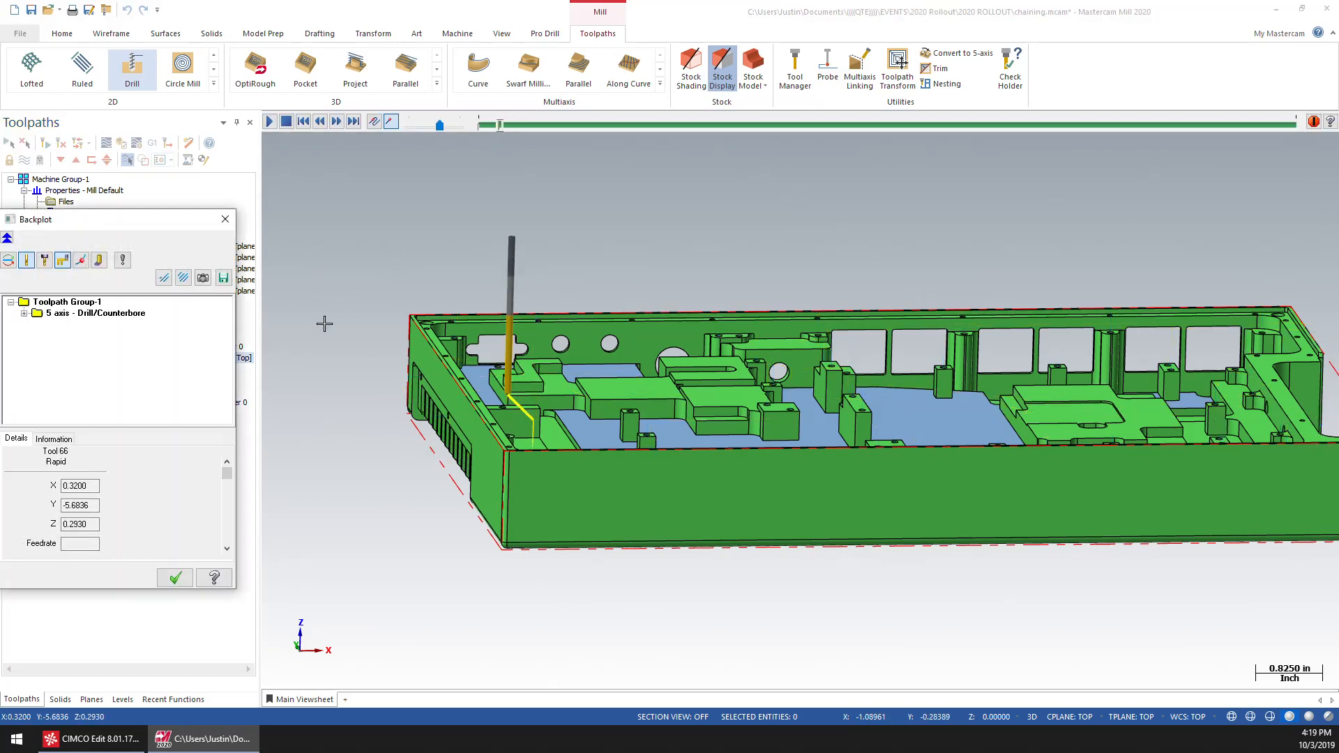
{"action": "middle_click_drag", "start_coordinate": [344, 299], "coordinate": [525, 507]}
{"action": "scroll", "coordinate": [491, 469], "scroll_direction": "up", "scroll_amount": 1}
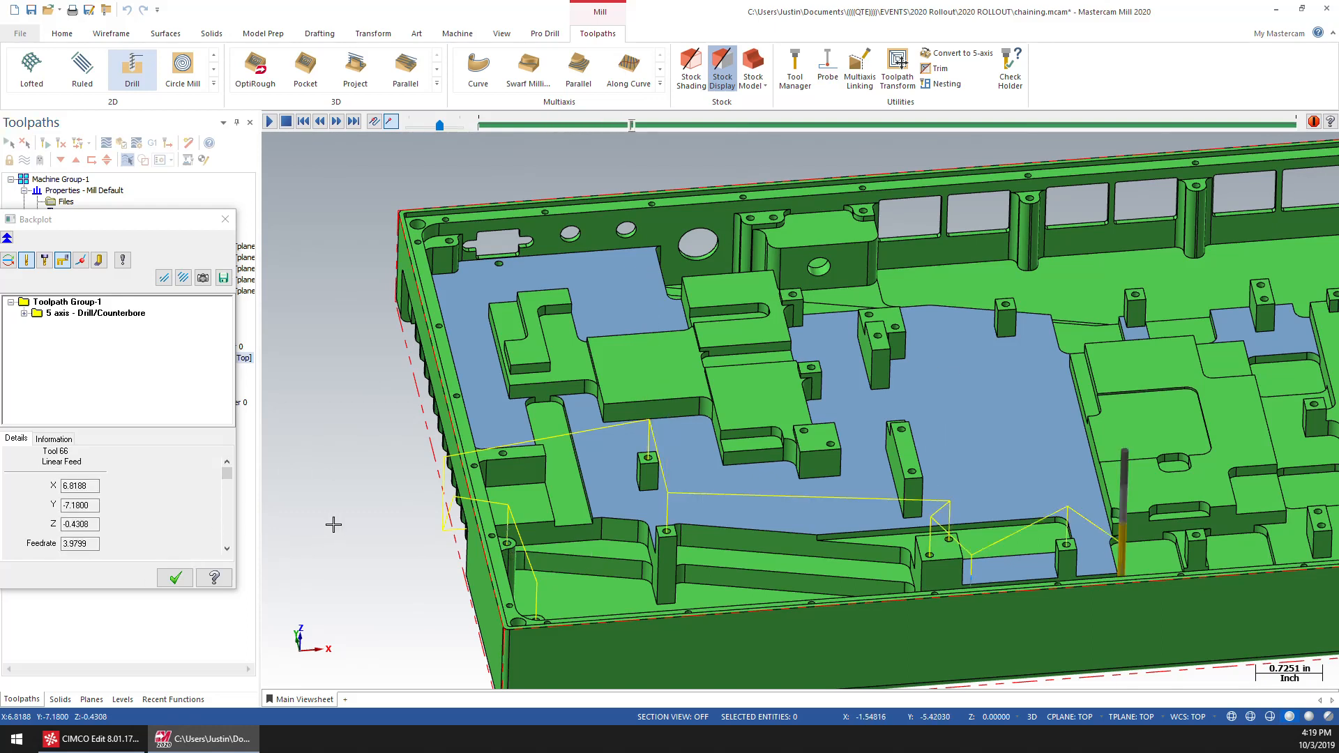
{"action": "left_click", "coordinate": [174, 578]}
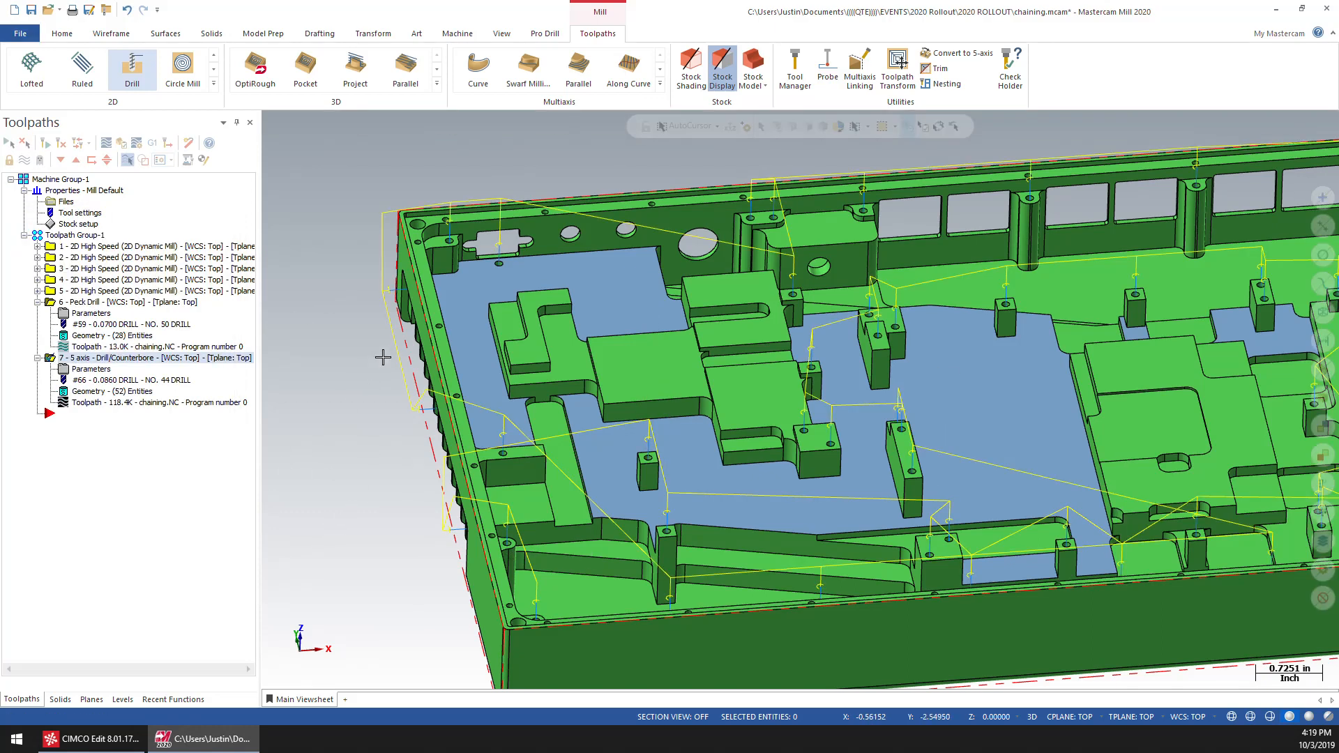